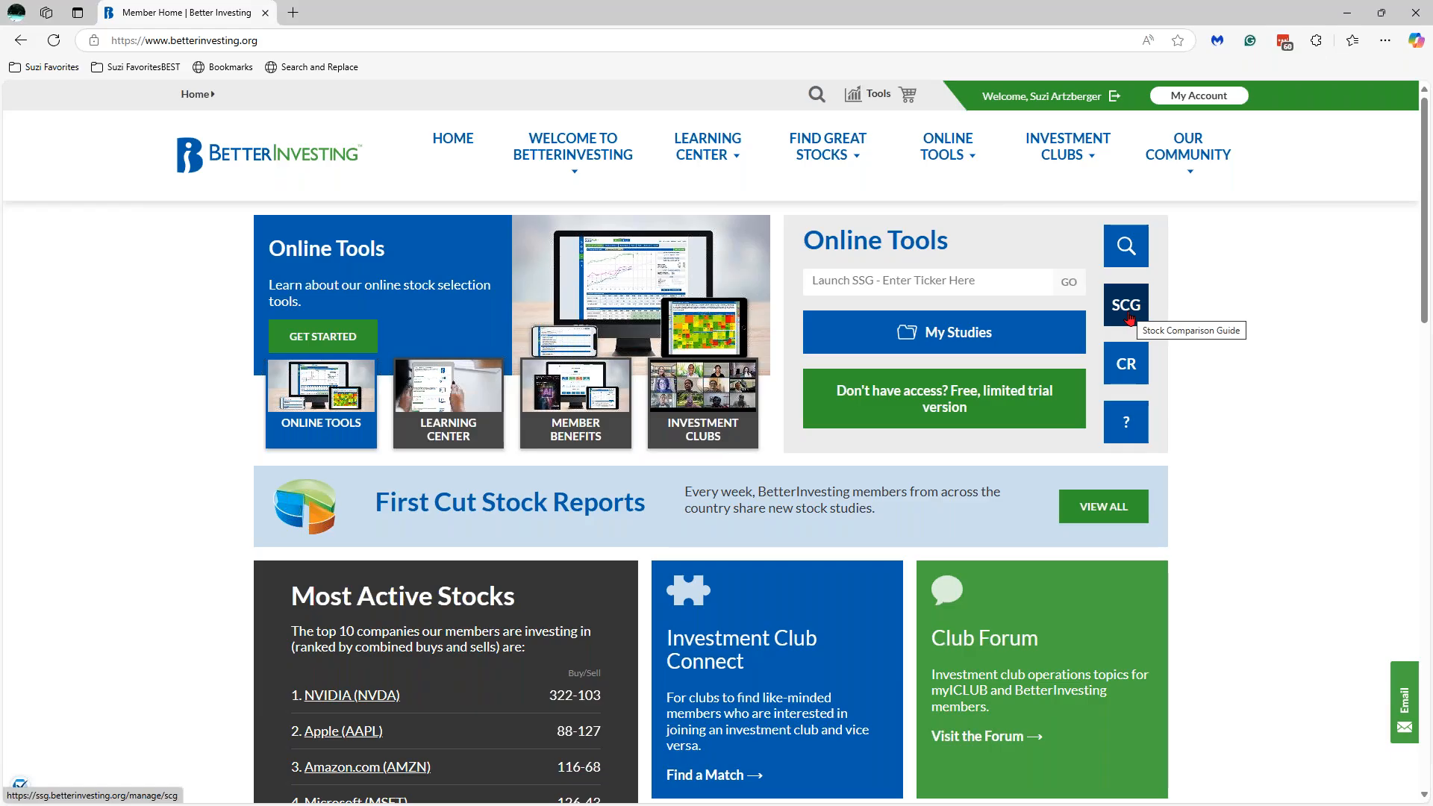
# - Launch the Stock Comparison Guide from the BetterInvesting Online Tools area as a blank comparison
pyautogui.click(955, 159)
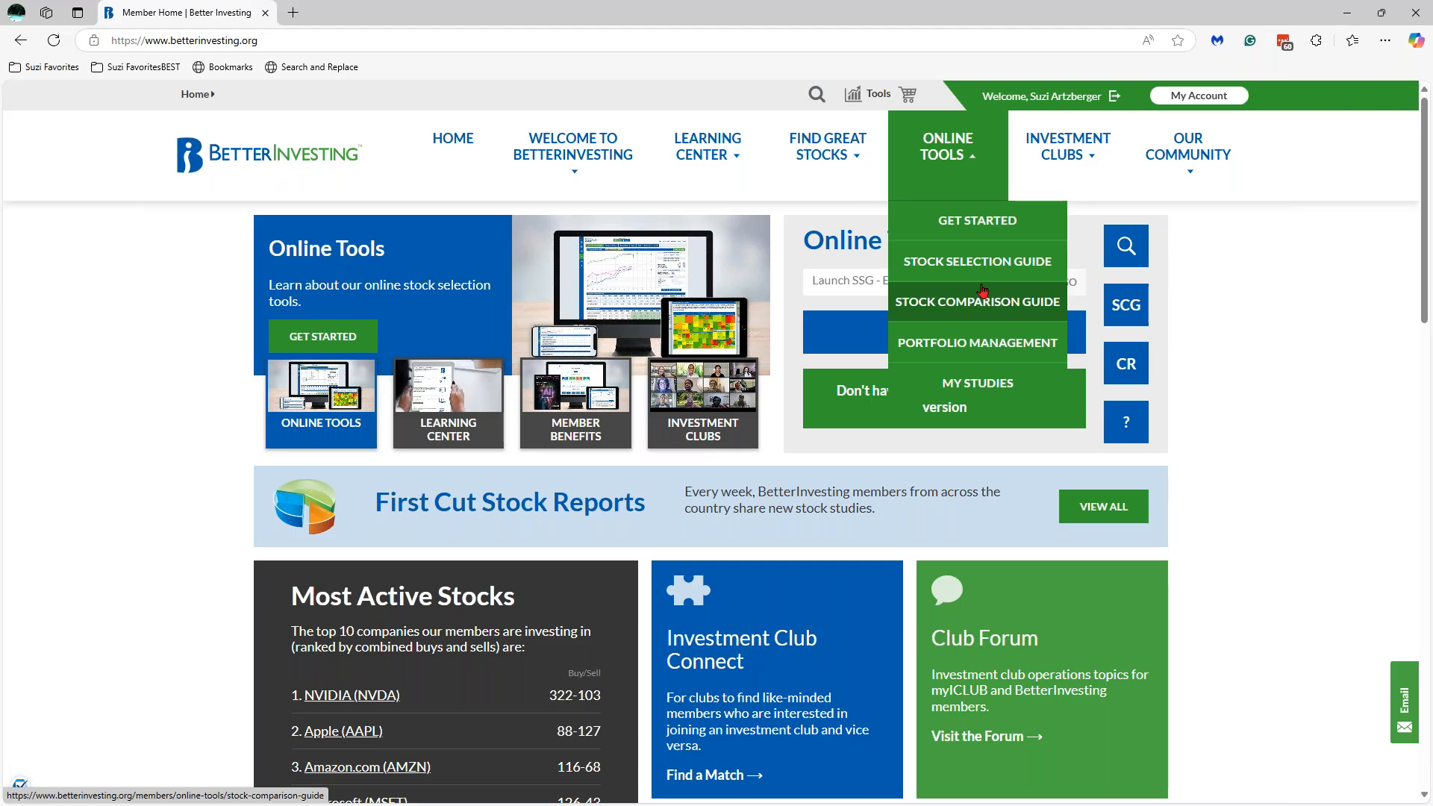
pyautogui.click(1215, 222)
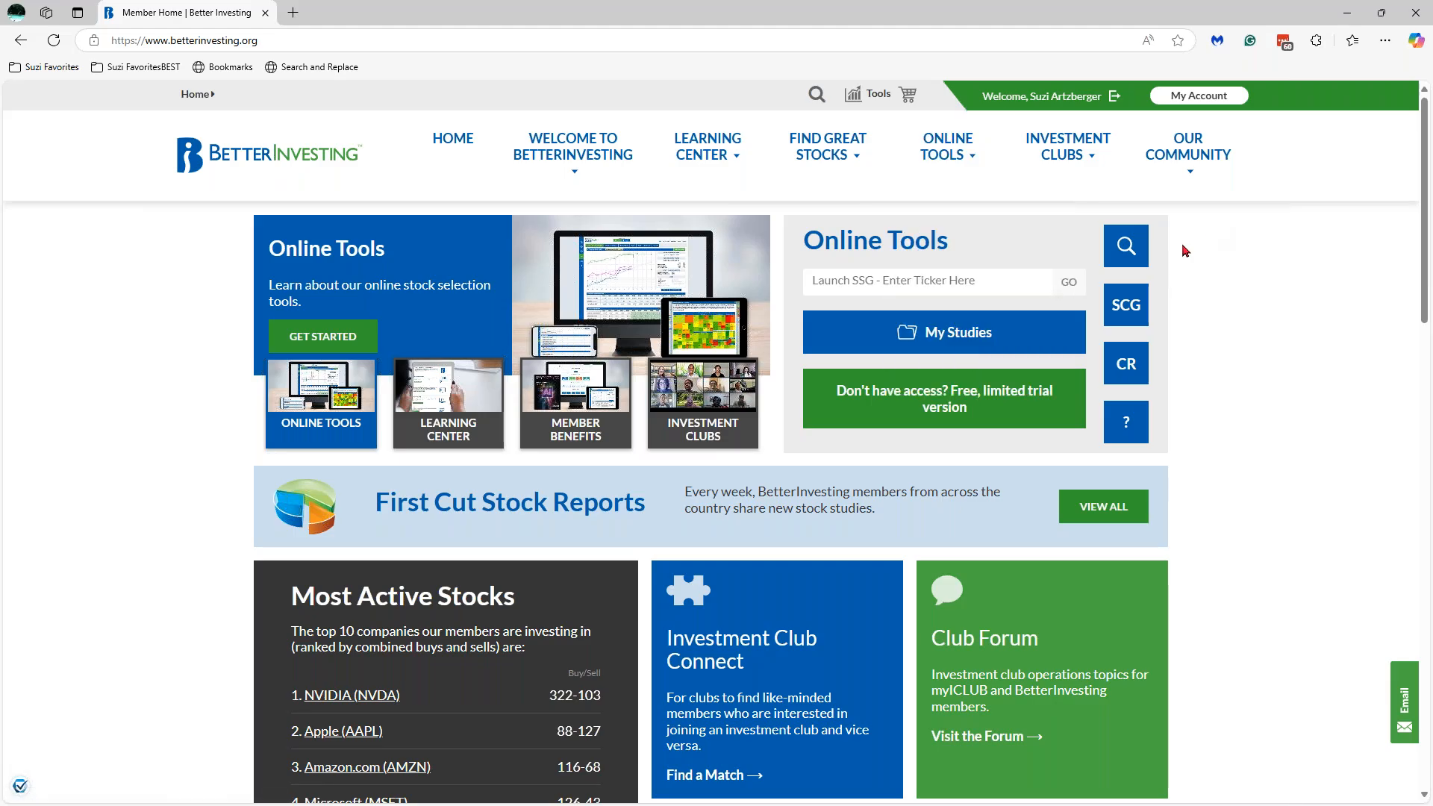
pyautogui.click(1134, 311)
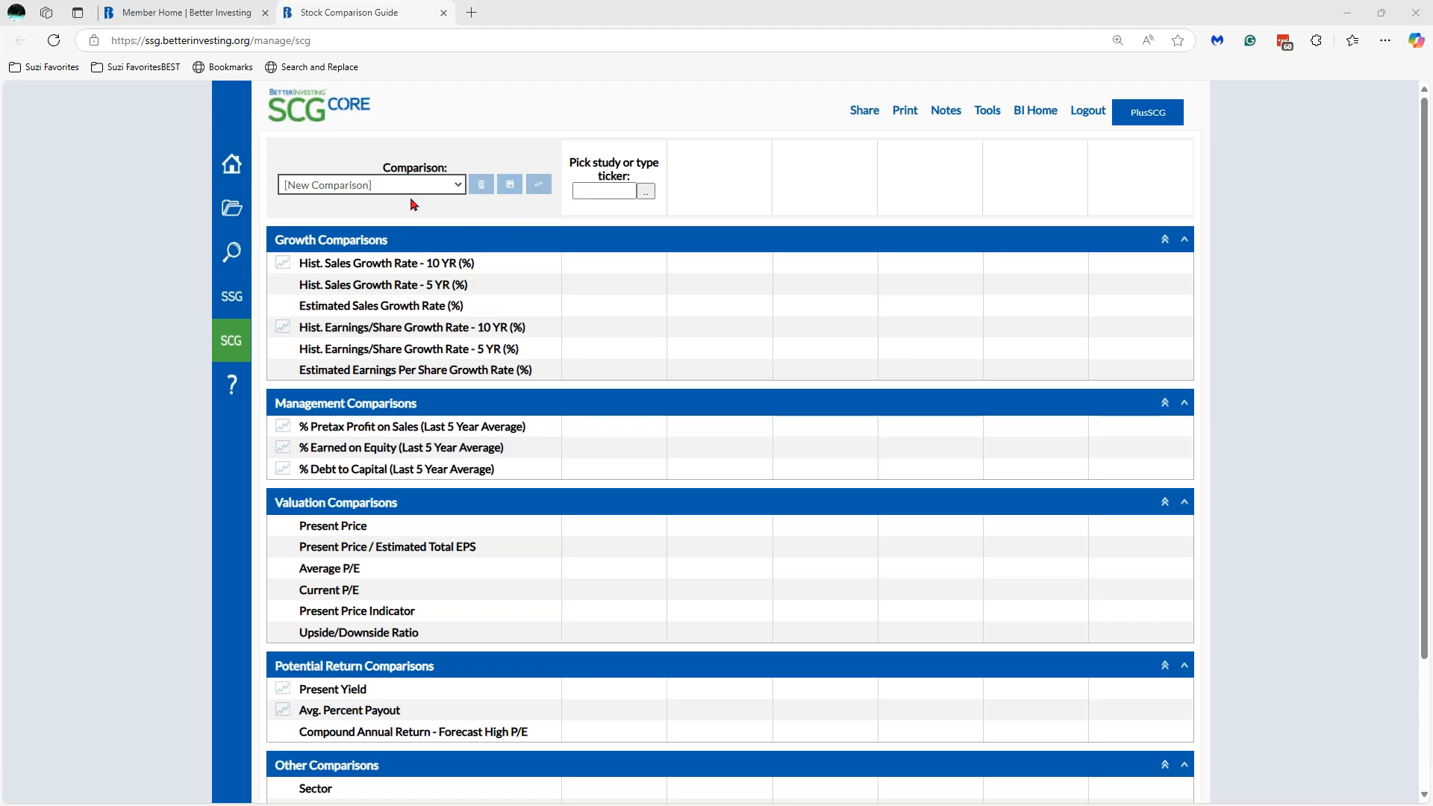
pyautogui.click(459, 188)
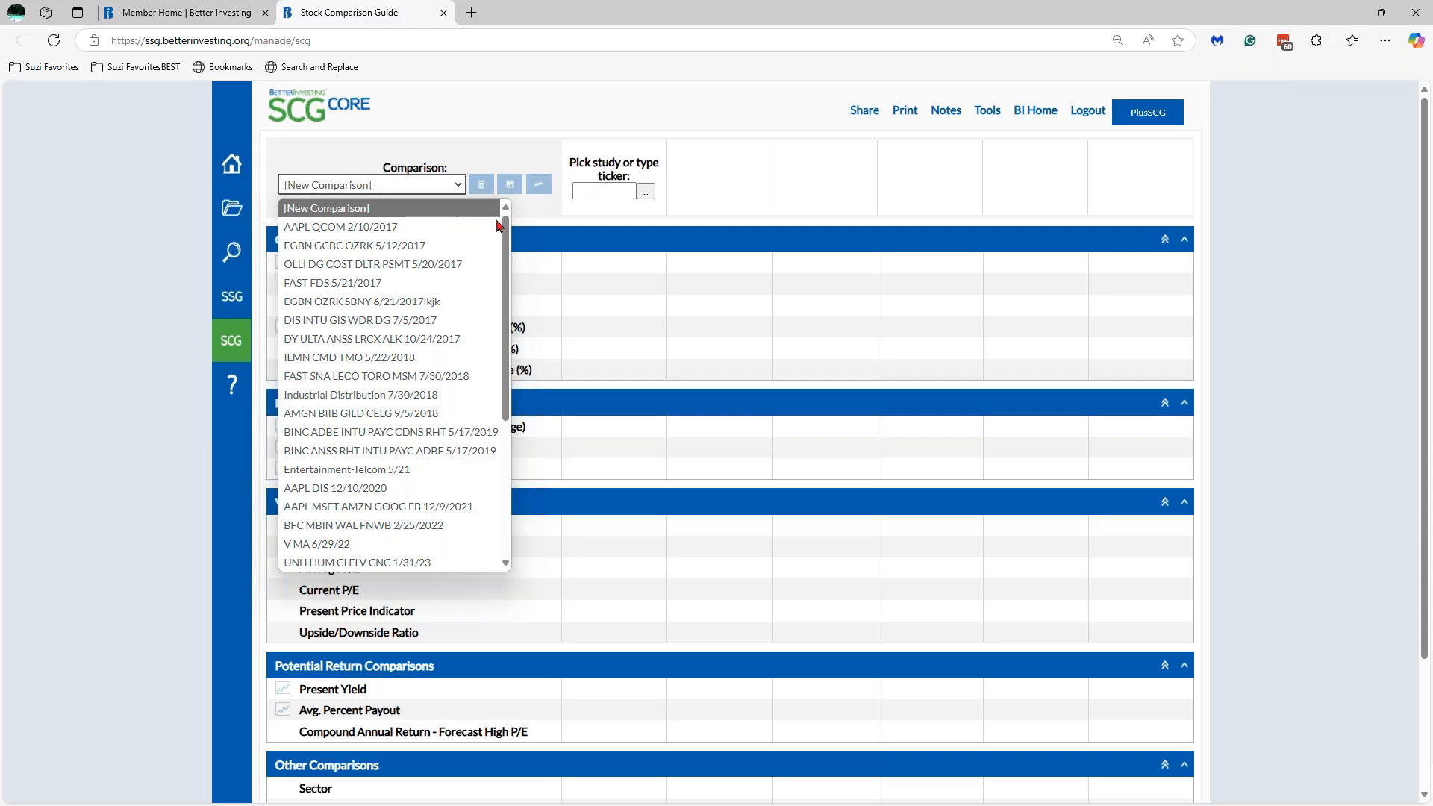
pyautogui.moveTo(506, 256); pyautogui.dragTo(516, 394)
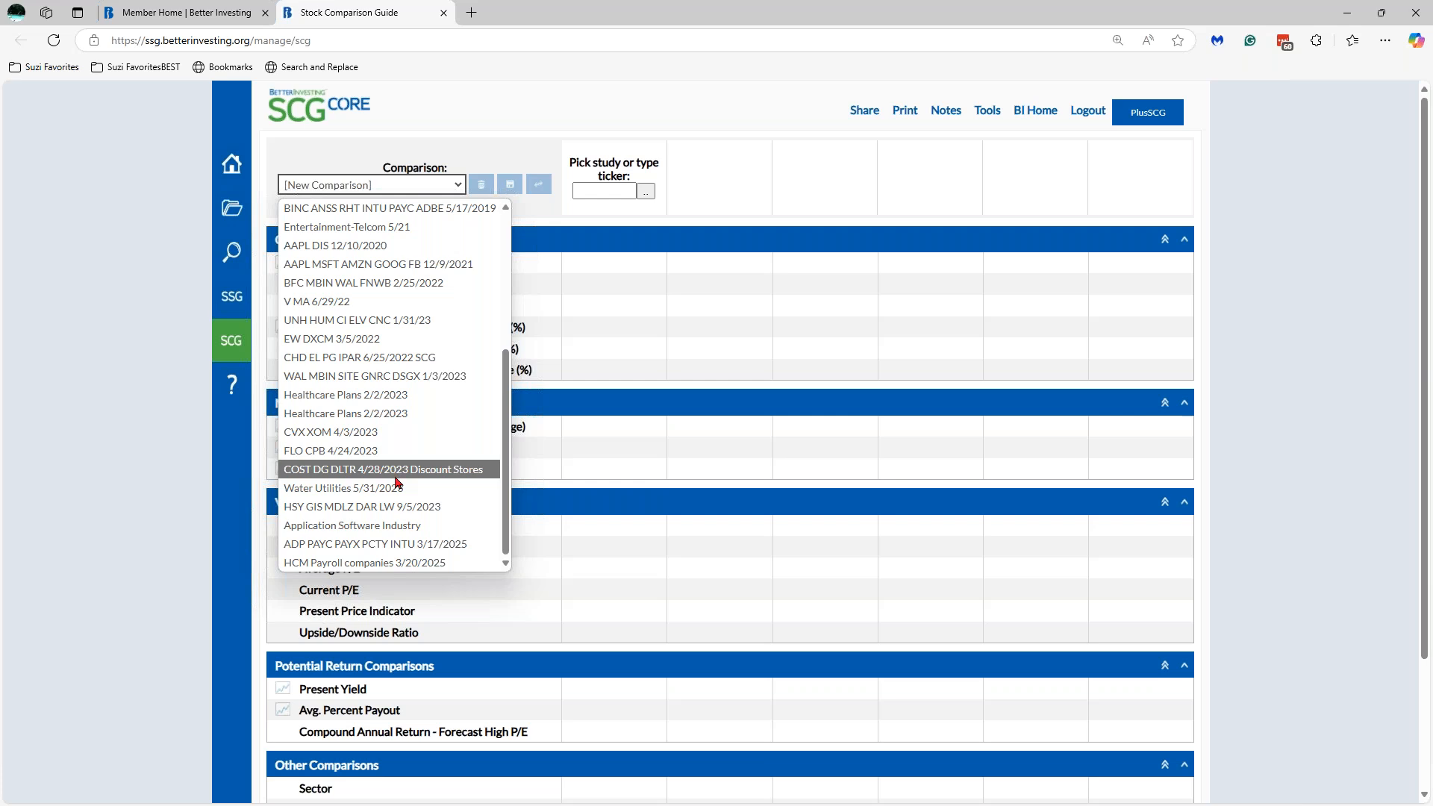
pyautogui.click(427, 545)
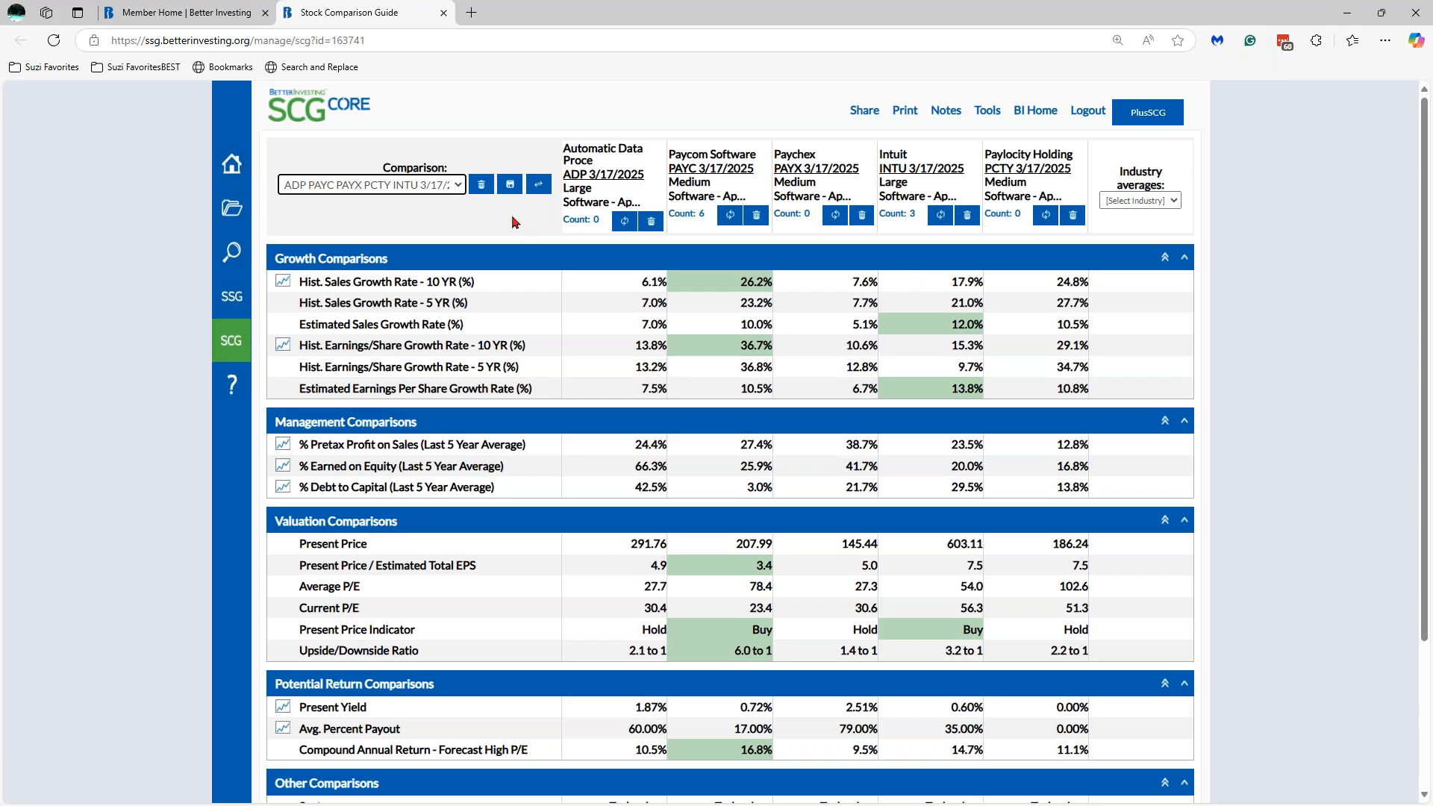
pyautogui.click(460, 186)
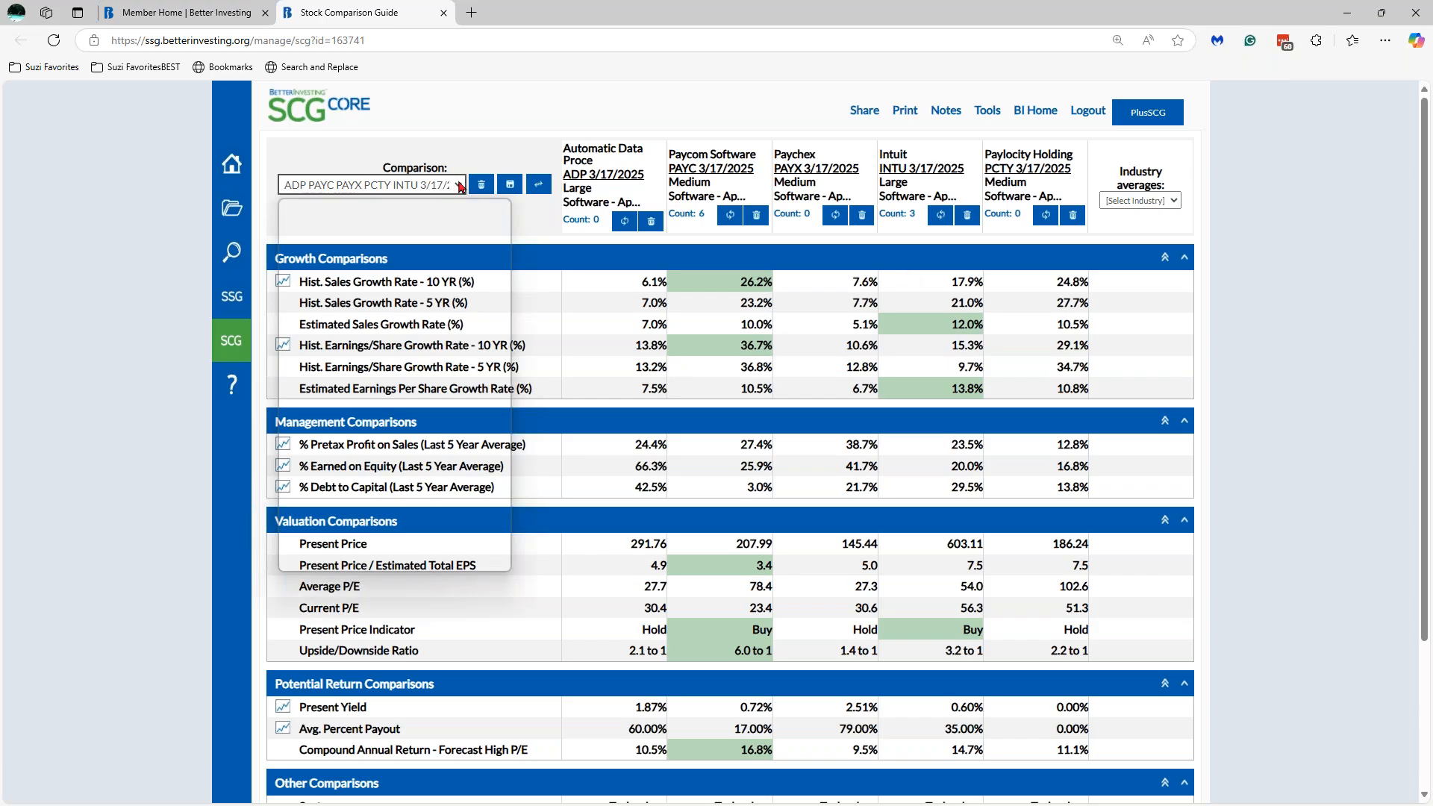
pyautogui.moveTo(510, 360); pyautogui.dragTo(510, 237)
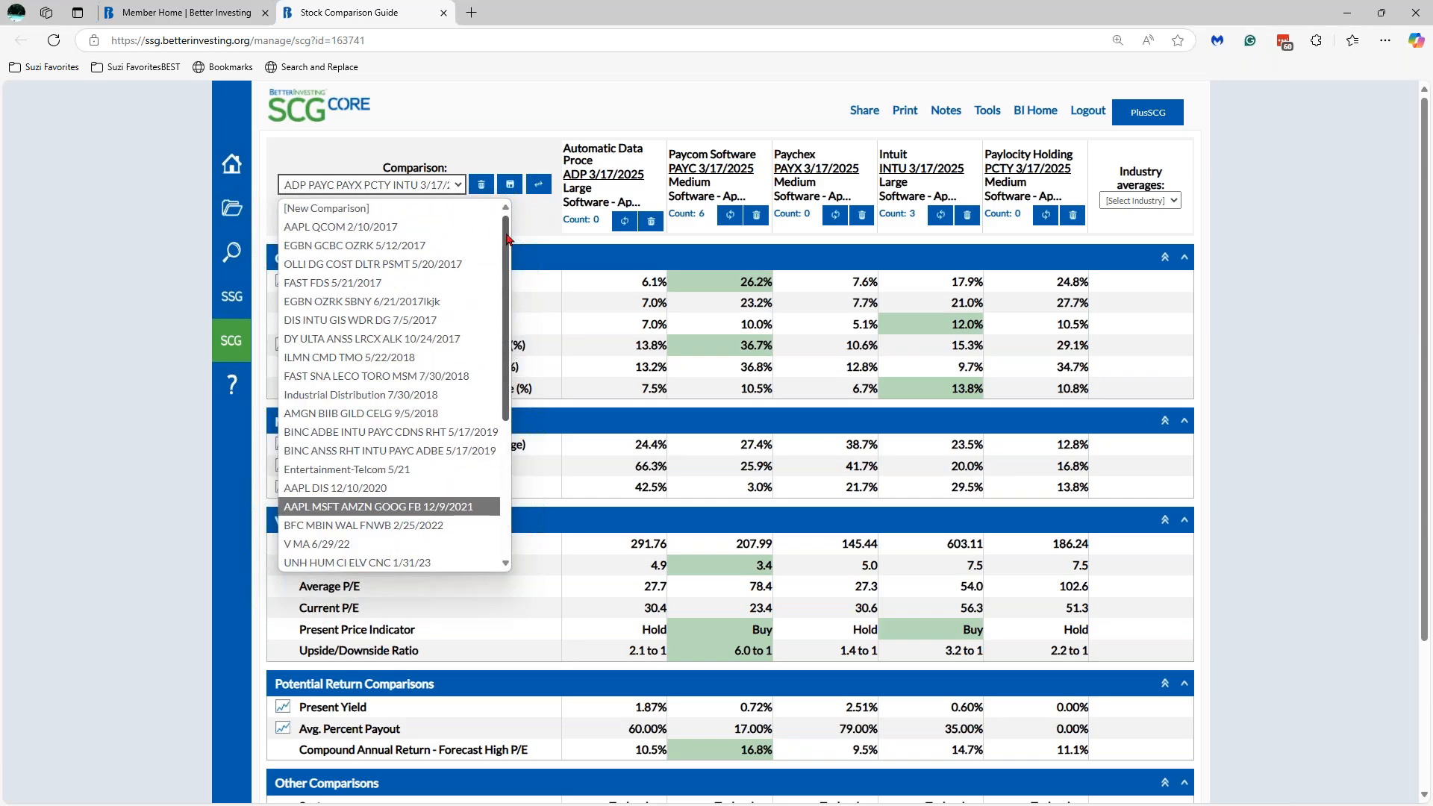
pyautogui.click(416, 208)
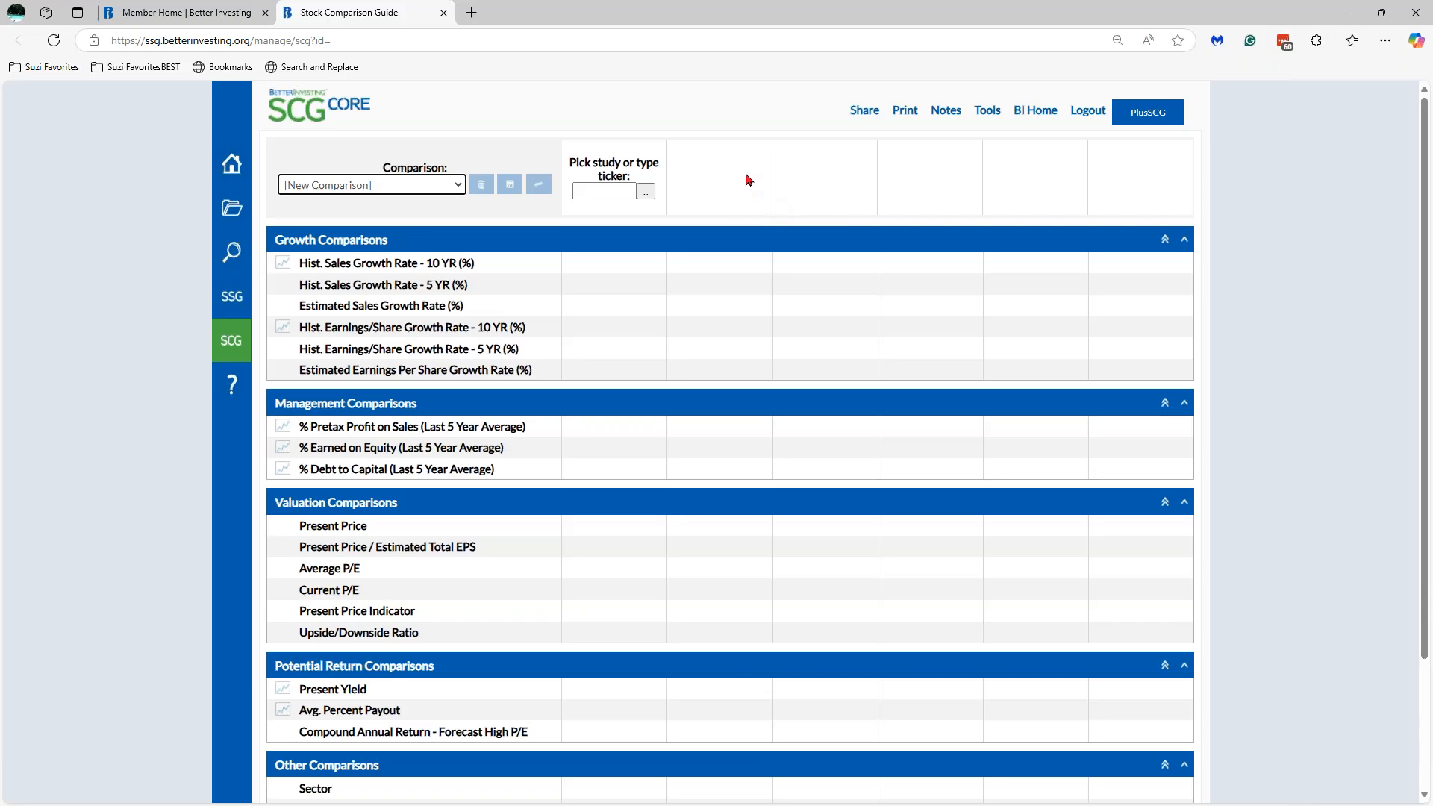
# - Search studies for 'adp' and add the ADP 3/17/2025 study as the first column
pyautogui.click(646, 192)
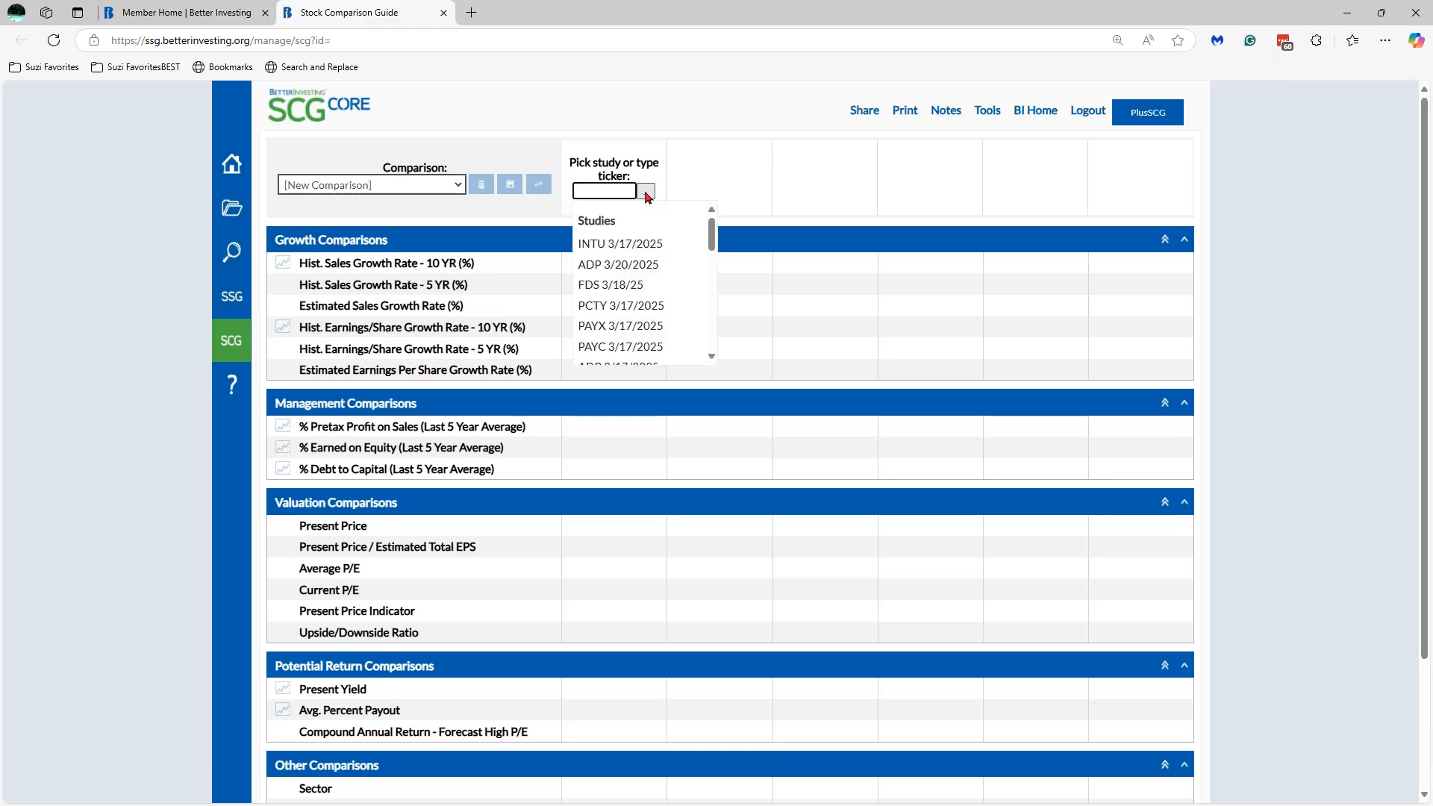
pyautogui.write('adp')
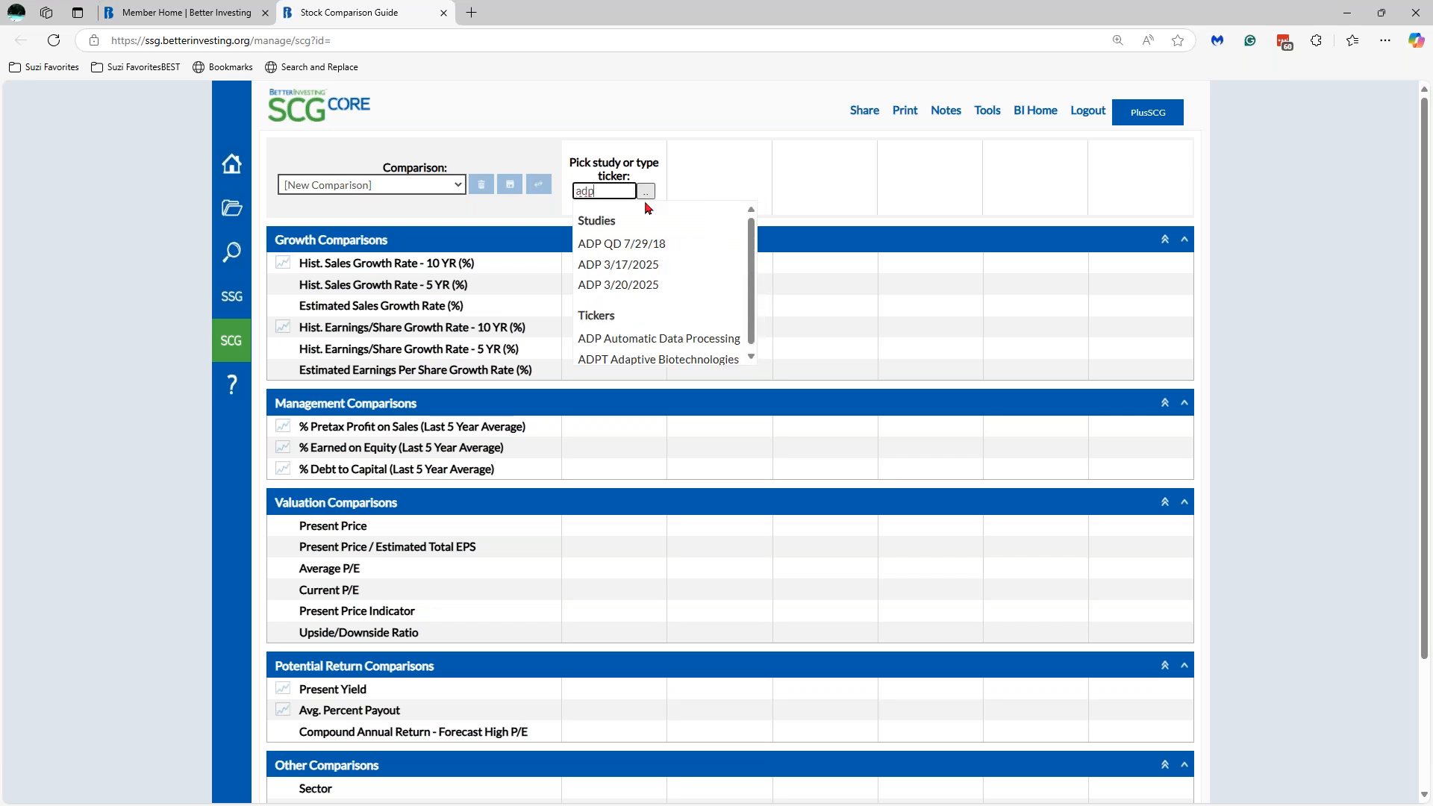
pyautogui.click(650, 265)
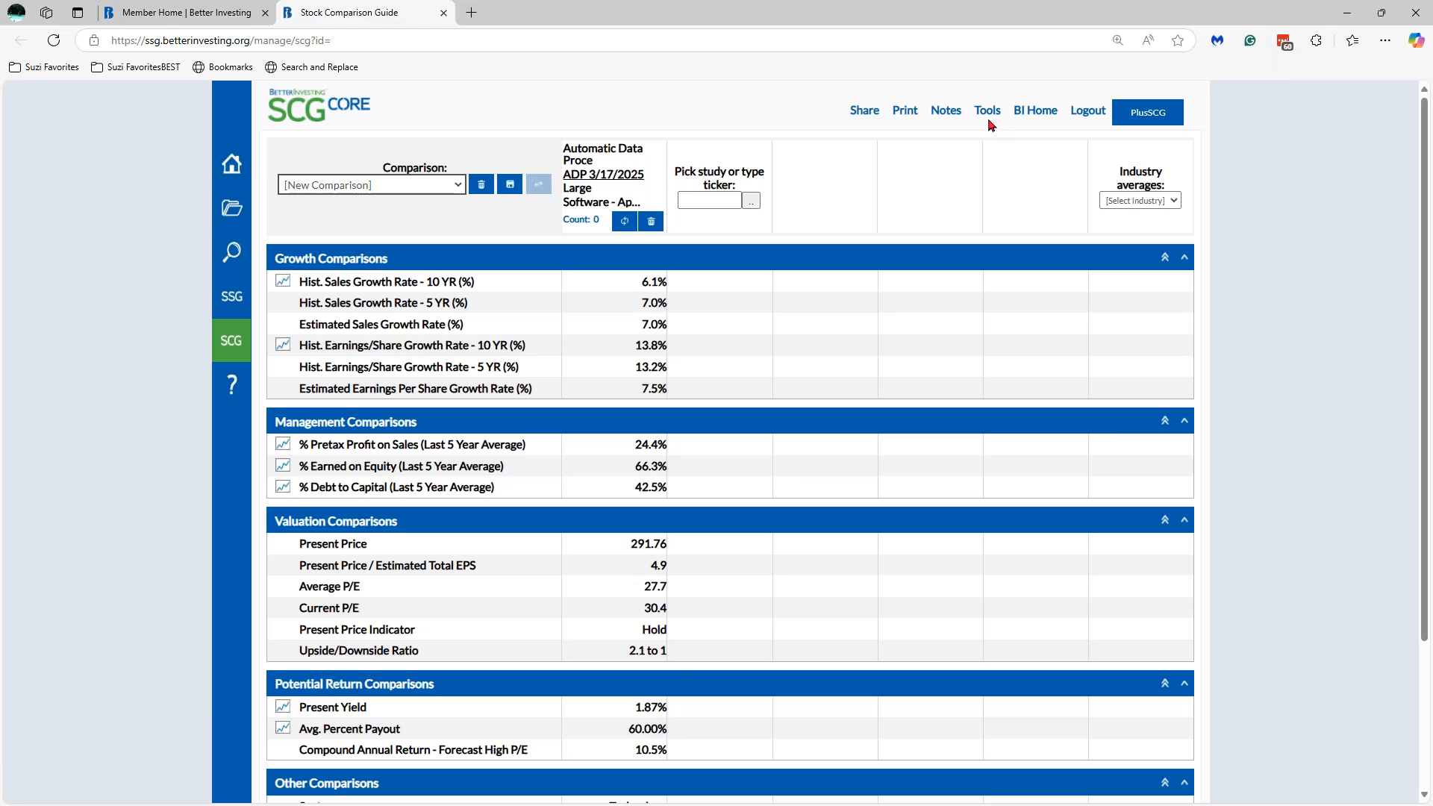
pyautogui.moveTo(987, 112)
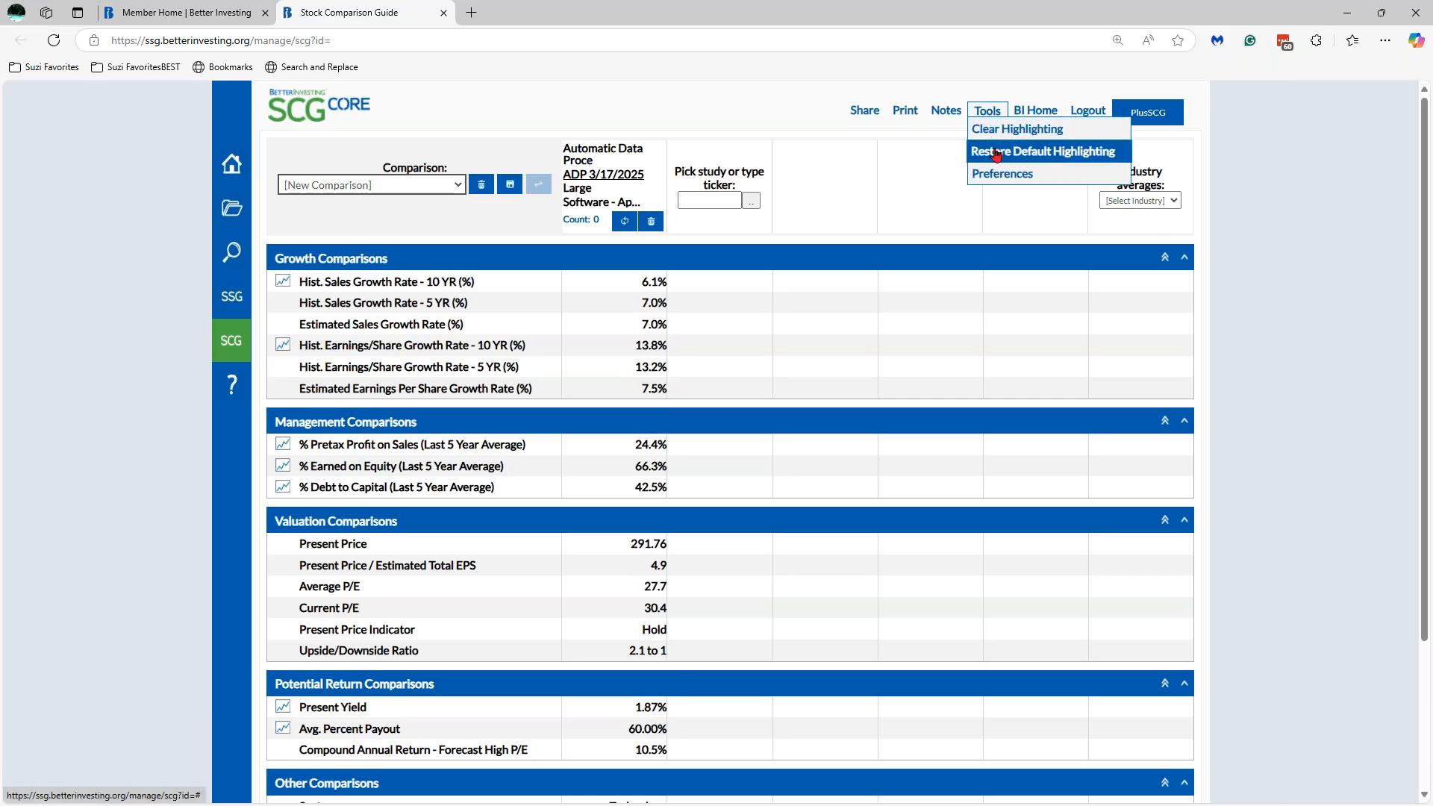
pyautogui.click(1000, 175)
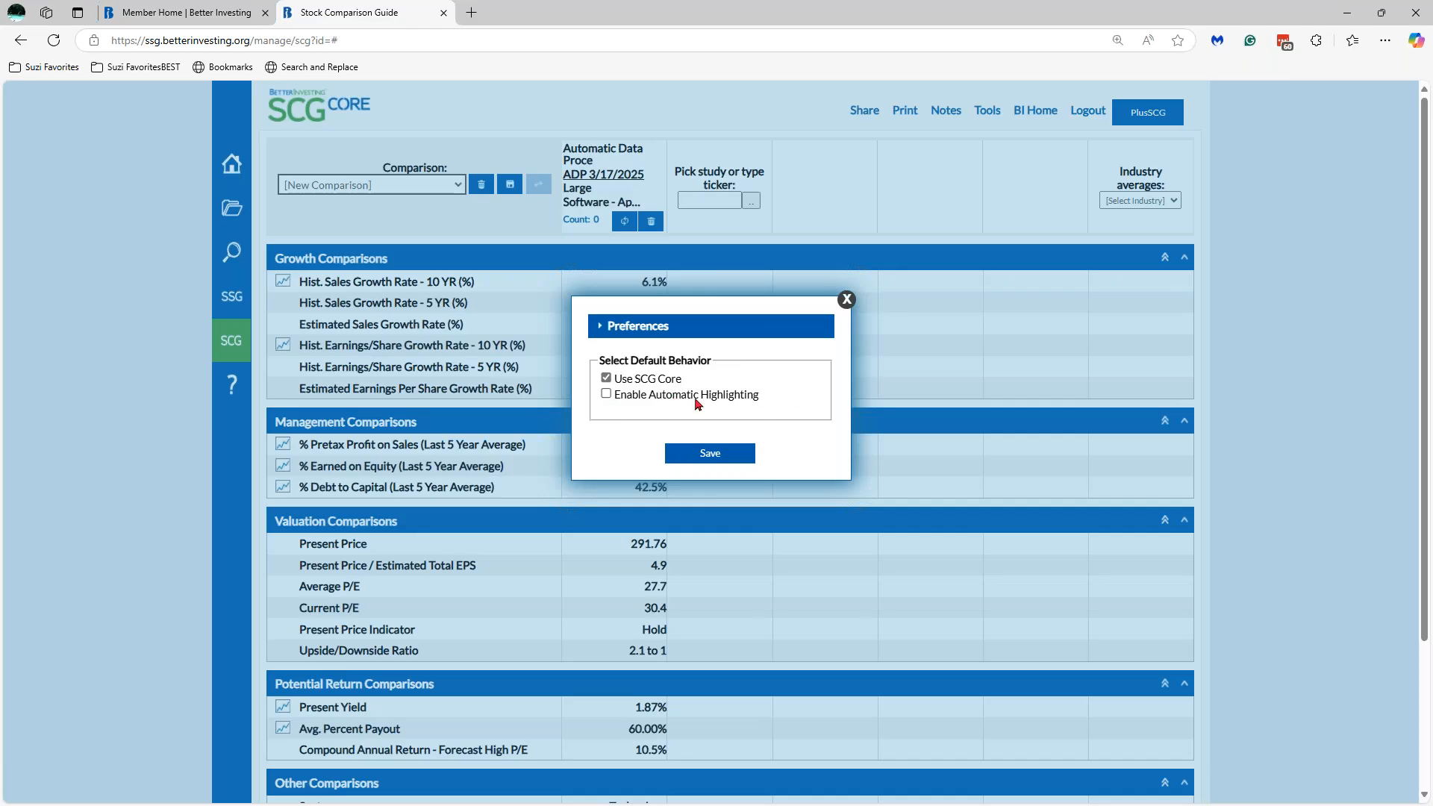
pyautogui.click(606, 395)
pyautogui.click(717, 456)
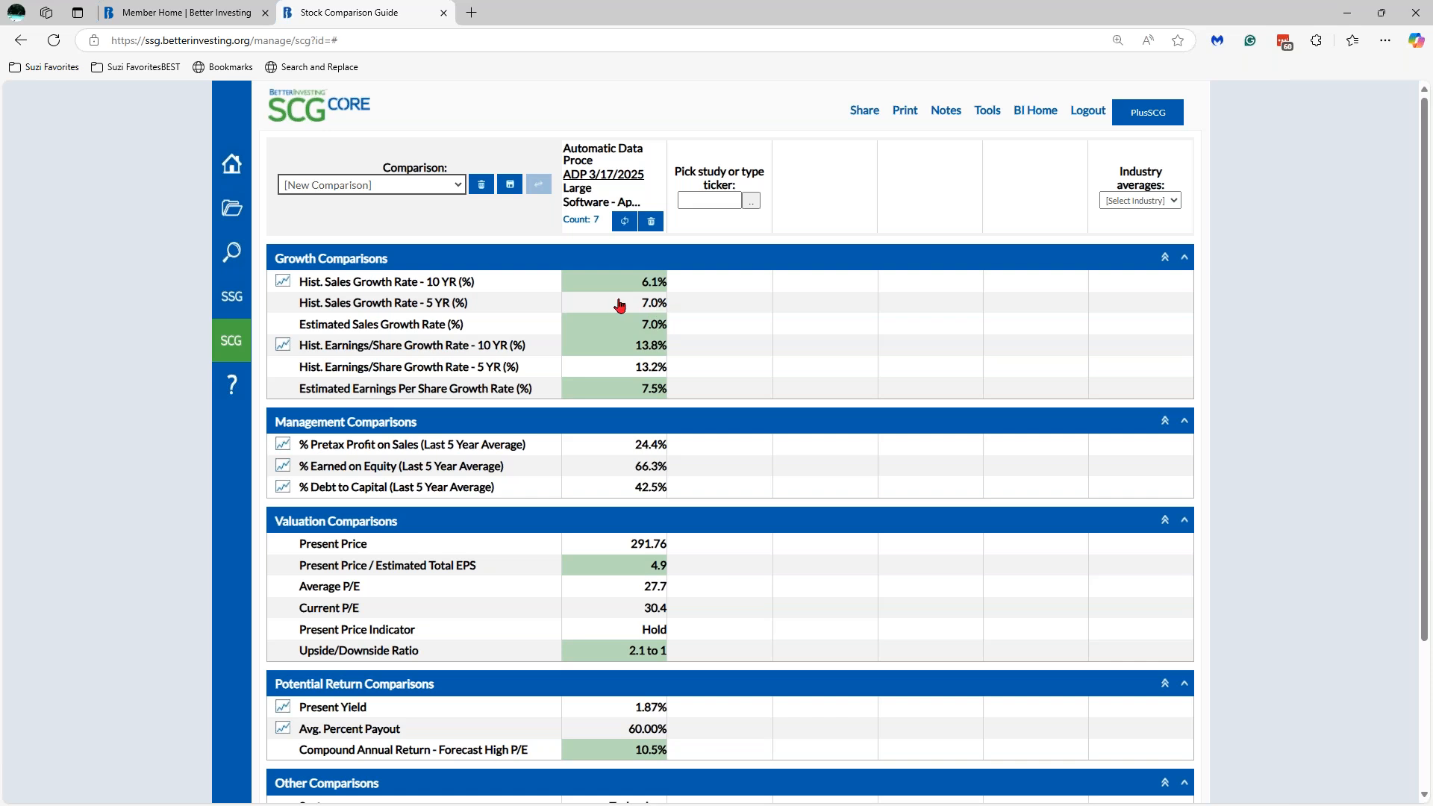
pyautogui.moveTo(990, 119)
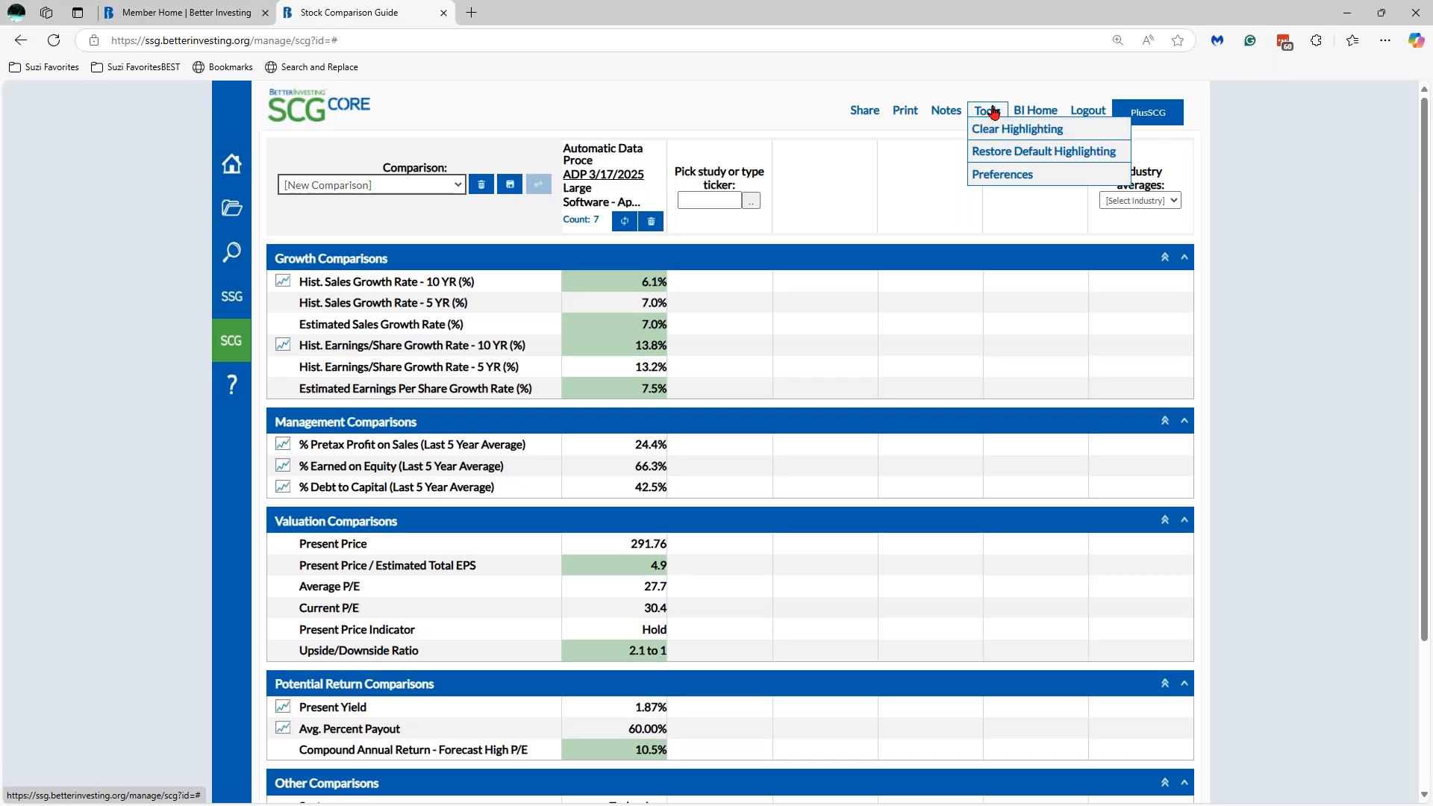
pyautogui.click(991, 131)
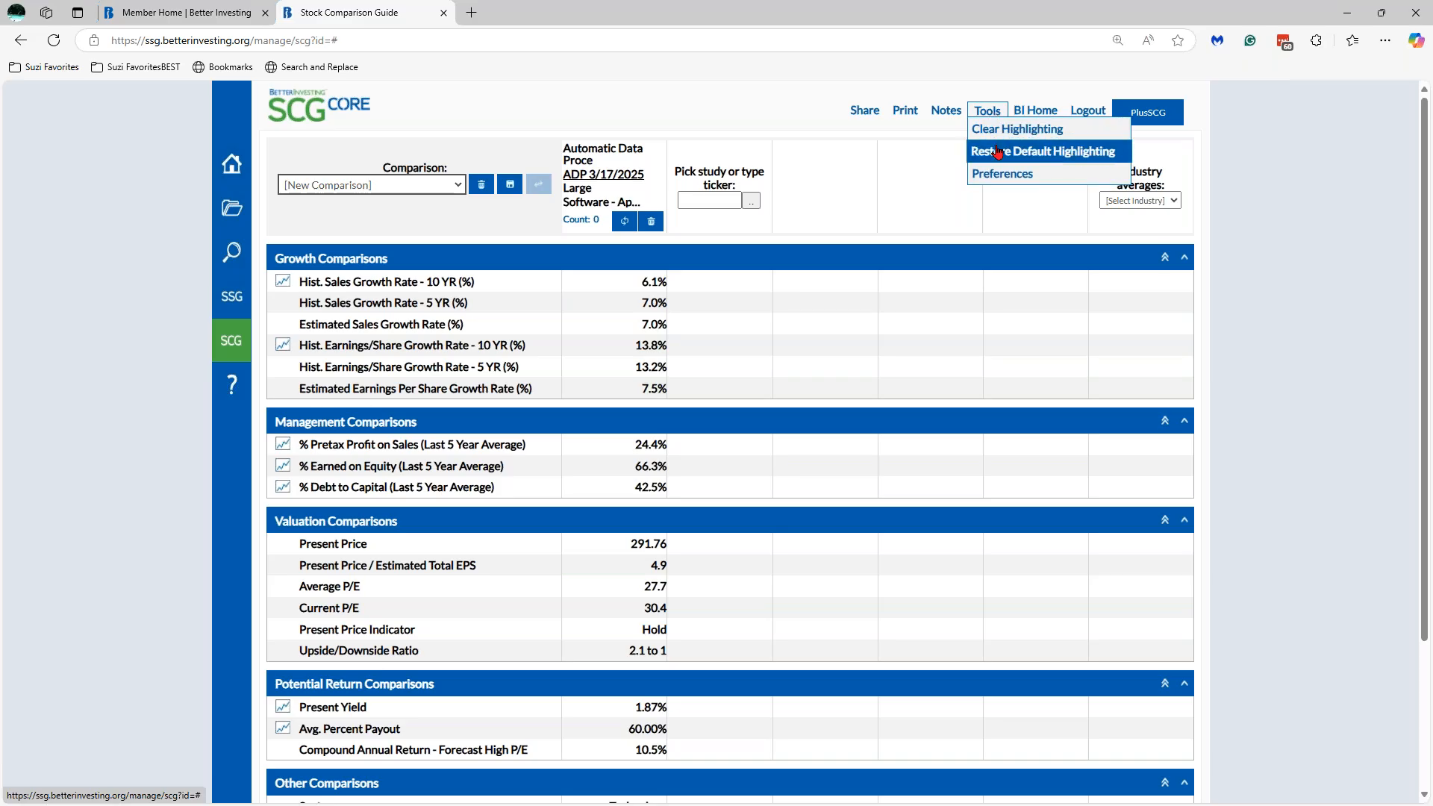
pyautogui.click(997, 153)
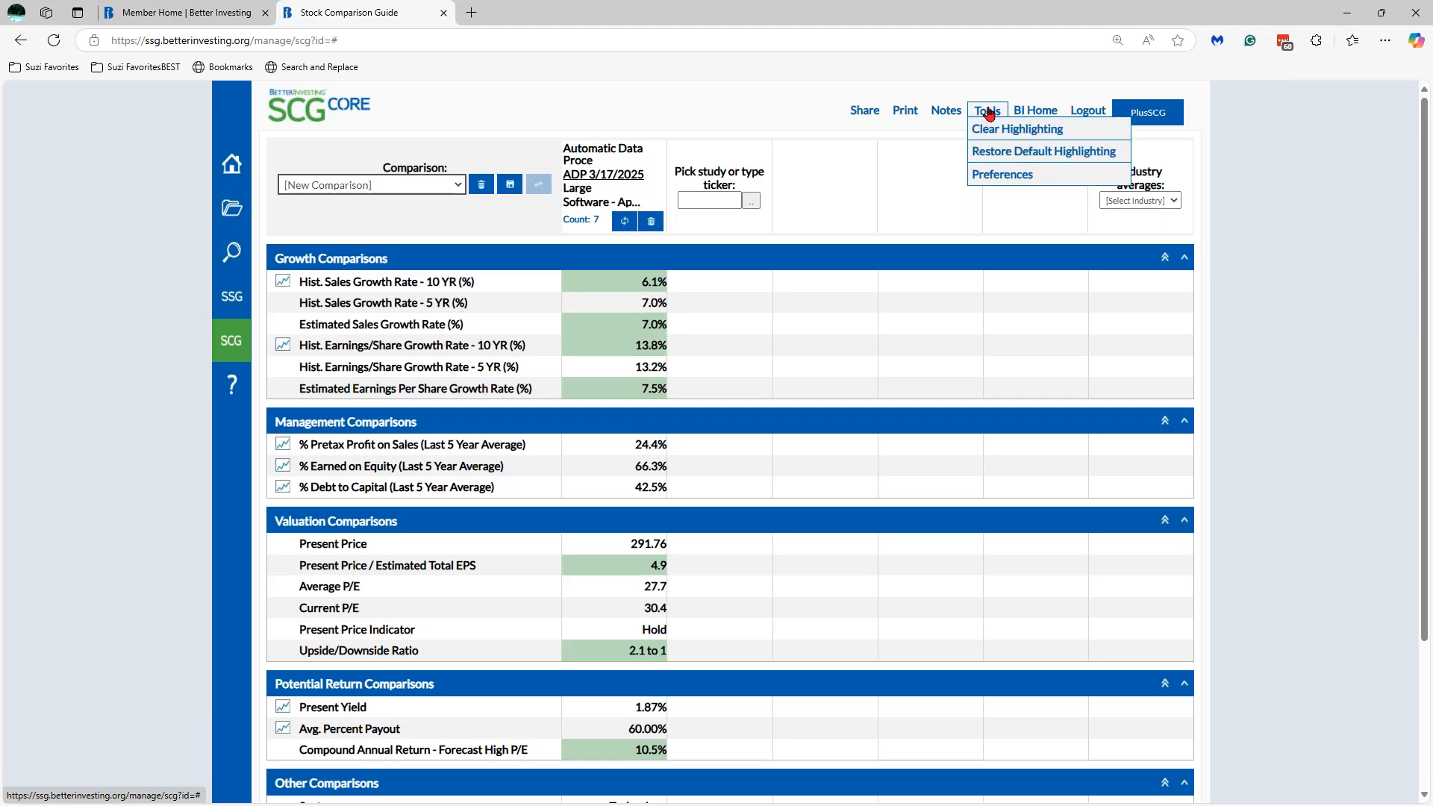
pyautogui.click(1002, 174)
pyautogui.click(733, 410)
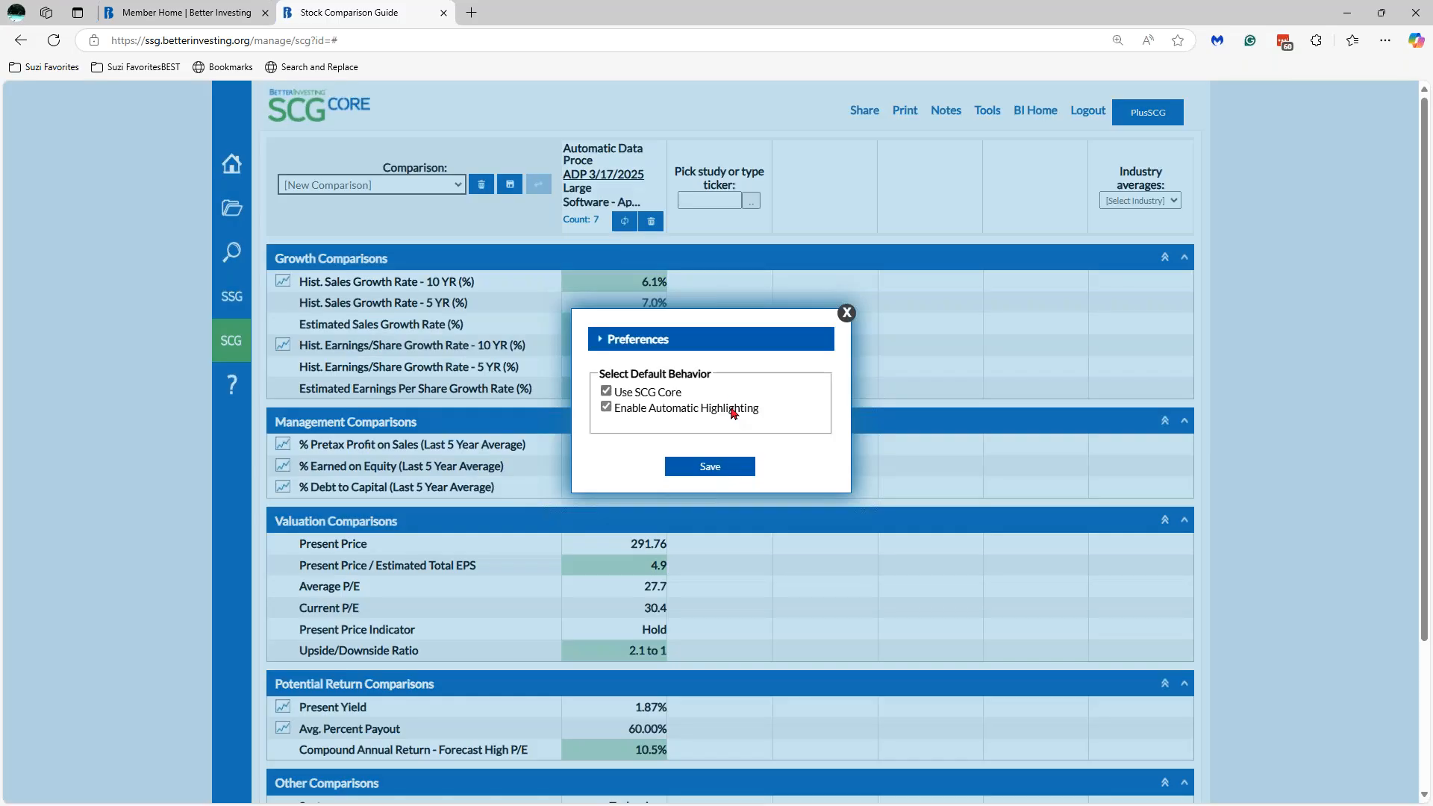
pyautogui.click(722, 469)
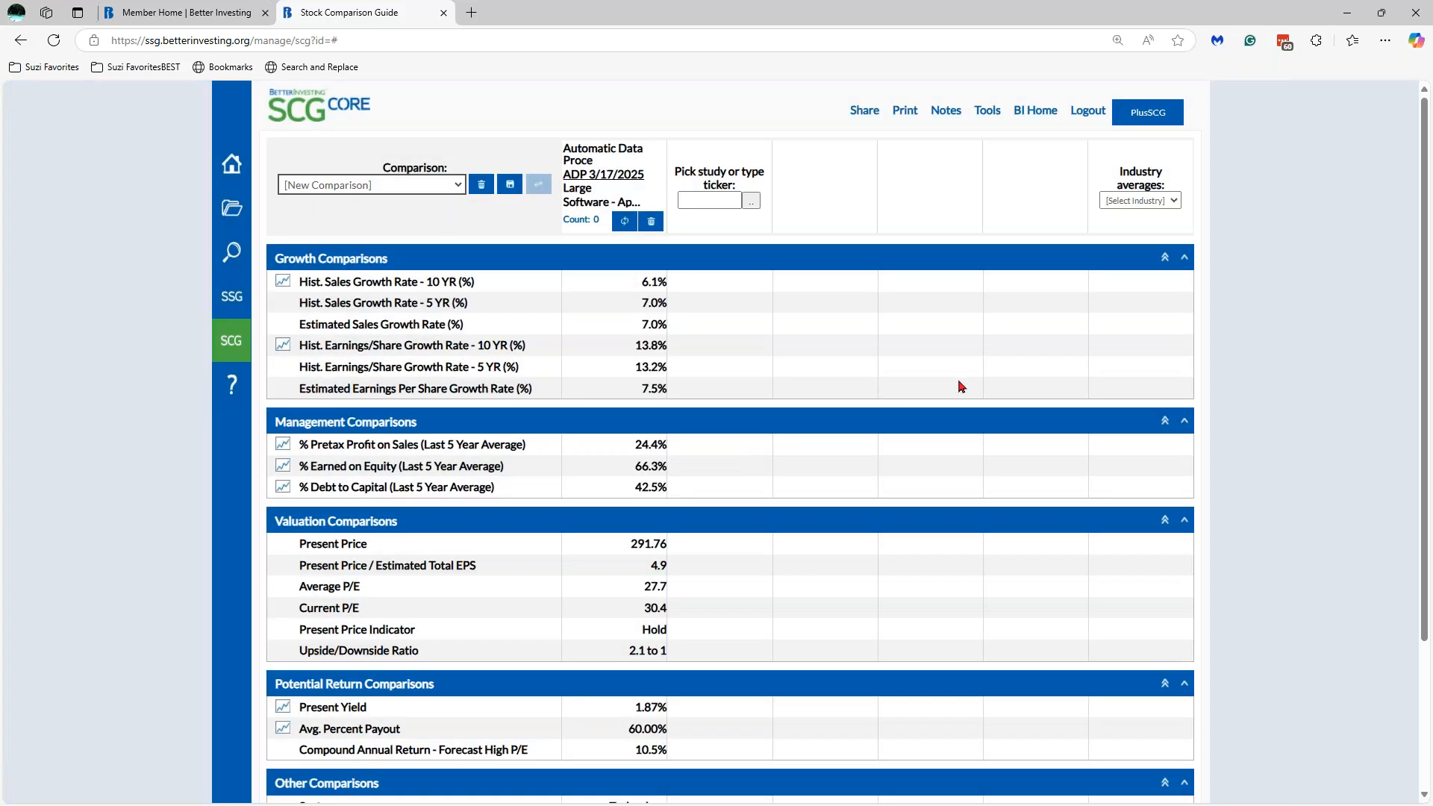
pyautogui.click(626, 284)
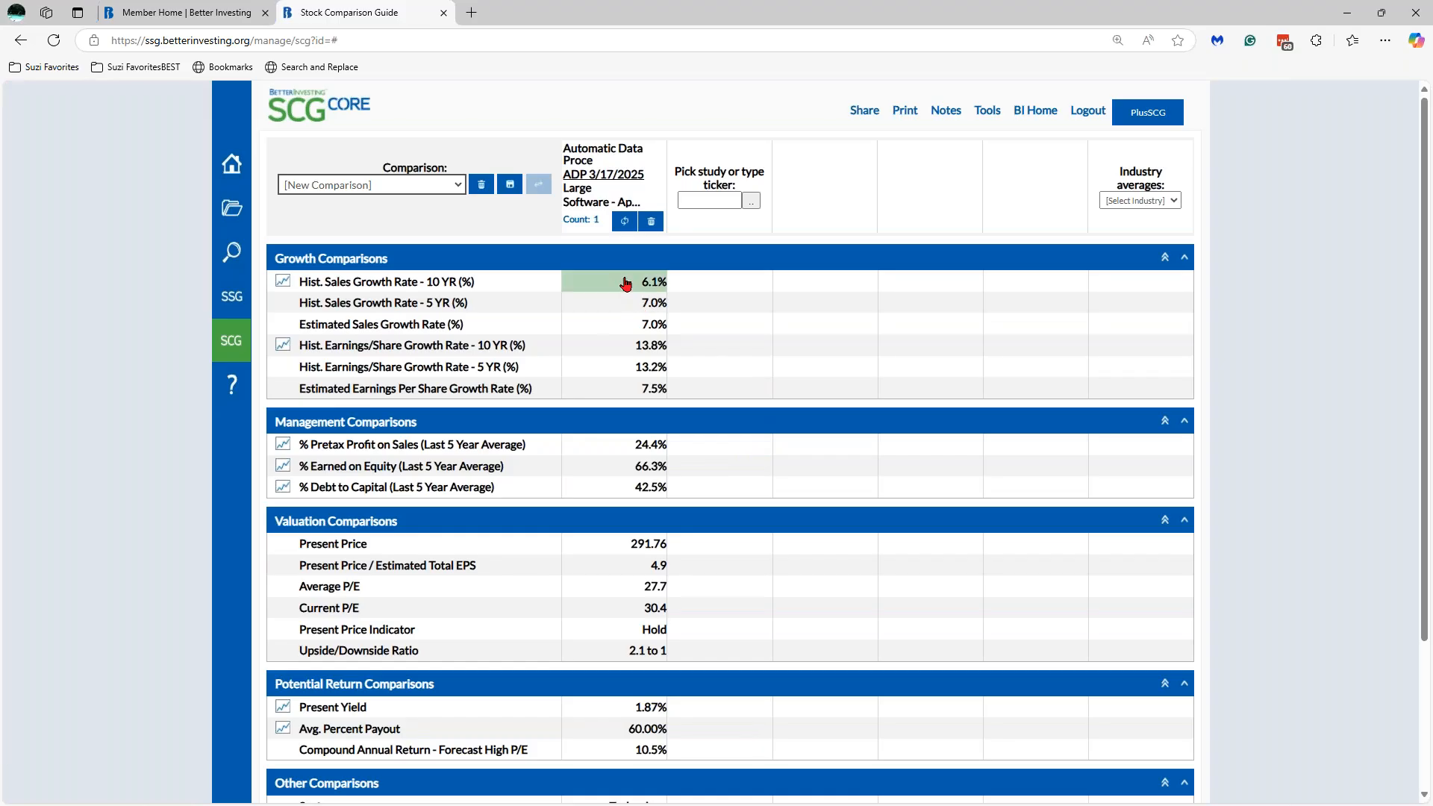
pyautogui.click(625, 283)
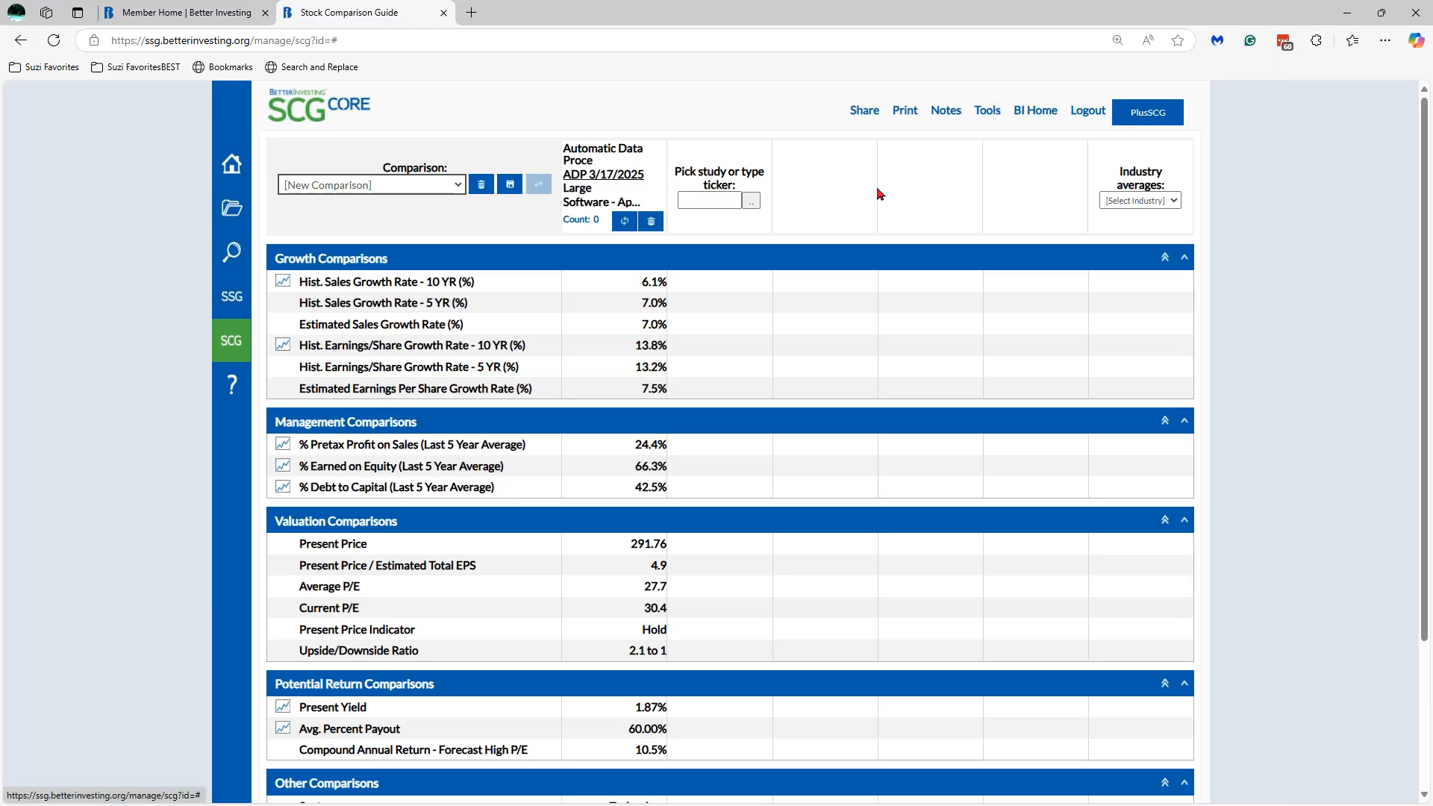
pyautogui.moveTo(990, 116)
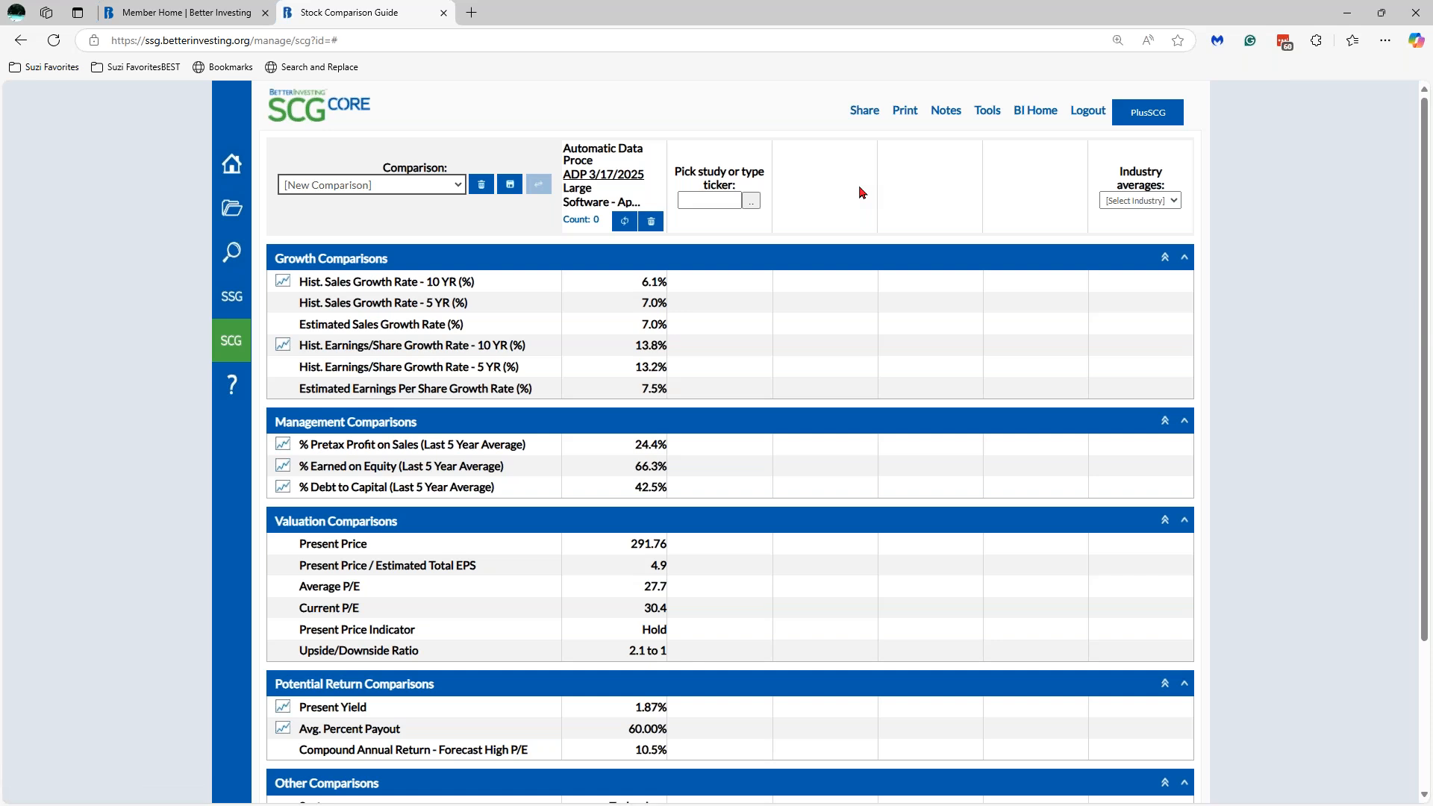
# - Search for 'intu' and add the INTU 3/17/2025 study as the second column
pyautogui.click(751, 203)
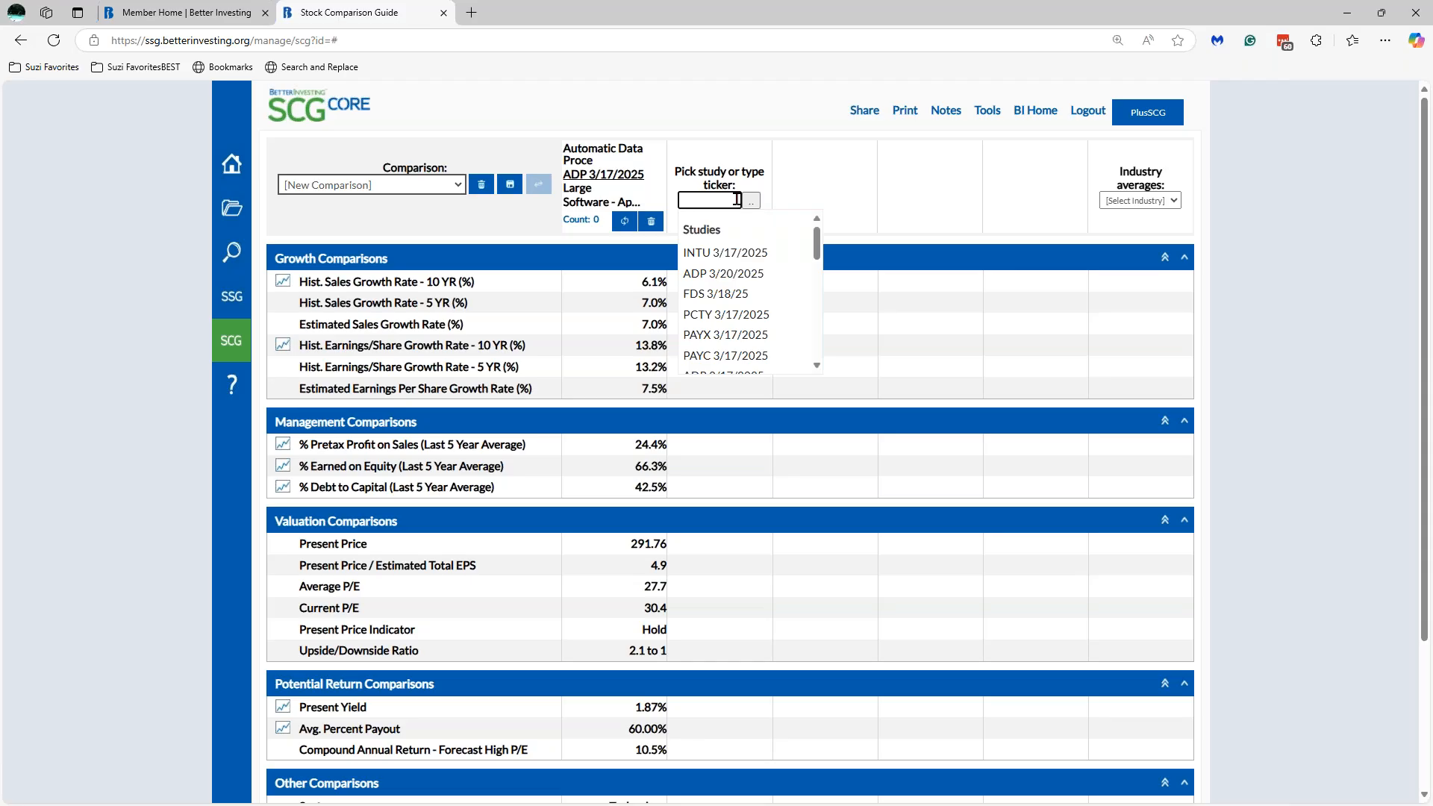
pyautogui.write('intu')
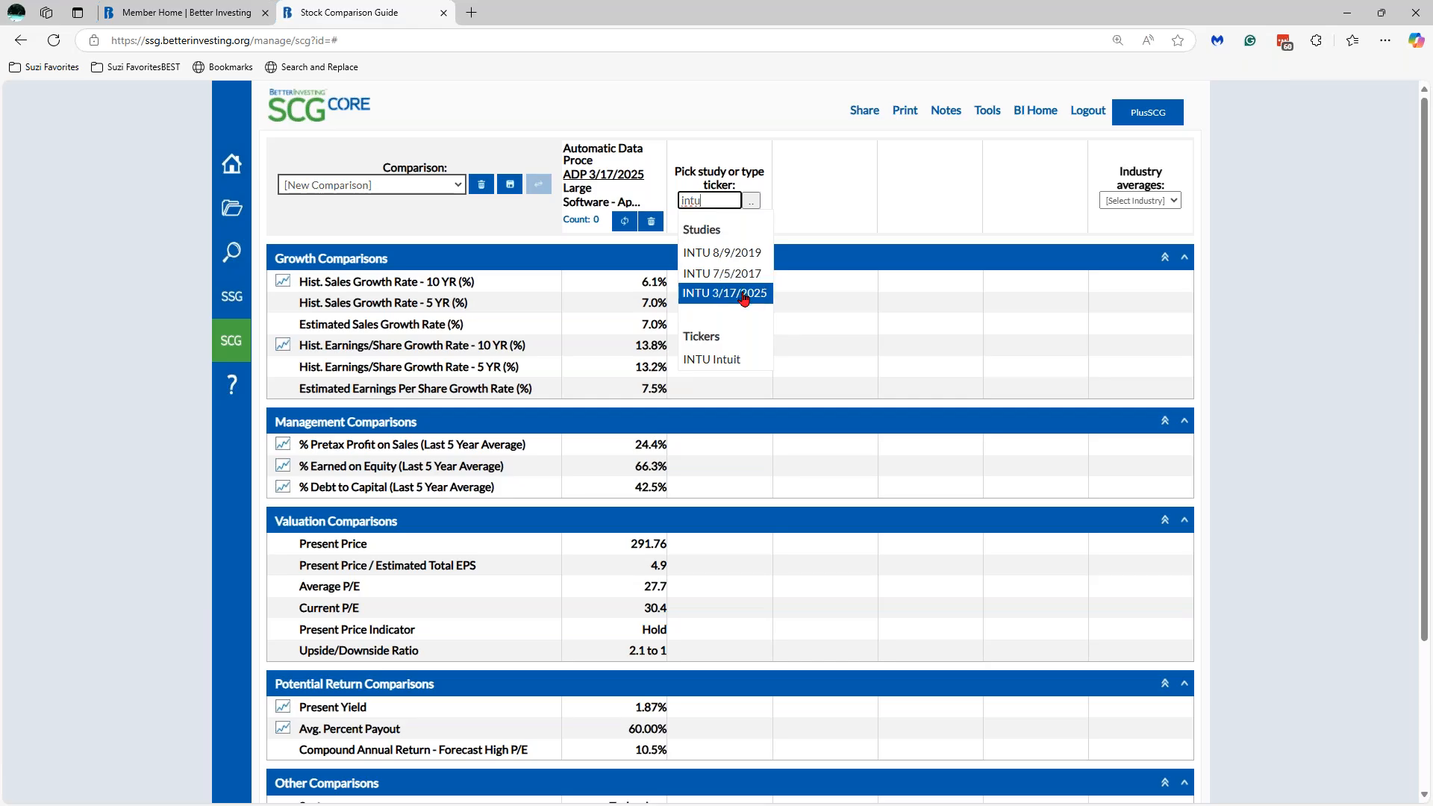
pyautogui.click(744, 293)
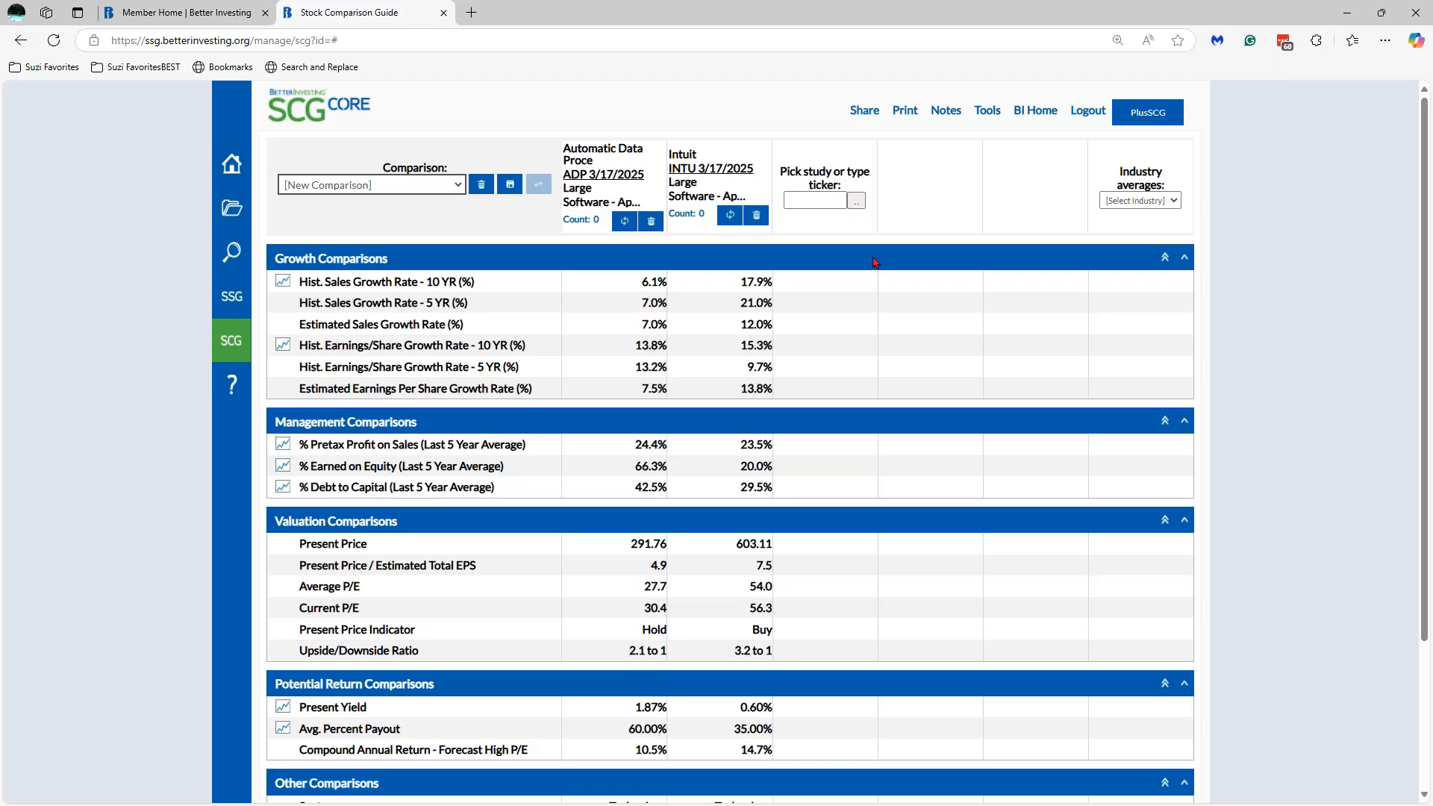
# - Search for 'payx' and add the PAYX Paychex ticker as the third column
pyautogui.click(858, 203)
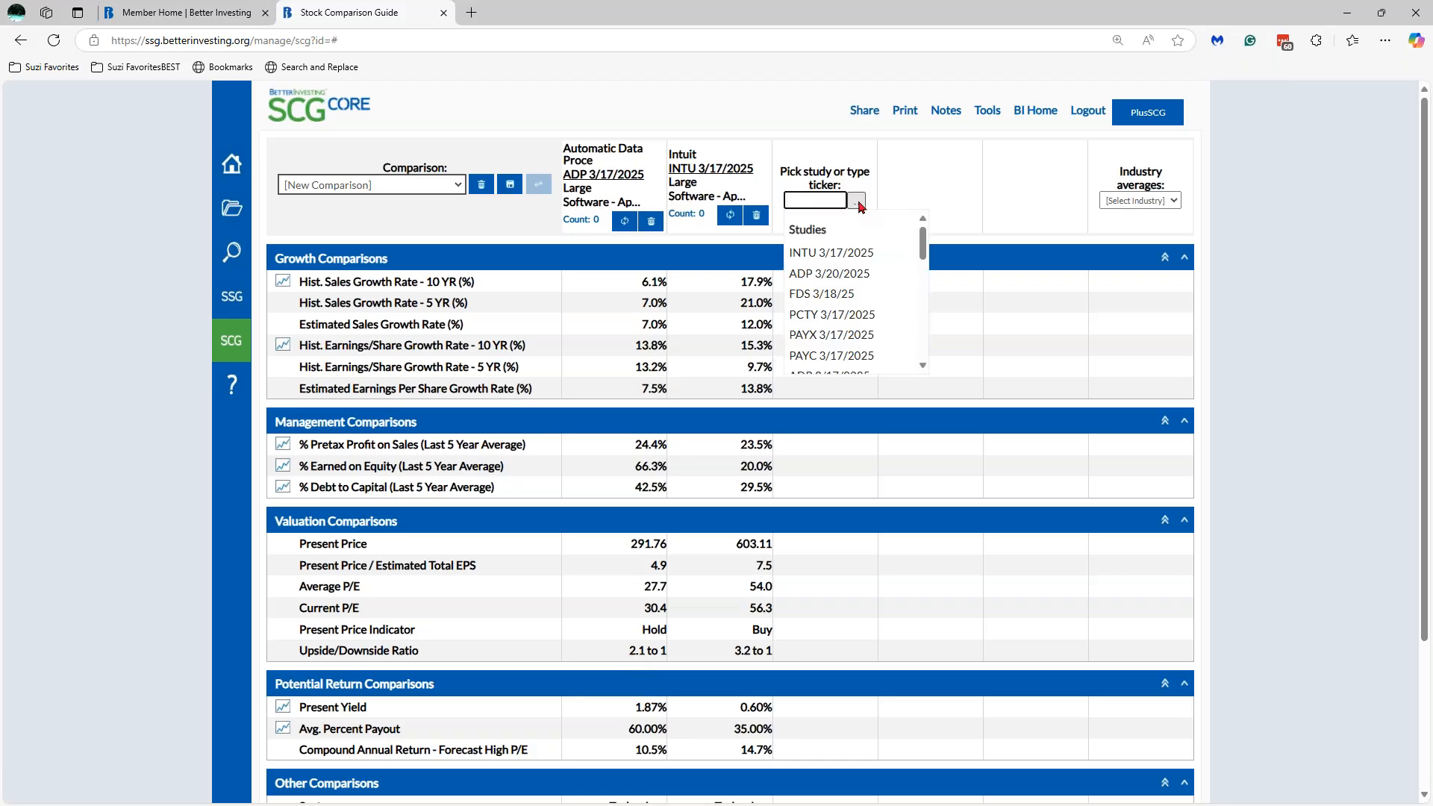
pyautogui.write('pay')
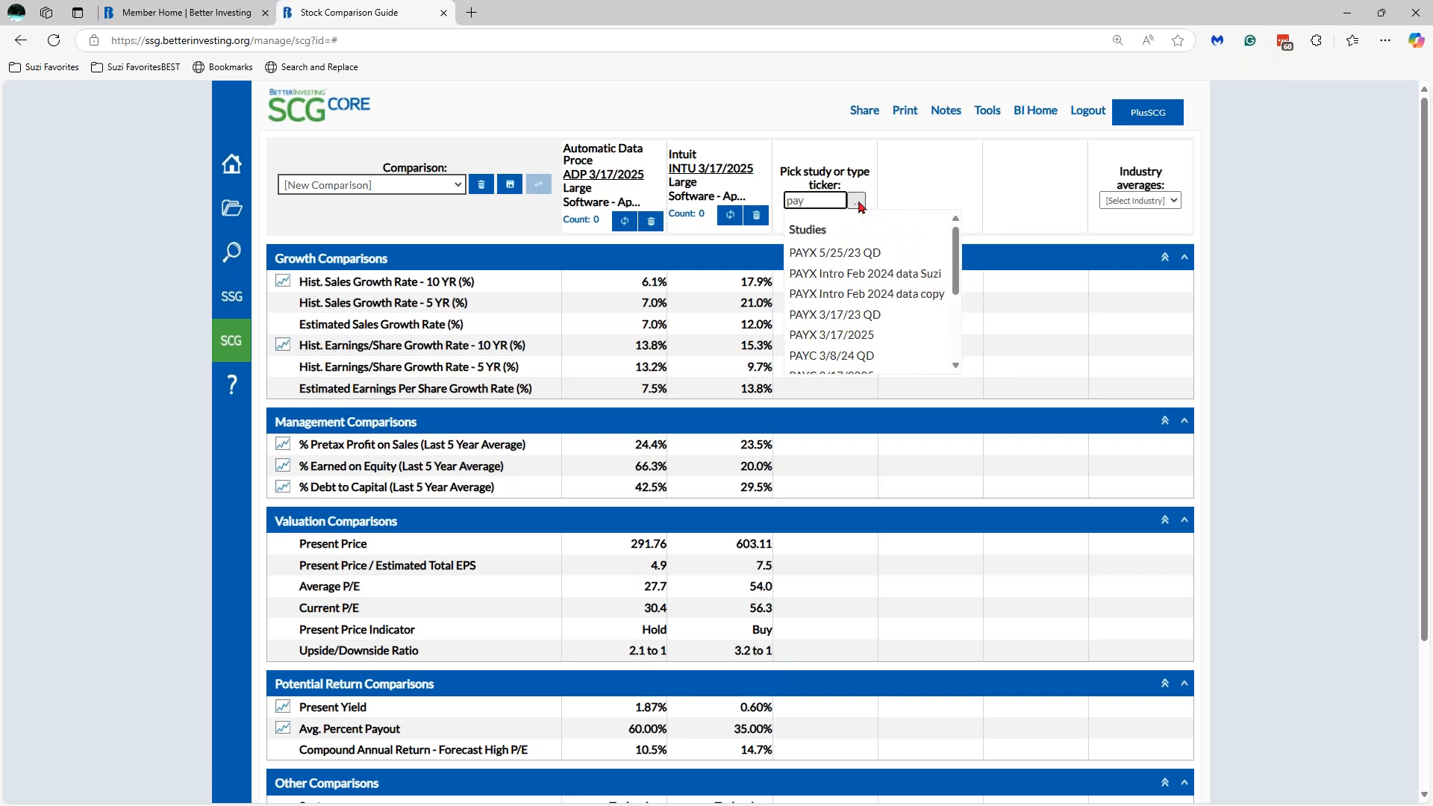
pyautogui.write('x')
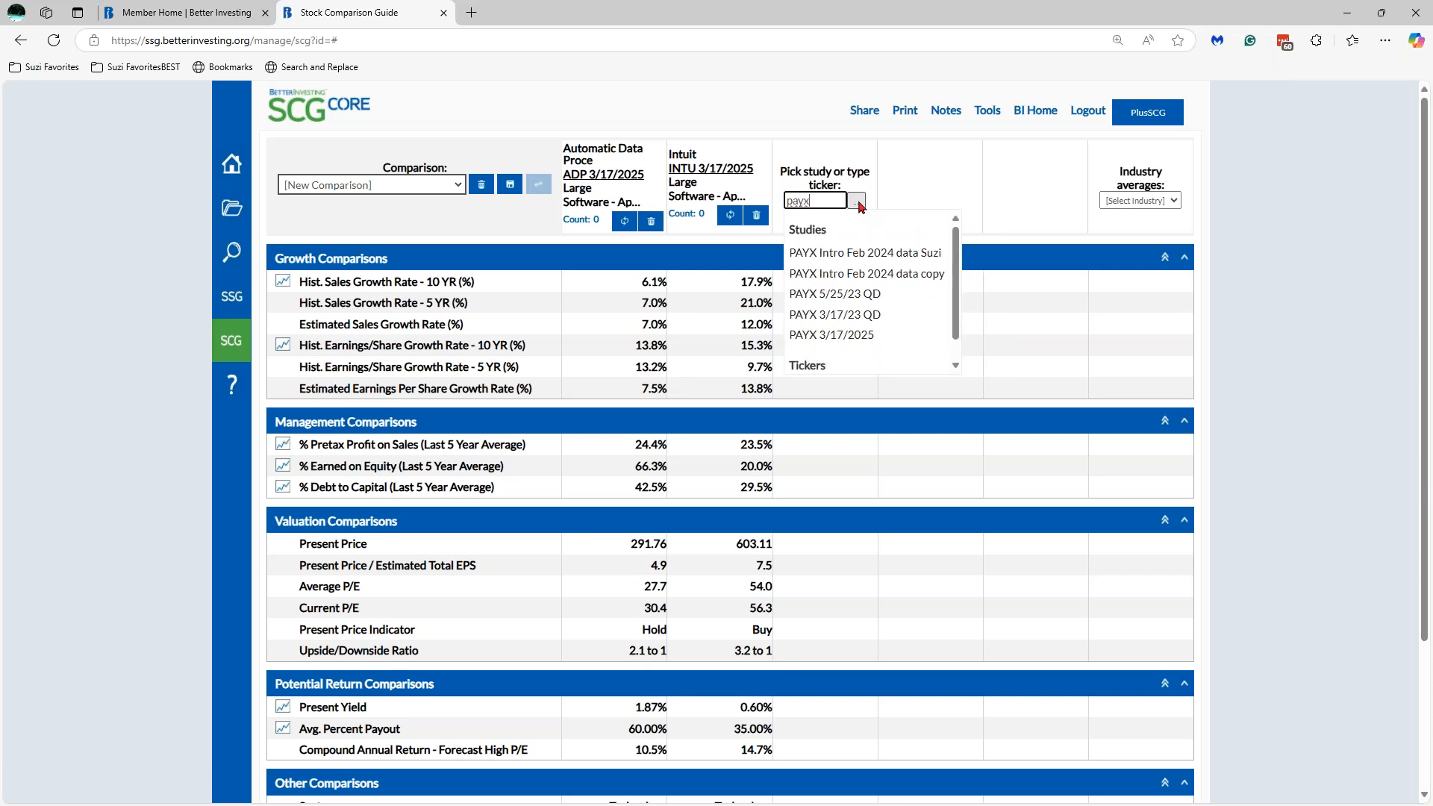
pyautogui.moveTo(959, 249); pyautogui.dragTo(958, 275)
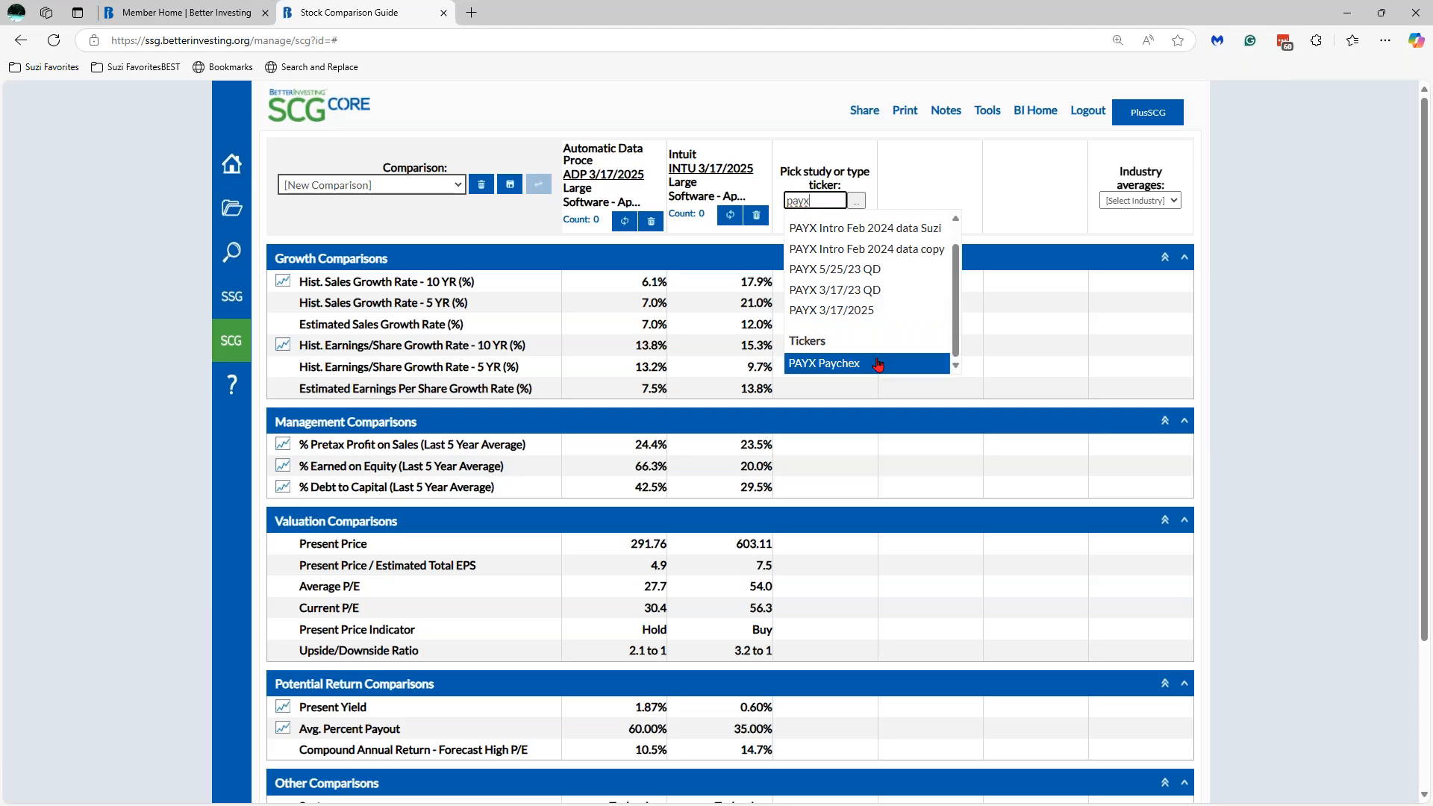
pyautogui.click(870, 364)
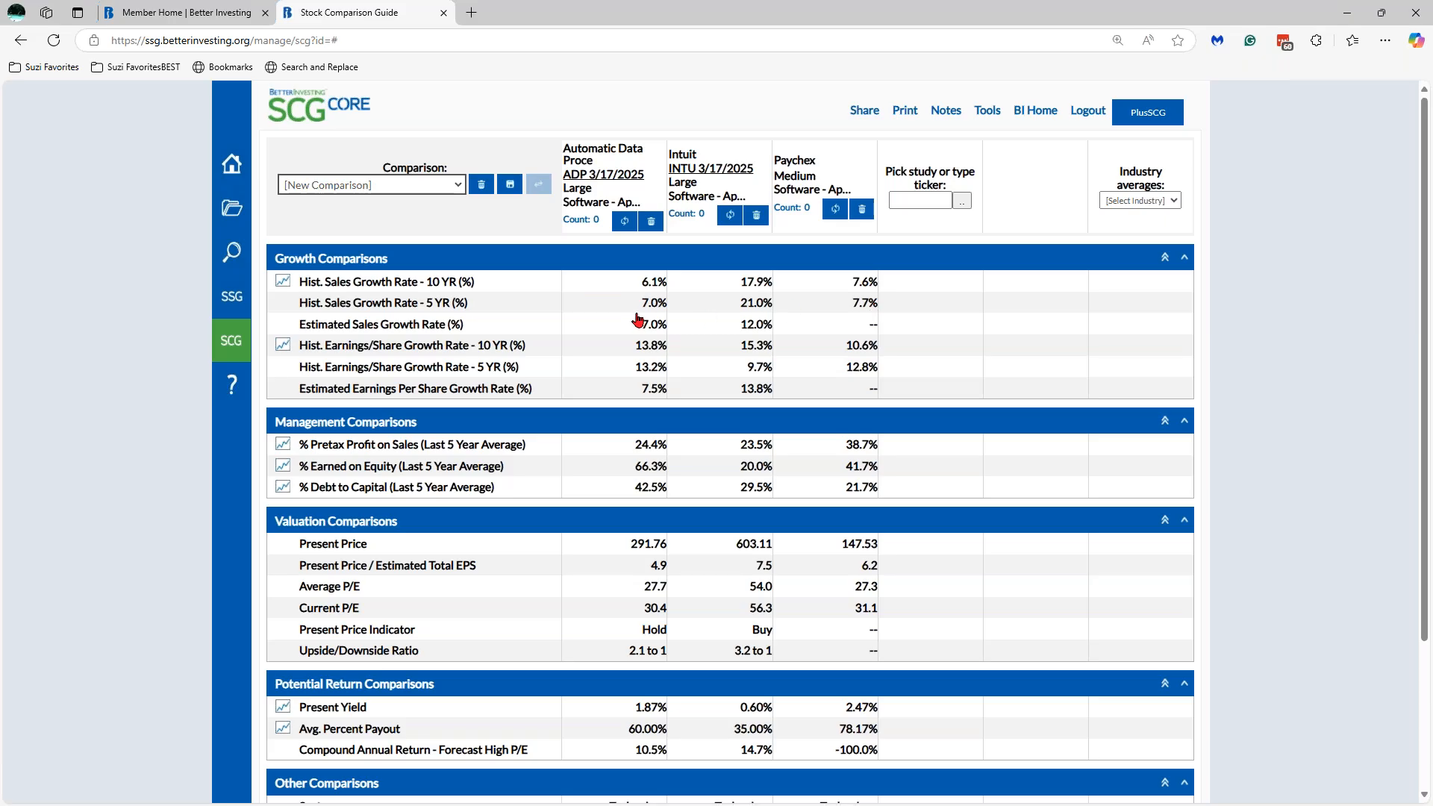
pyautogui.click(284, 284)
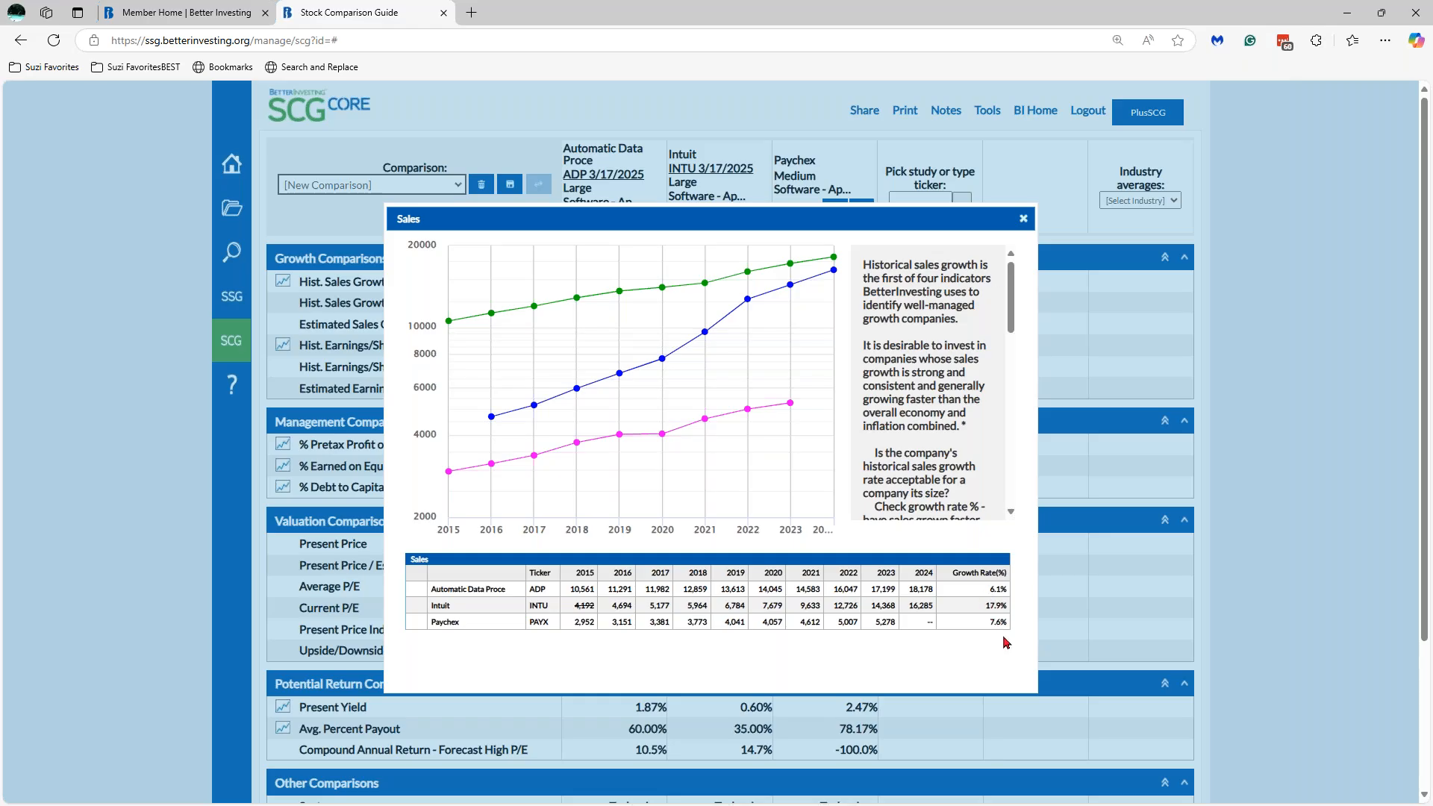
pyautogui.click(1023, 218)
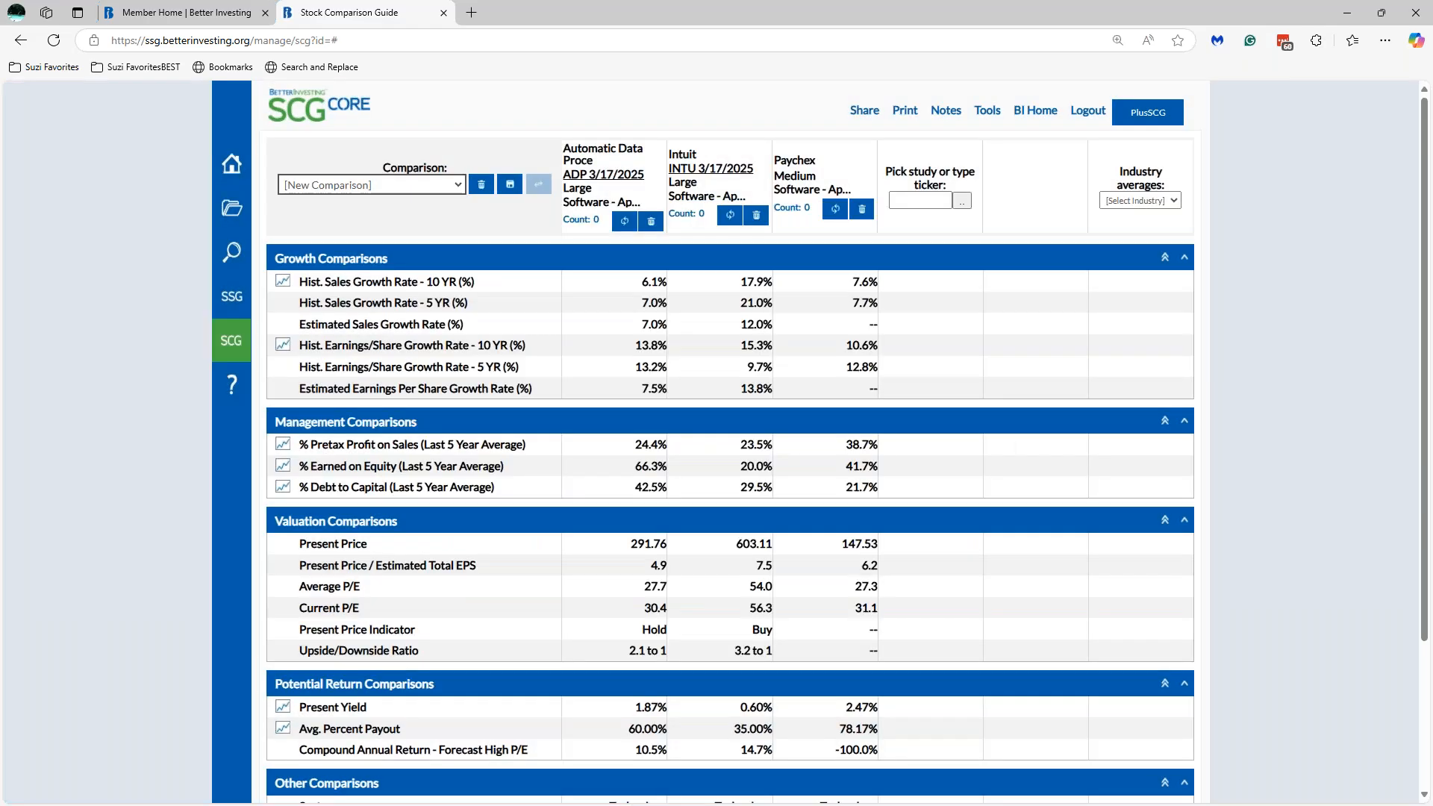
# - Replace the Paychex column with the PAYX 3/17/2025 study and unmark its green 5.1% cell
pyautogui.click(861, 215)
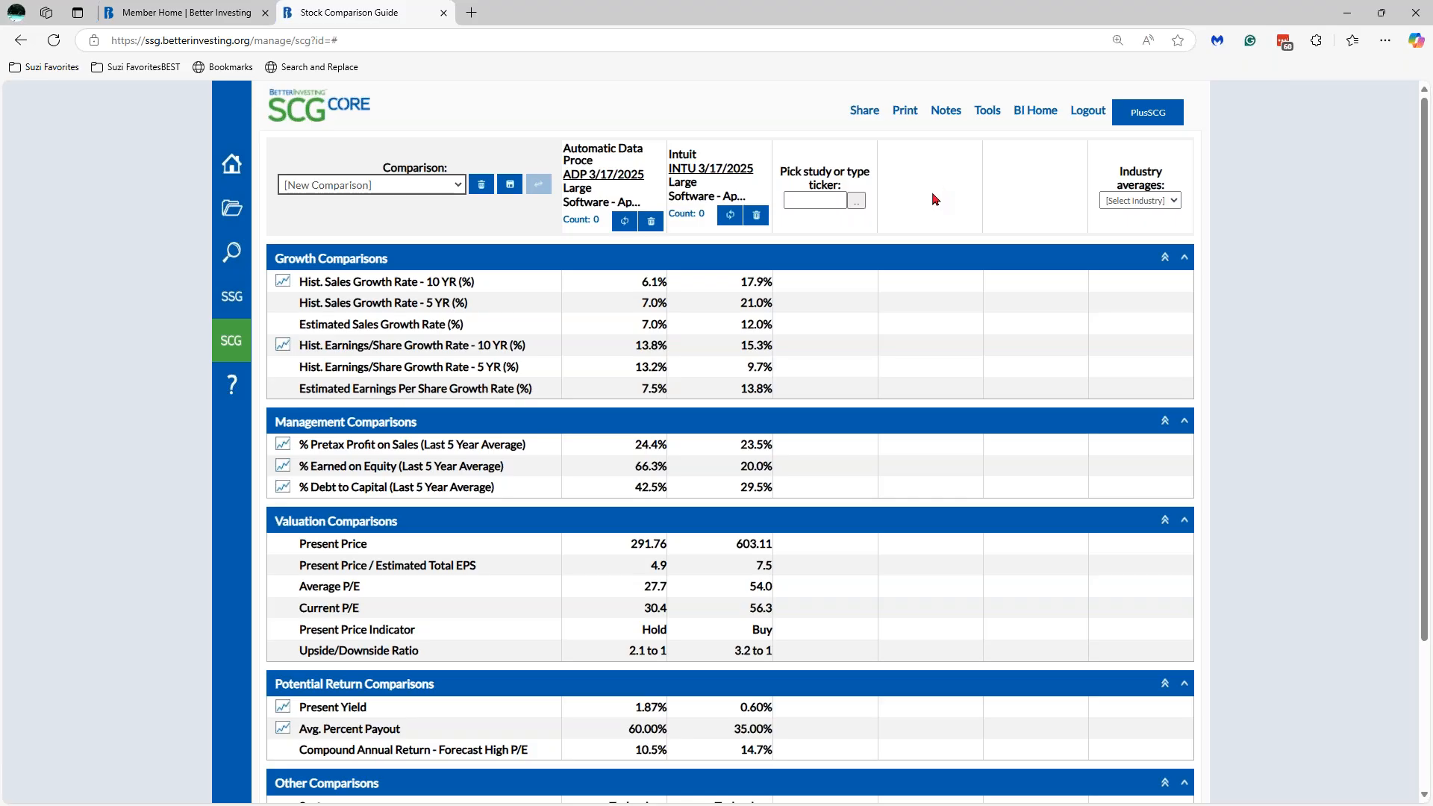
pyautogui.click(828, 200)
pyautogui.write('payx')
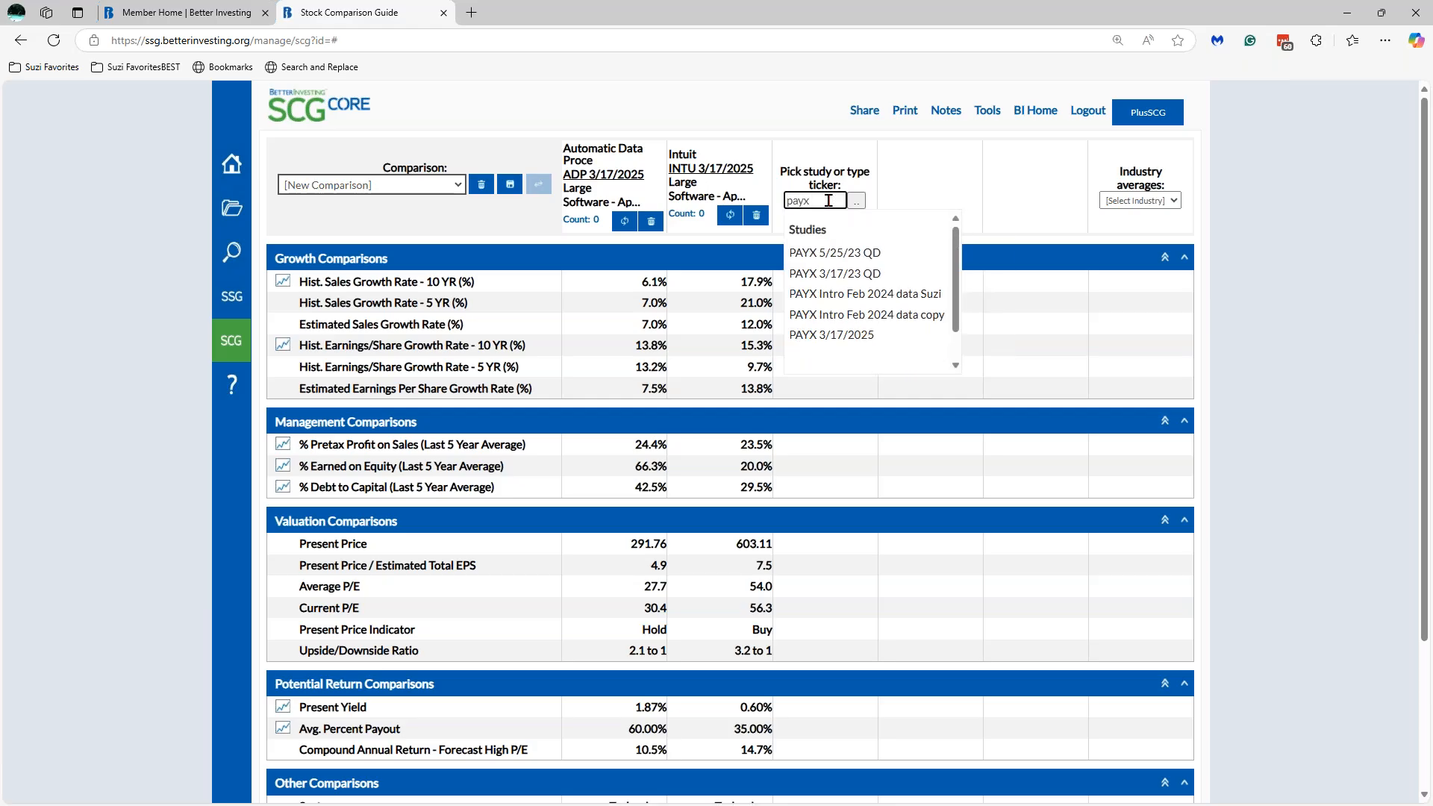
pyautogui.click(865, 335)
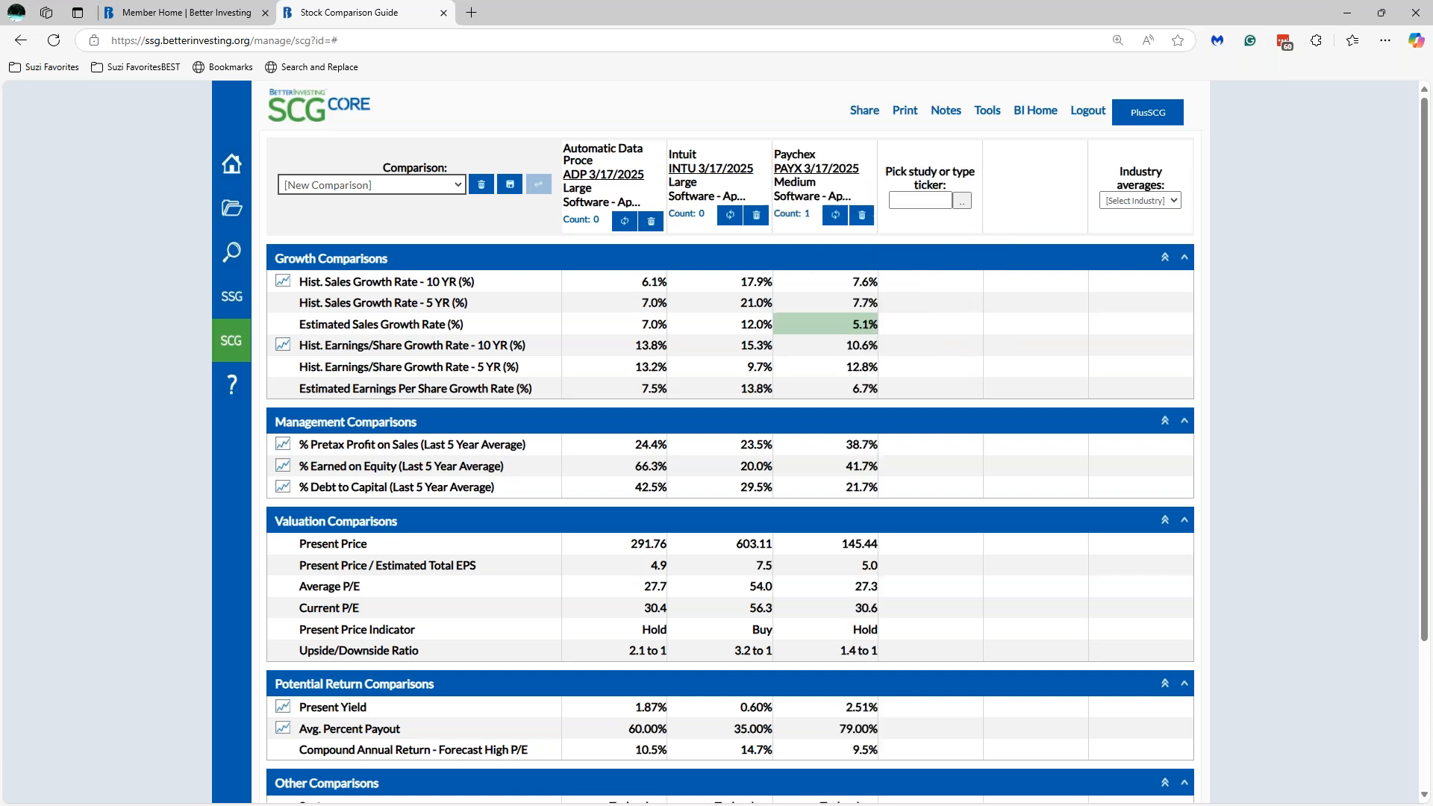
pyautogui.click(847, 331)
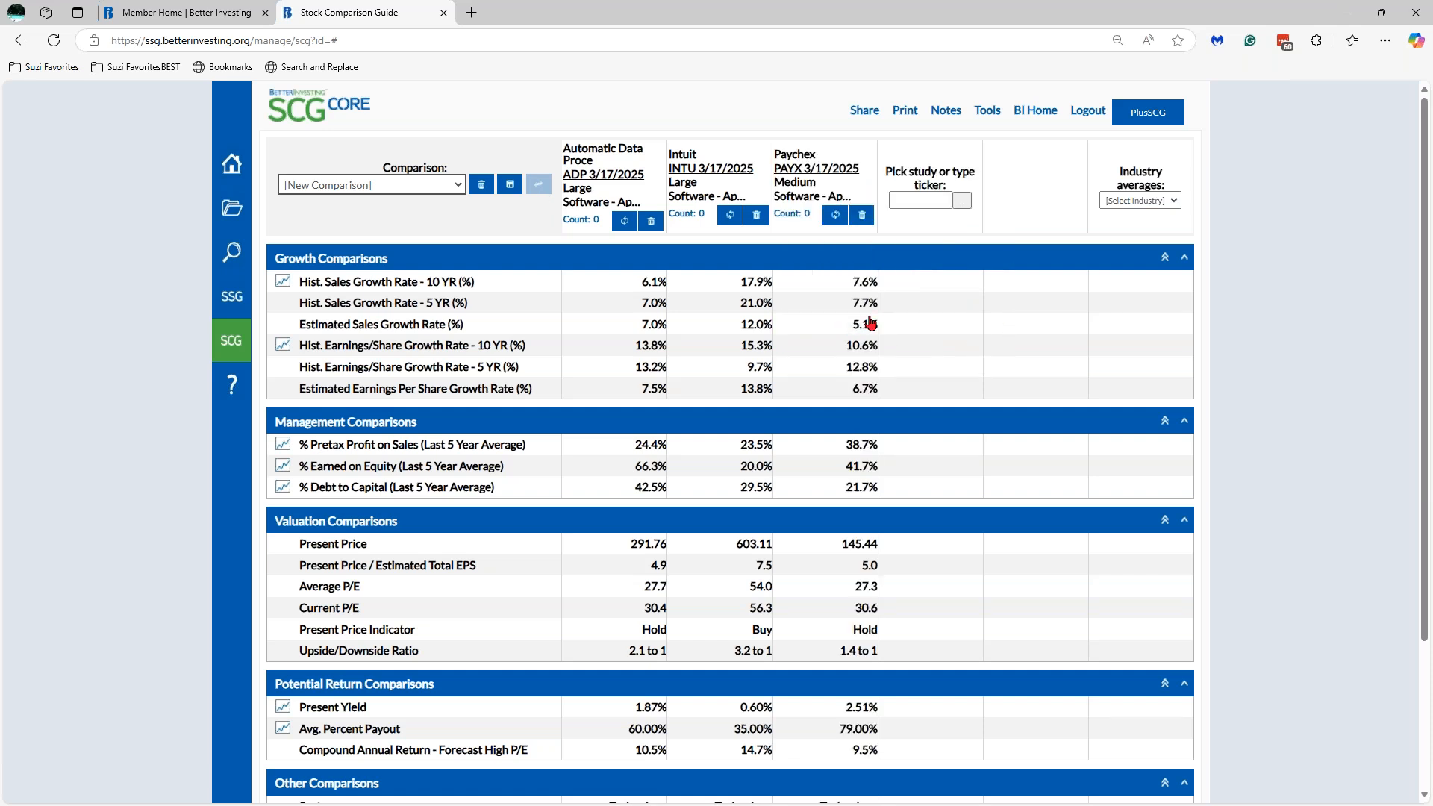
# - Add the Paycom PAYC 3/17/2025 study as the fourth column
pyautogui.click(962, 201)
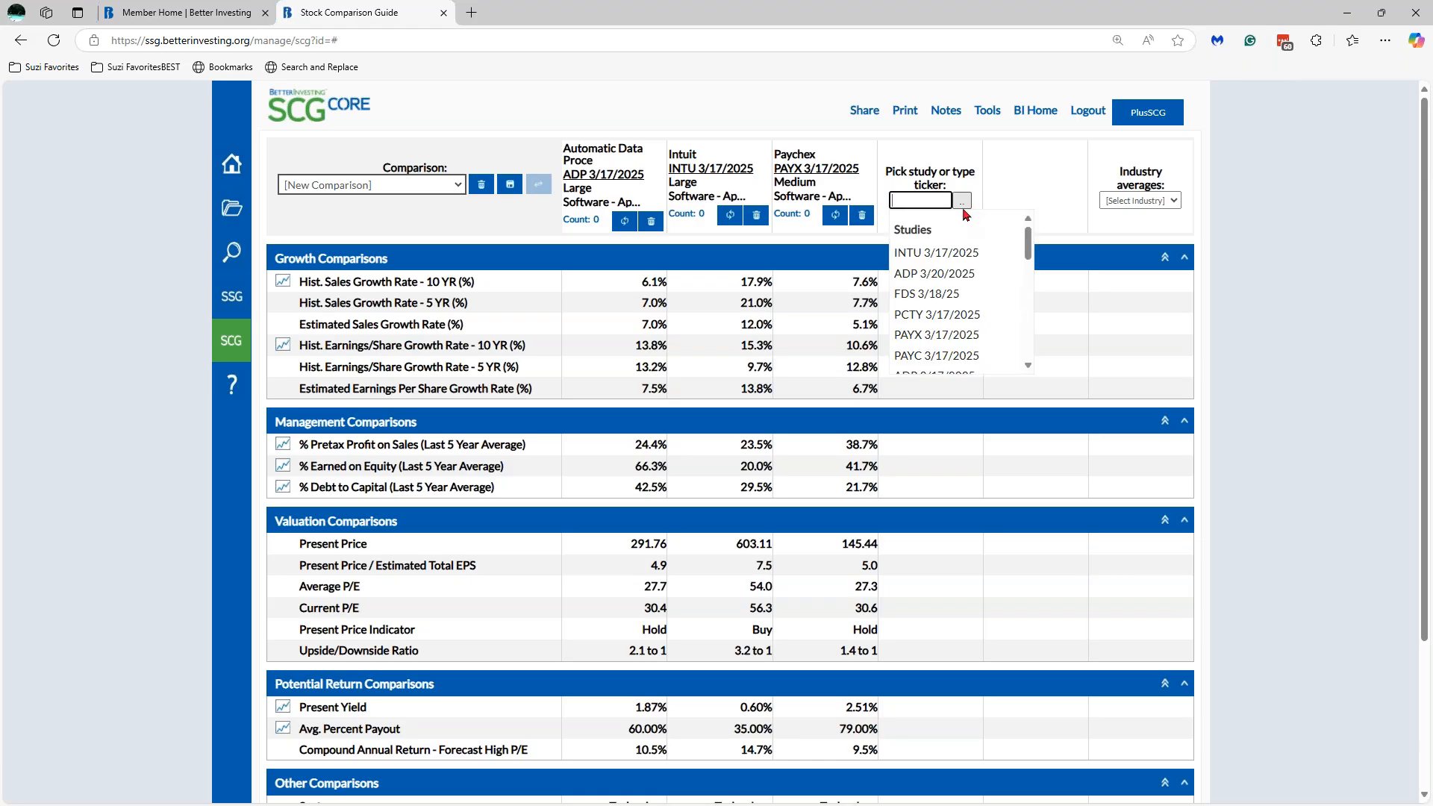
pyautogui.write('ayc')
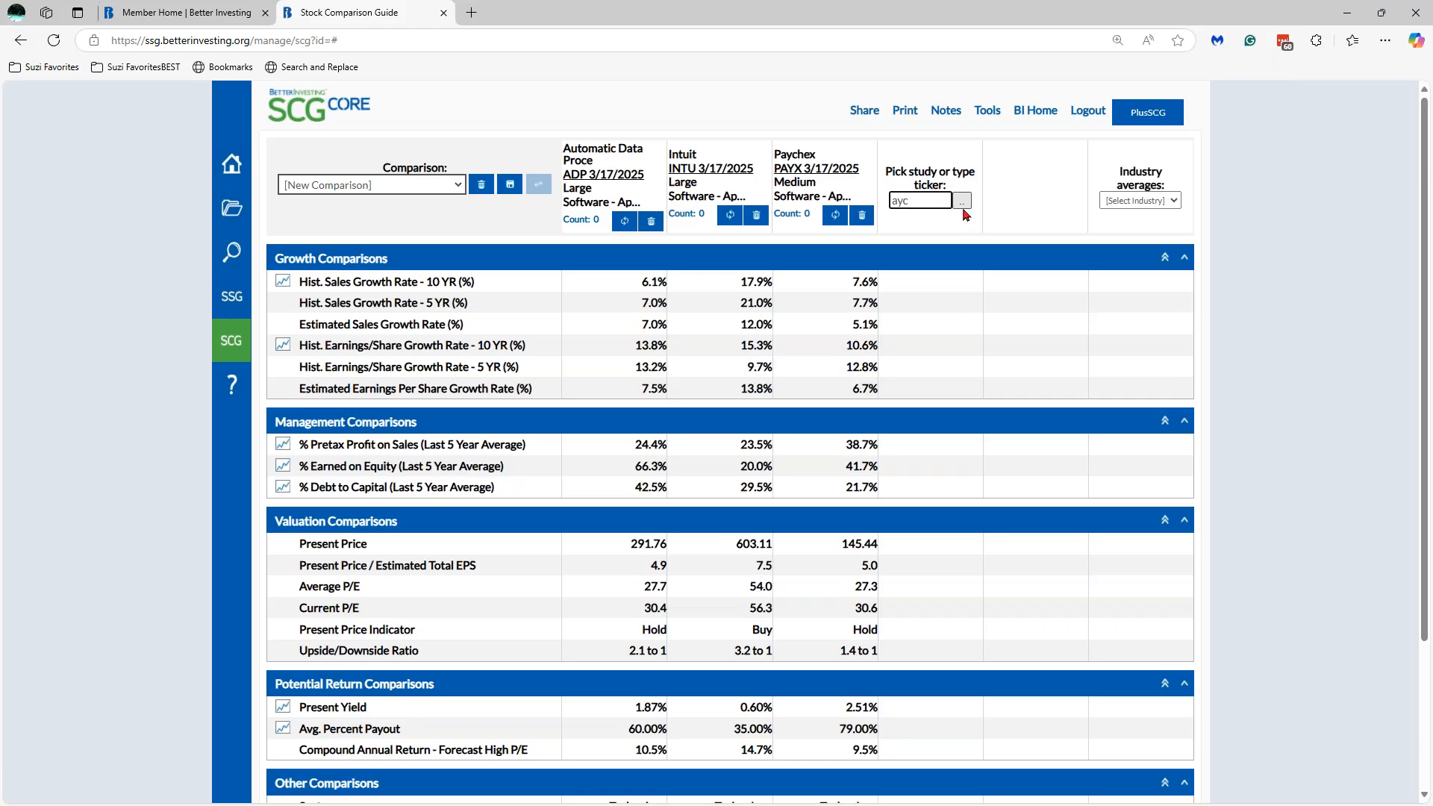
pyautogui.press('BackSpace')
pyautogui.press('BackSpace')
pyautogui.press('BackSpace')
pyautogui.write('p')
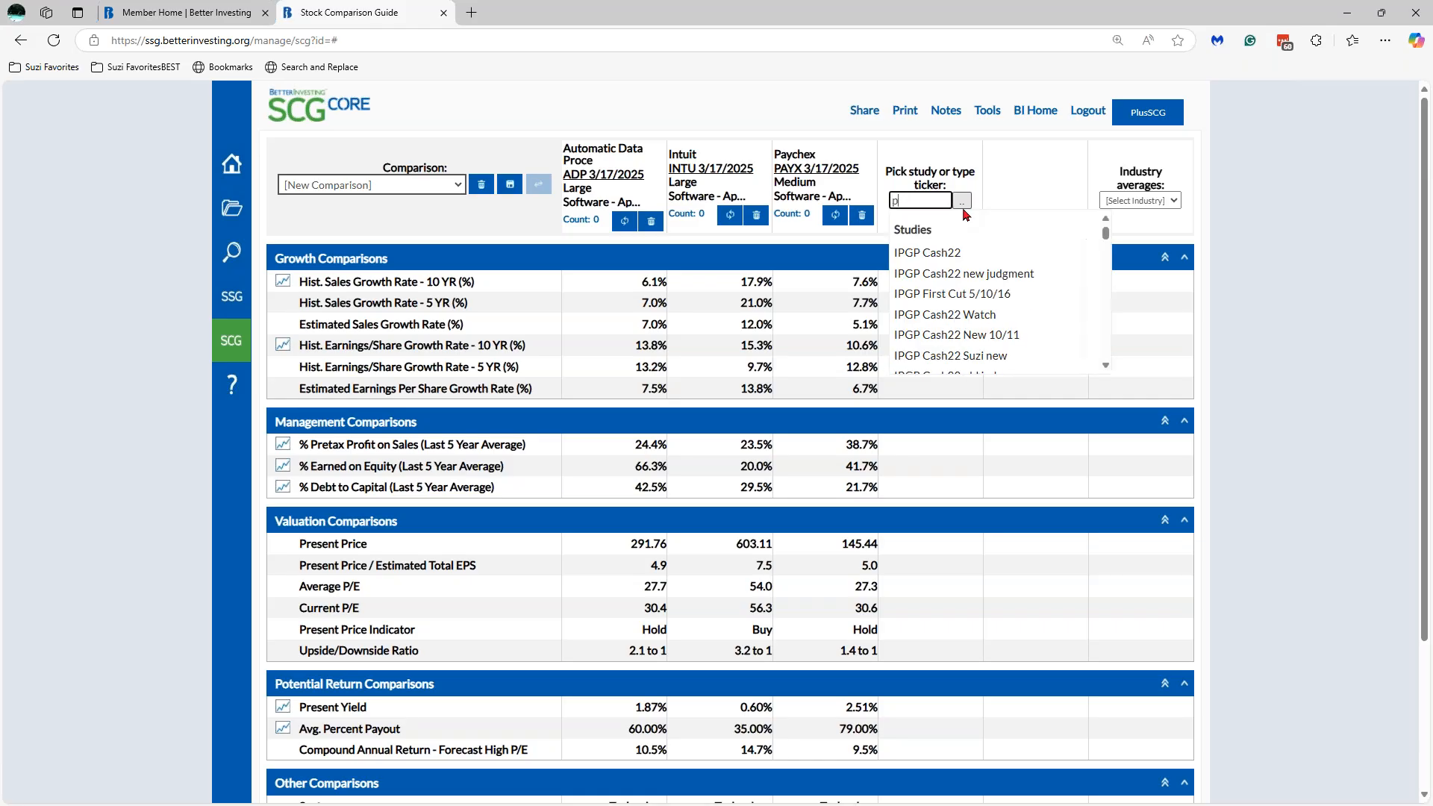
pyautogui.write('ayc')
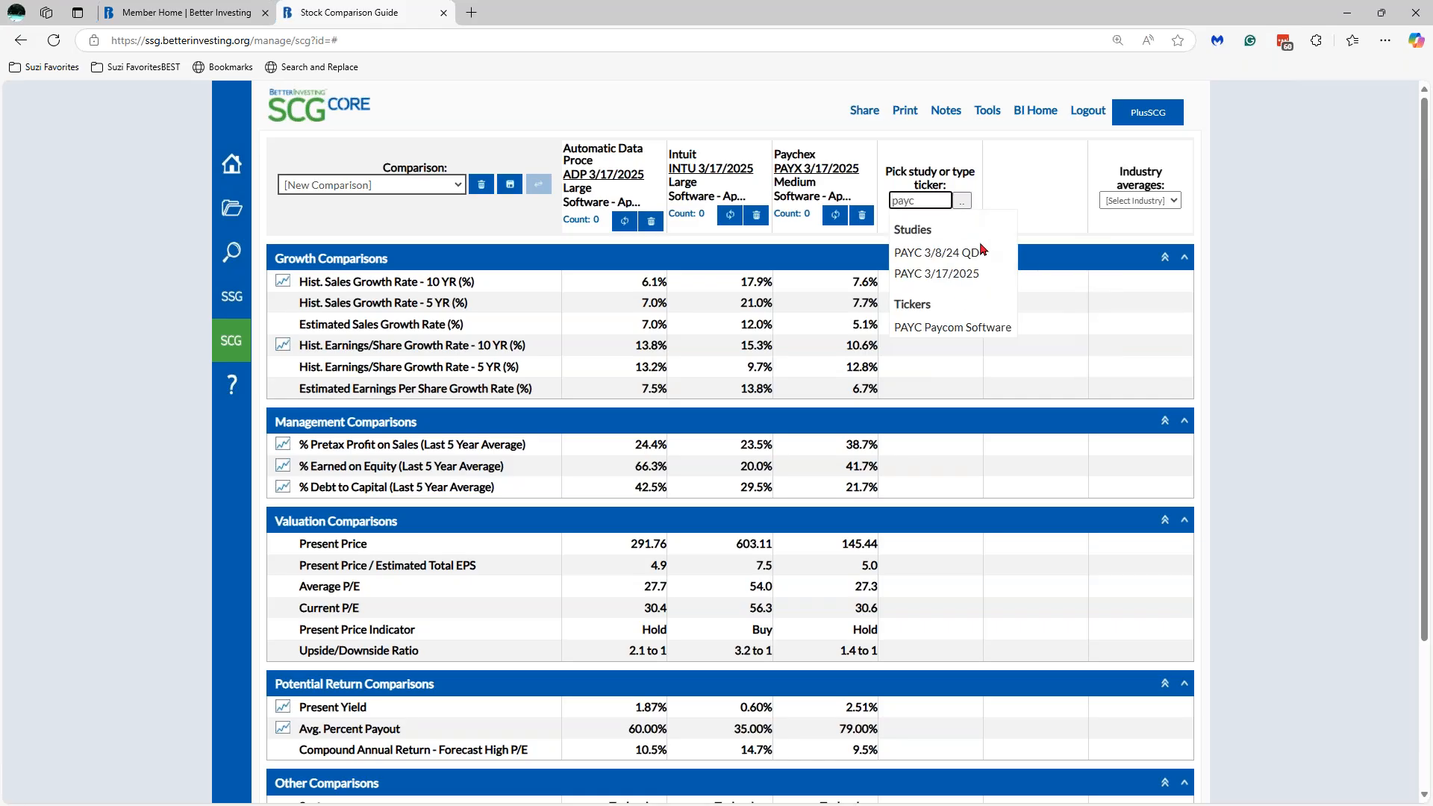
pyautogui.click(977, 274)
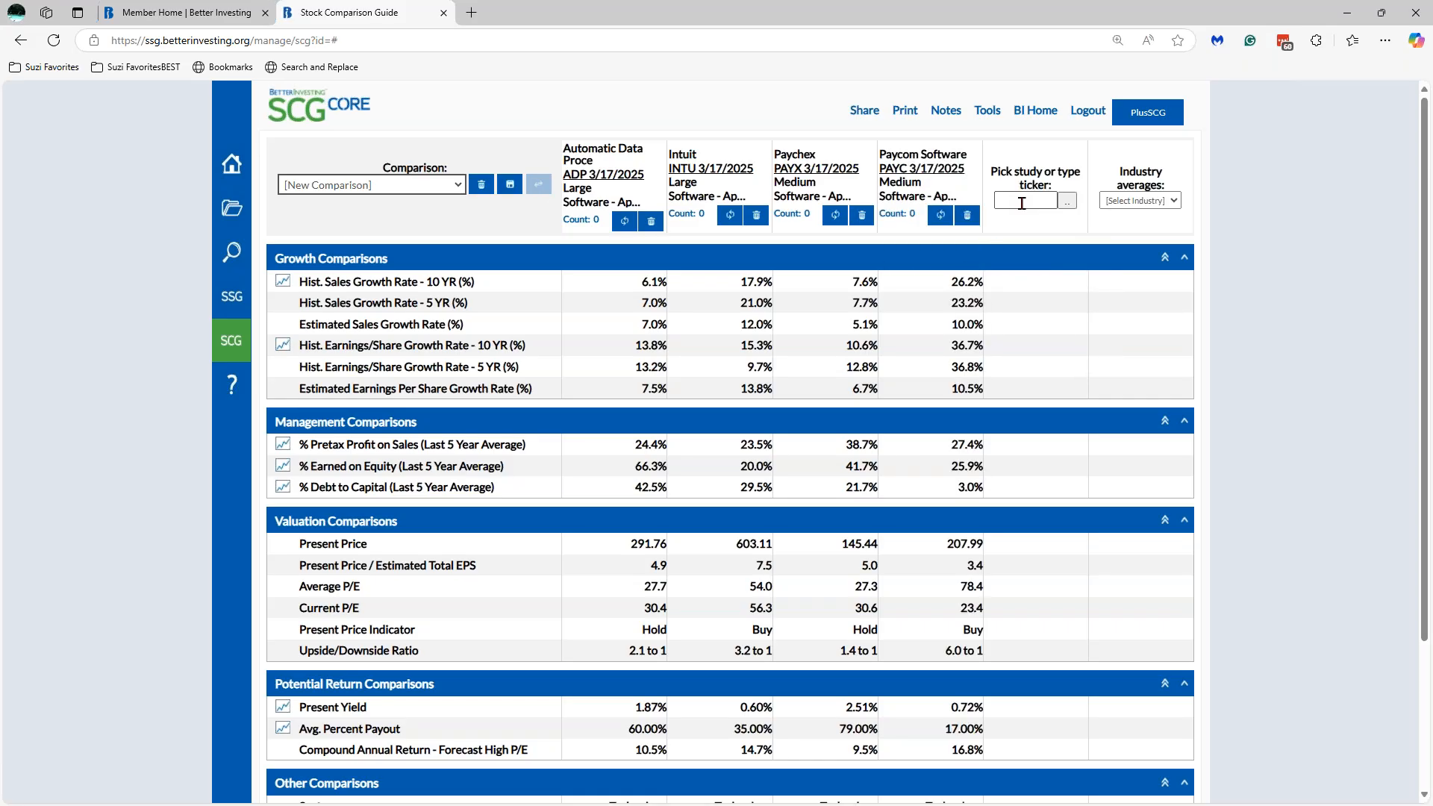
# - Add the Paylocity PCTY 3/17/2025 study as the fifth column
pyautogui.click(1021, 203)
pyautogui.write('pa')
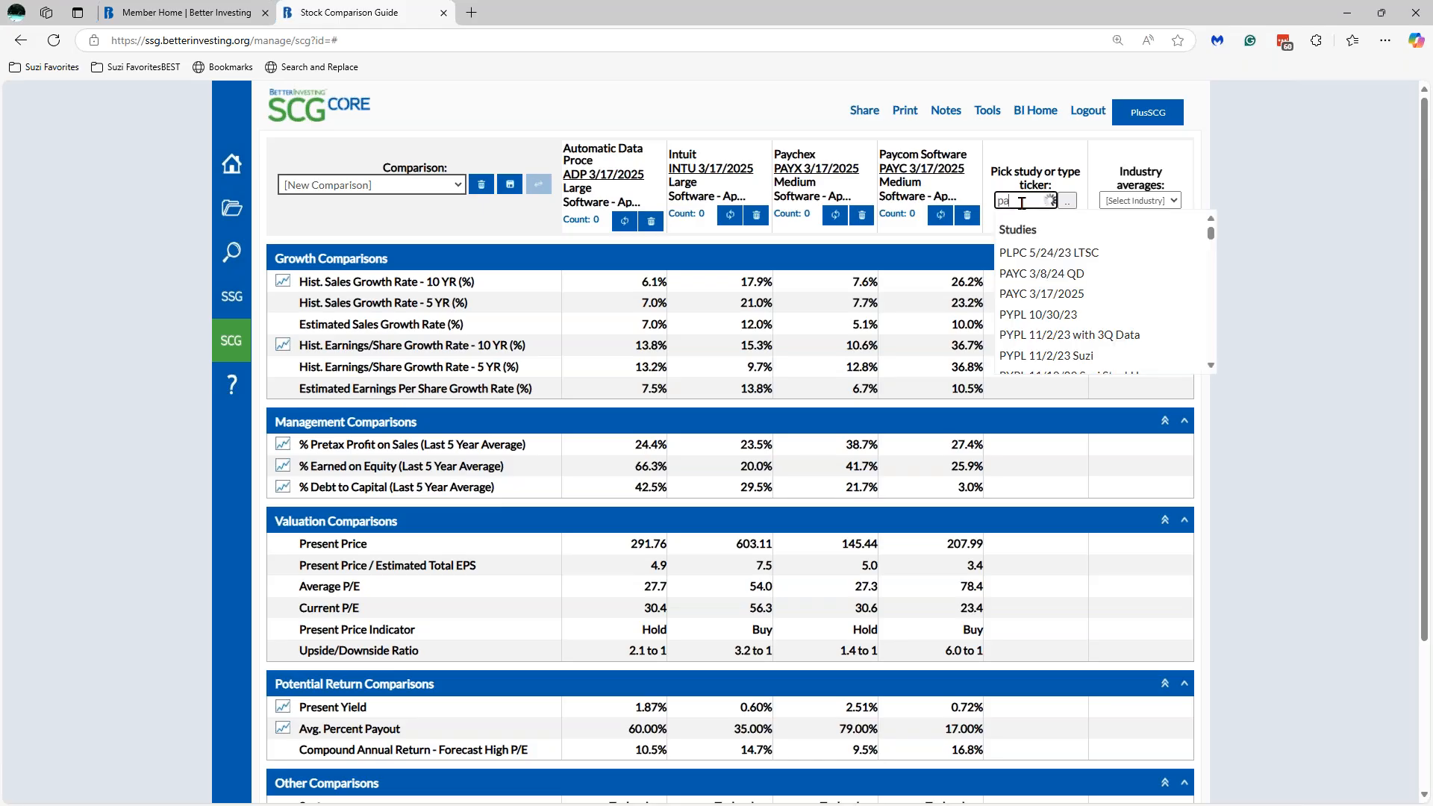
pyautogui.press('BackSpace')
pyautogui.write('cty')
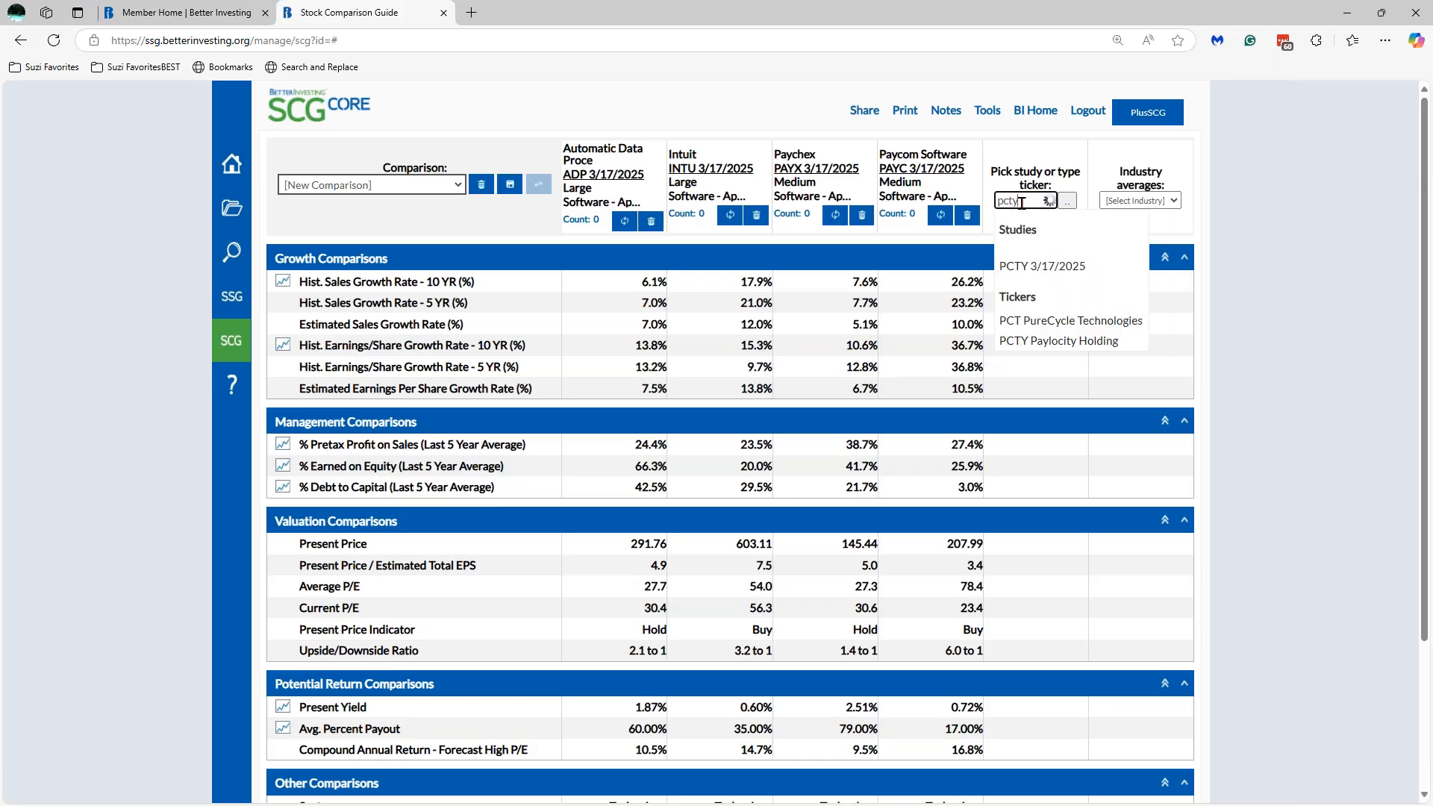
pyautogui.click(1052, 266)
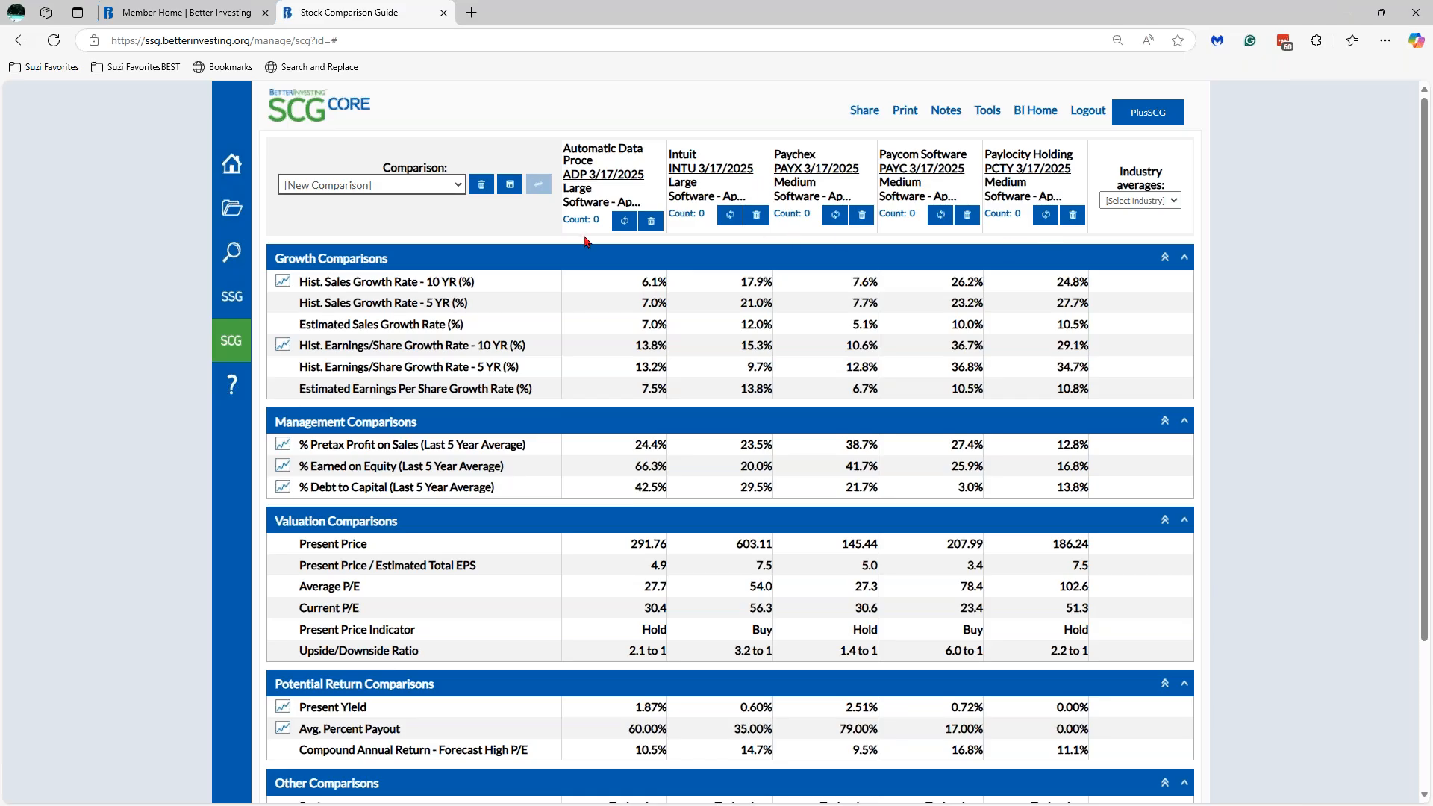
# - Save the comparison, appending 'Webinar' to the proposed name 'ADP INTU PAYX PAYC PCTY 3/20/2025'
pyautogui.click(505, 194)
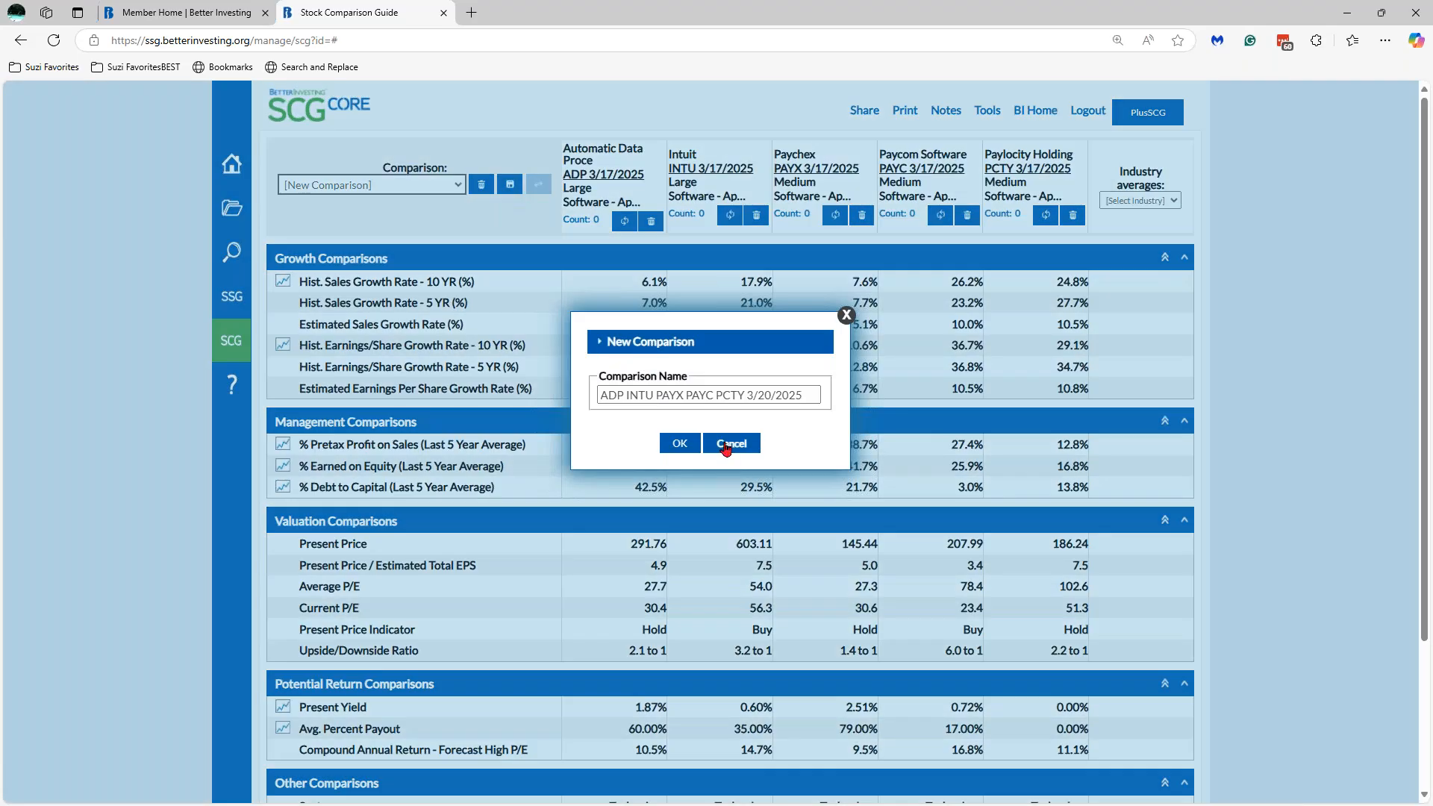
pyautogui.click(804, 393)
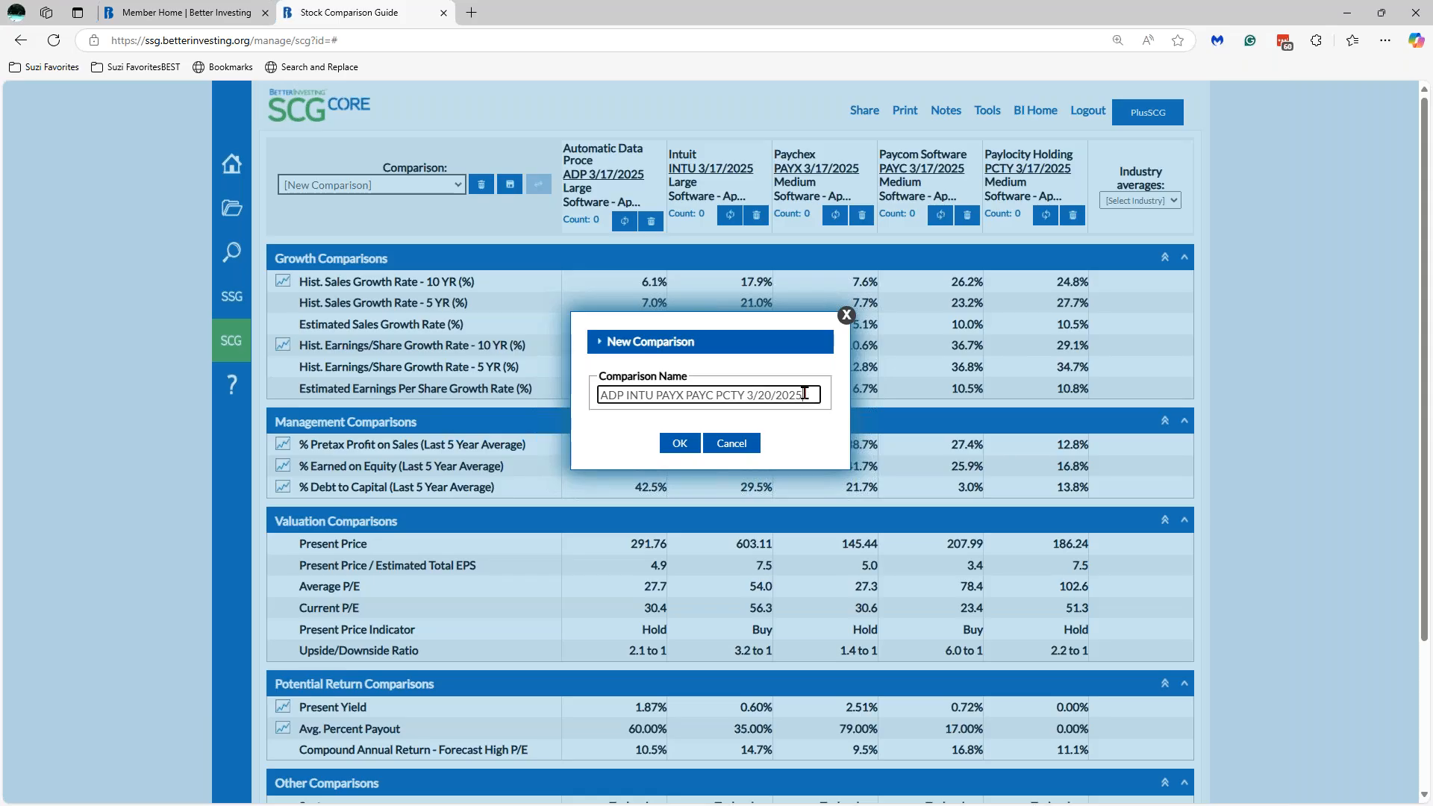
pyautogui.write('Webinar')
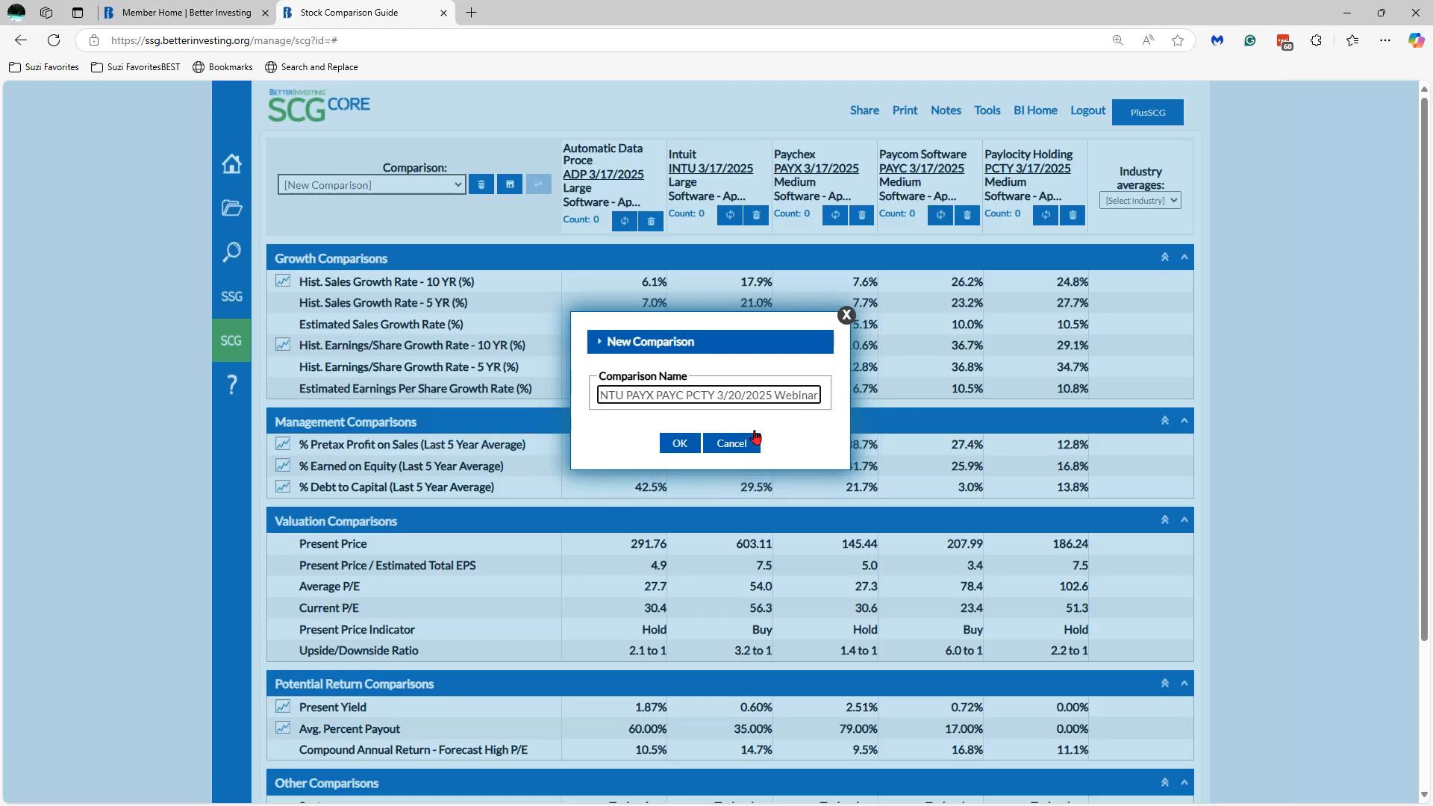
pyautogui.click(680, 446)
pyautogui.click(679, 444)
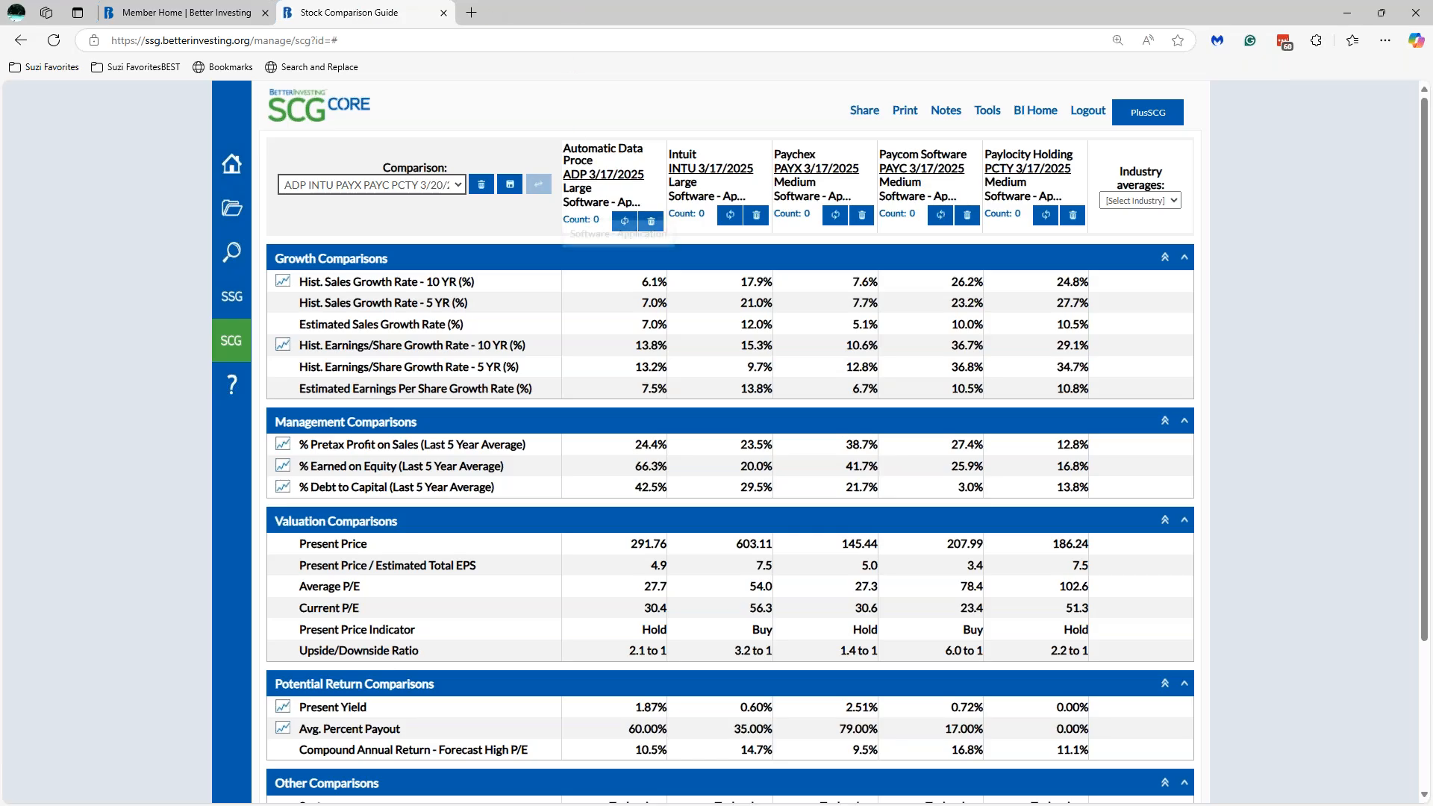
# - Open the ADP 3/17/2025 study in SSGPlus, then return to the Stock Comparison Guide tab
pyautogui.click(593, 176)
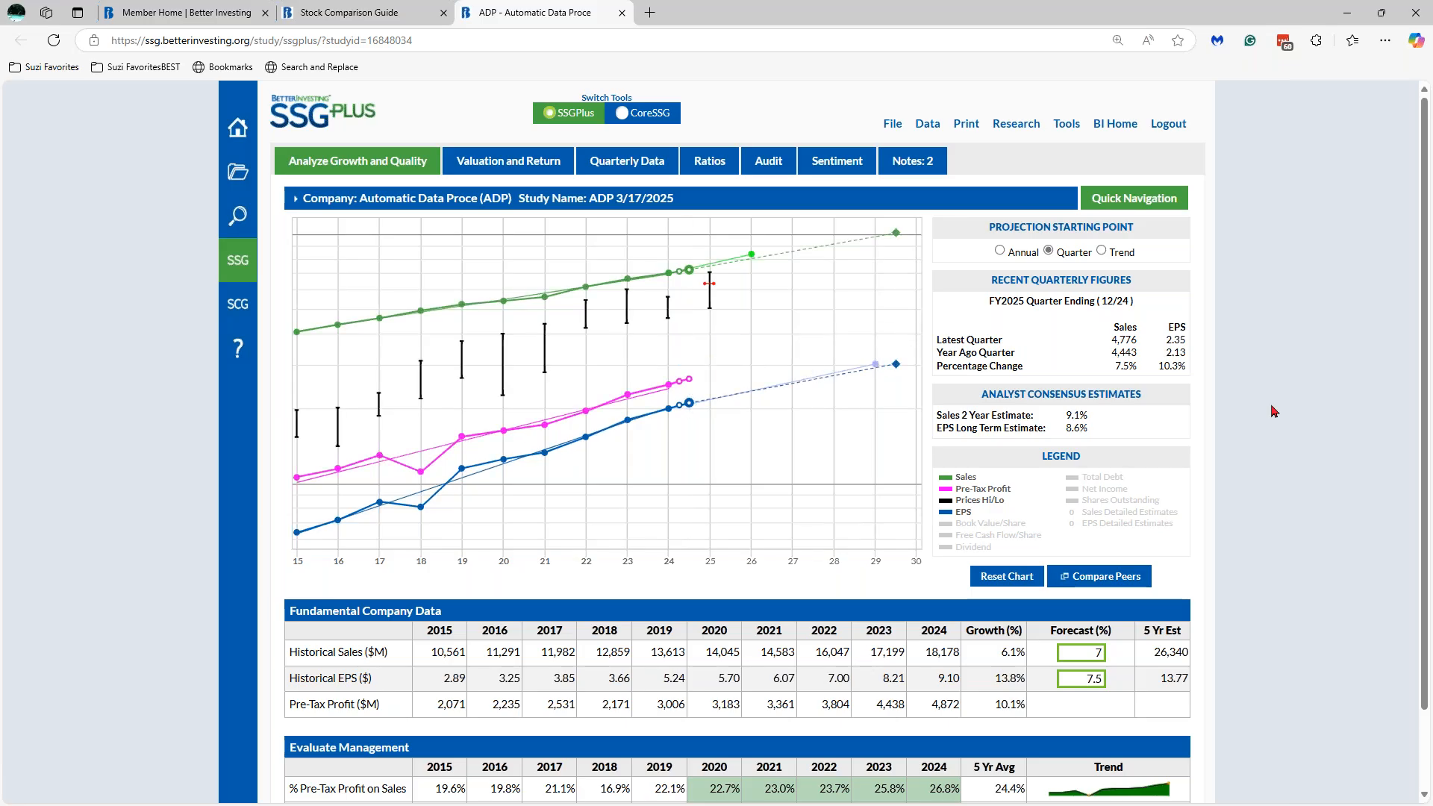
pyautogui.moveTo(691, 206)
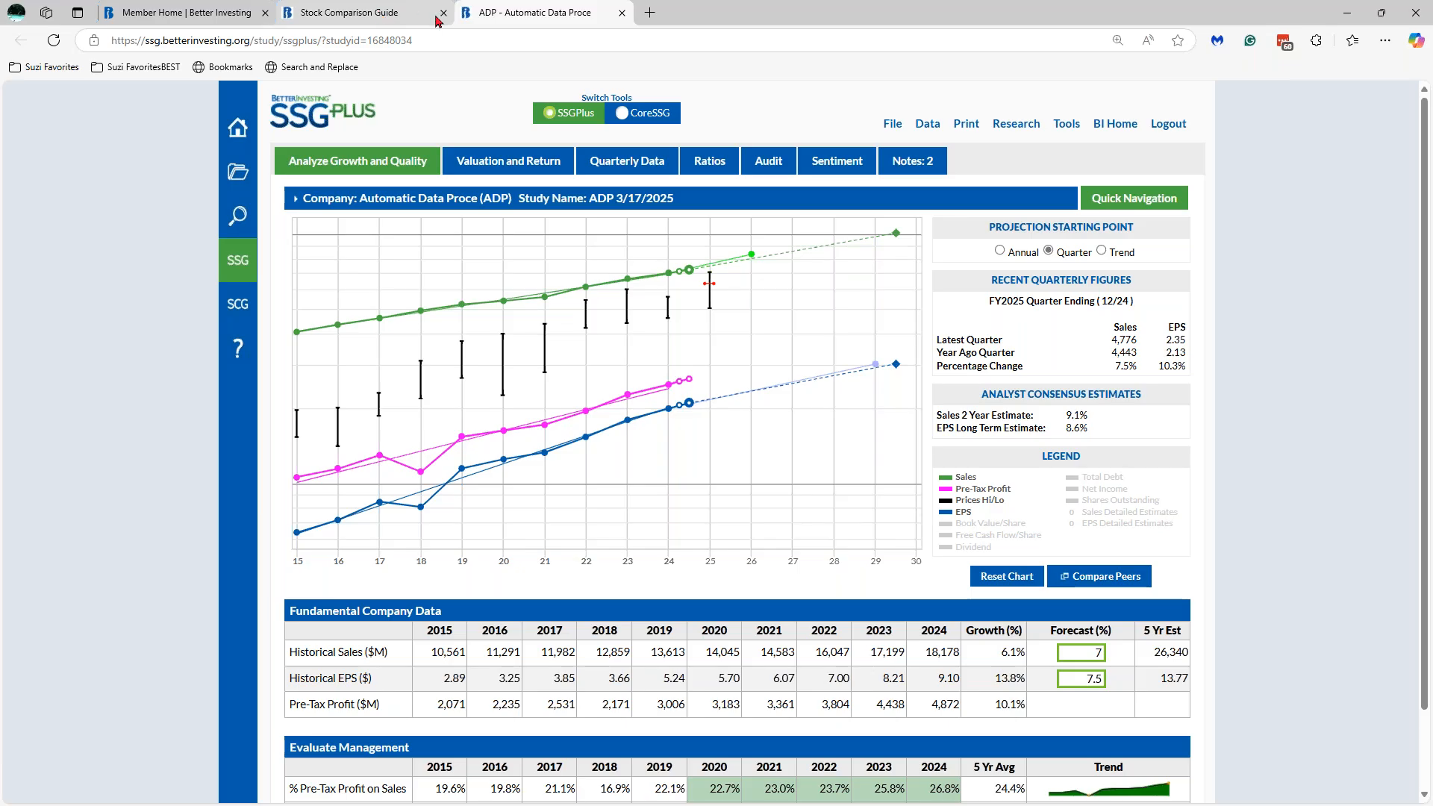
pyautogui.moveTo(396, 14)
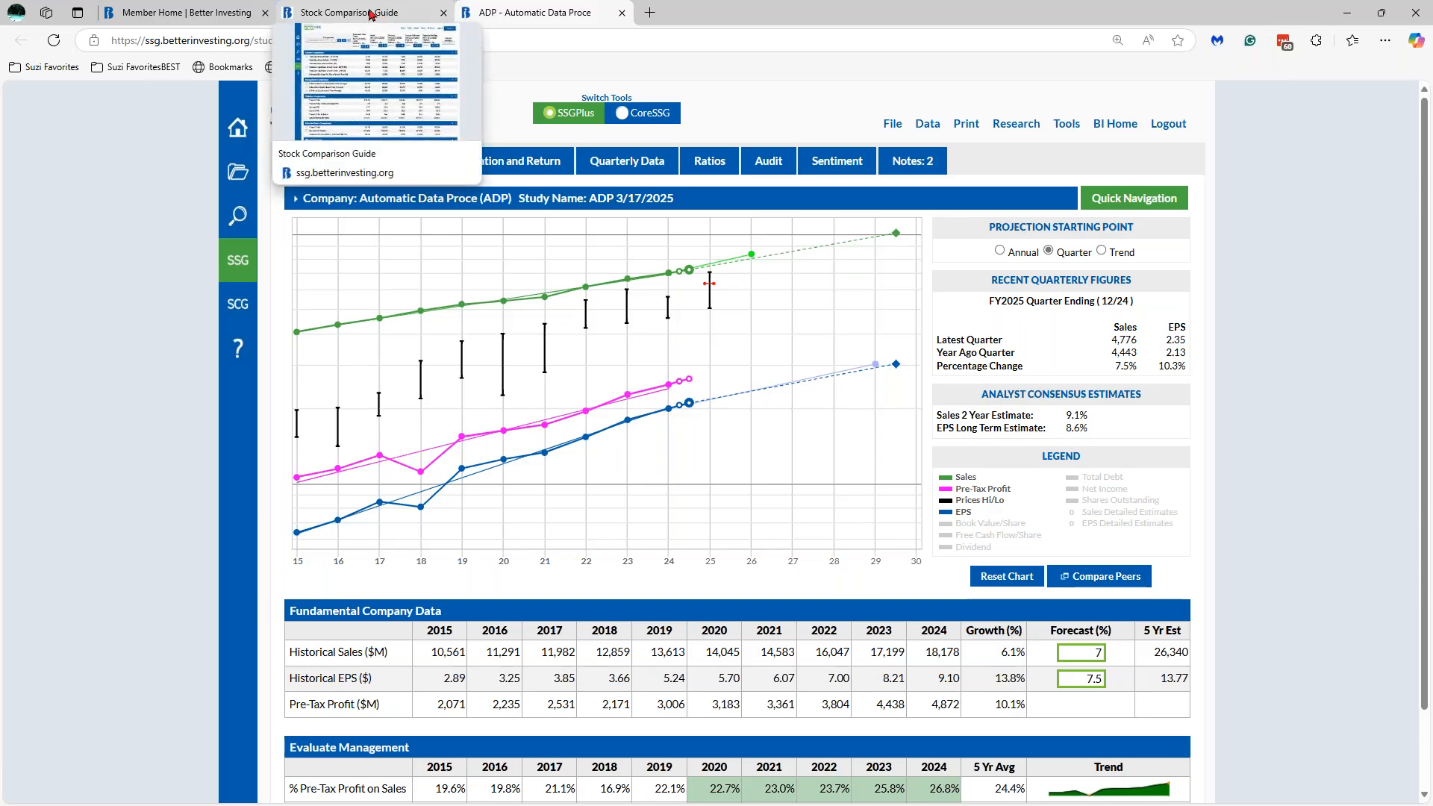
pyautogui.click(371, 15)
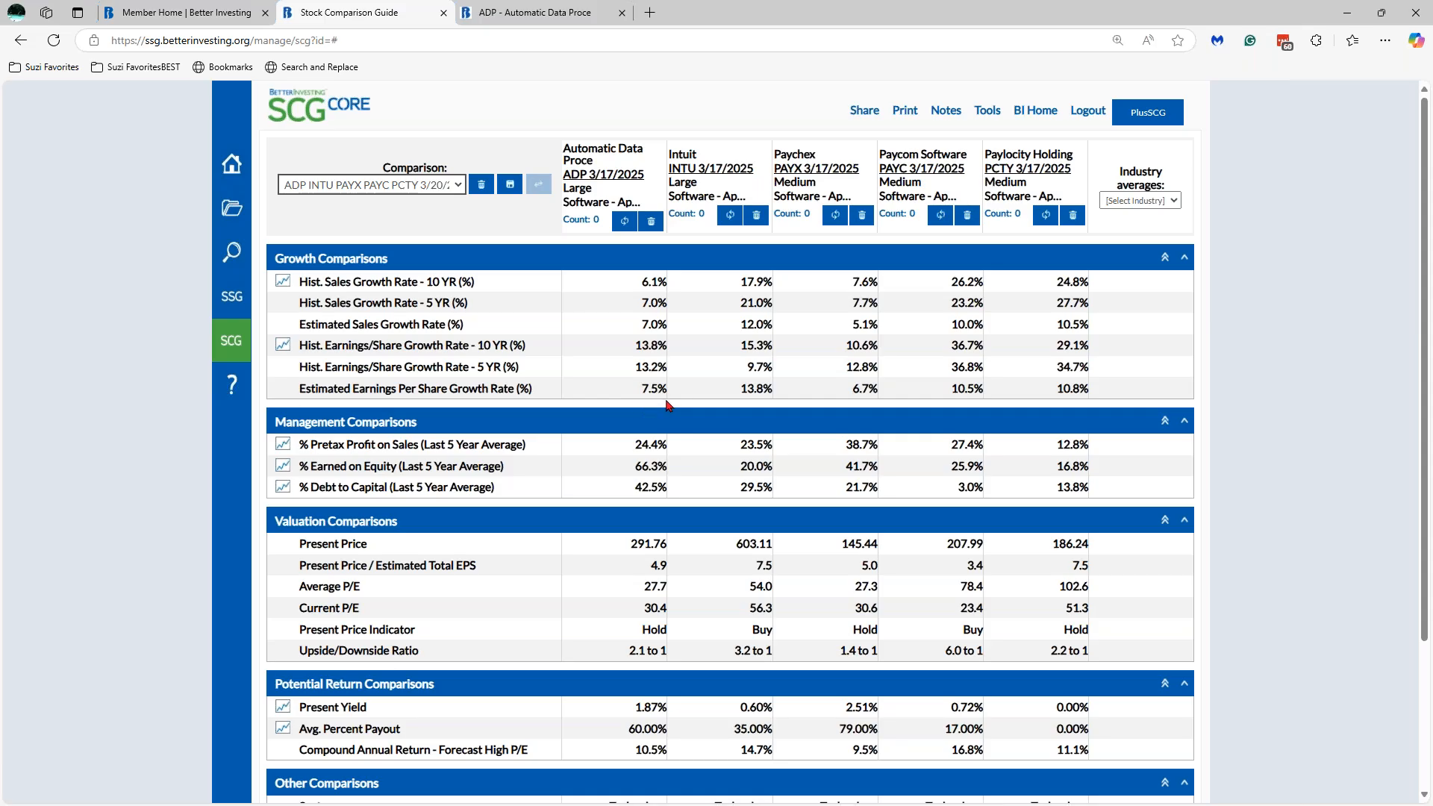
# - Change ADP's sales growth forecast from 7% to 7.1% and refresh ADP's comparison column
pyautogui.click(561, 16)
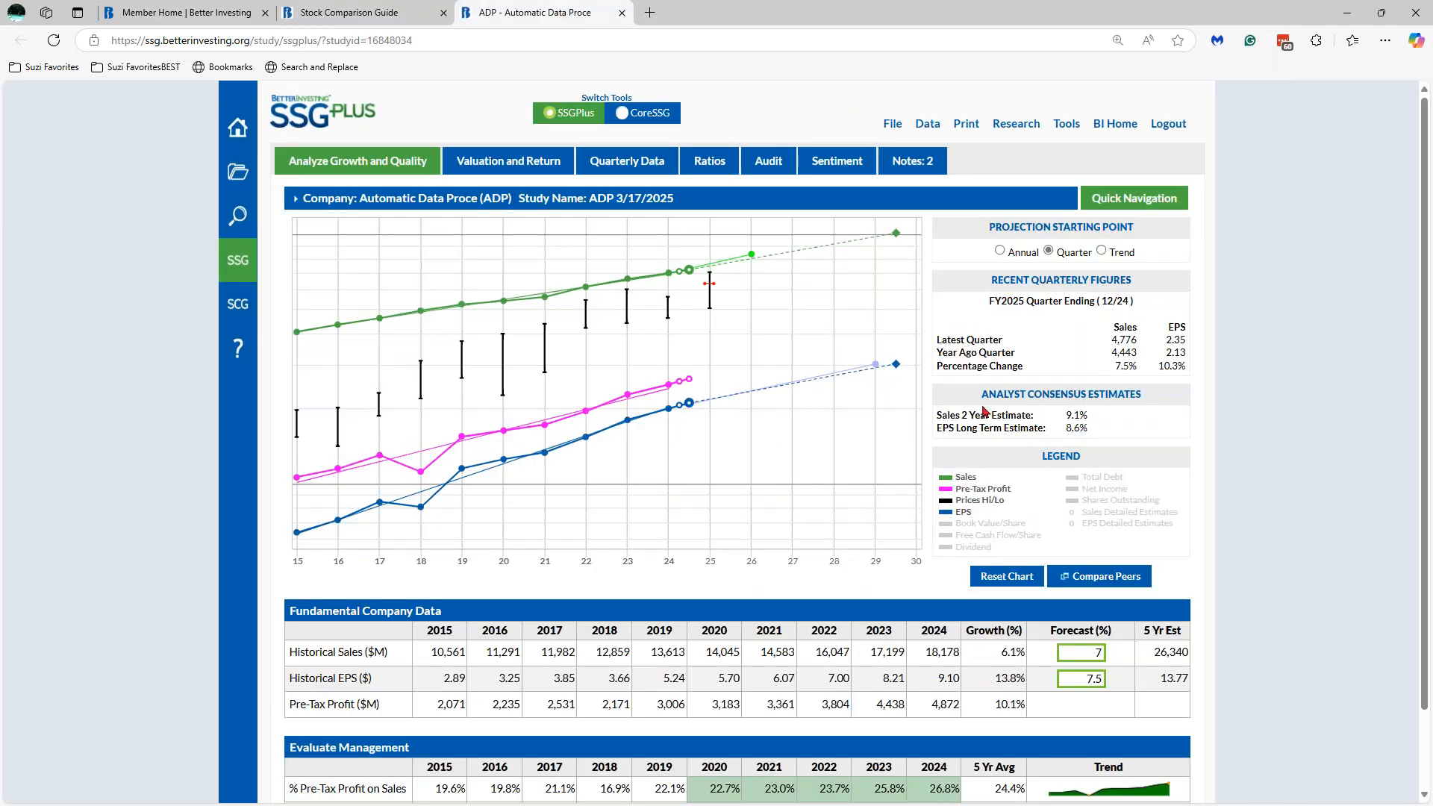
pyautogui.click(1094, 653)
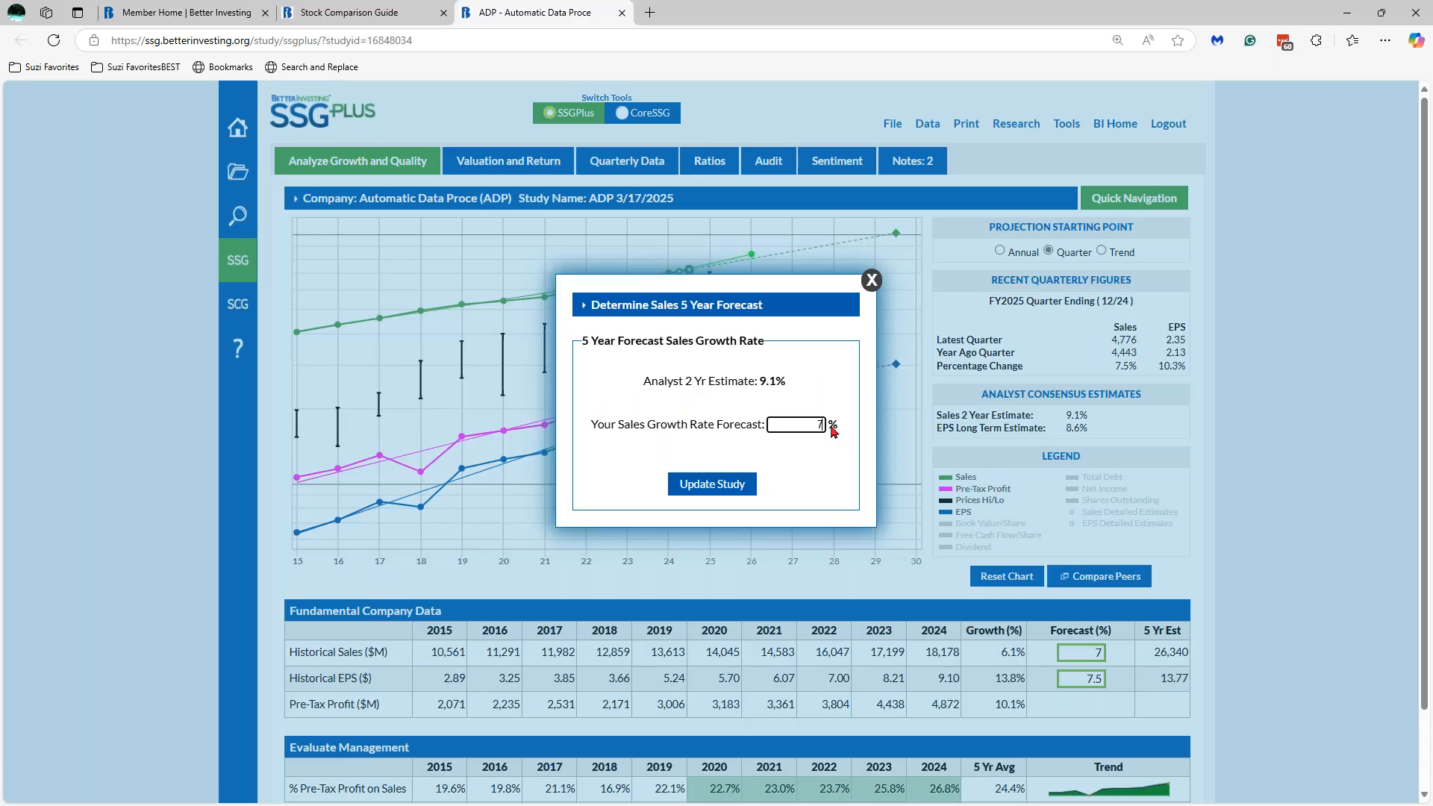
pyautogui.write('.1')
pyautogui.click(732, 486)
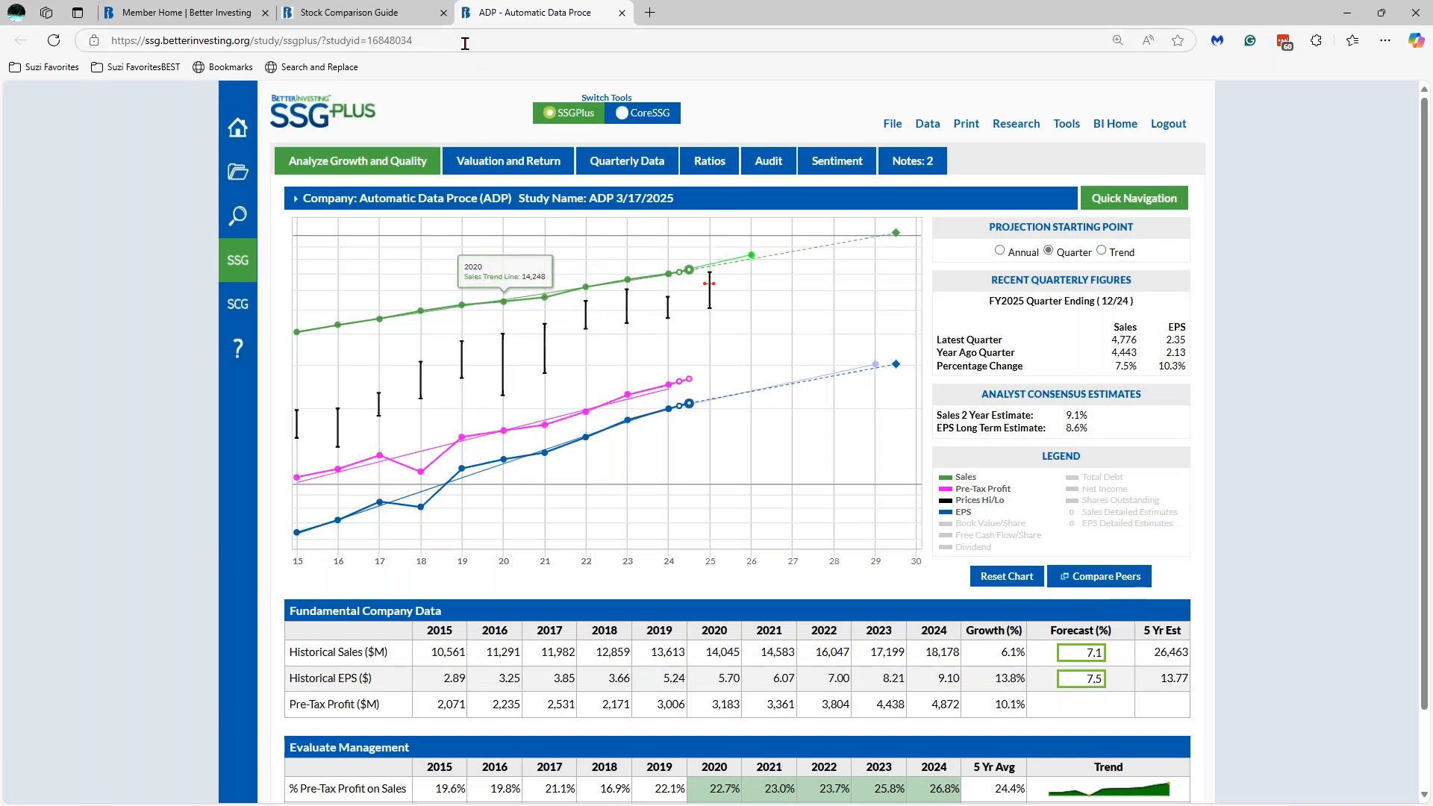
pyautogui.click(355, 14)
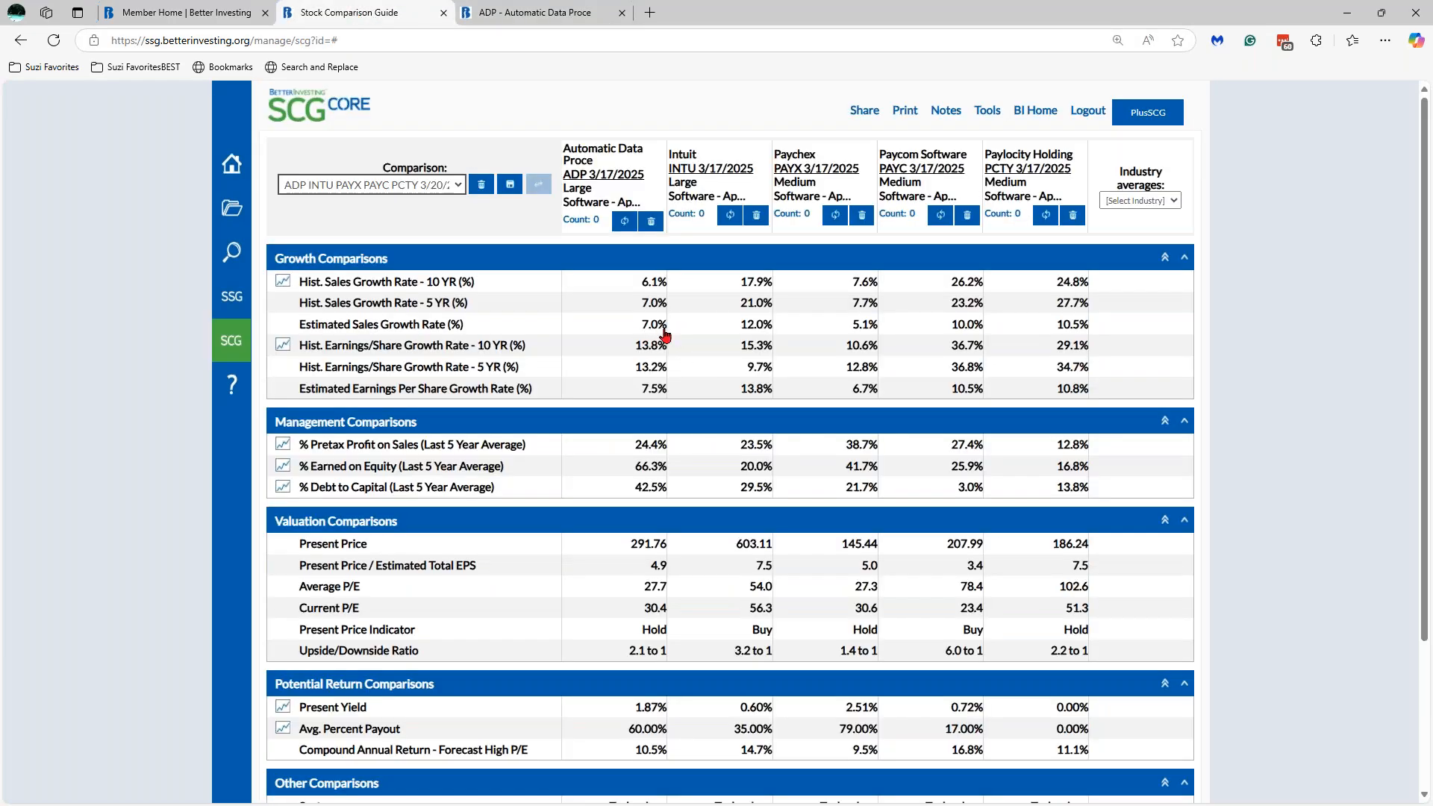
pyautogui.click(624, 223)
pyautogui.click(540, 15)
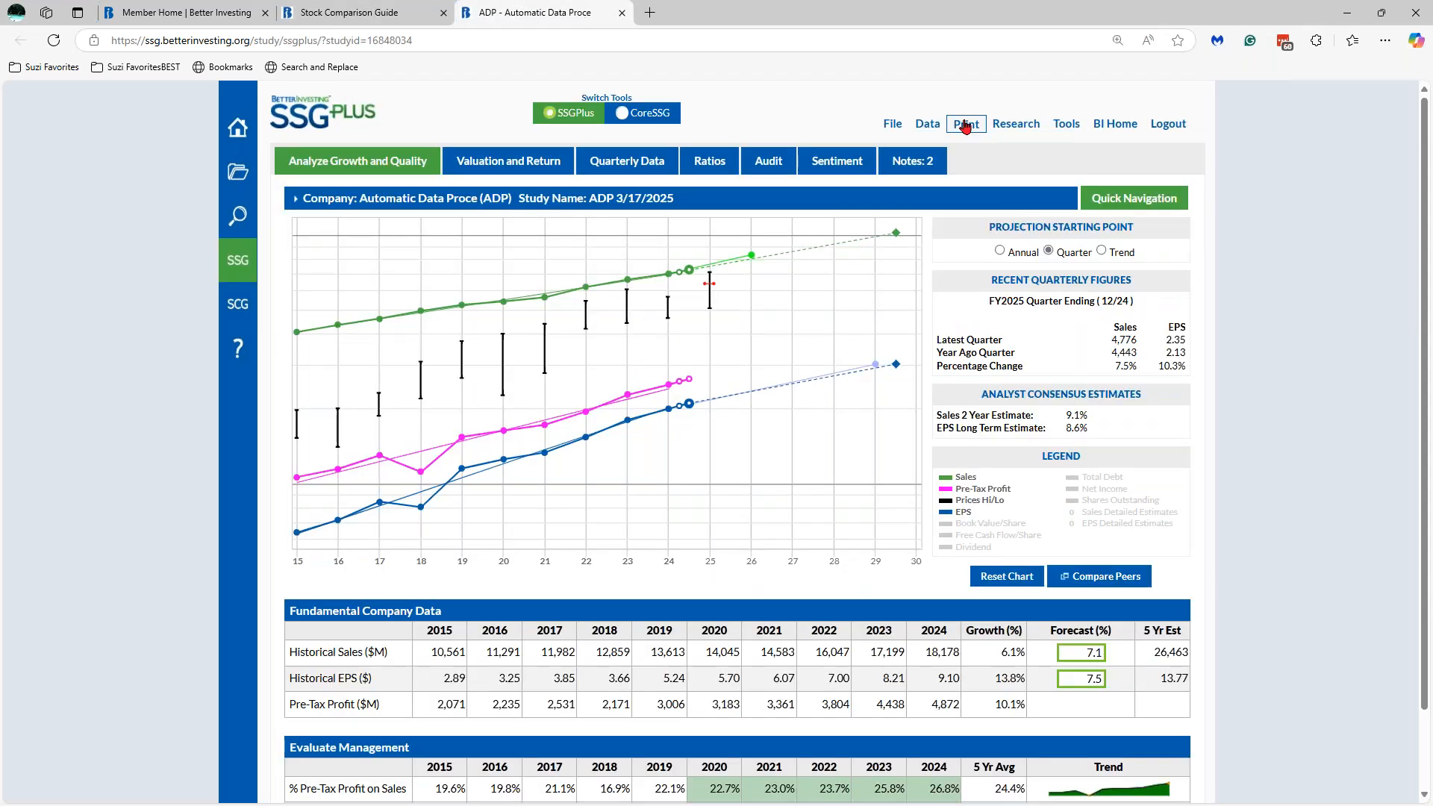
pyautogui.click(935, 132)
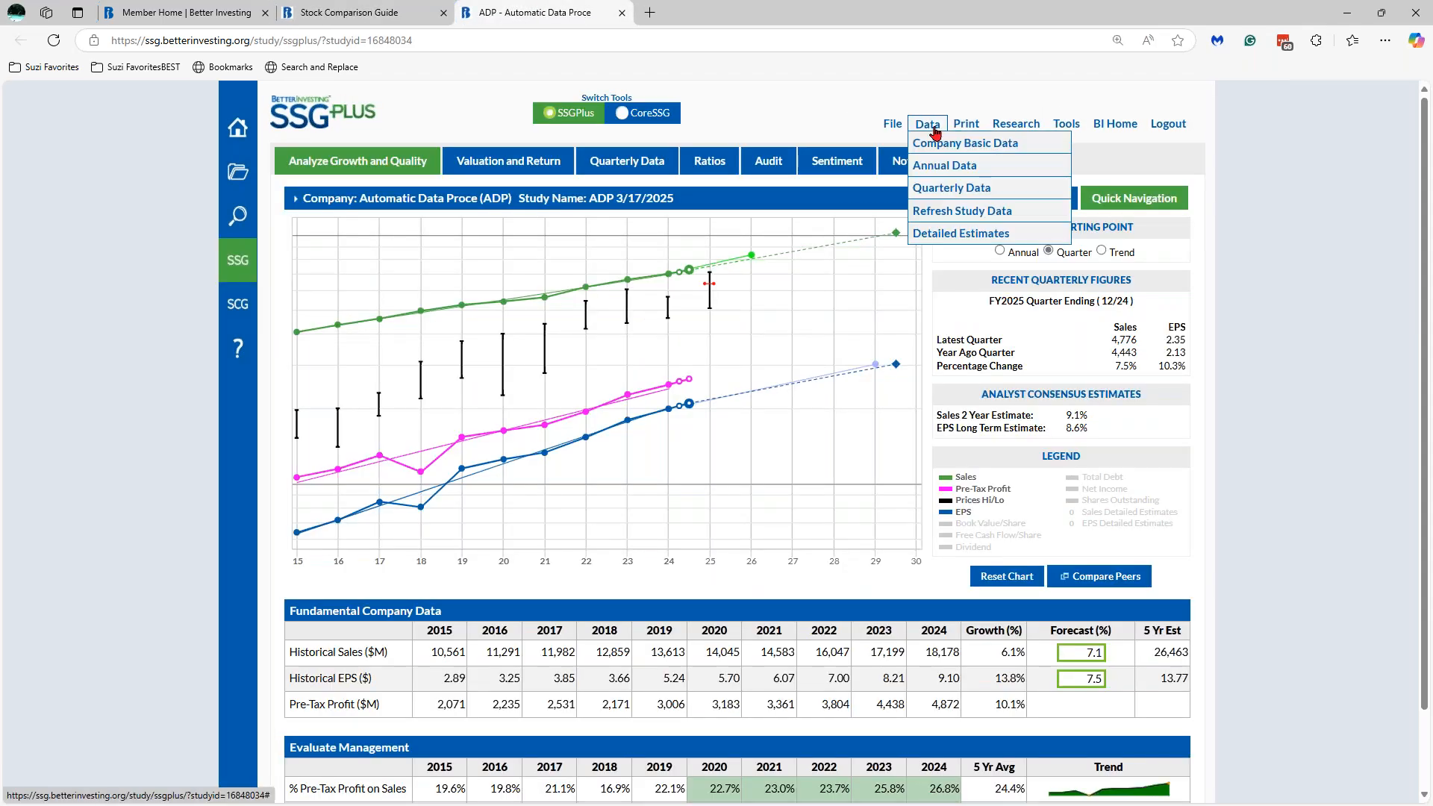
pyautogui.click(963, 212)
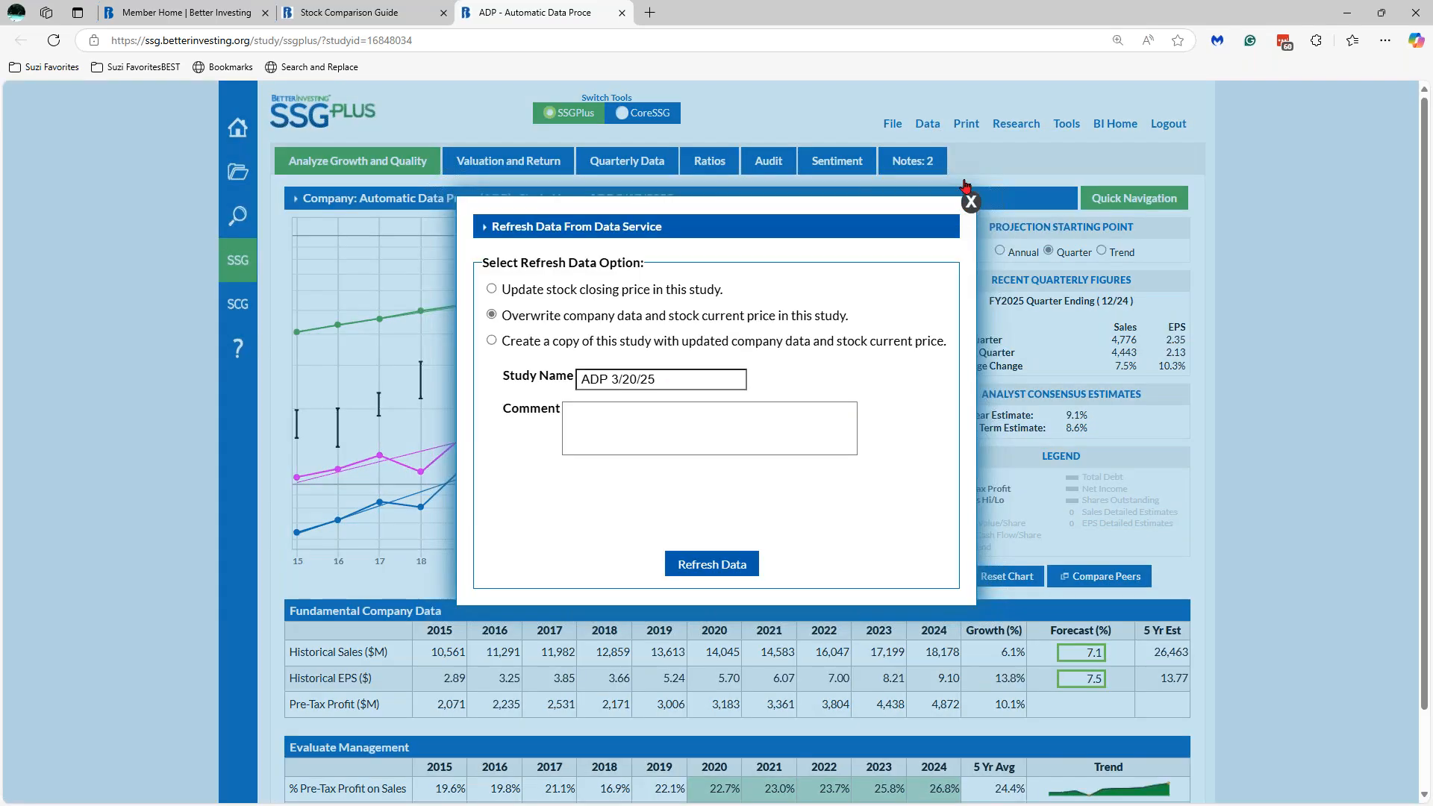
pyautogui.click(971, 202)
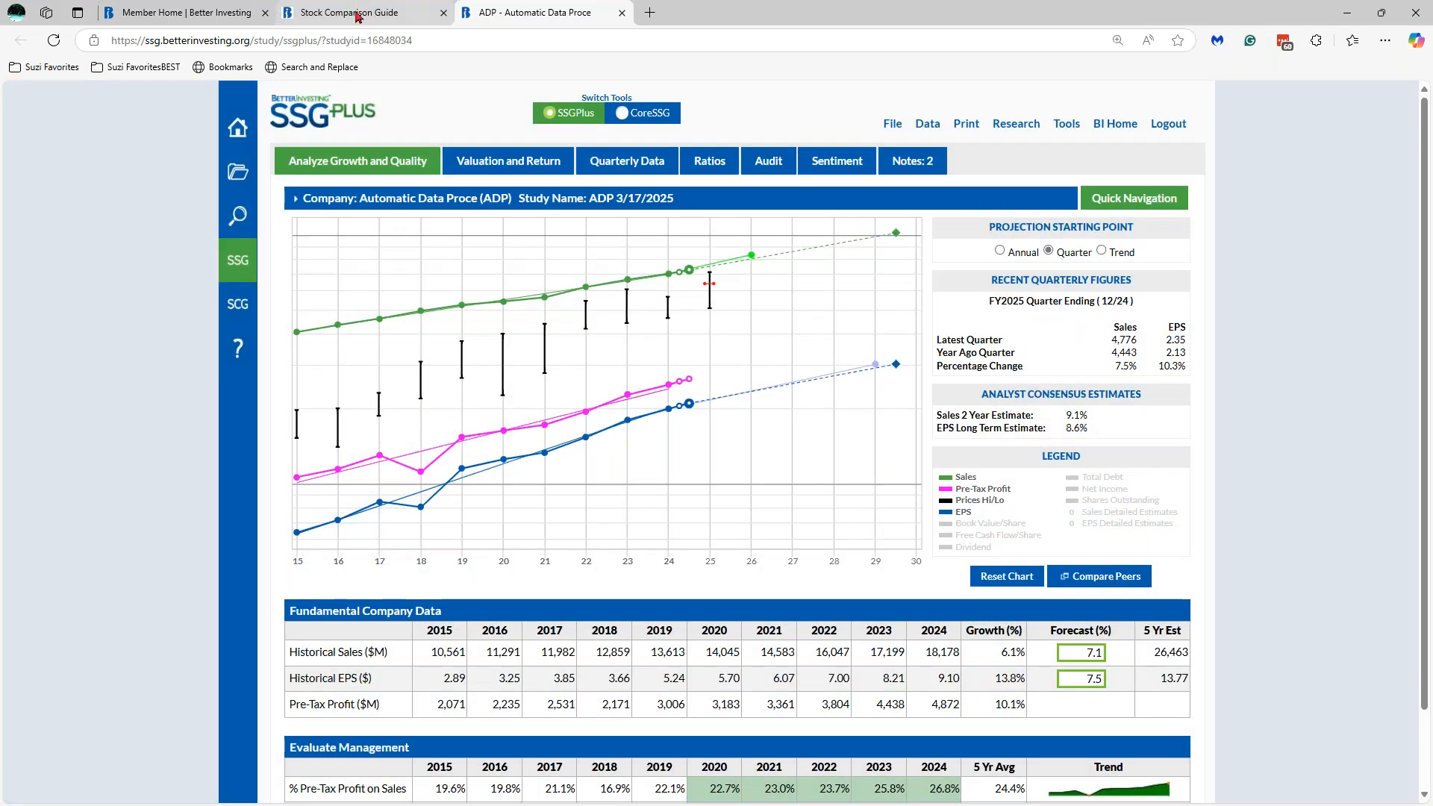
pyautogui.click(359, 14)
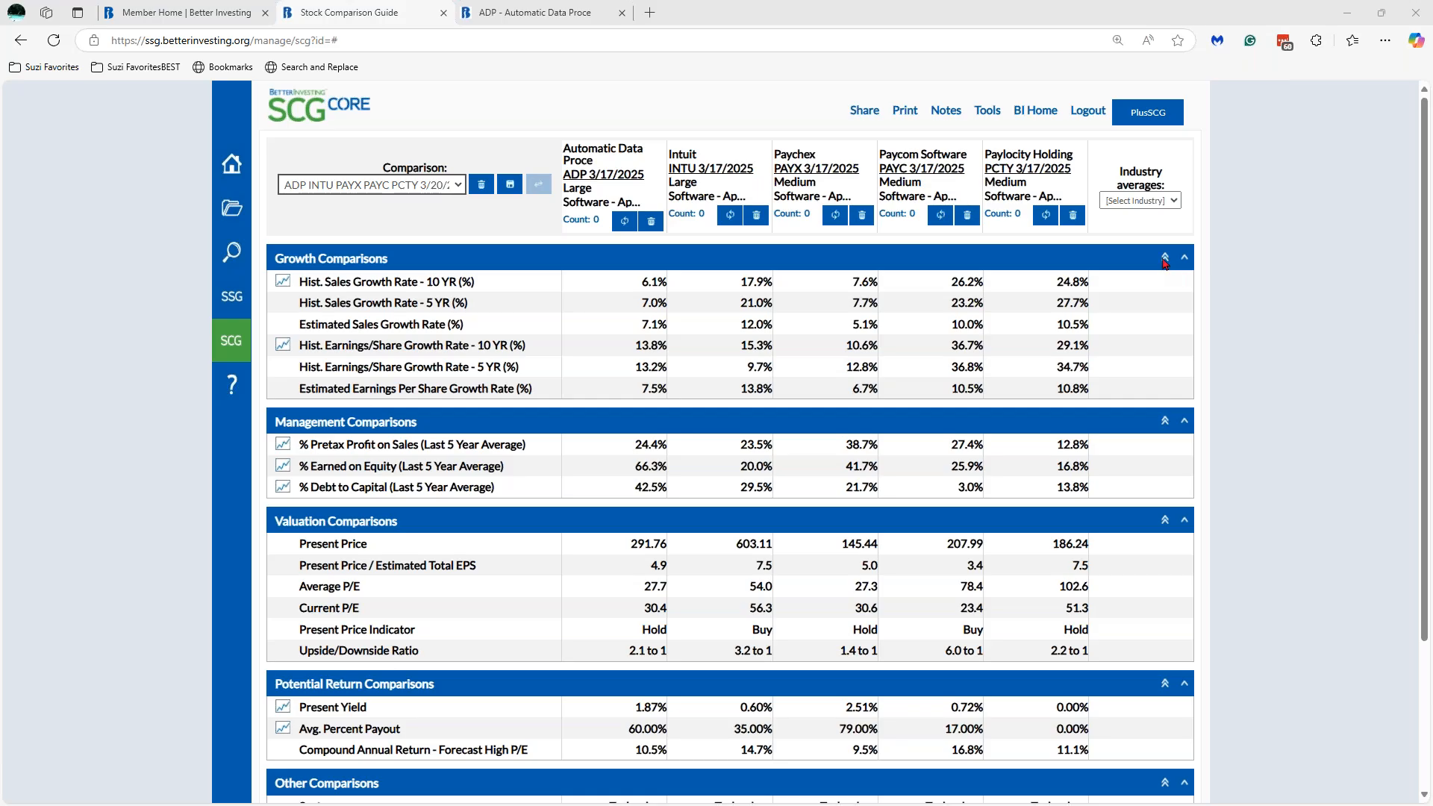
# - Collapse every comparison section, then expand only Growth Comparisons
pyautogui.click(1164, 259)
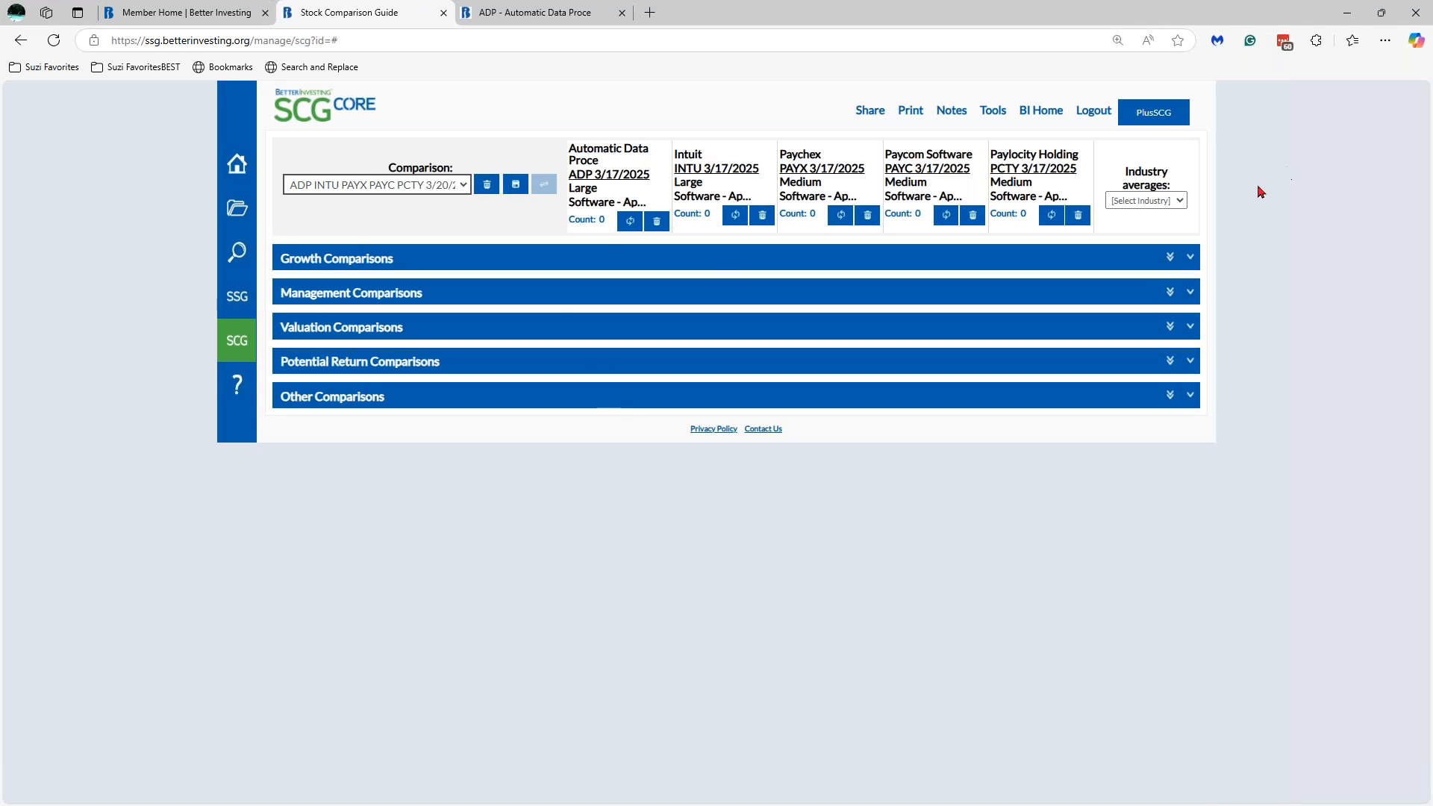
pyautogui.click(1169, 258)
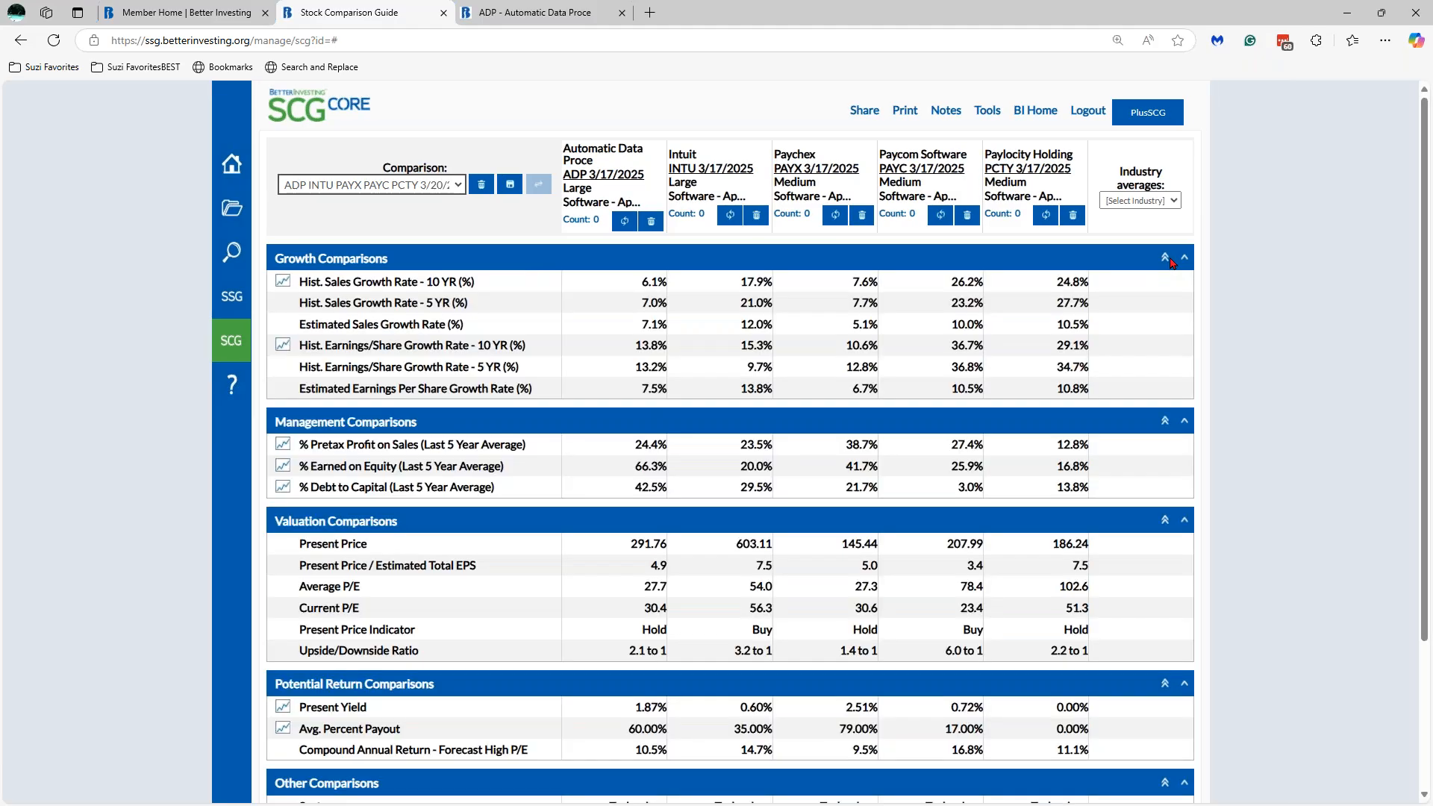
pyautogui.click(1168, 259)
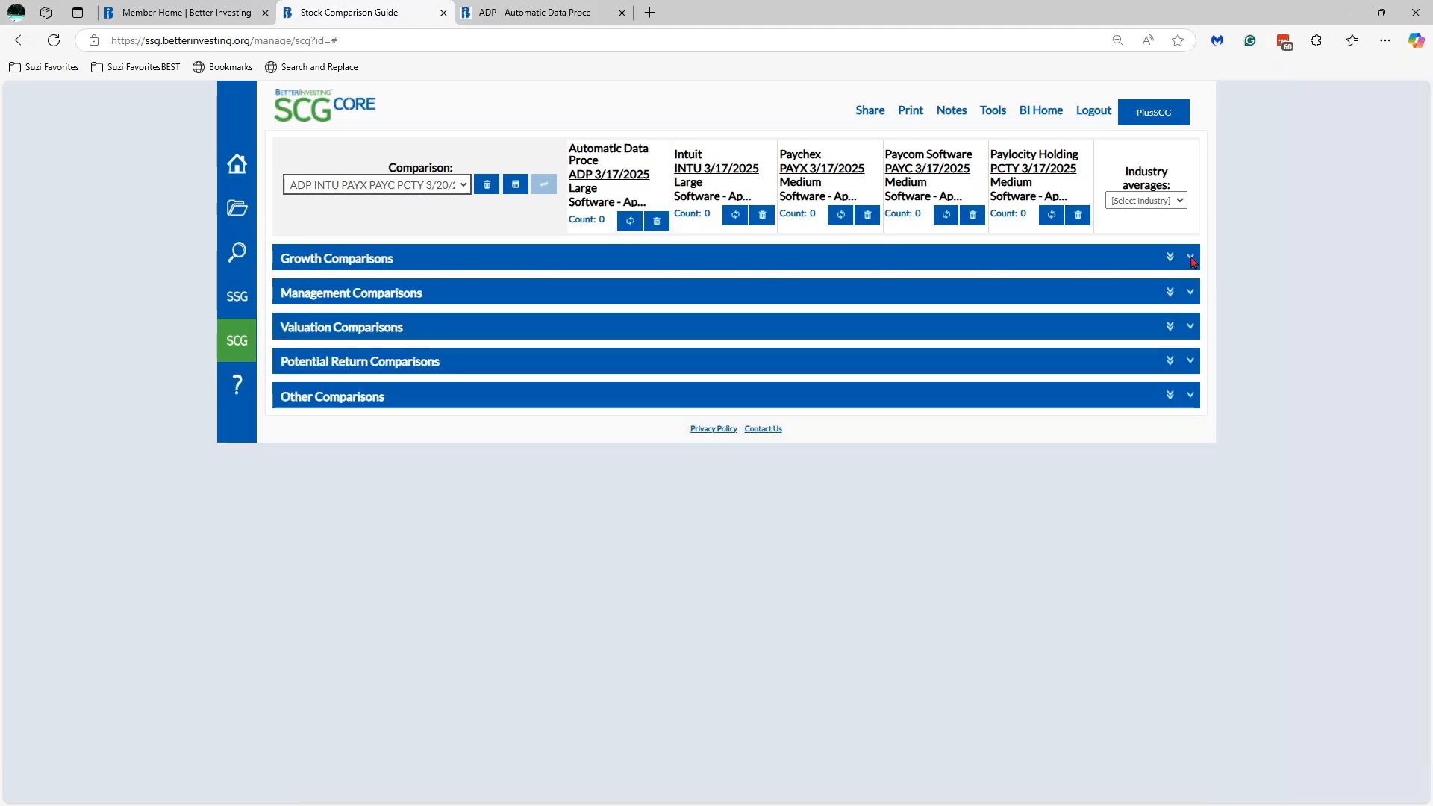
pyautogui.click(1191, 259)
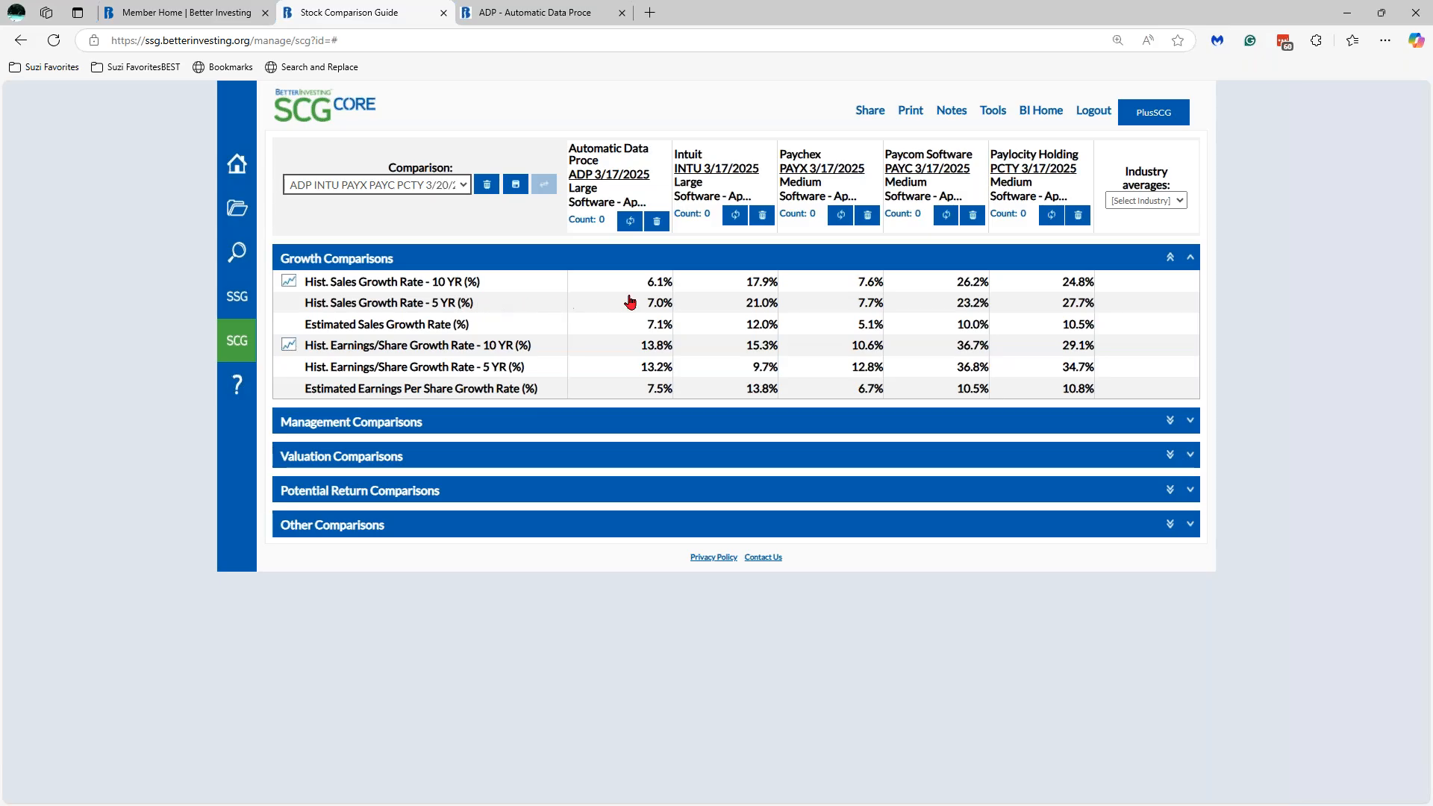
# - Highlight the 5-year sales growth of Paylocity 27.7%, Paycom 23.2% and Intuit 21.0% green
pyautogui.click(1052, 307)
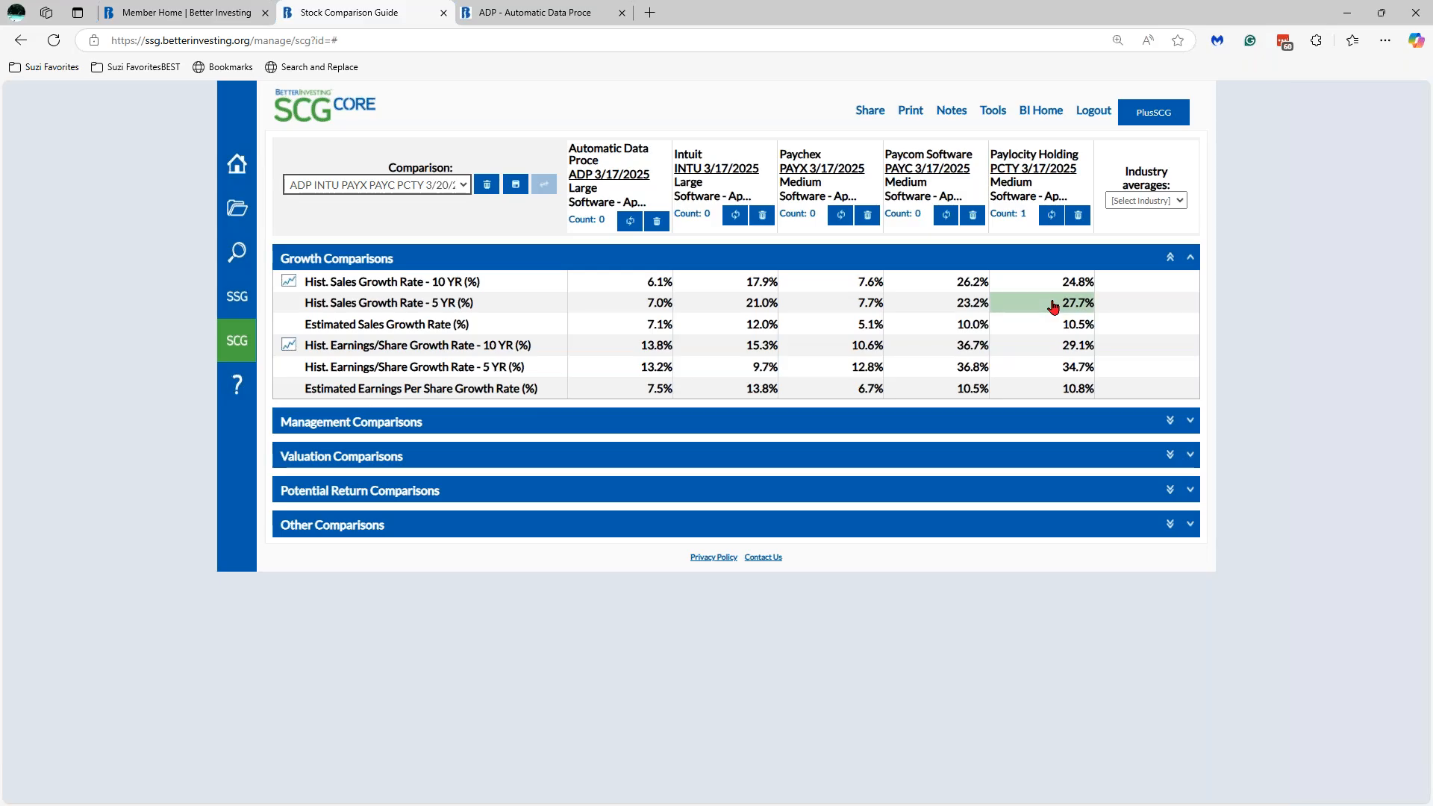
pyautogui.click(964, 308)
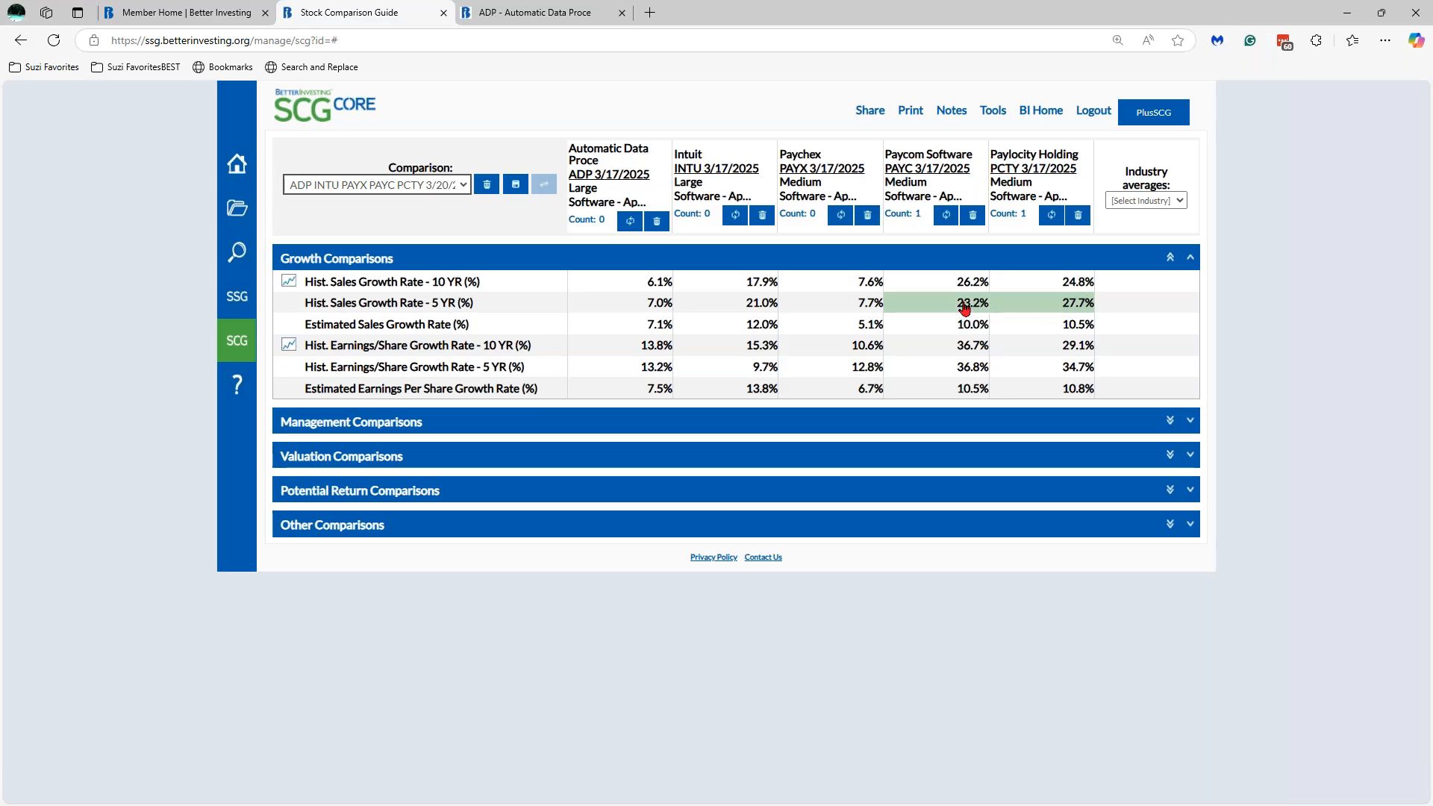
pyautogui.click(760, 308)
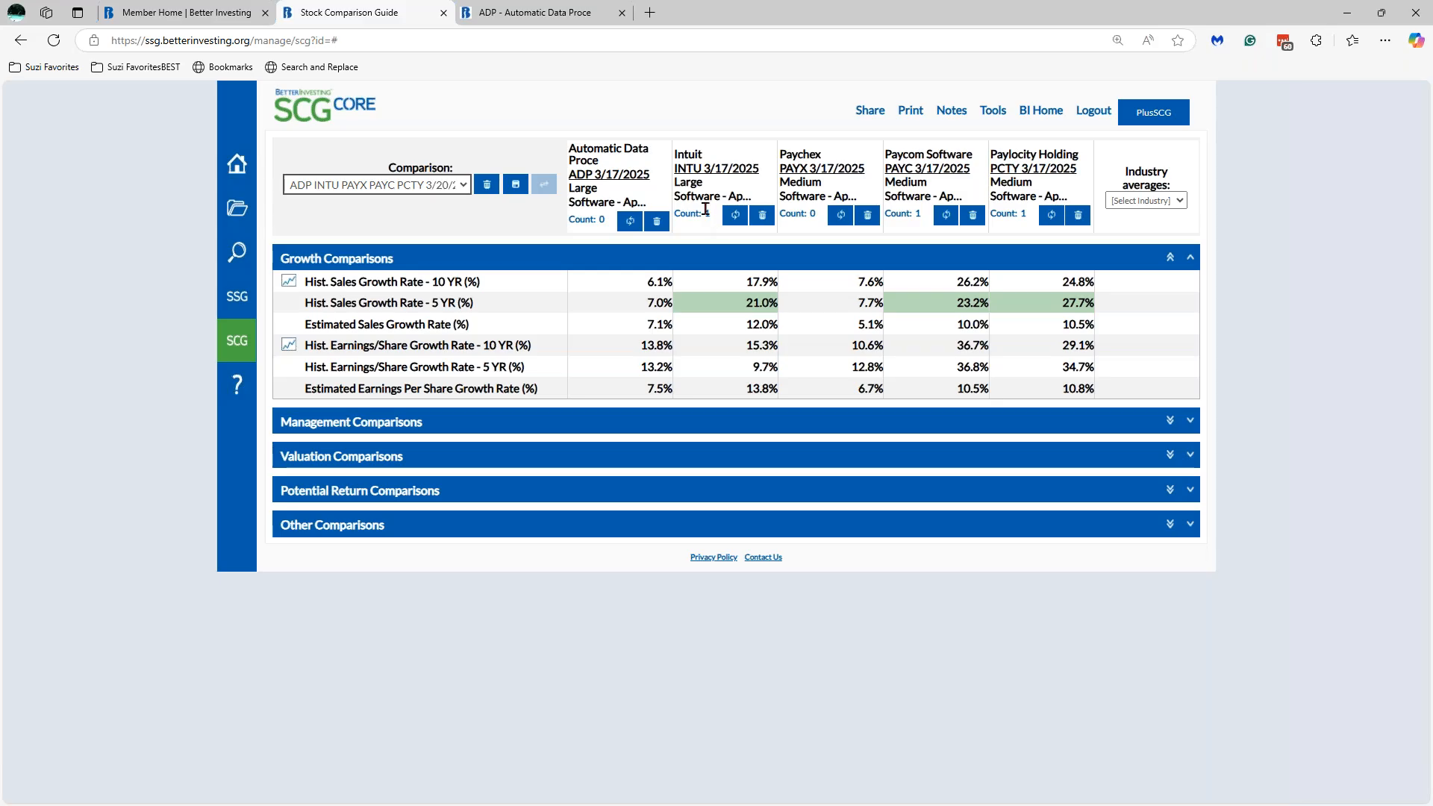
pyautogui.click(726, 302)
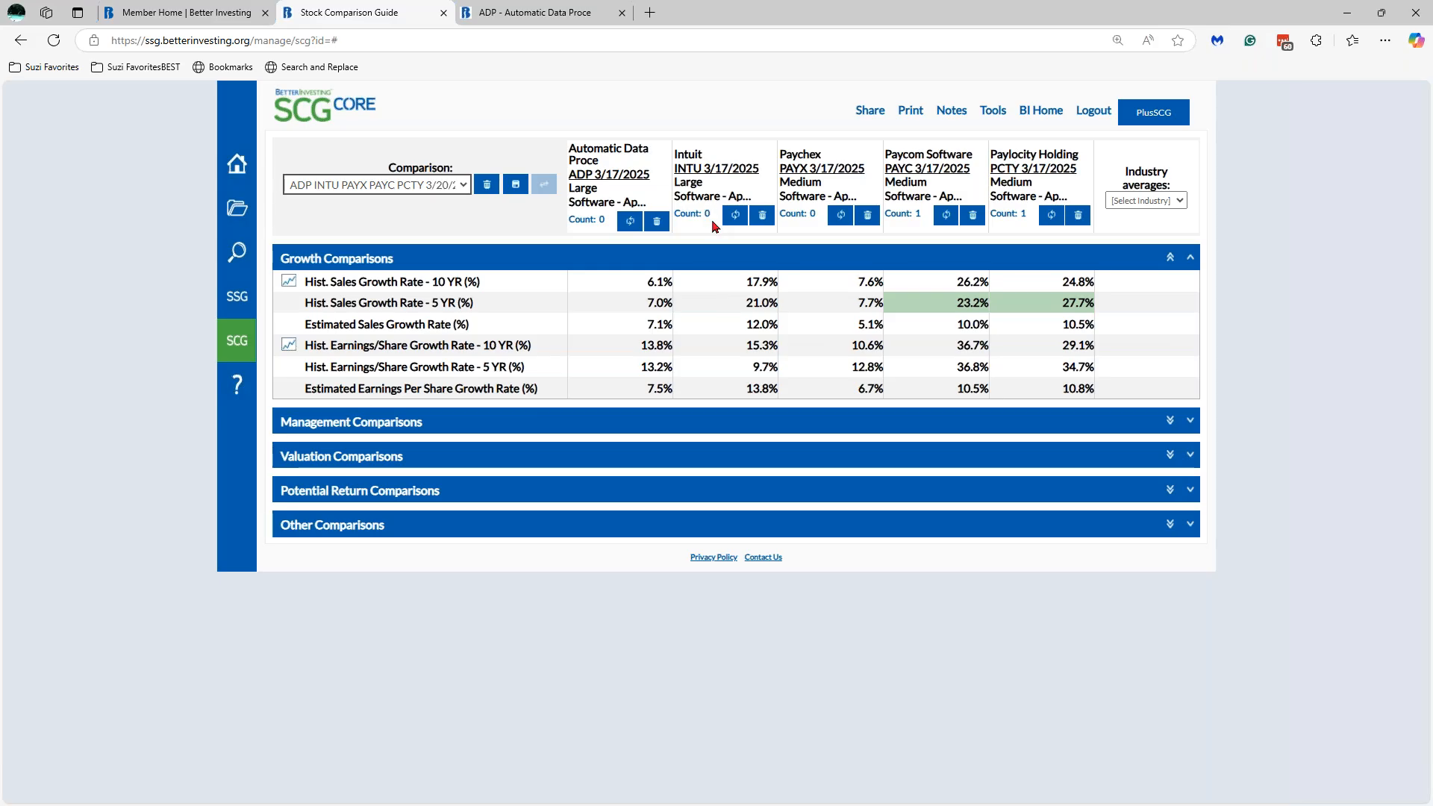
pyautogui.click(725, 304)
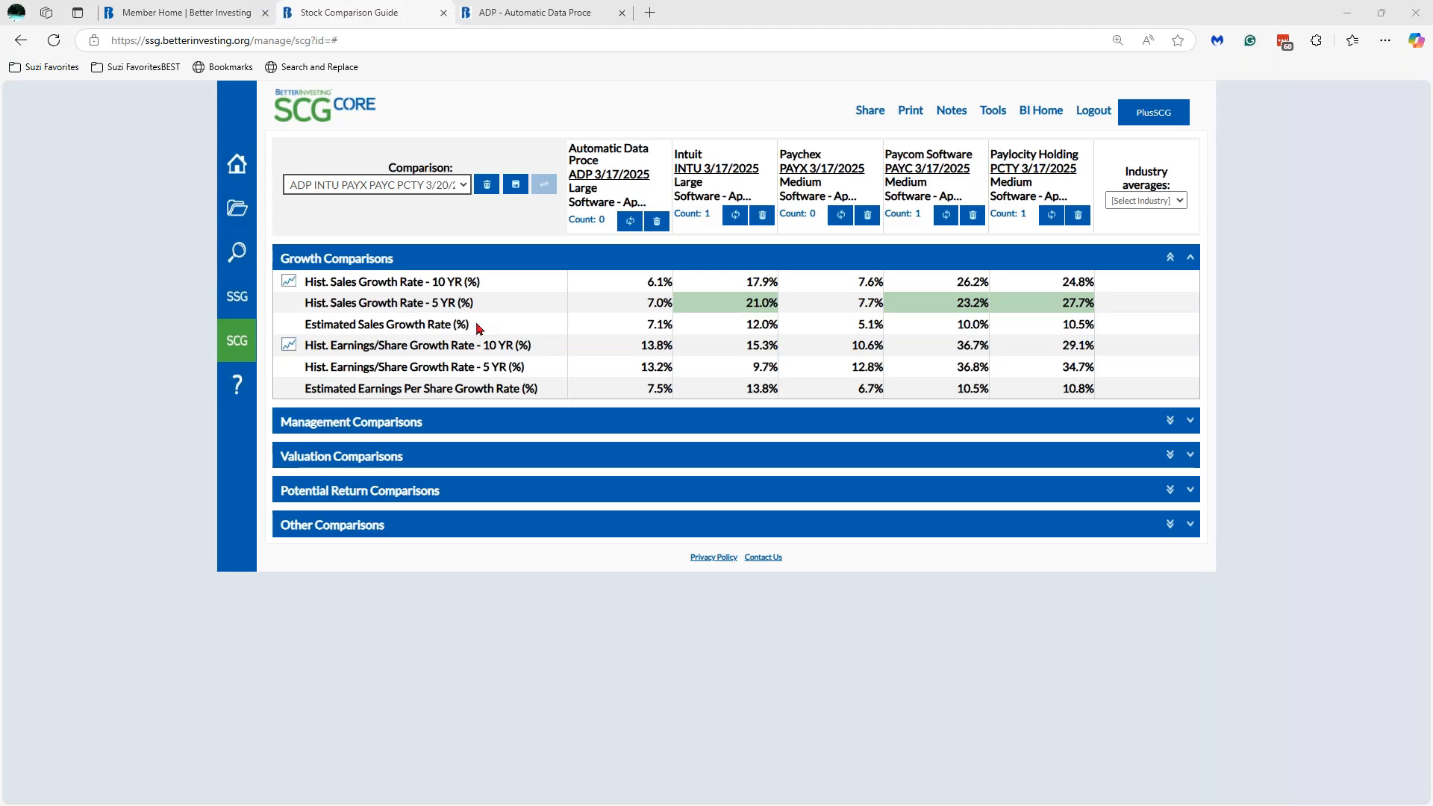
# - Highlight Intuit's 12.0% estimated sales growth green, leaving Paycom's 10.0% unmarked
pyautogui.click(728, 330)
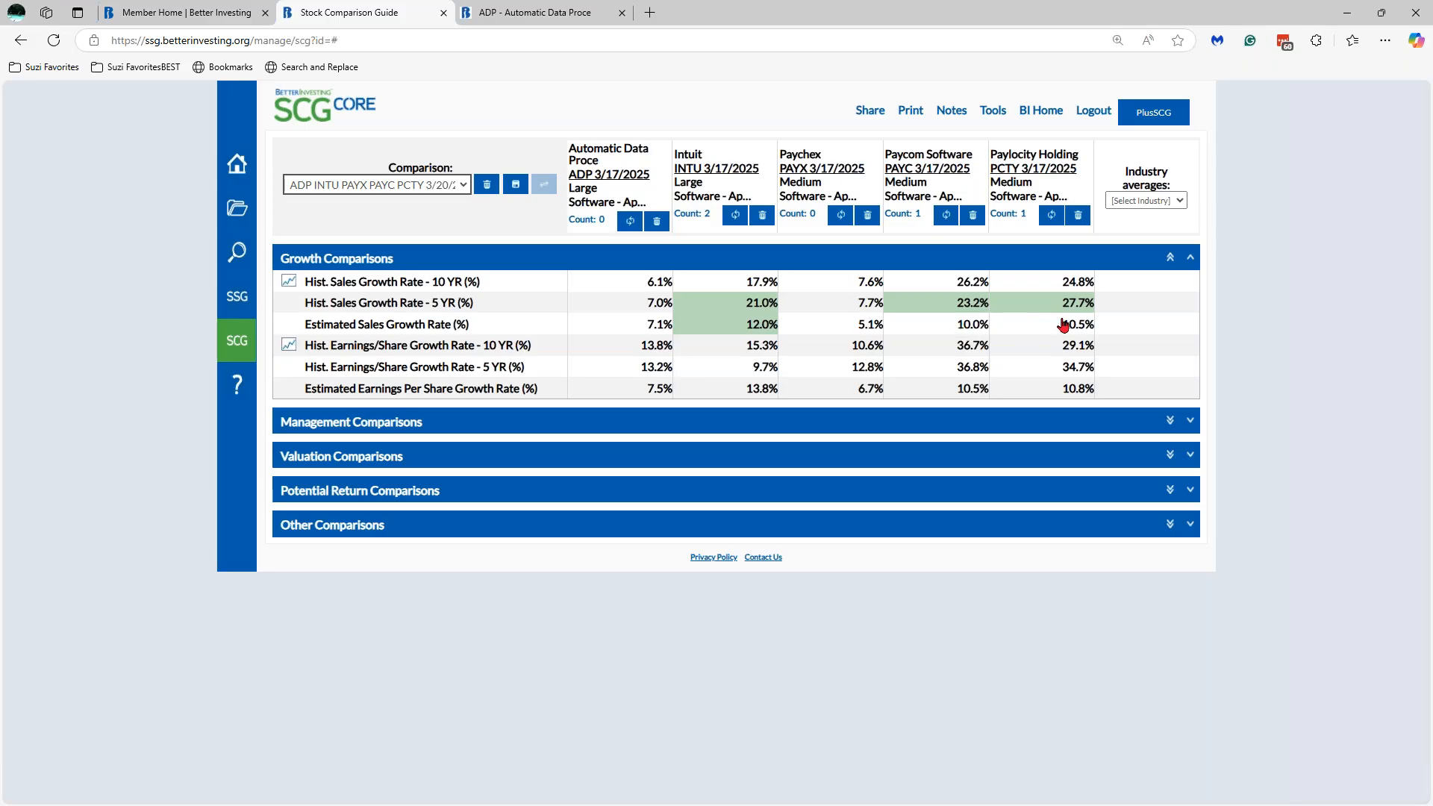
pyautogui.click(973, 331)
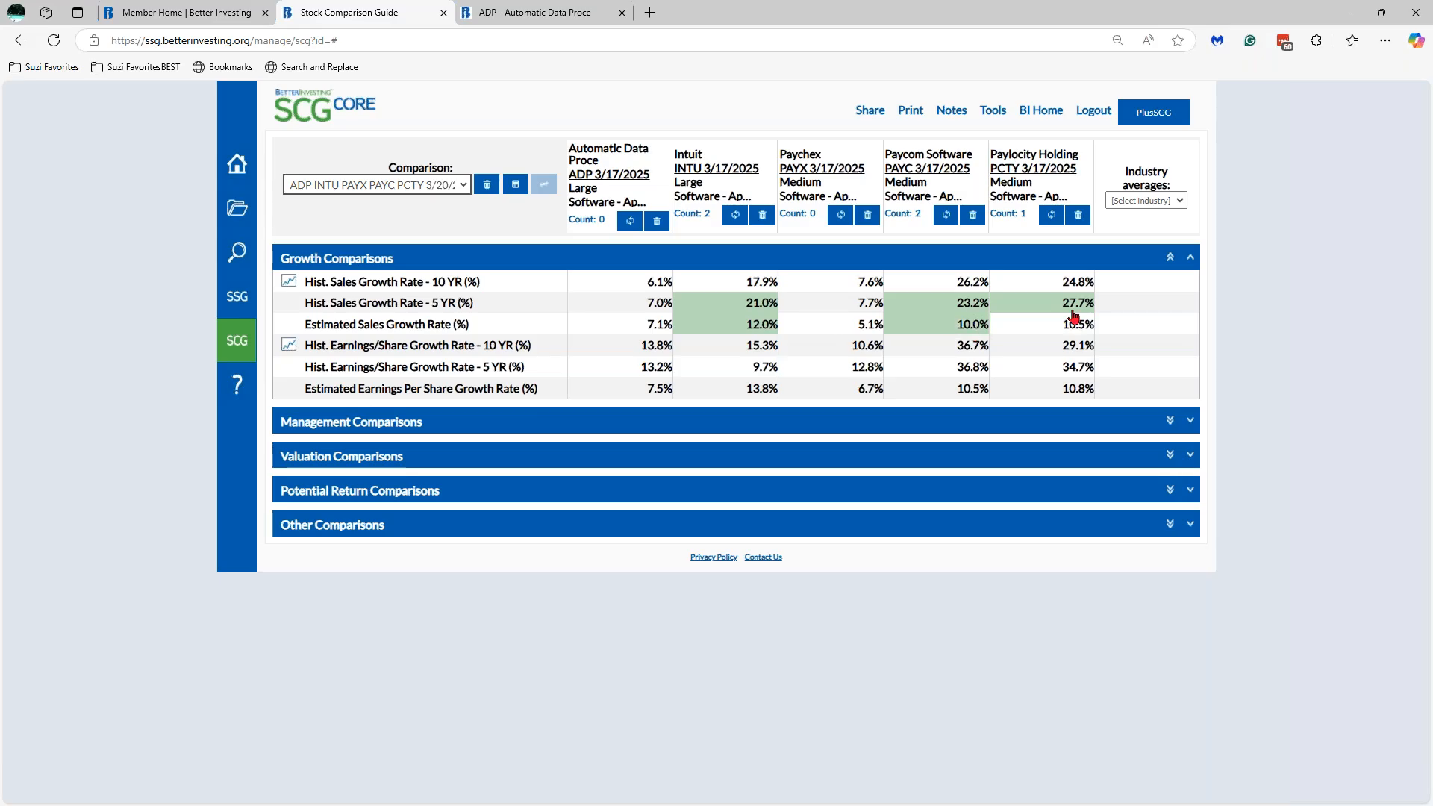
pyautogui.click(977, 329)
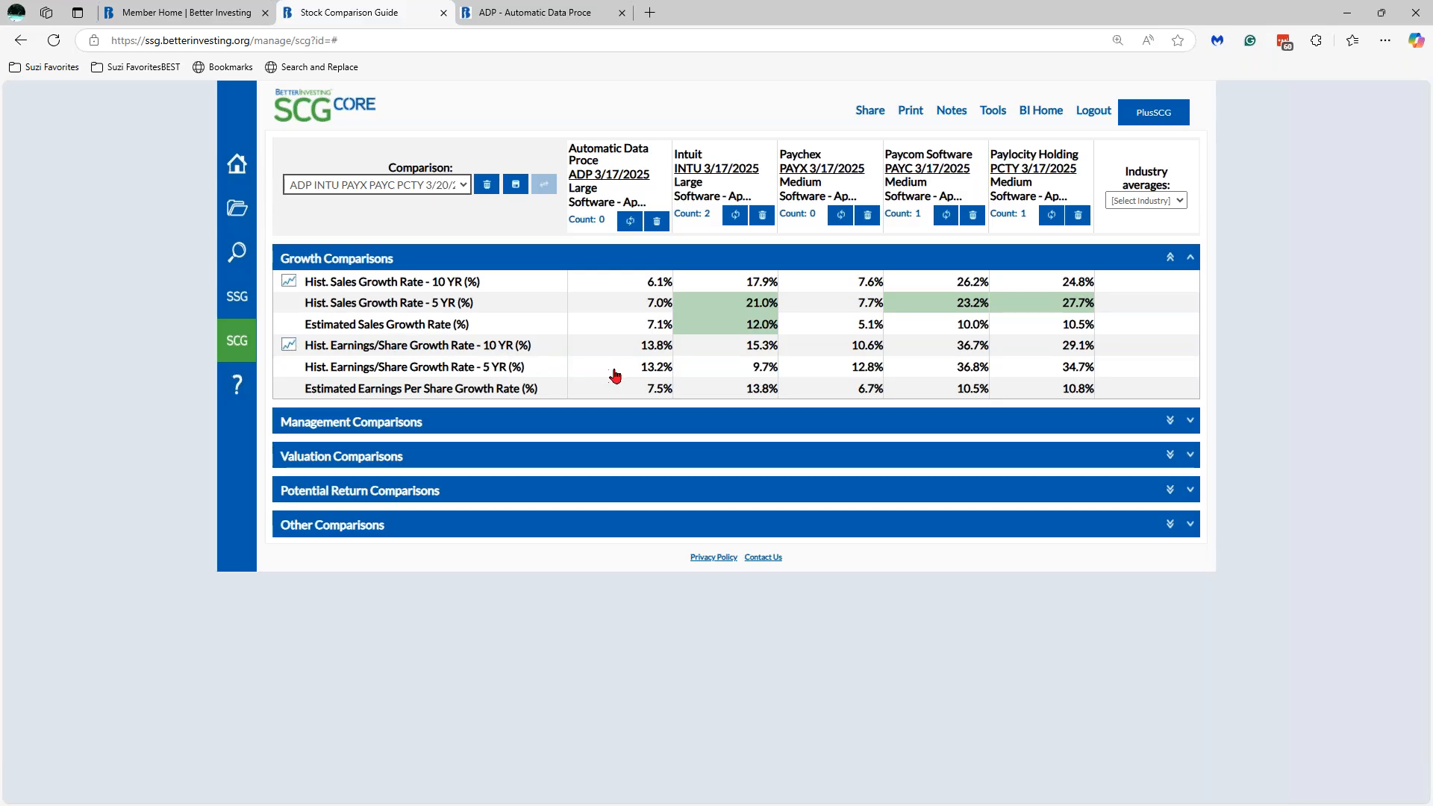
# - Highlight Paycom's 36.8% and Paylocity's 34.7% 5-year EPS growth and Intuit's 13.8% estimate green
pyautogui.click(962, 373)
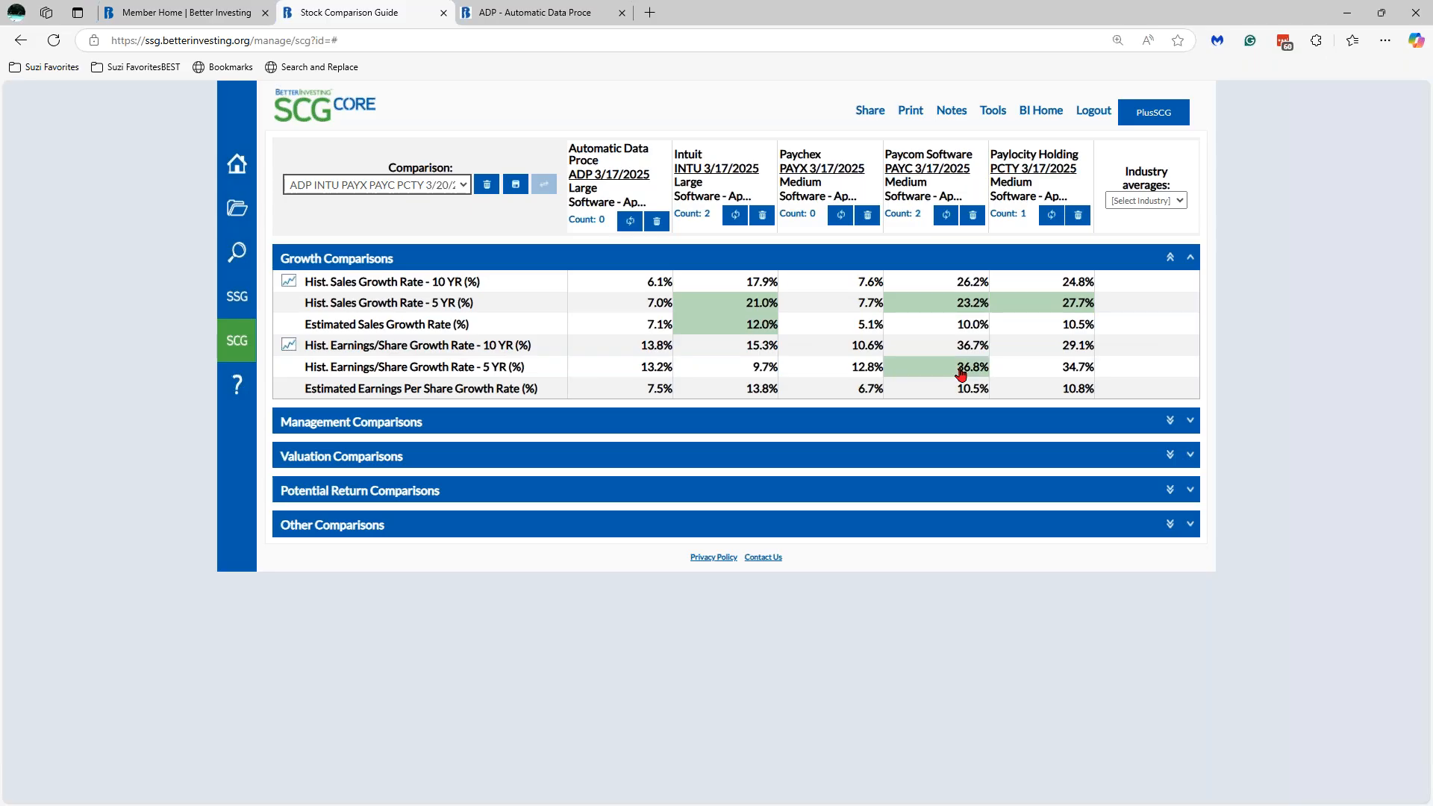
pyautogui.click(1070, 372)
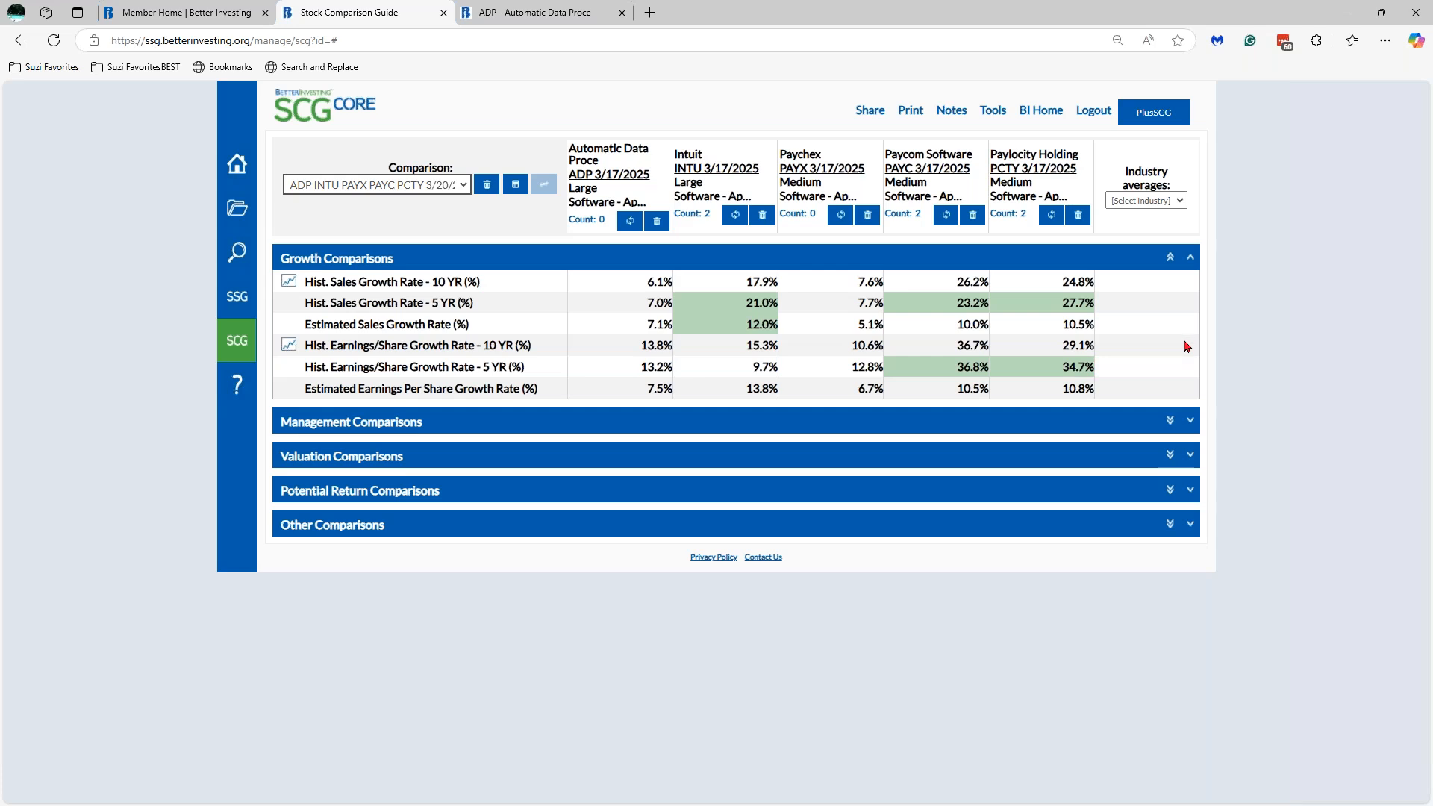
pyautogui.click(747, 392)
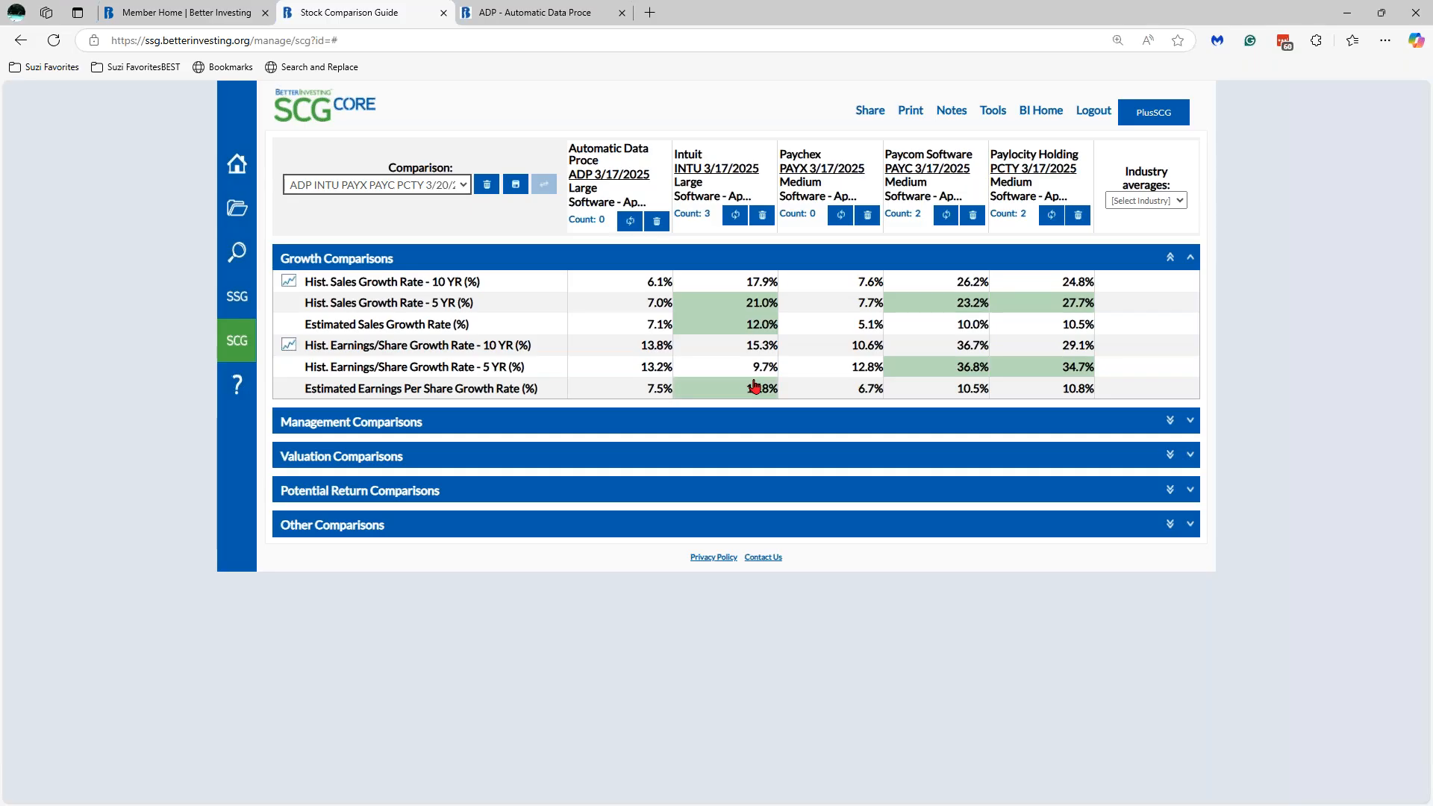
# - Expand Management Comparisons to show Pretax Profit on Sales, Earned on Equity and Debt to Capital rows
pyautogui.click(1191, 422)
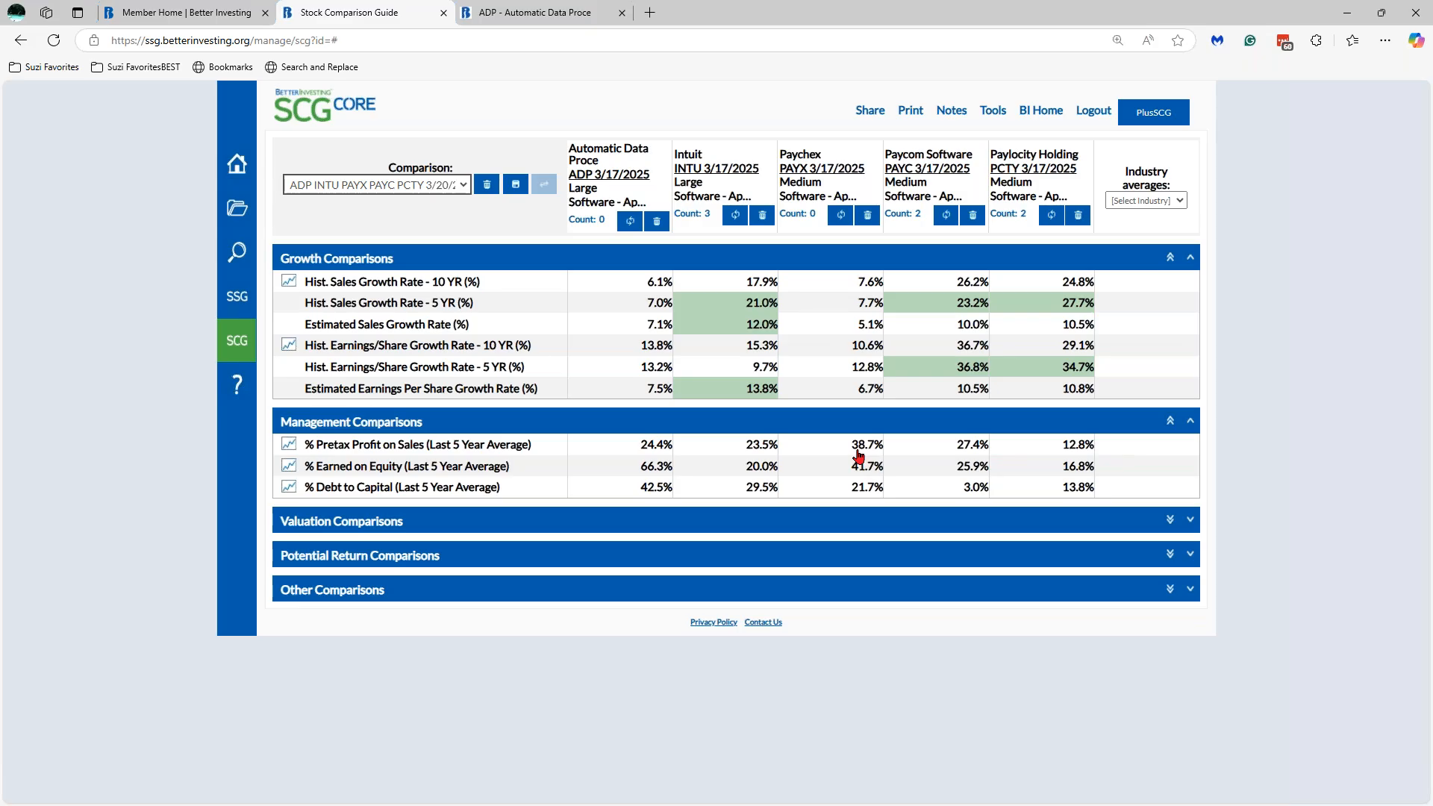
# - Show Software - Application industry averages in the column beside the five stocks
pyautogui.click(1180, 205)
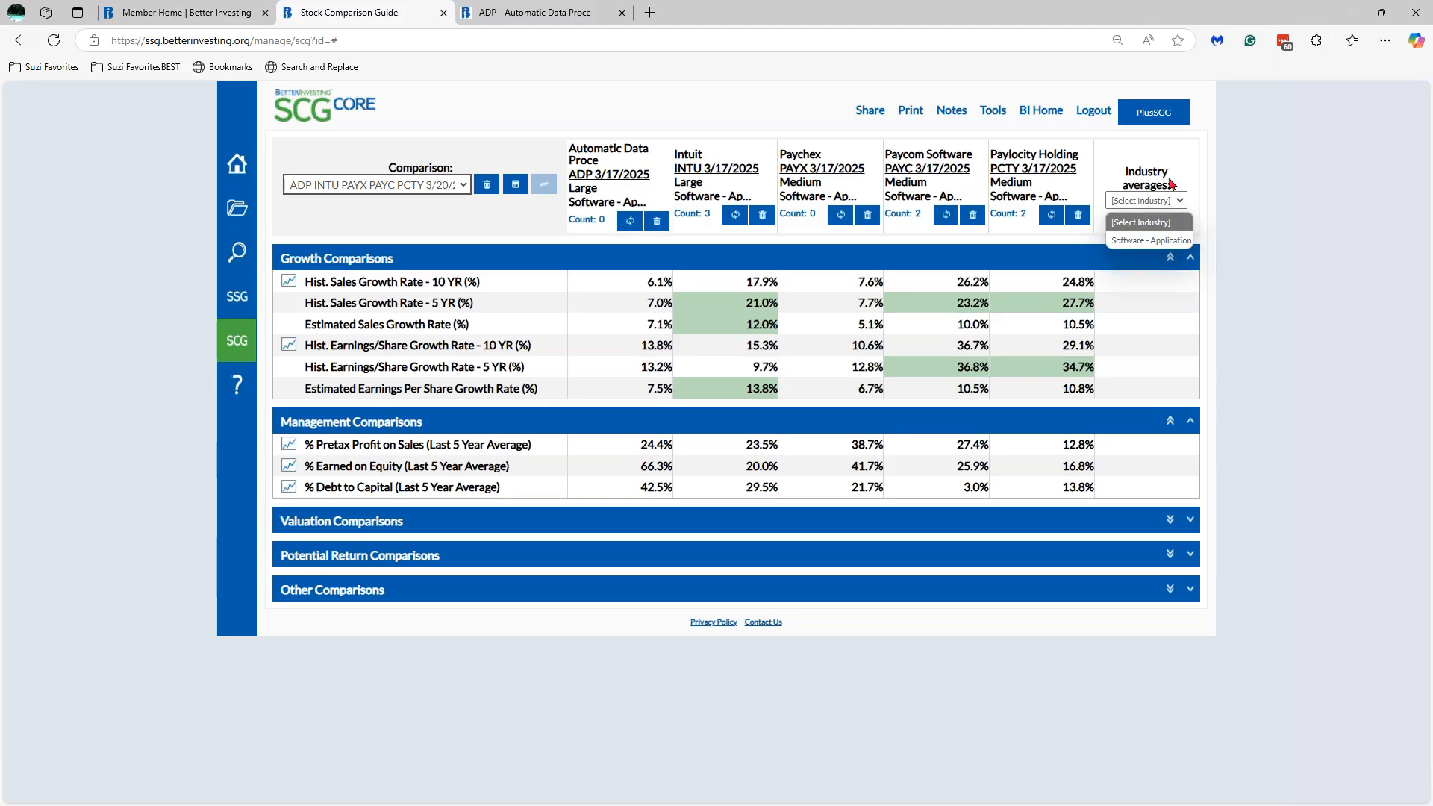
pyautogui.click(1161, 241)
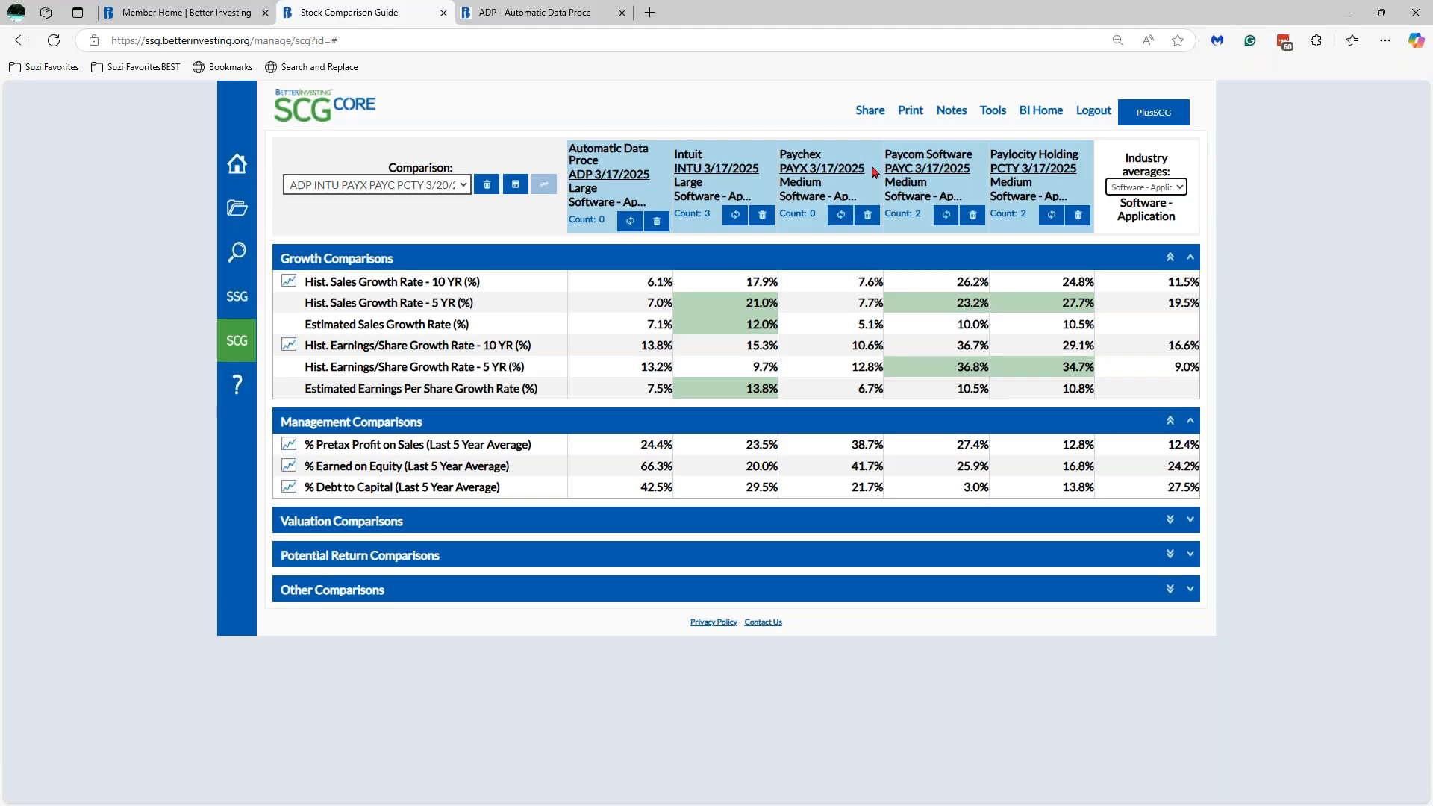
pyautogui.click(1181, 189)
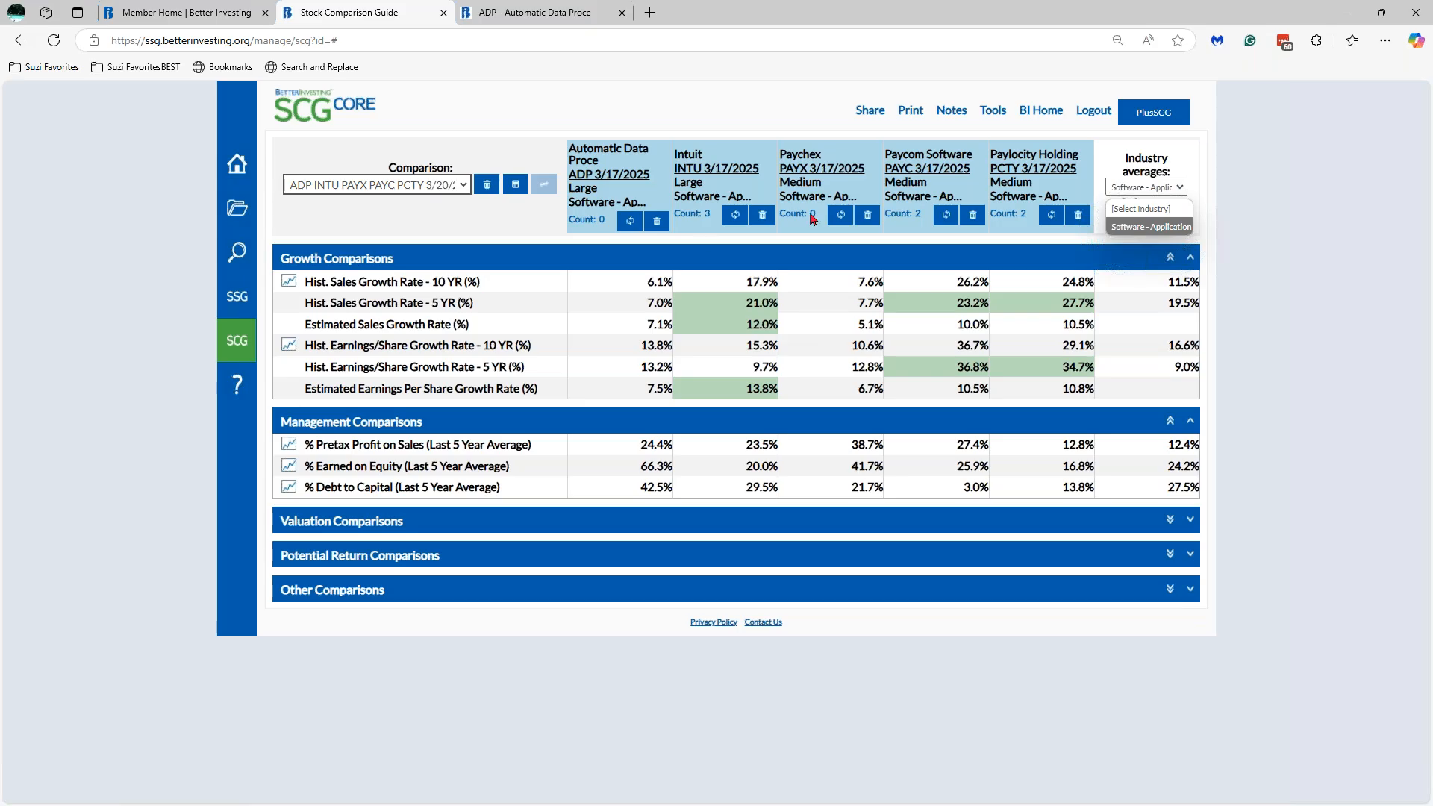
pyautogui.click(1130, 228)
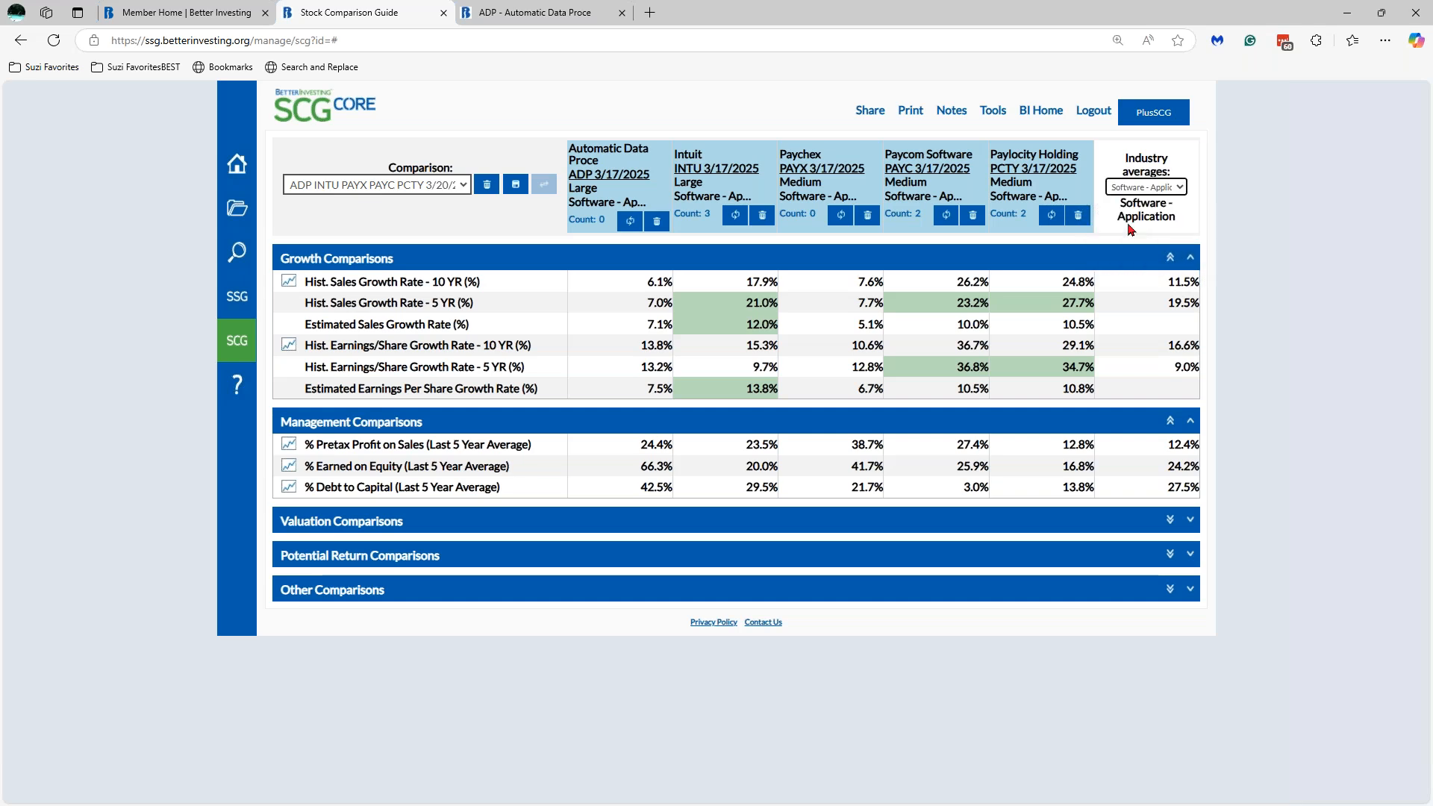
pyautogui.click(1177, 188)
pyautogui.click(1166, 212)
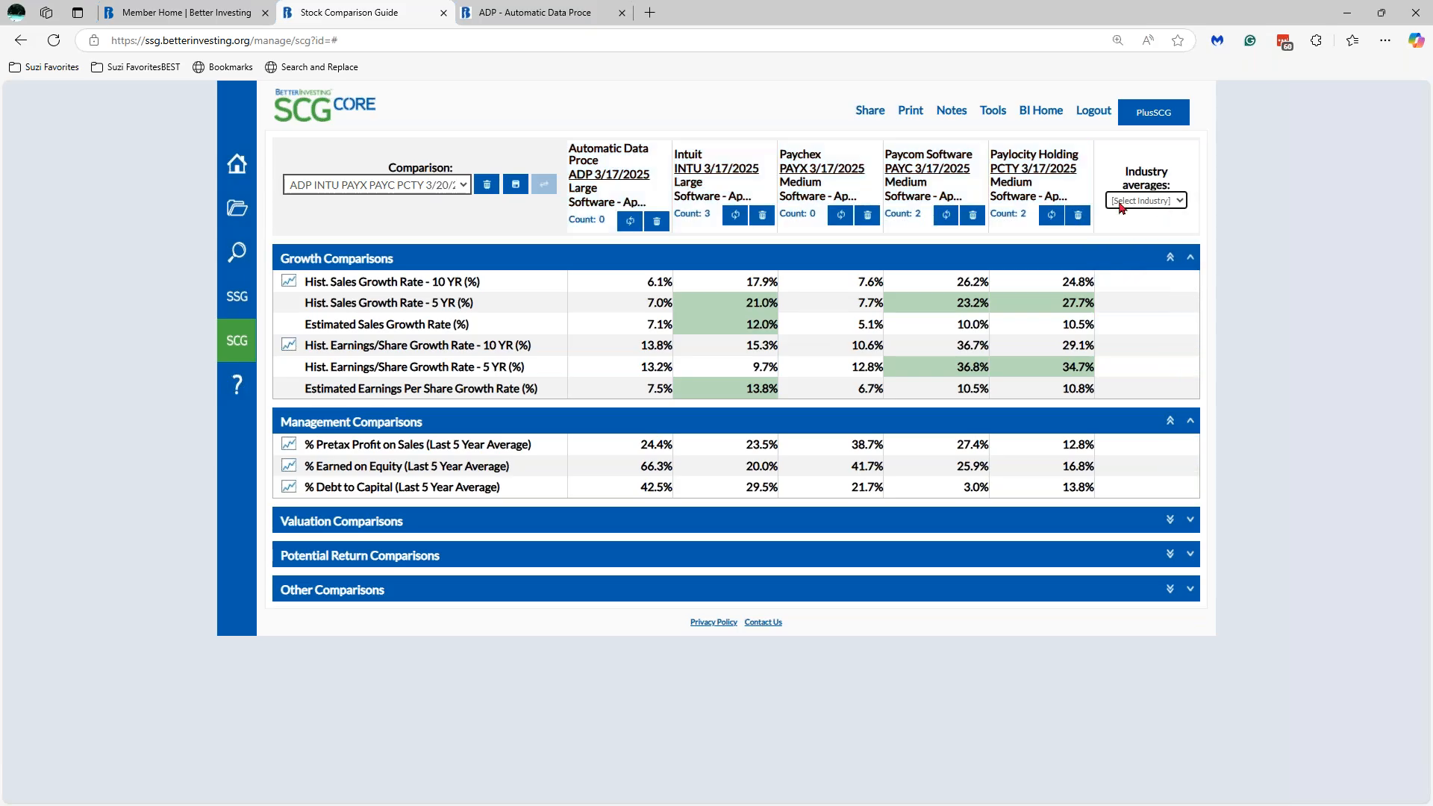
pyautogui.click(1182, 202)
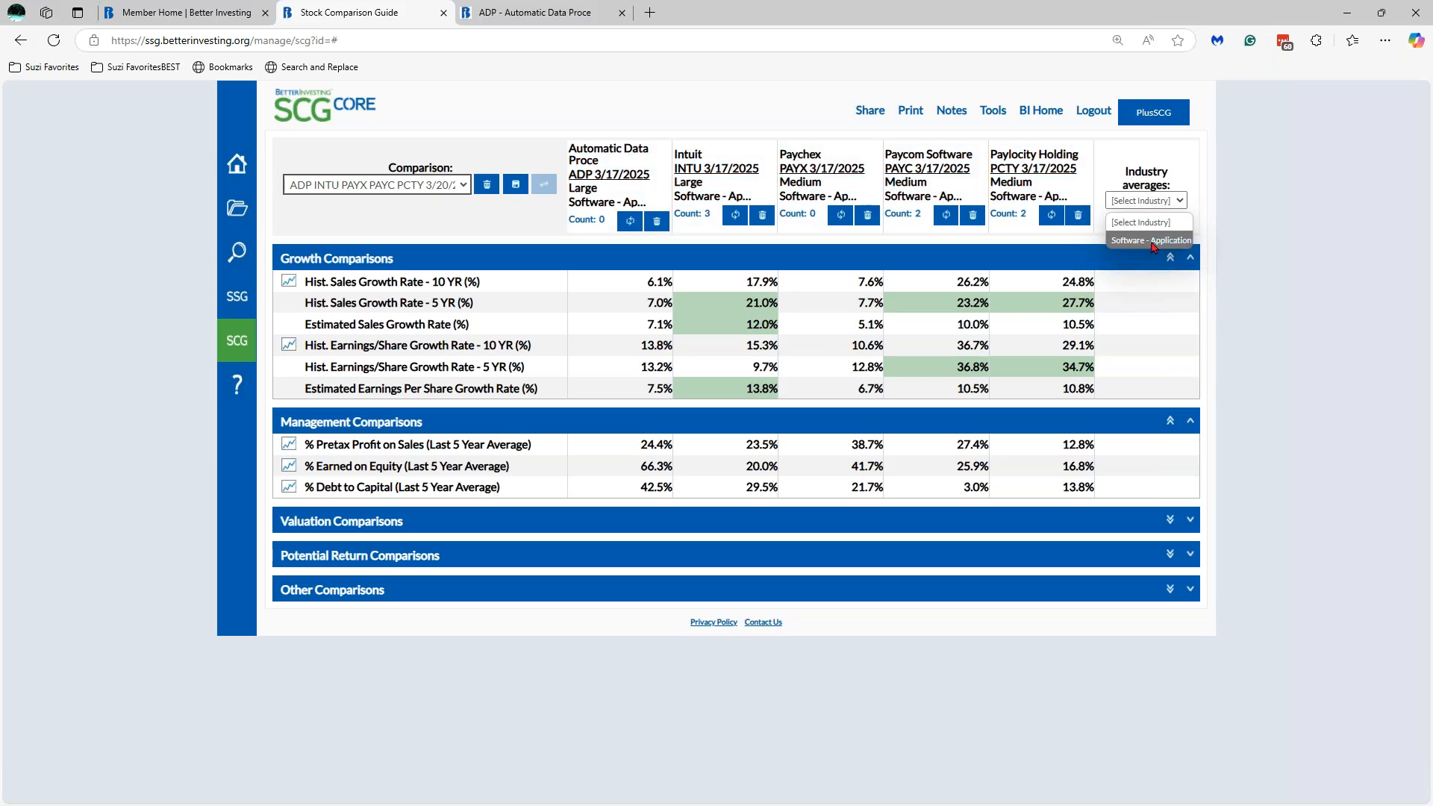
pyautogui.click(1153, 240)
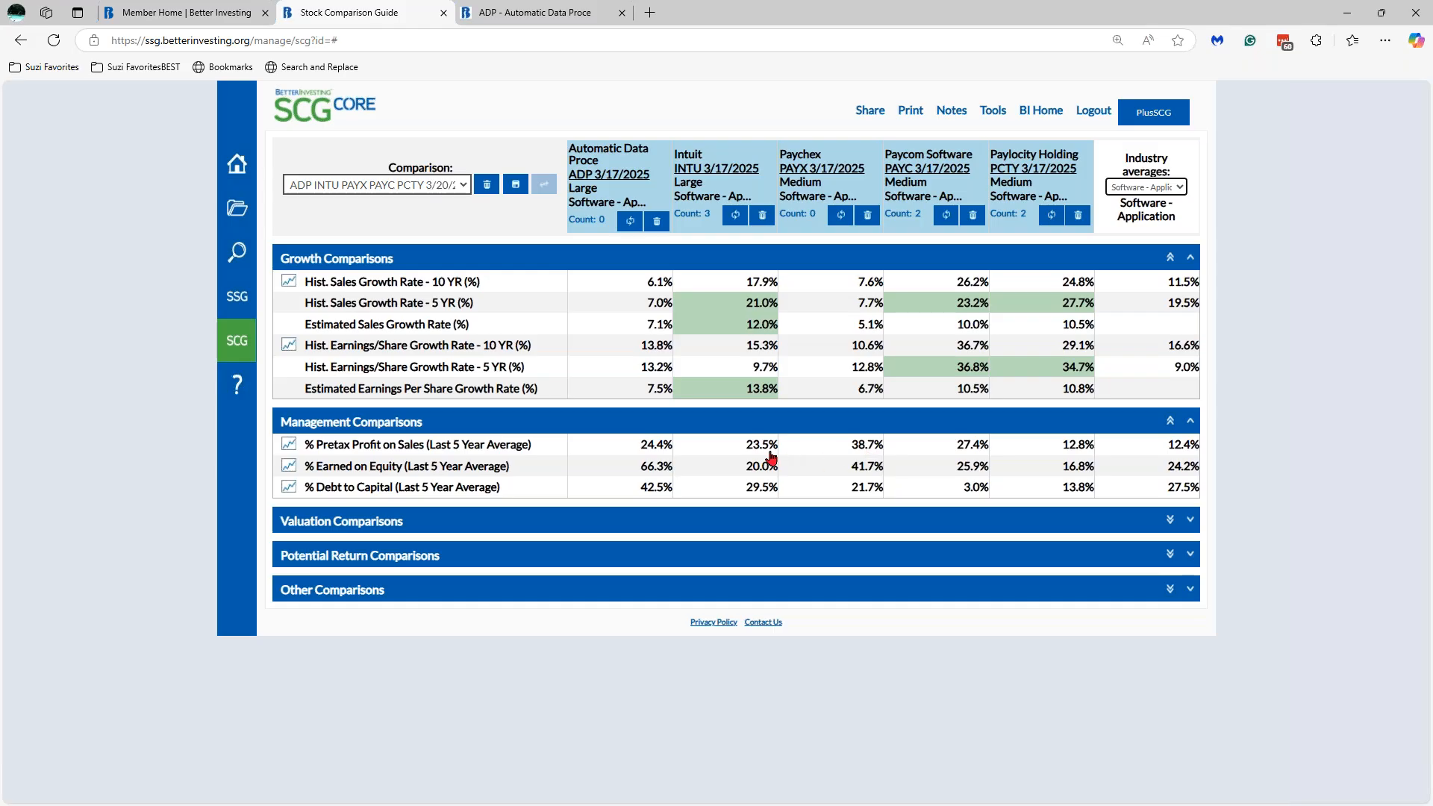
# - Mark Pretax Profit on Sales green for ADP 24.4%, Intuit 23.5%, Paychex 38.7% and Paycom 27.4%
pyautogui.click(656, 447)
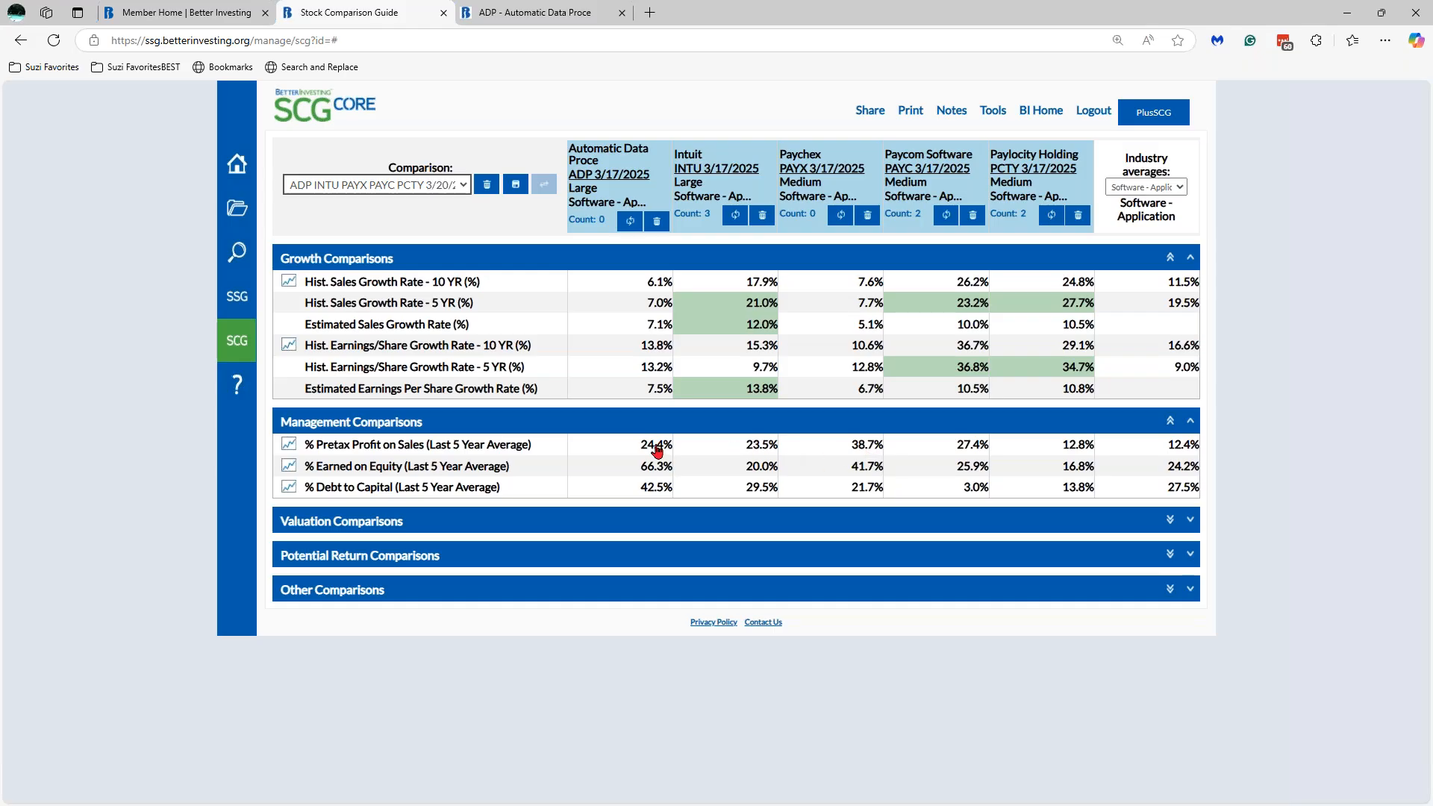
pyautogui.click(727, 448)
pyautogui.click(832, 448)
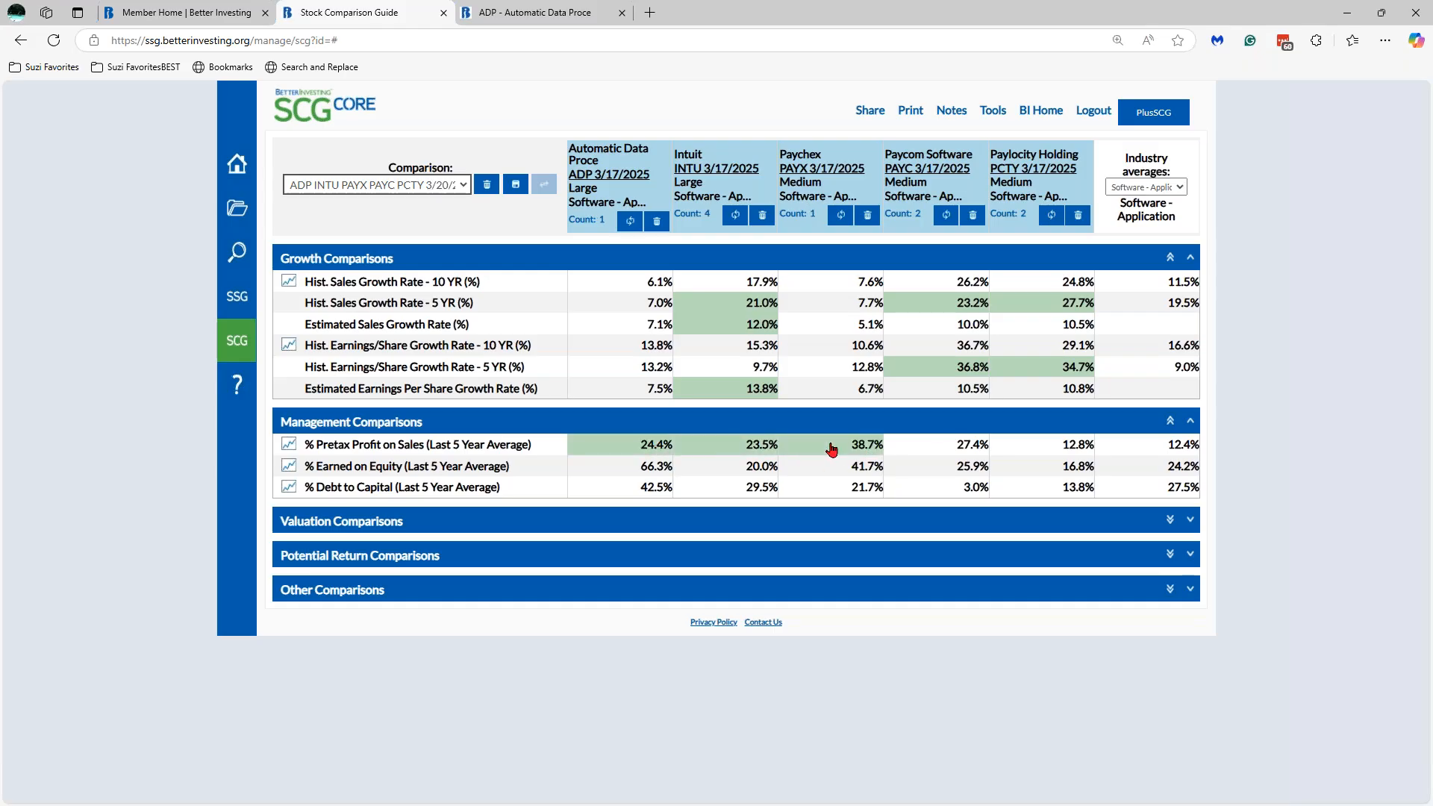
pyautogui.click(949, 445)
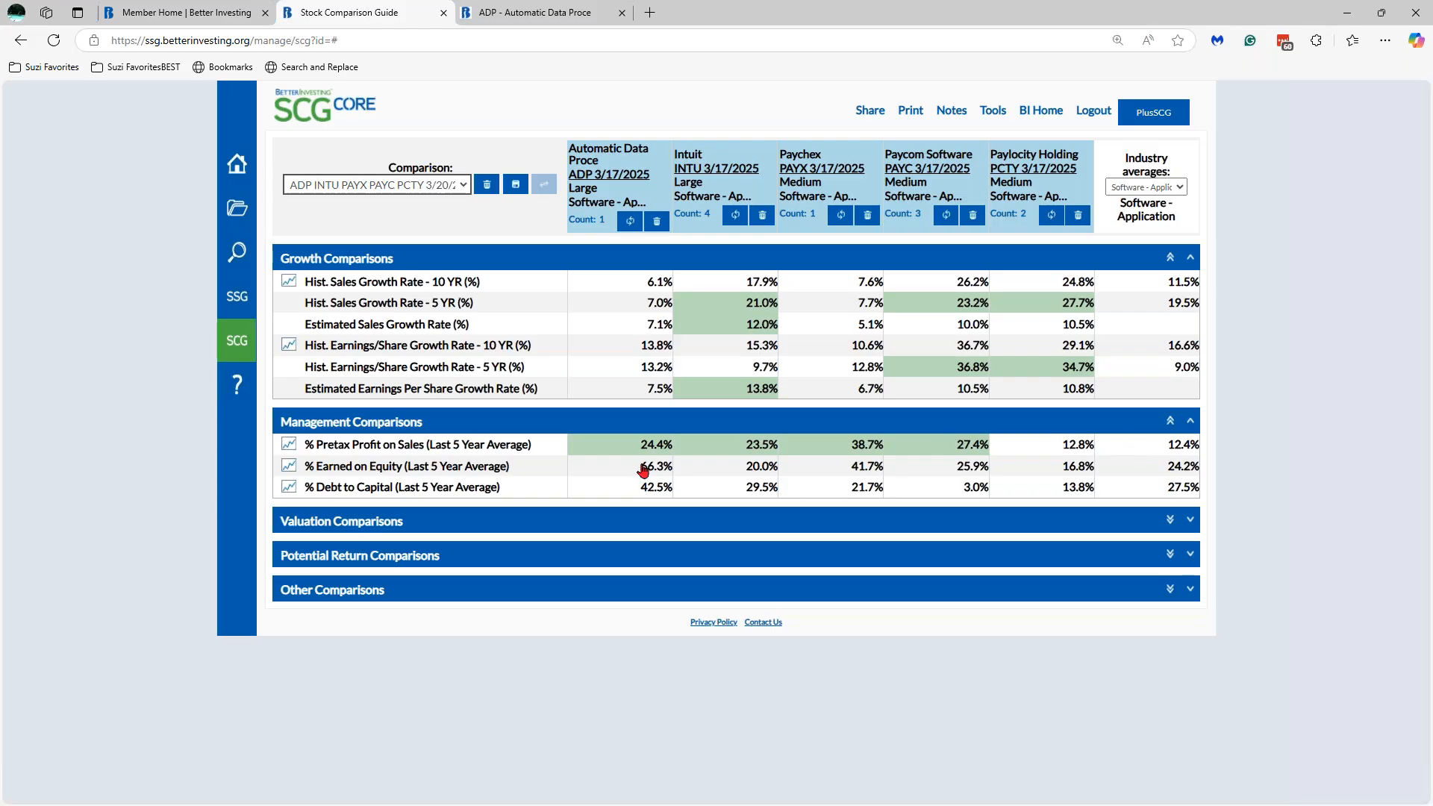
pyautogui.click(290, 447)
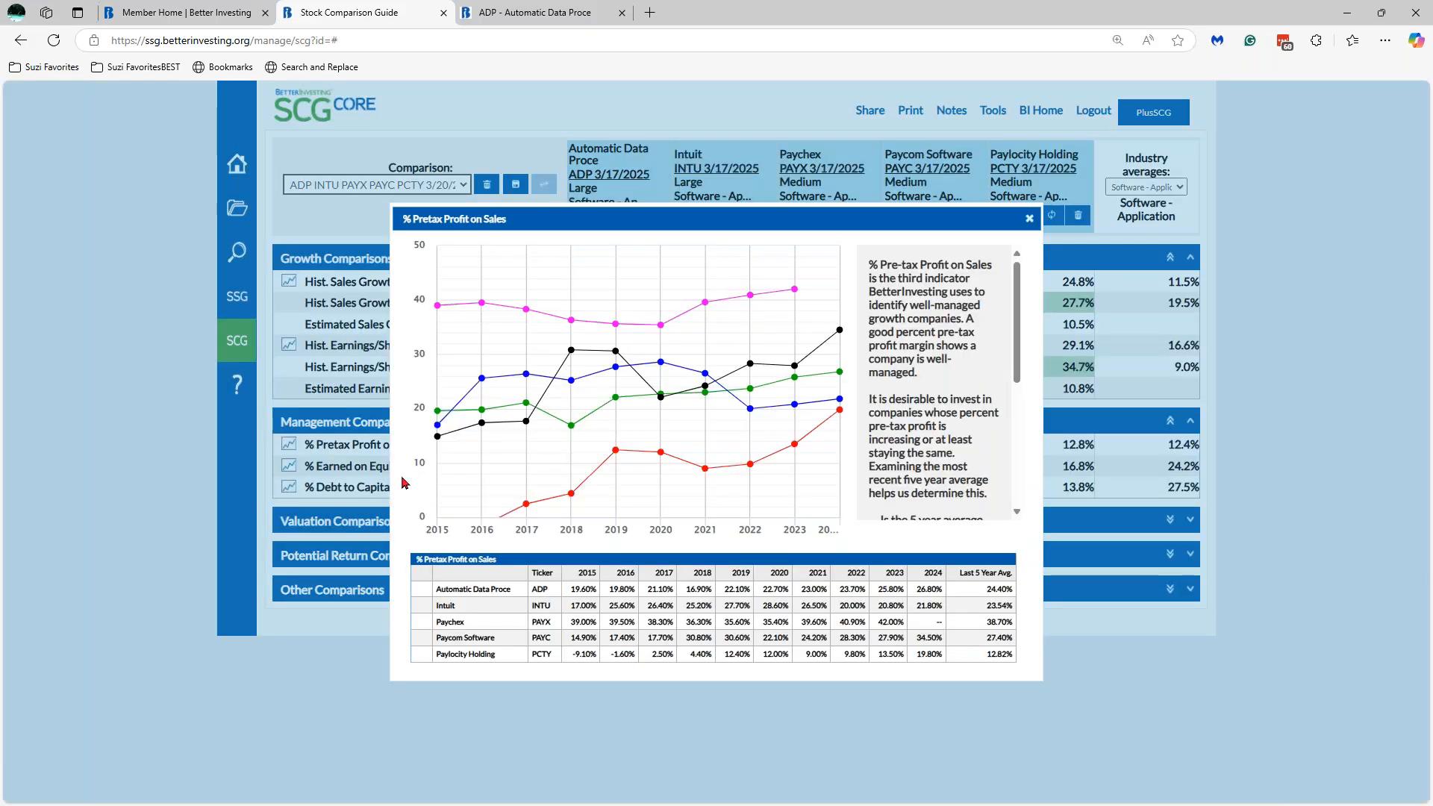
pyautogui.moveTo(841, 411)
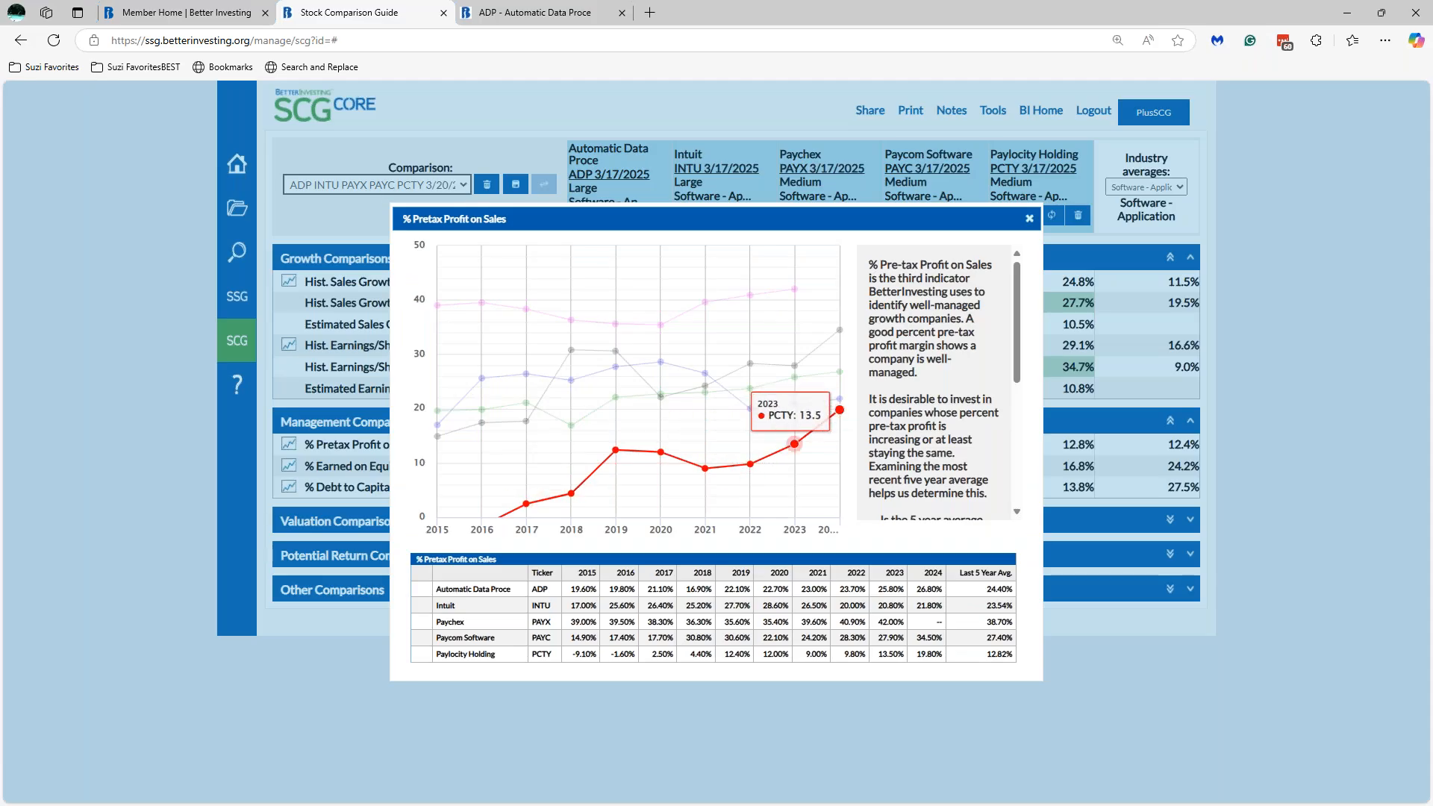
pyautogui.moveTo(550, 510)
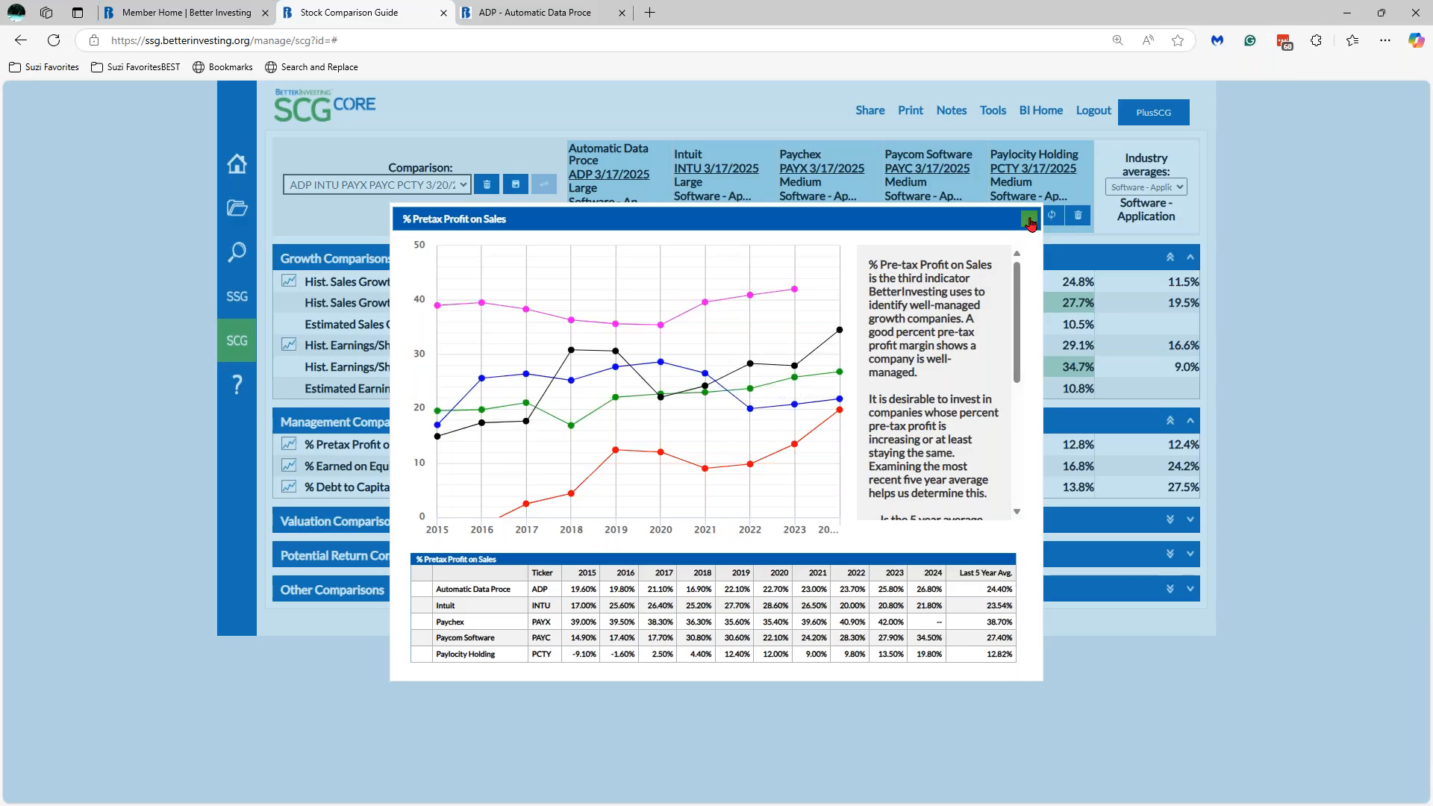
pyautogui.click(1030, 220)
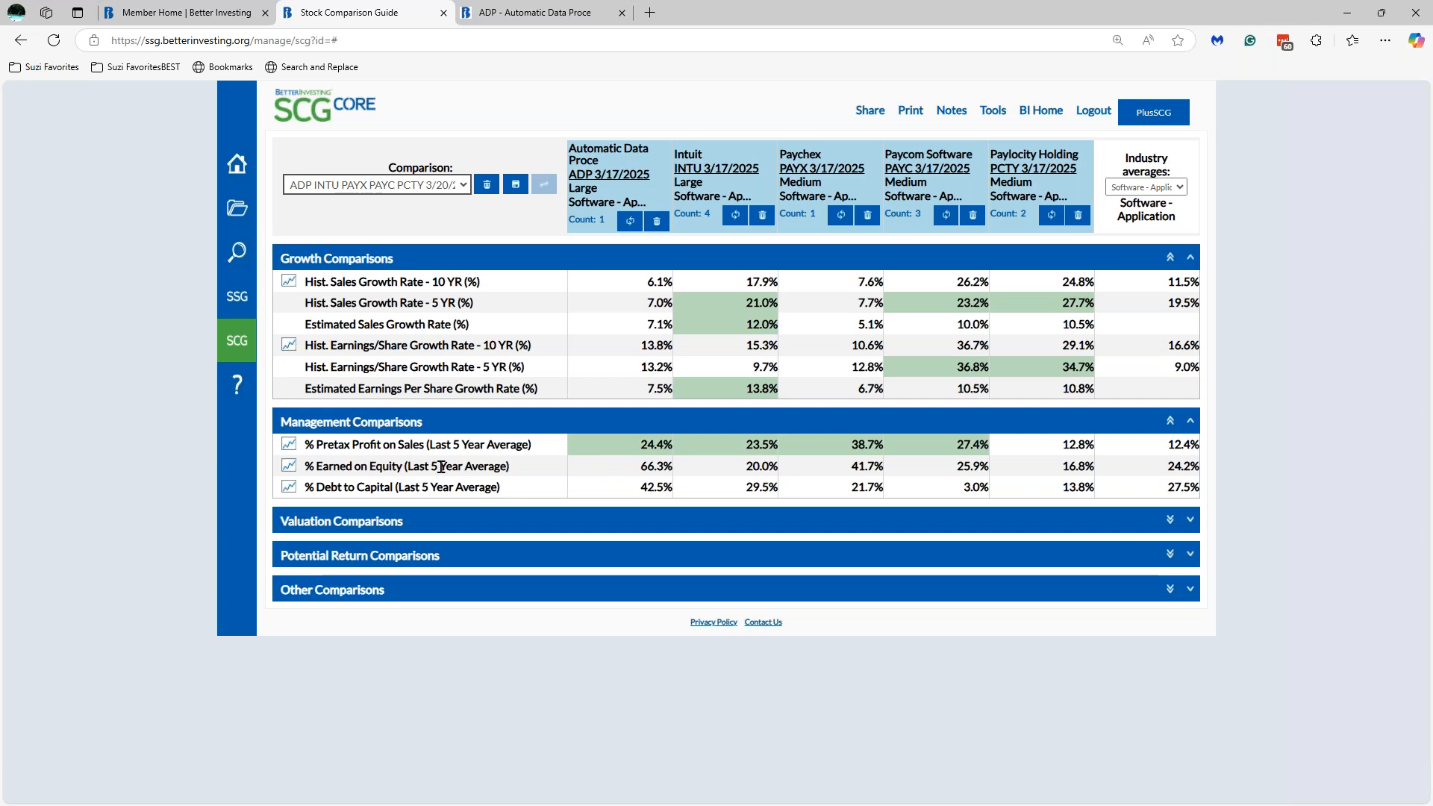
pyautogui.click(289, 466)
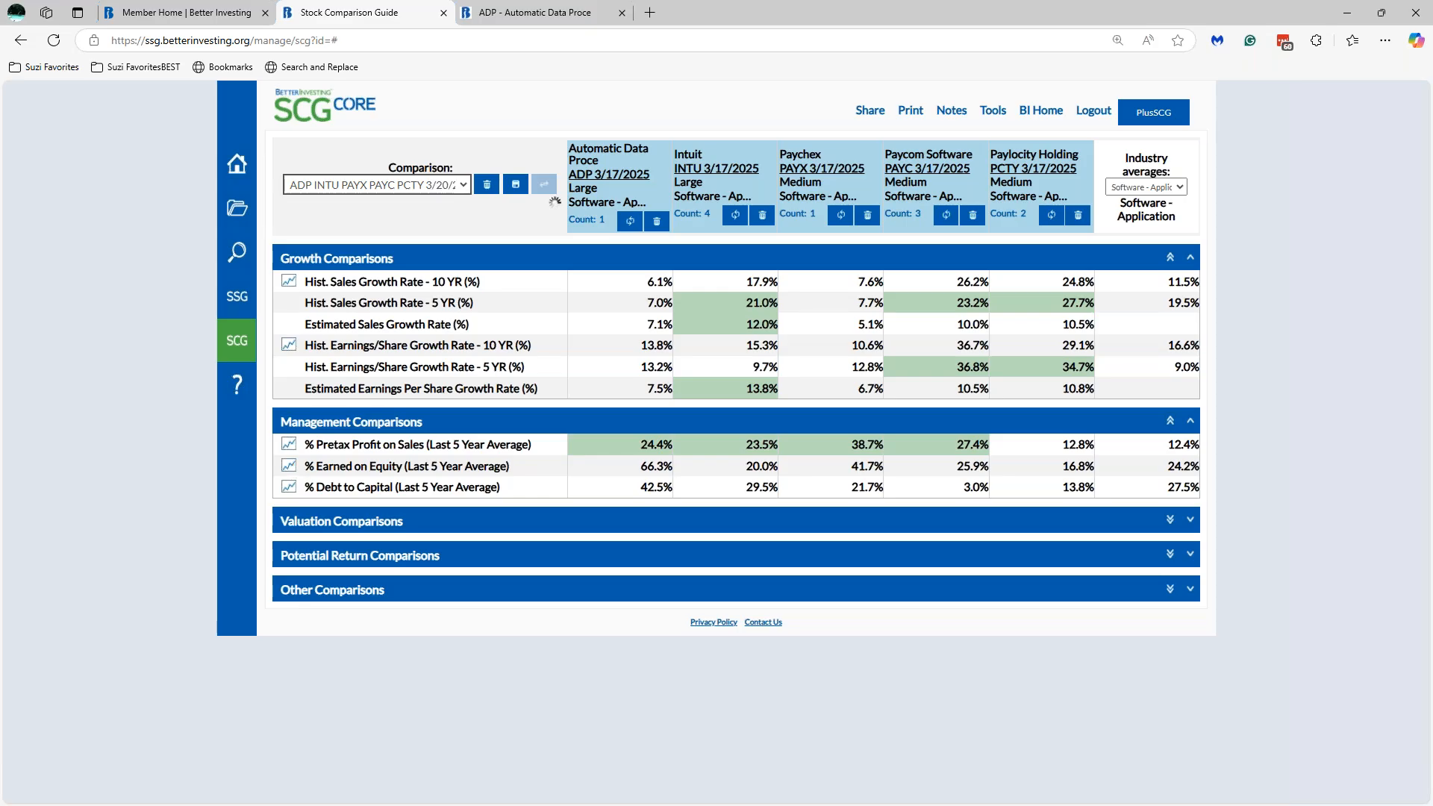
pyautogui.moveTo(616, 428)
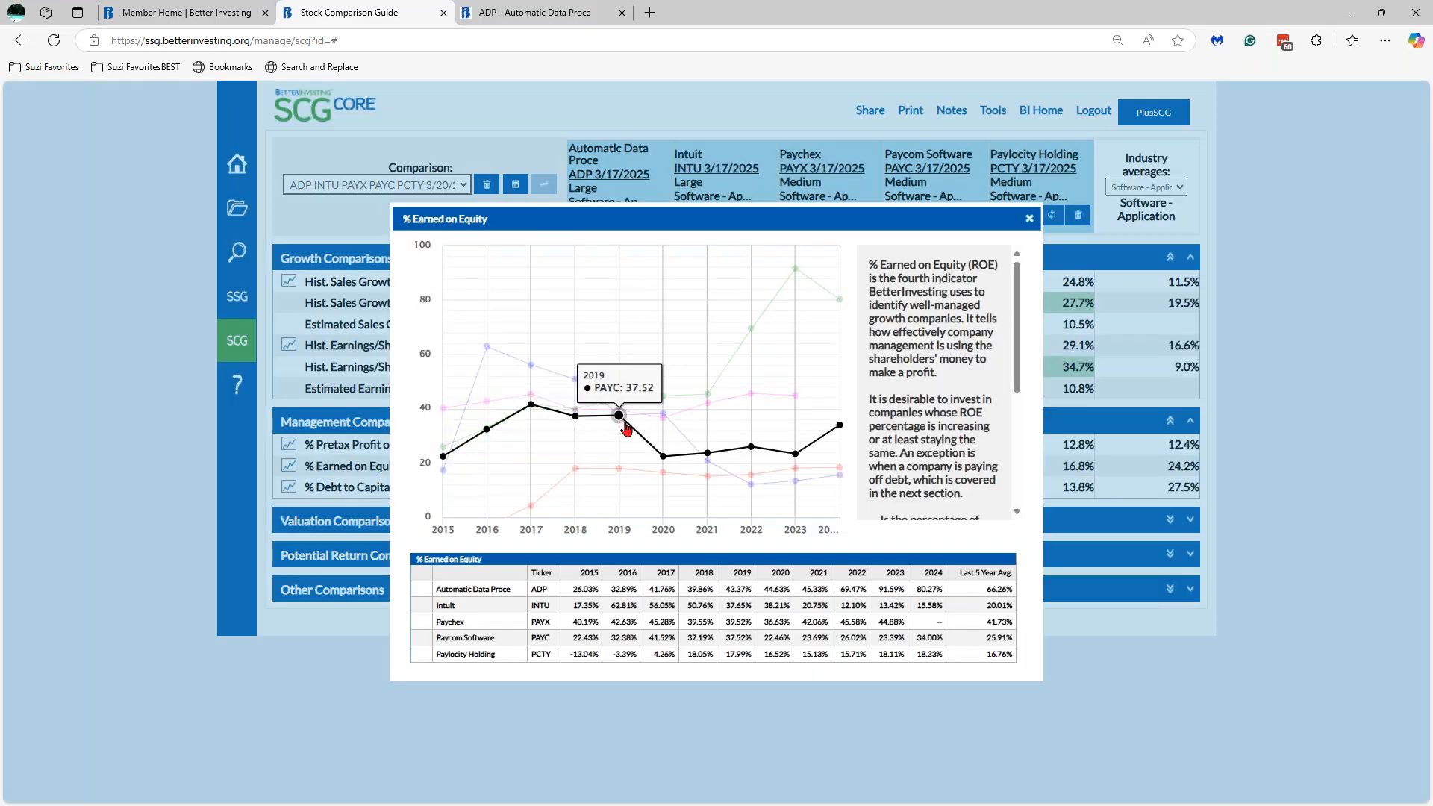
pyautogui.moveTo(758, 401)
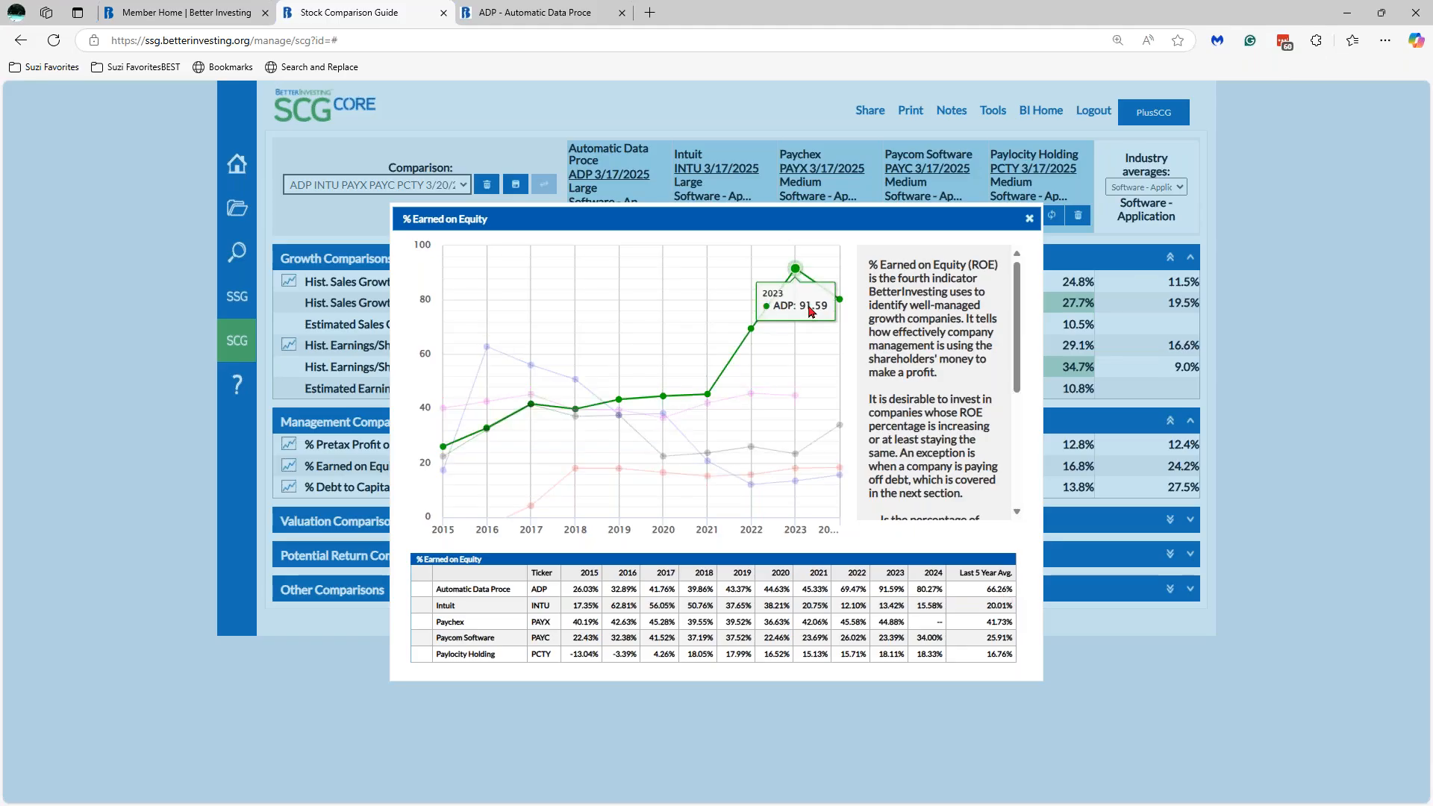
pyautogui.moveTo(845, 299)
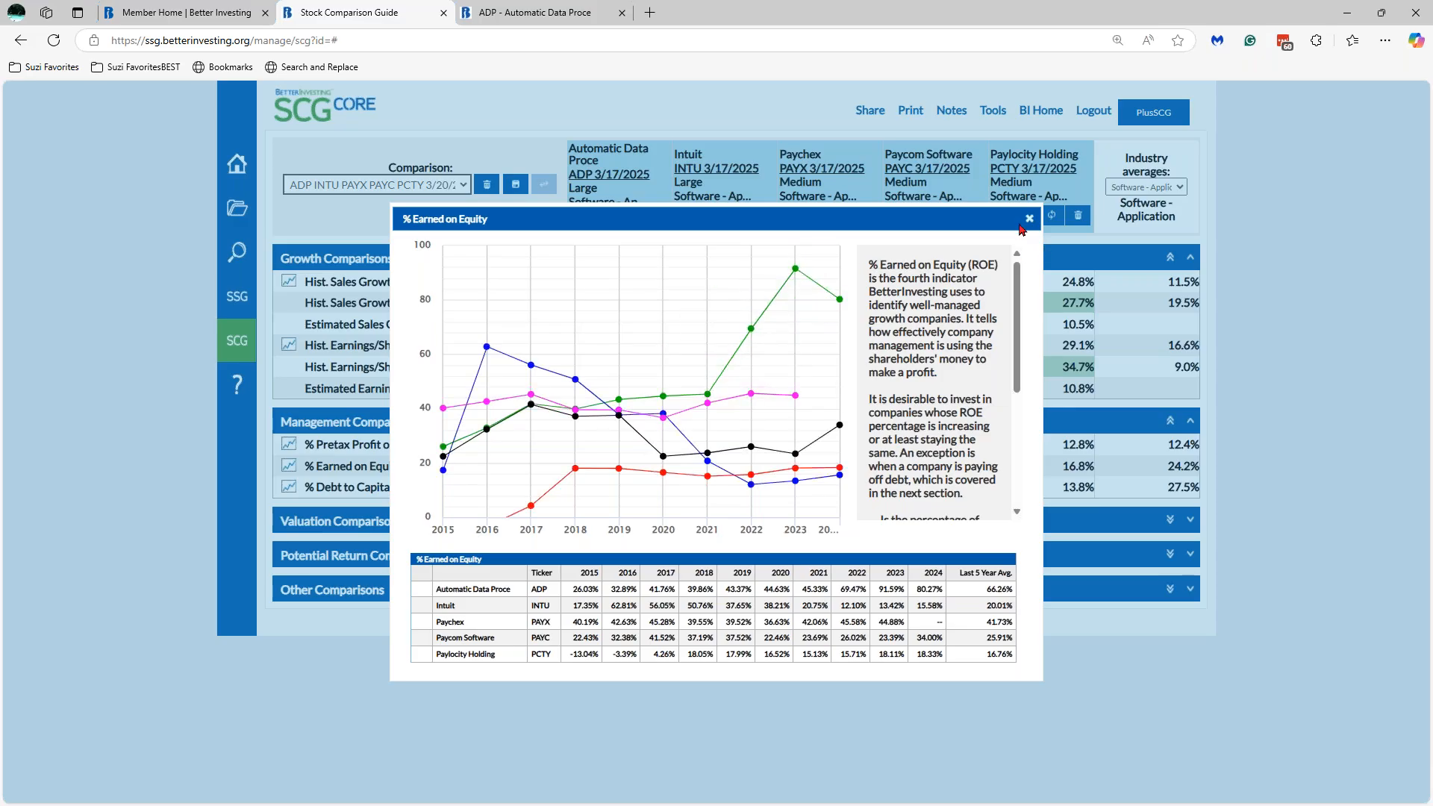
pyautogui.click(1028, 220)
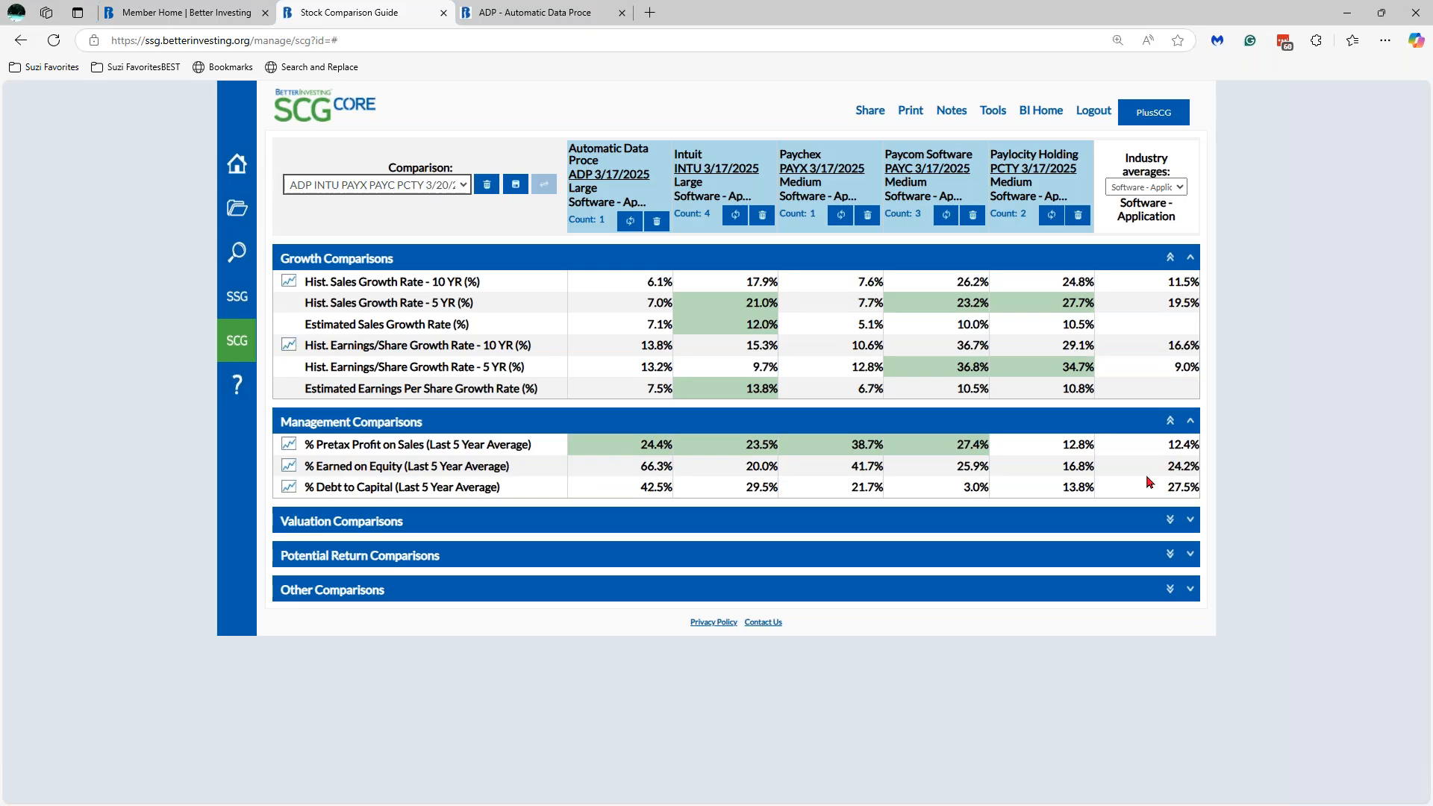
# - Green-mark Earned on Equity for ADP 66.3% and Paychex 41.7%, and Debt to Capital for Paycom 3.0% and Paylocity 13.8%
pyautogui.click(841, 470)
pyautogui.click(678, 470)
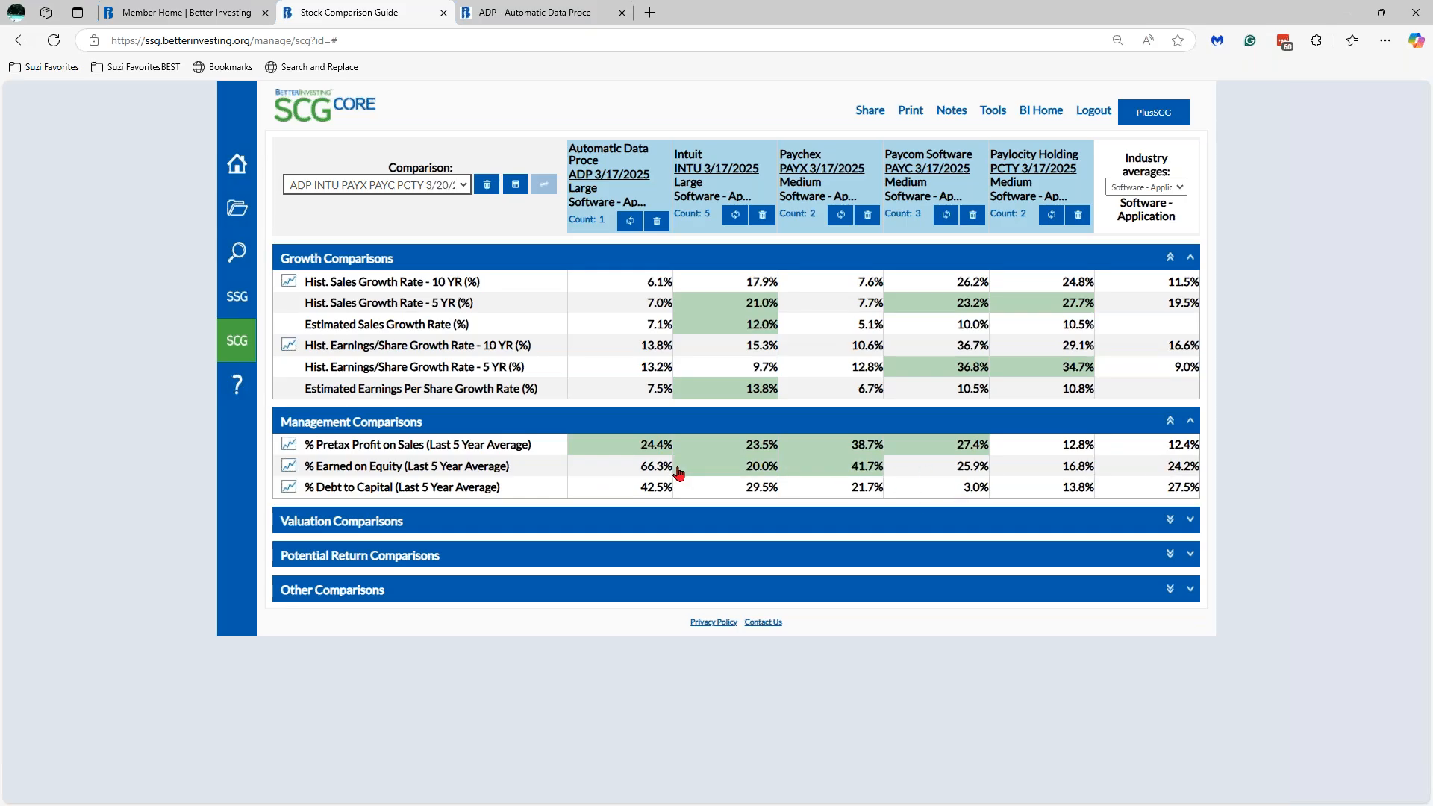
pyautogui.click(693, 470)
pyautogui.click(647, 475)
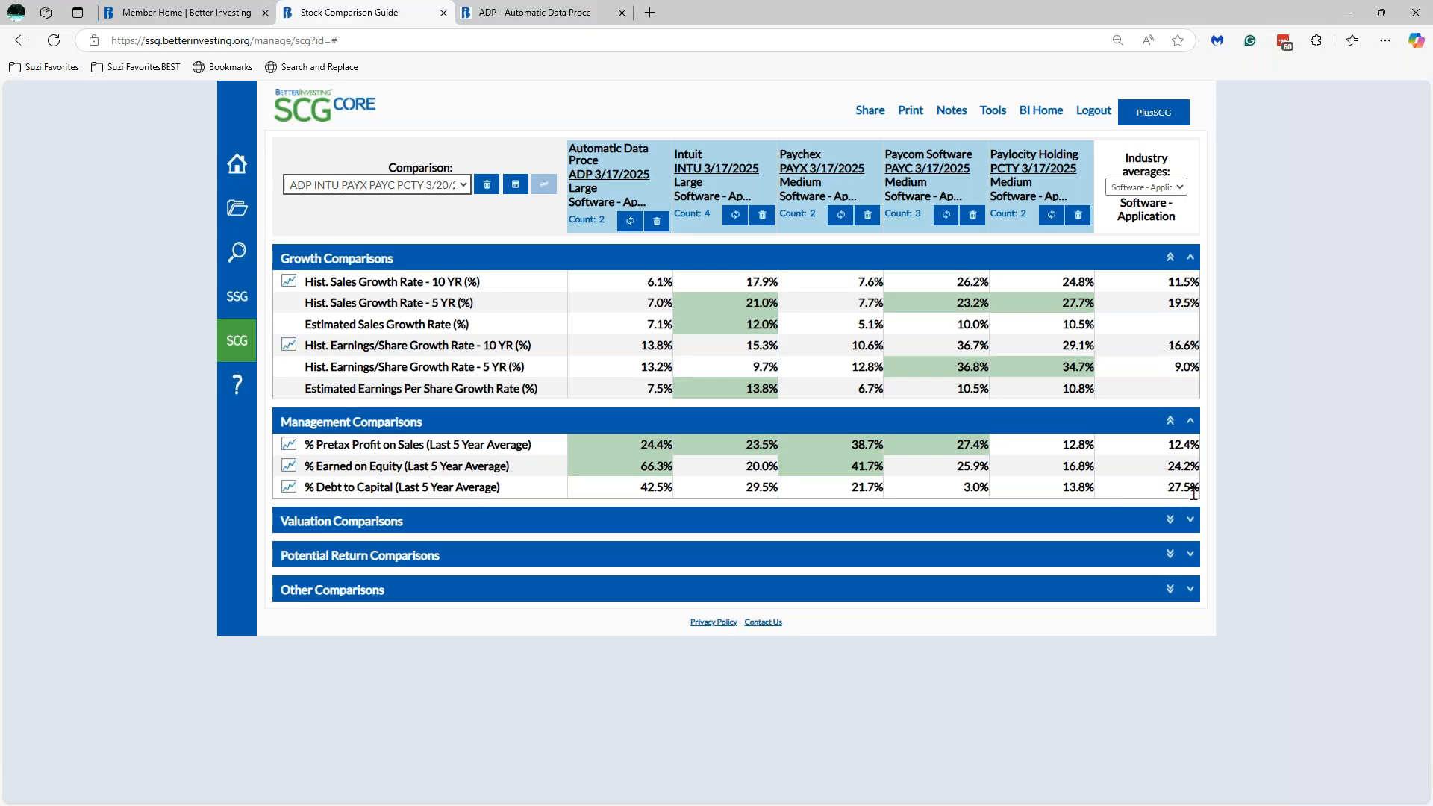
pyautogui.click(963, 497)
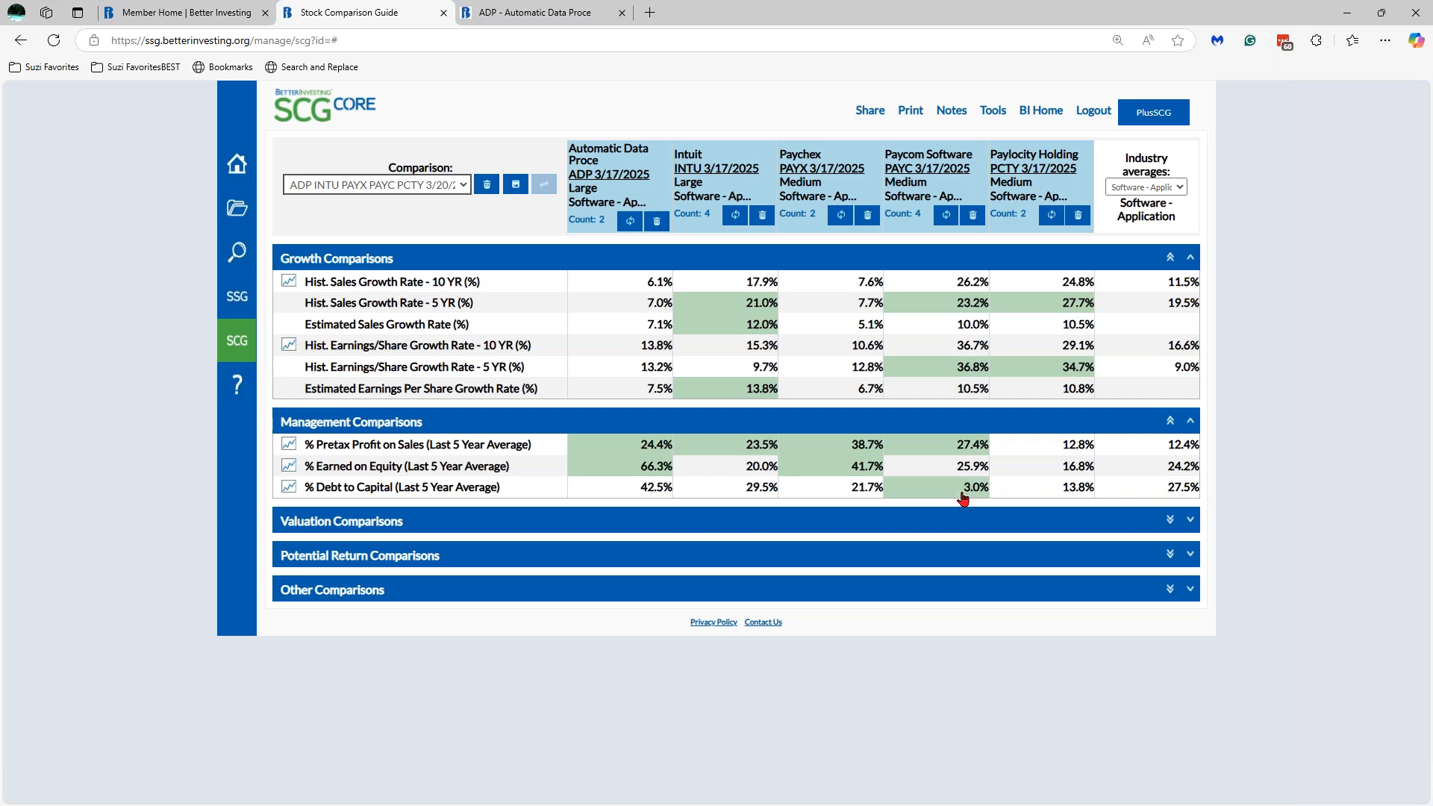
pyautogui.click(1033, 490)
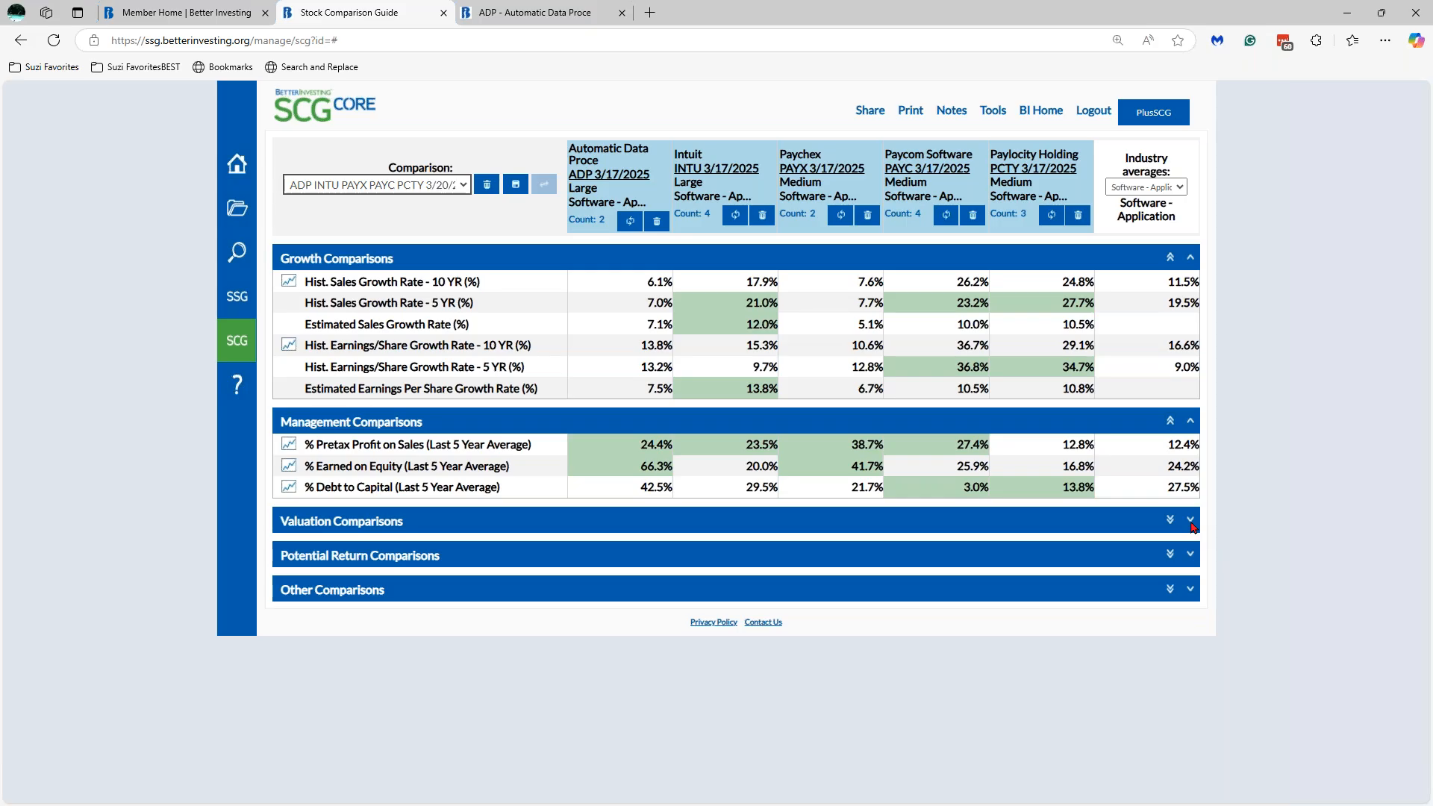
# - Check the ADP stock study tab, then return to the comparison guide
pyautogui.rightClick(543, 22)
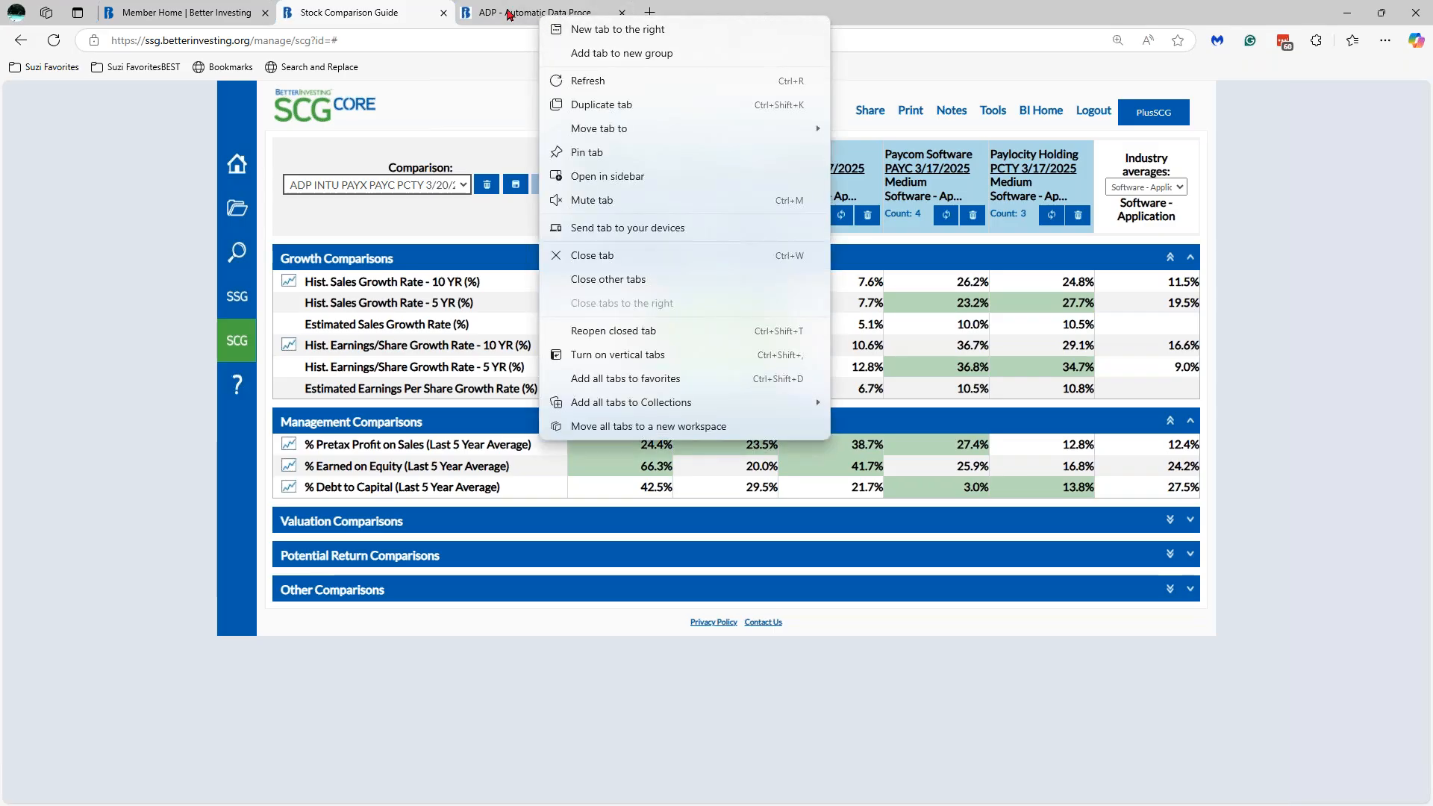
pyautogui.click(508, 13)
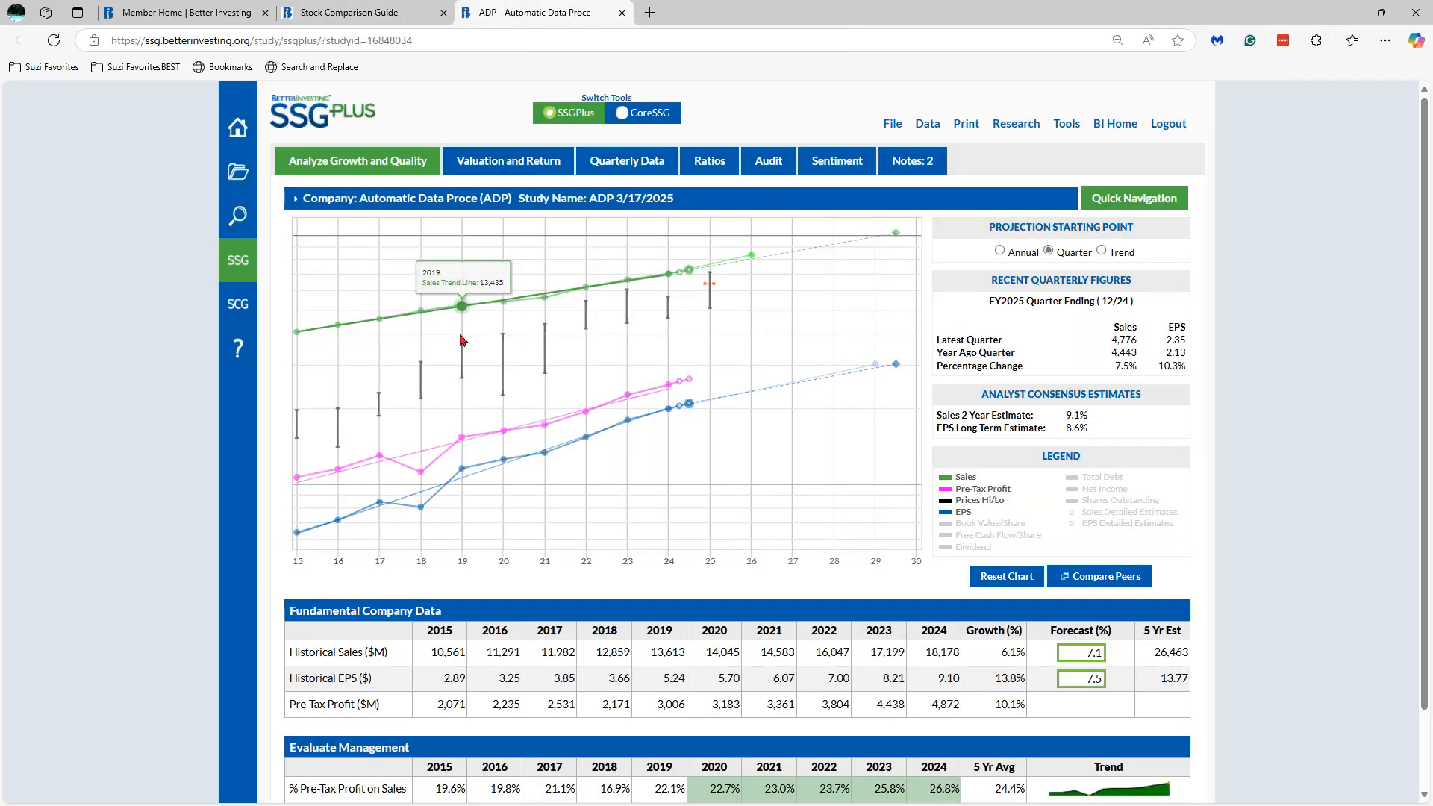
pyautogui.click(341, 13)
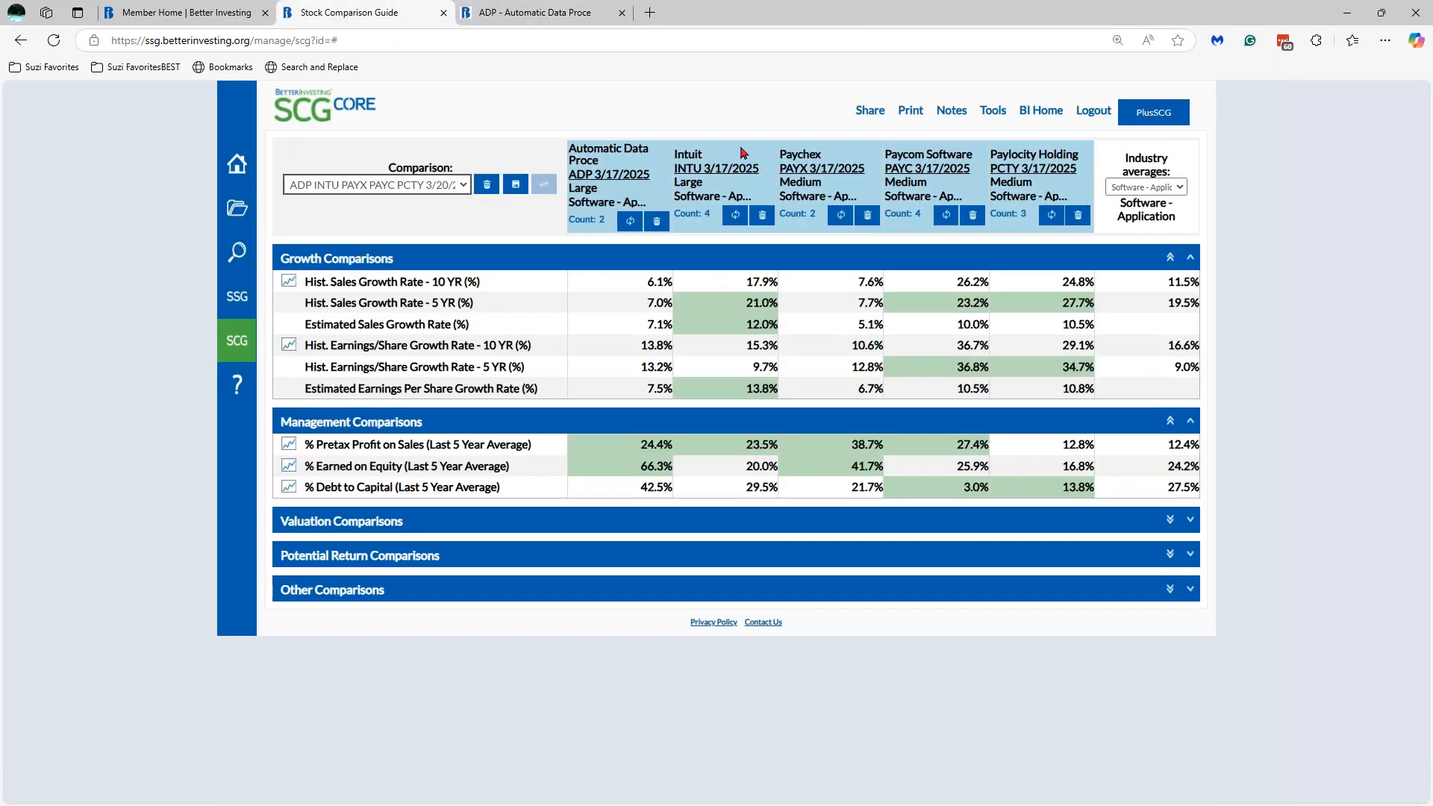
# - Open the Intuit and Paychex stock studies, returning to the comparison guide after each
pyautogui.click(745, 168)
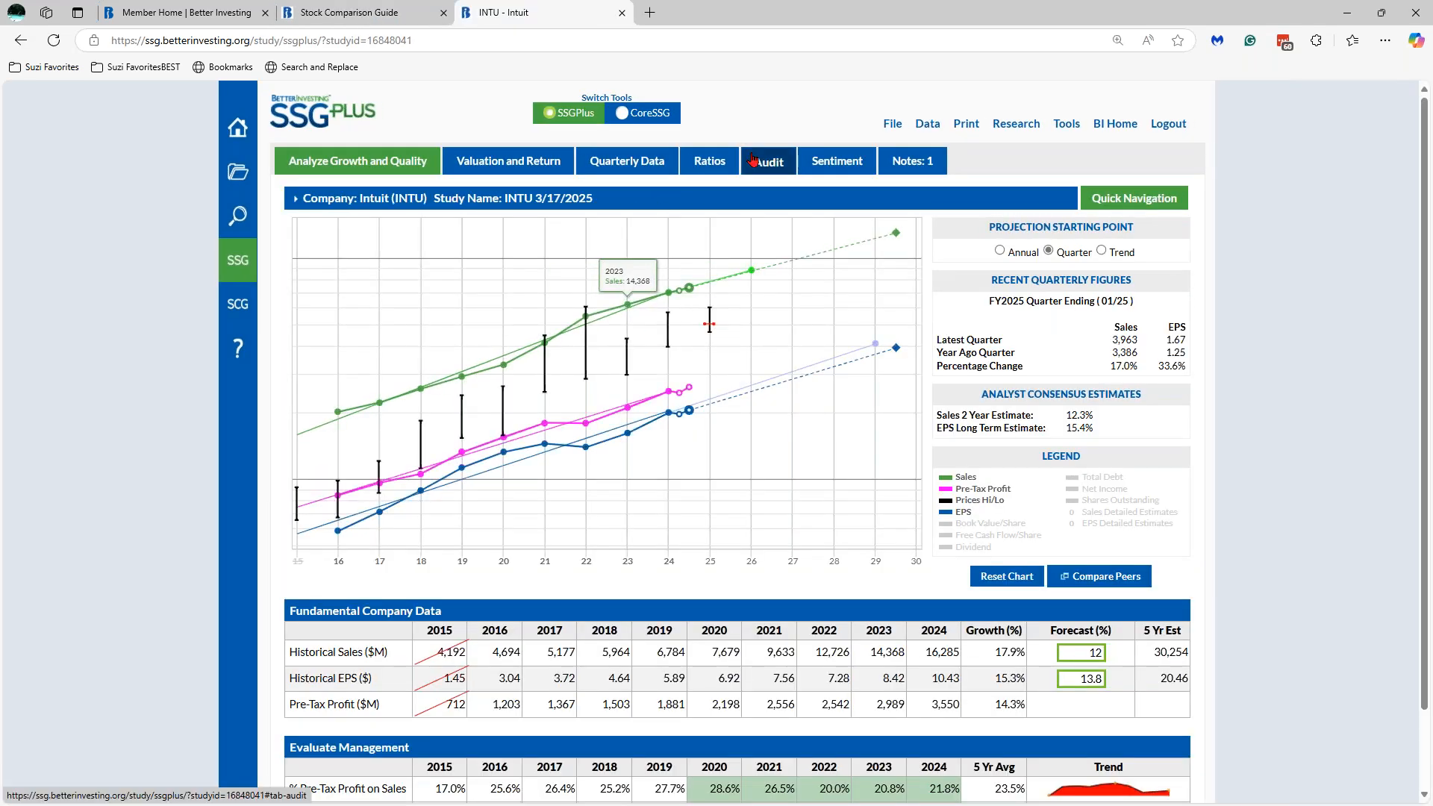
pyautogui.click(357, 15)
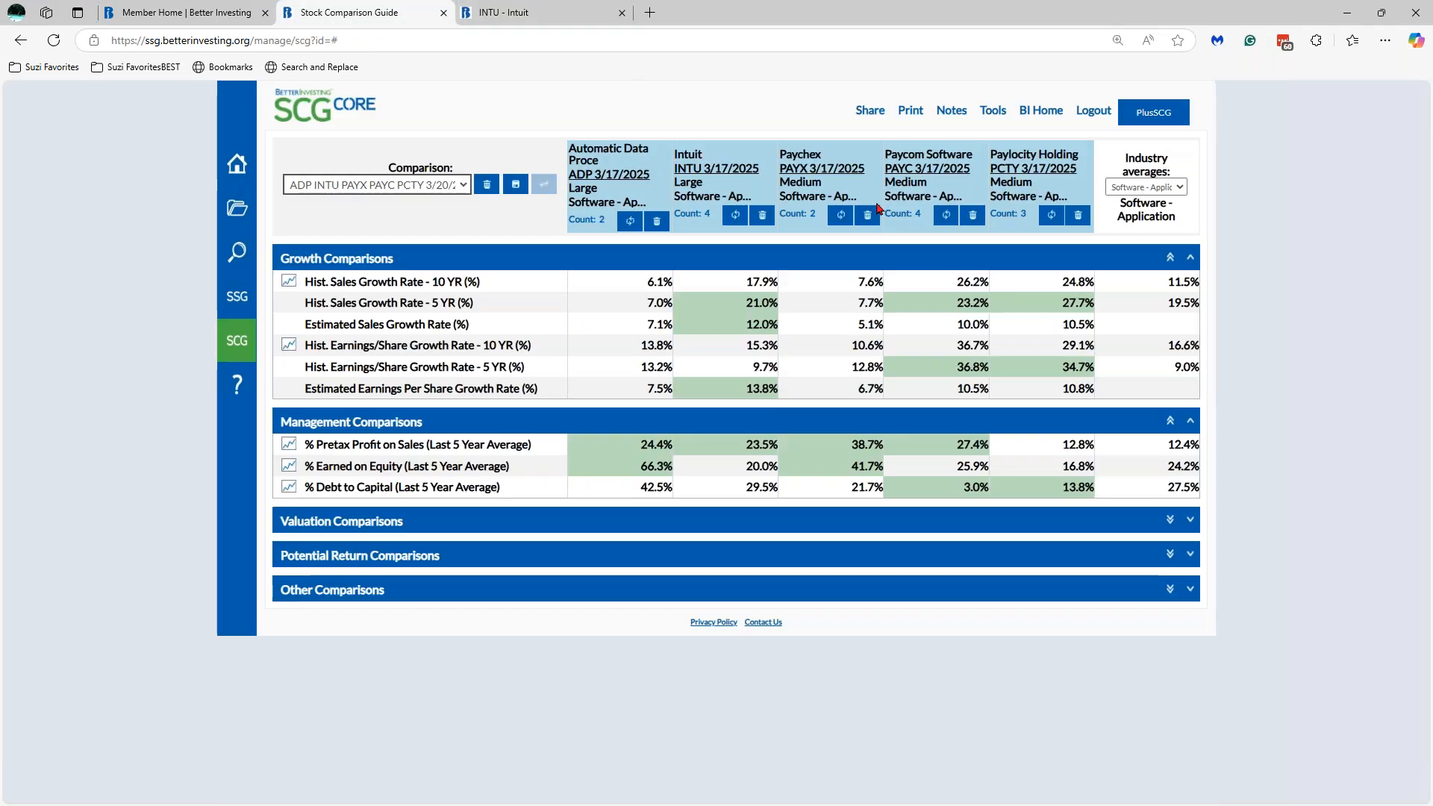
pyautogui.click(832, 170)
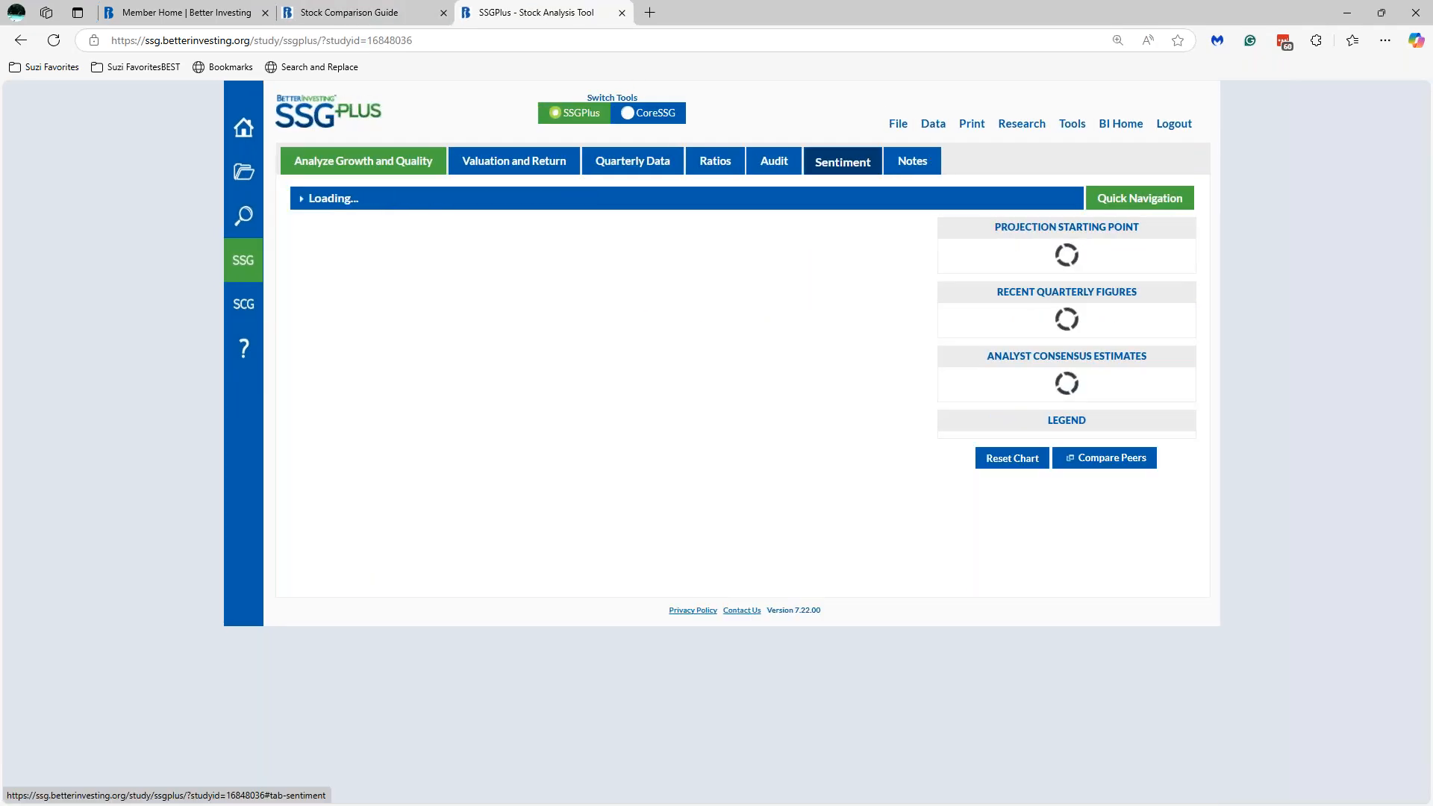
pyautogui.click(371, 15)
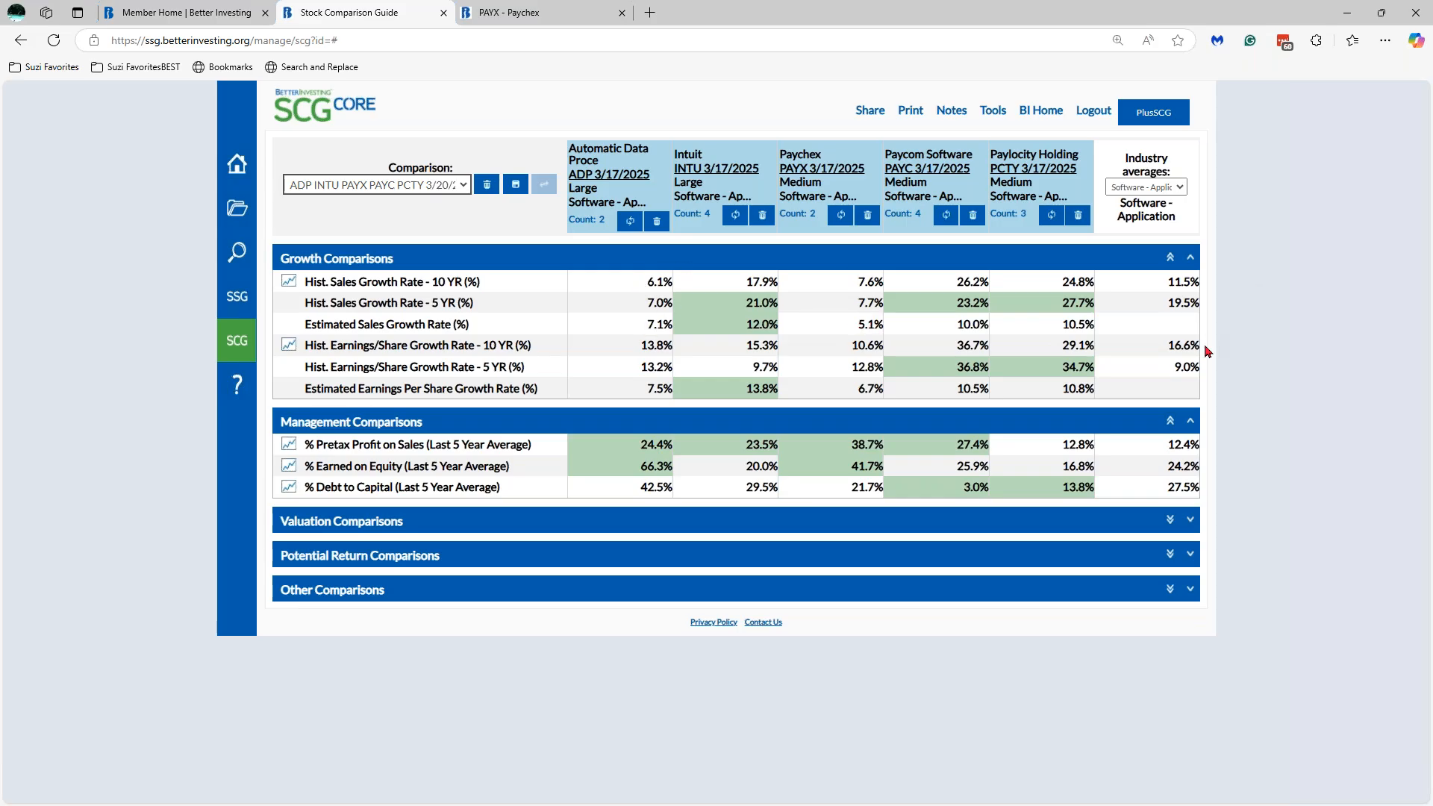
# - Expand Valuation Comparisons to show Present Price, P/E, Price Indicator and Upside/Downside rows
pyautogui.click(1190, 521)
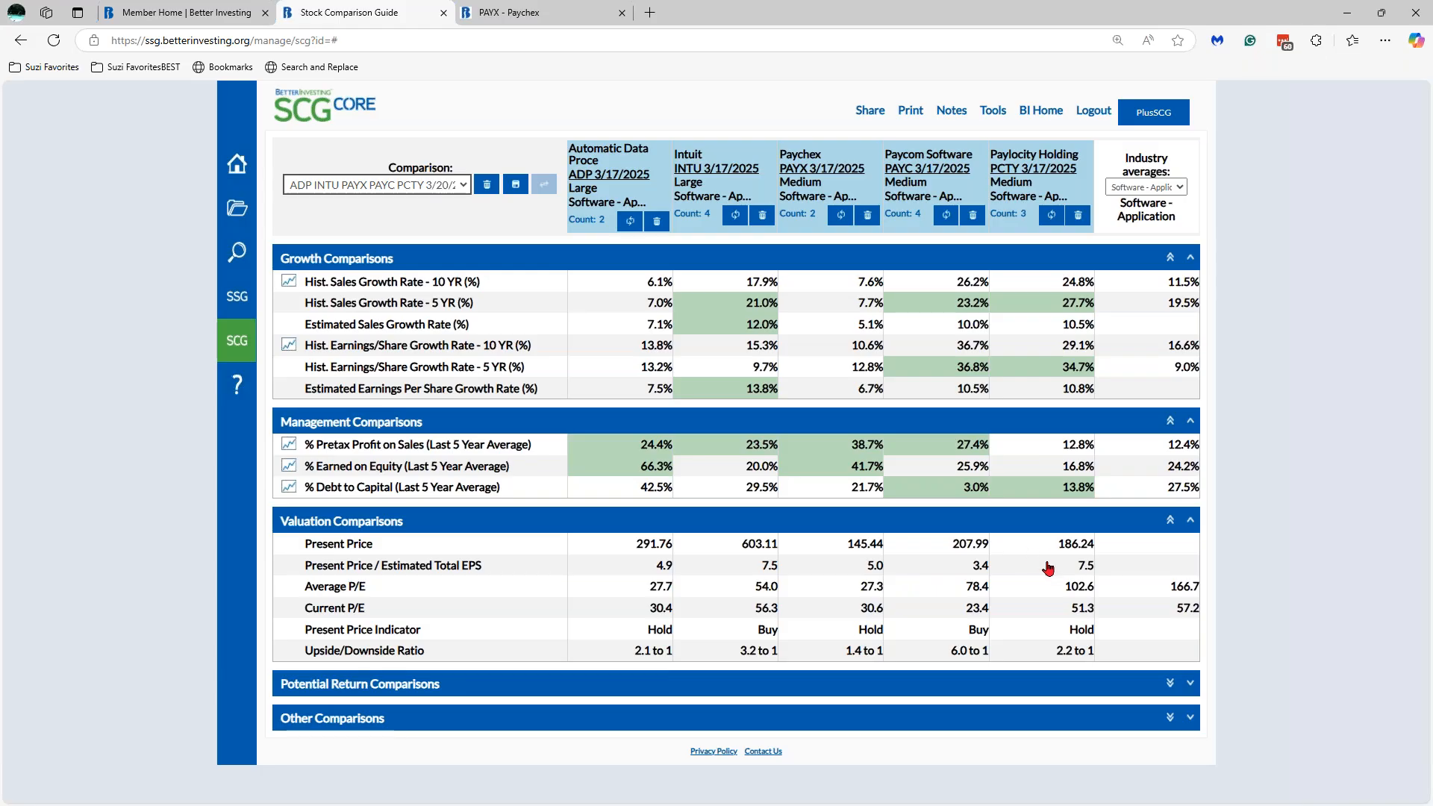
# - Mark Paycom's 3.4 Present Price / Estimated Total EPS green, leaving ADP's 4.9 and Paychex's 5.0 unmarked
pyautogui.click(959, 569)
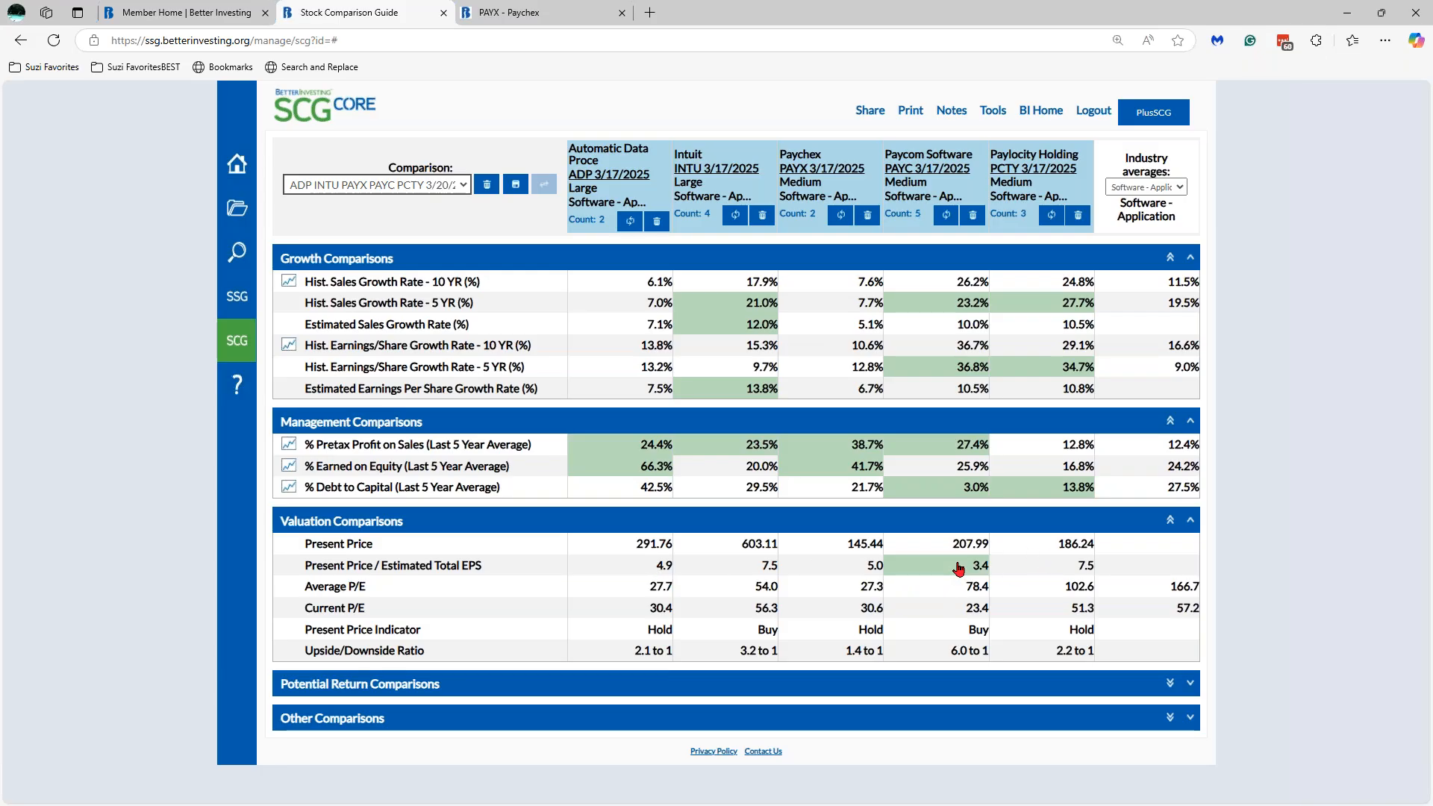
pyautogui.click(663, 569)
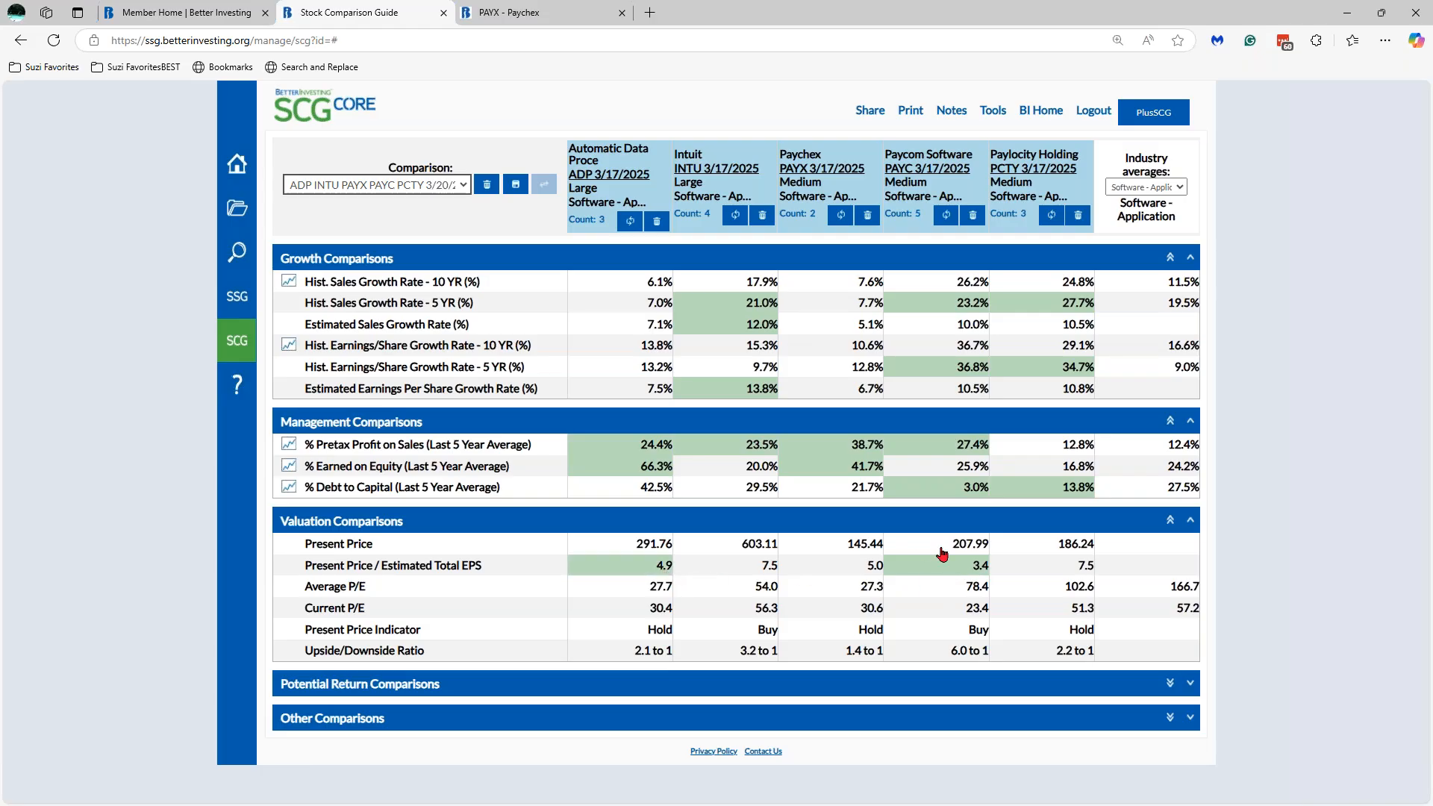
pyautogui.click(856, 565)
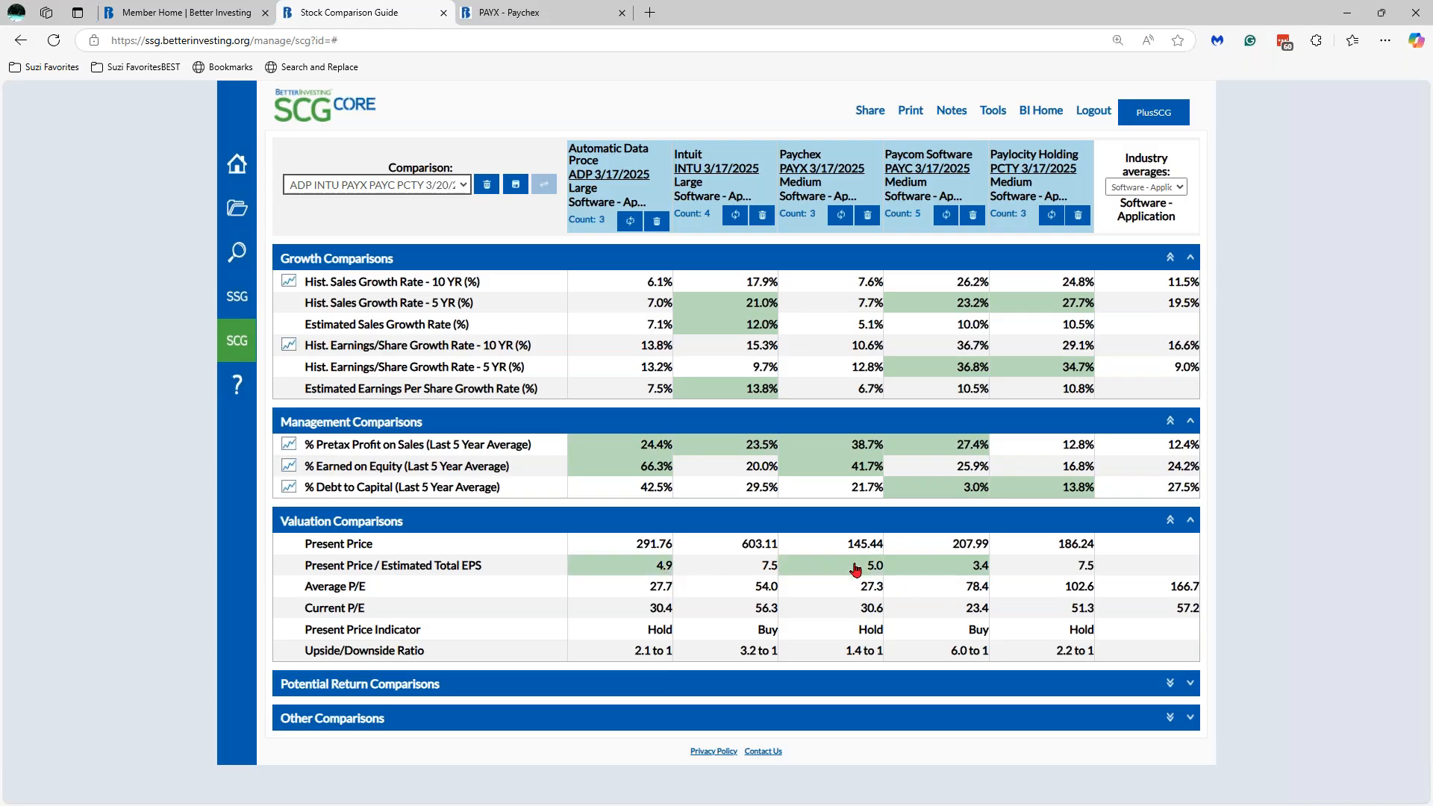
pyautogui.click(856, 565)
pyautogui.click(635, 571)
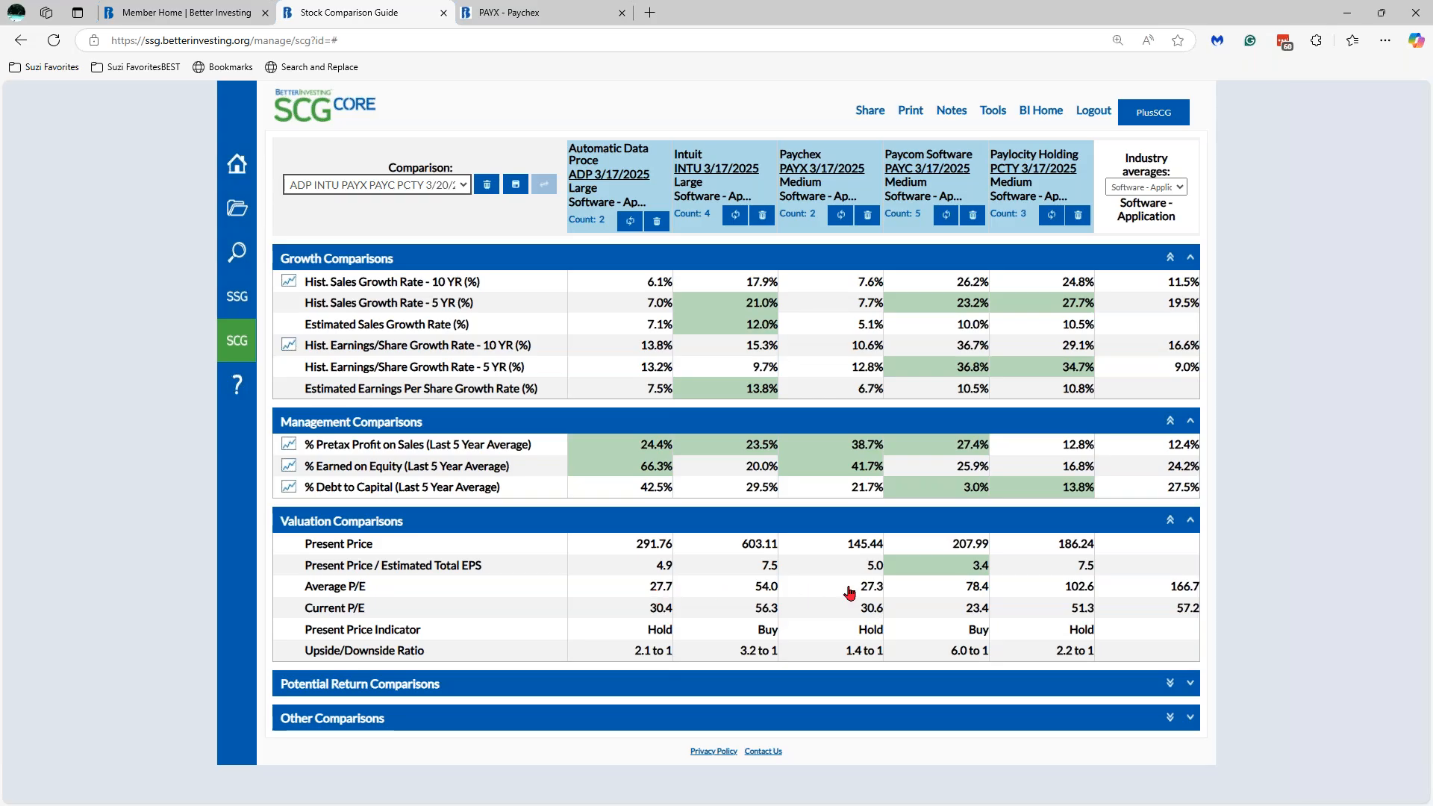
# - Green-mark Intuit's 54.0 Average P/E and Buy, Paycom's Buy and 6.0 to 1, then expand Potential Return Comparisons
pyautogui.click(739, 589)
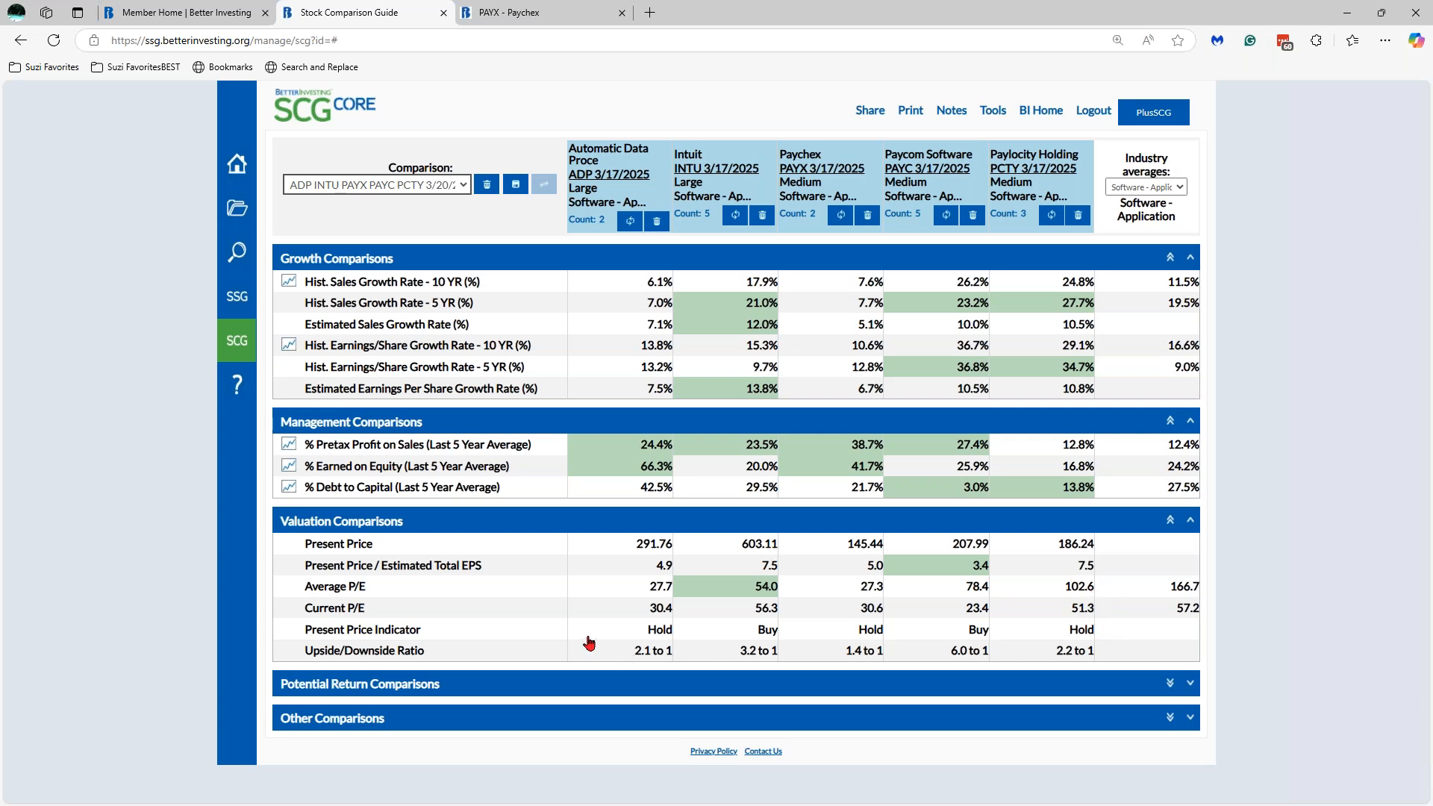
pyautogui.click(755, 636)
pyautogui.click(942, 633)
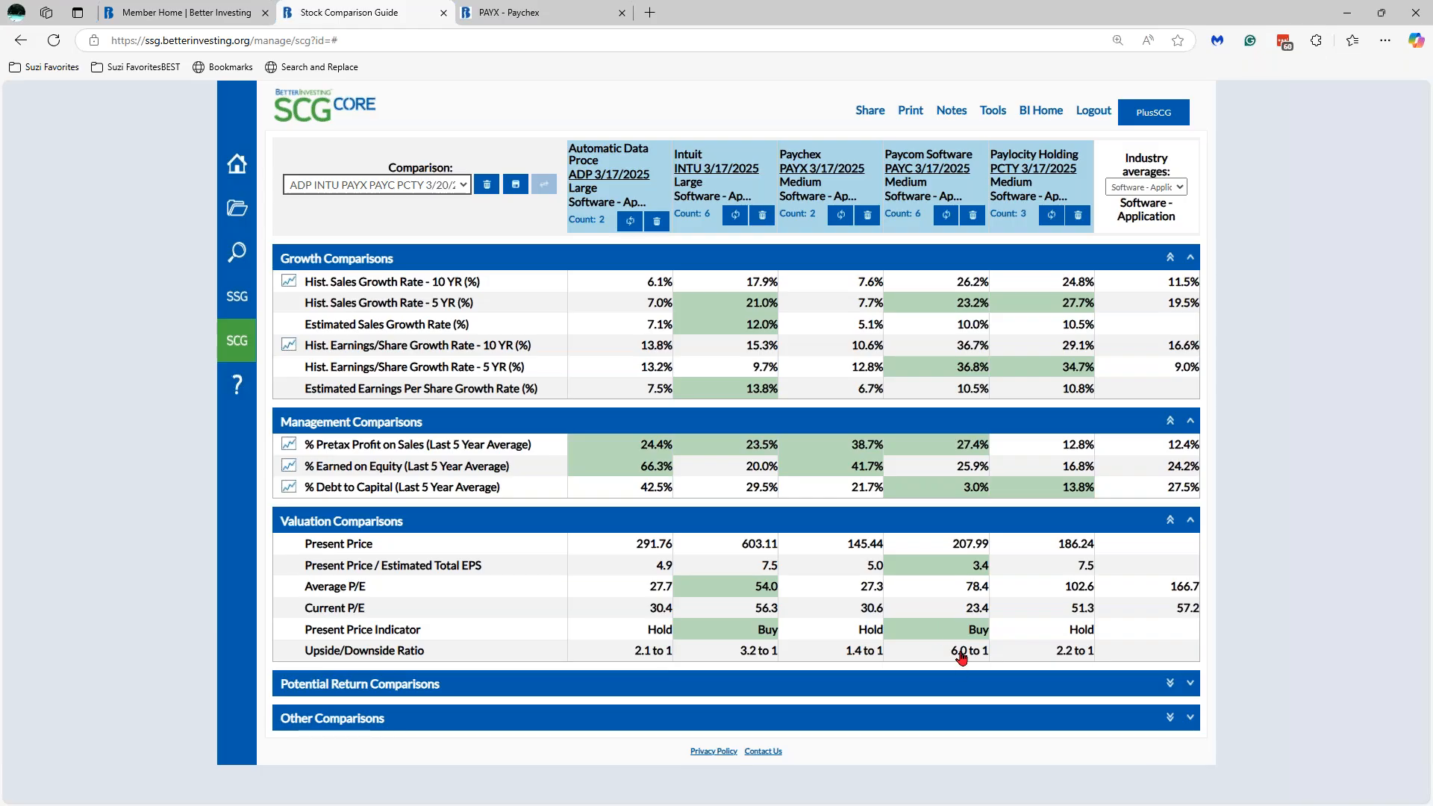
pyautogui.click(961, 657)
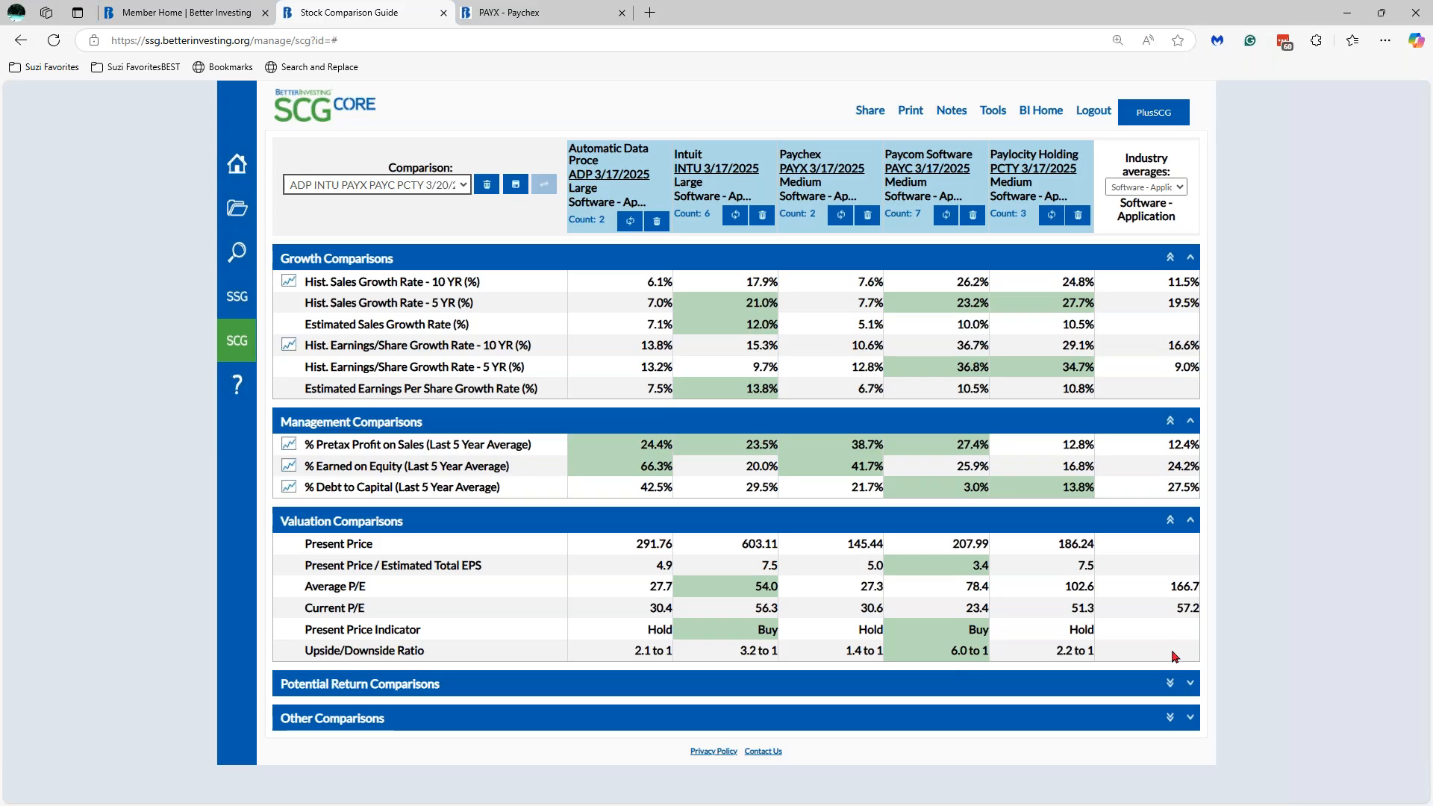
pyautogui.click(1190, 684)
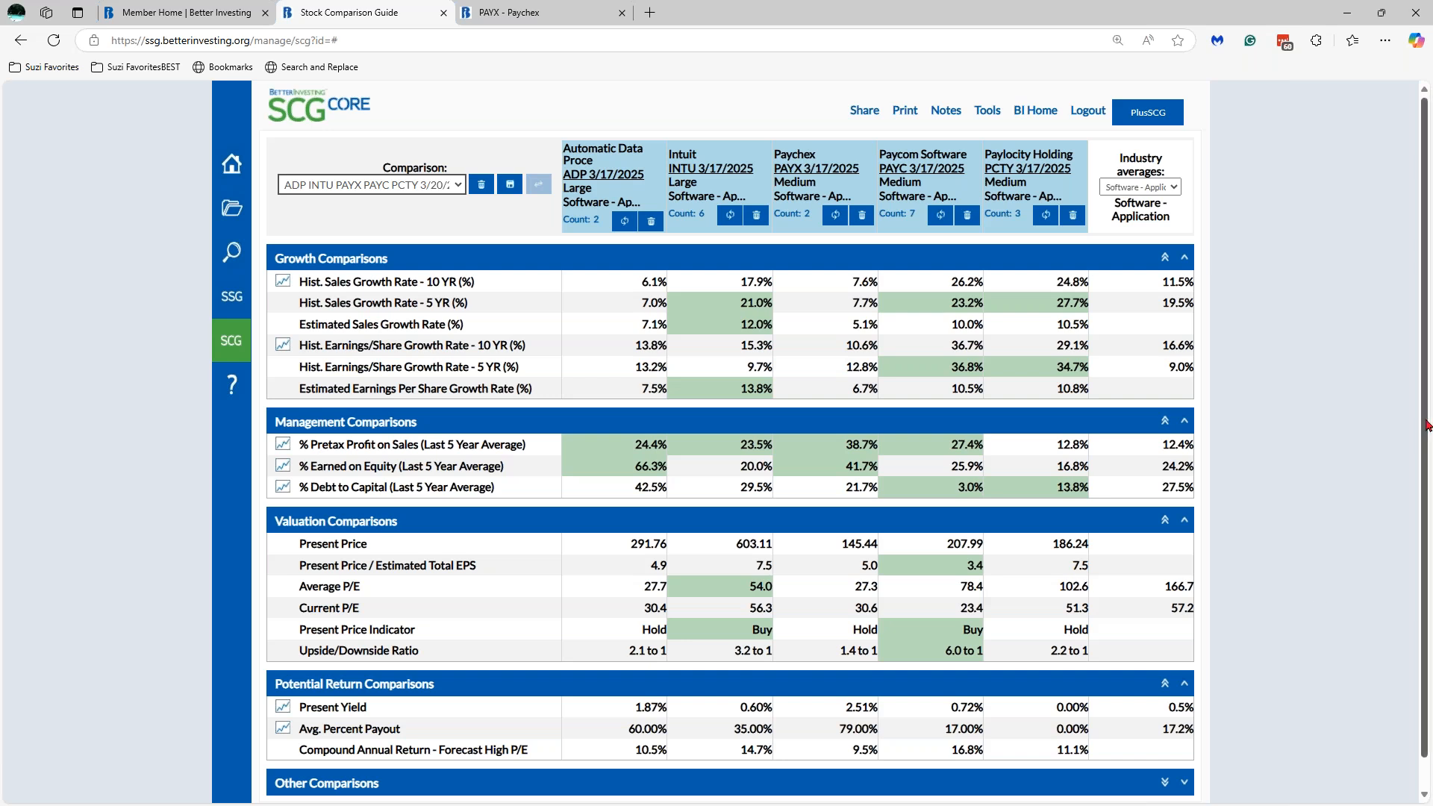
# - Mark as best ADP's 1.87% yield, Paychex's 2.51% yield, ADP's 60.00% payout and Paycom's 16.8% return
pyautogui.scroll(-1, 1426, 426)
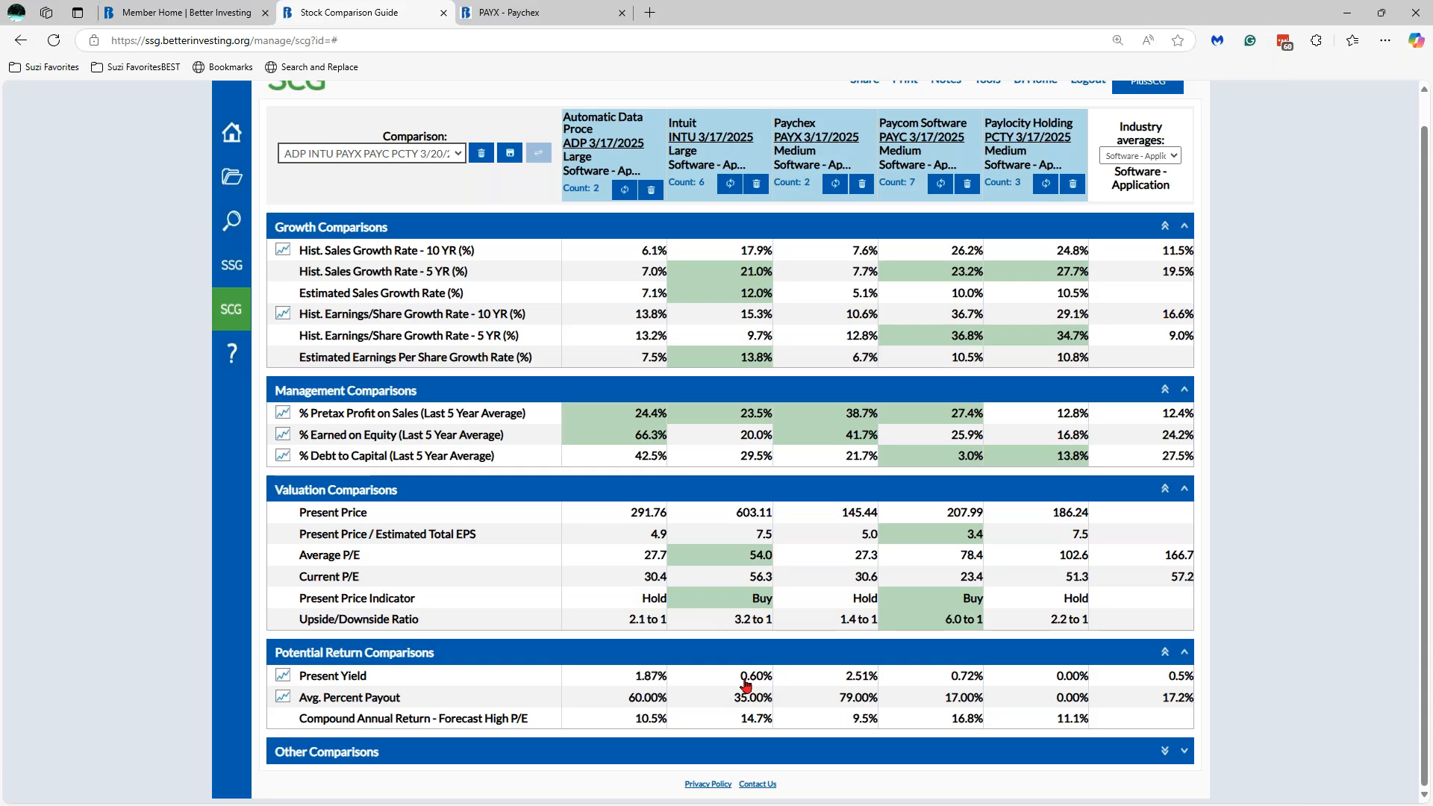
pyautogui.click(650, 677)
pyautogui.click(871, 678)
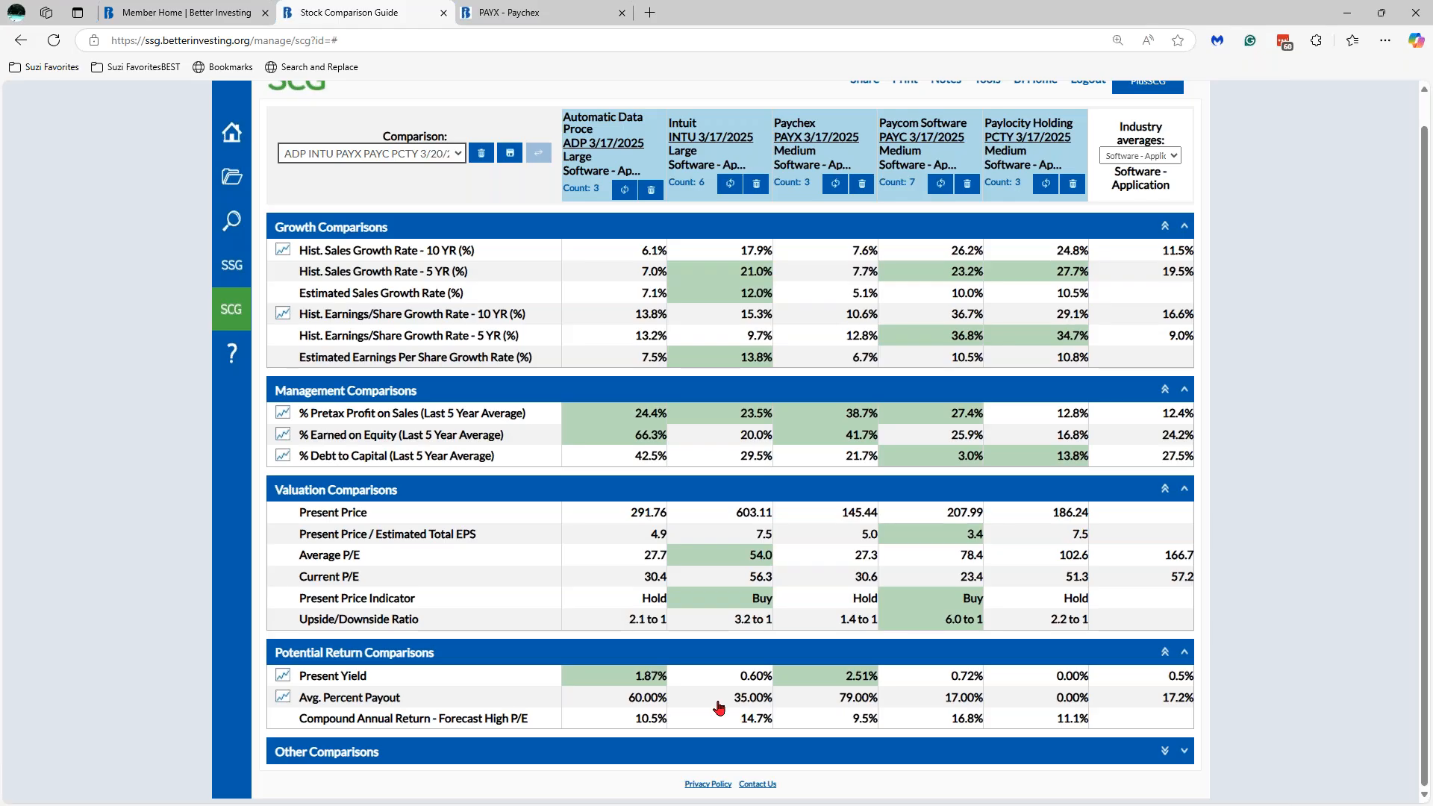
pyautogui.click(643, 702)
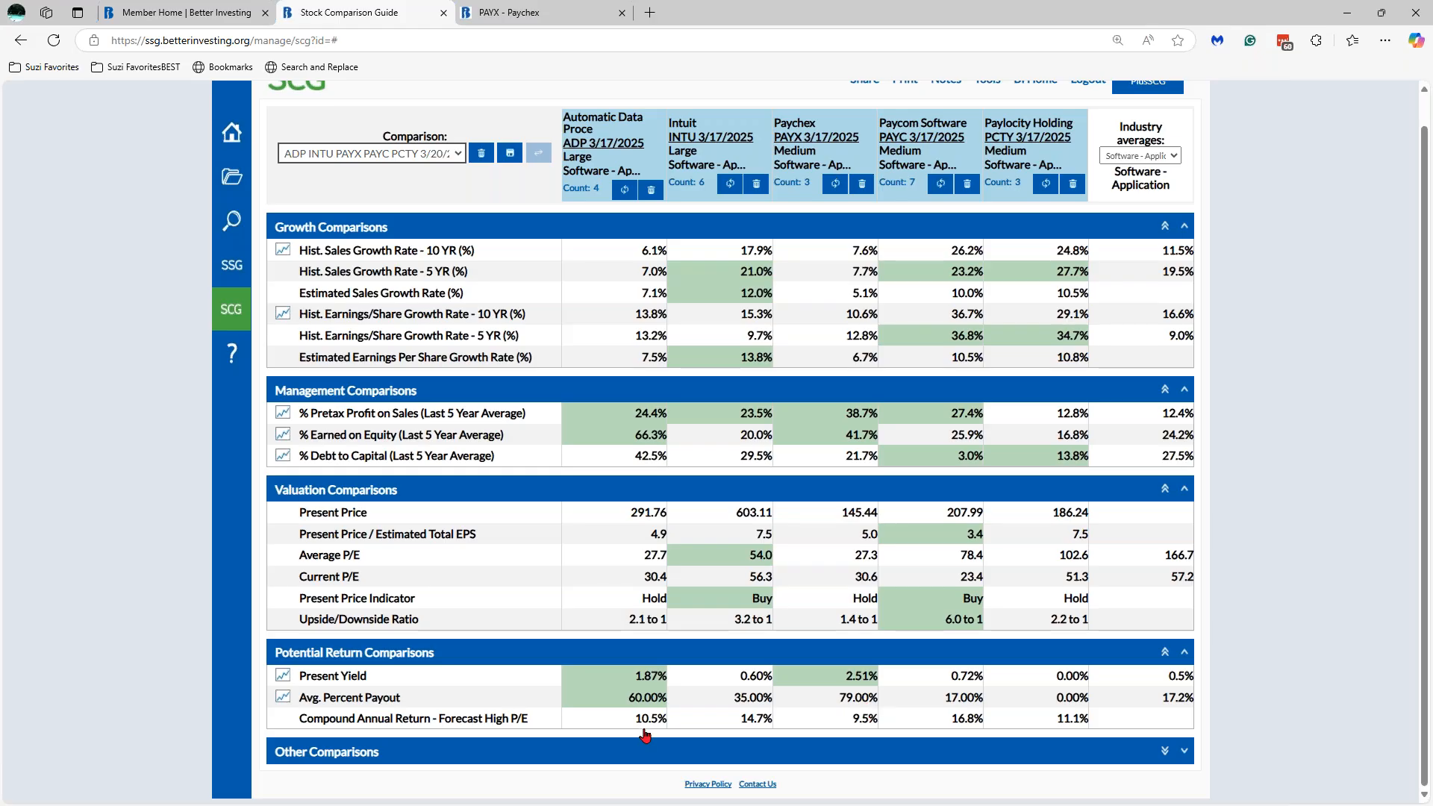
pyautogui.click(948, 723)
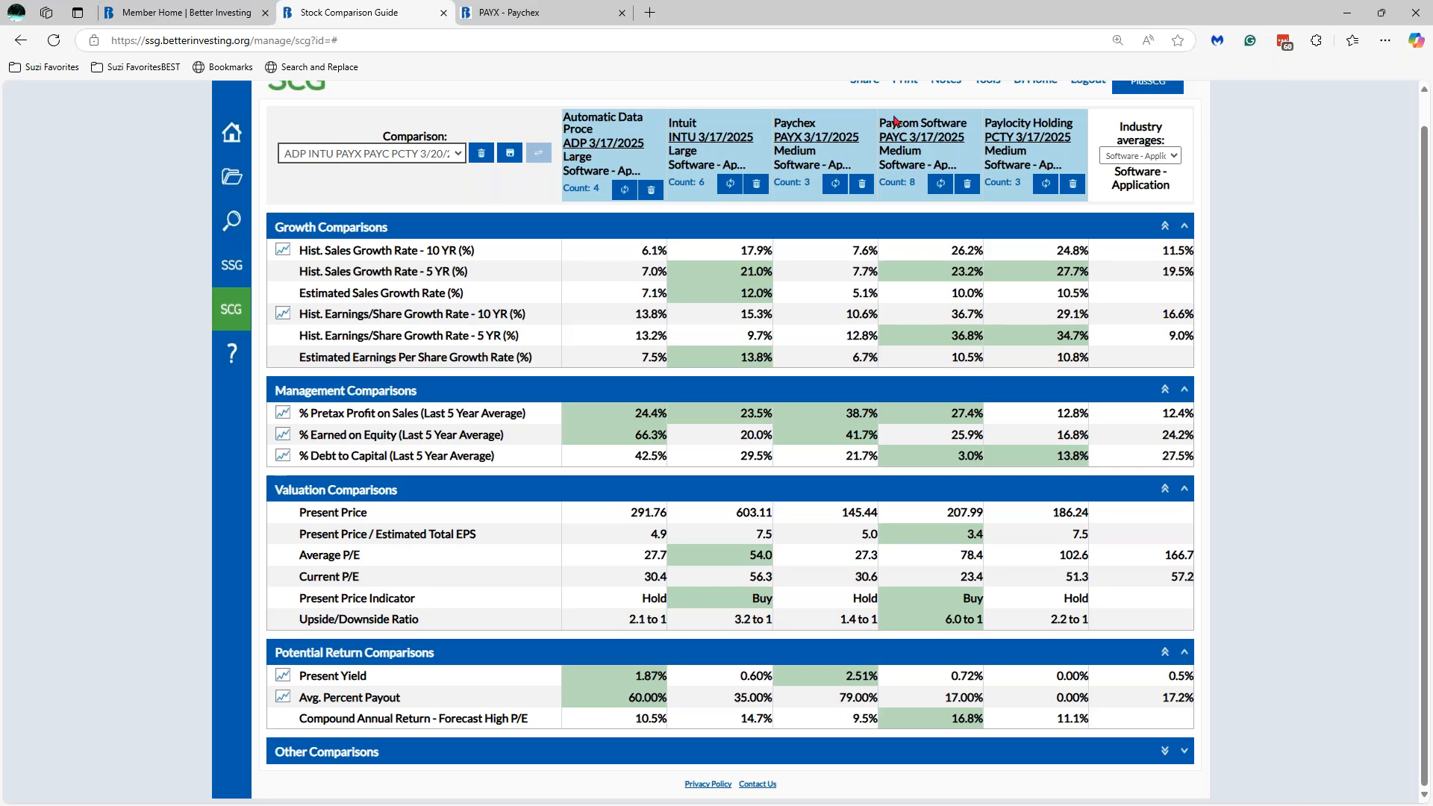
# - Open and review the PAYC 3/17/2025 study, then return to the Stock Comparison Guide
pyautogui.click(925, 140)
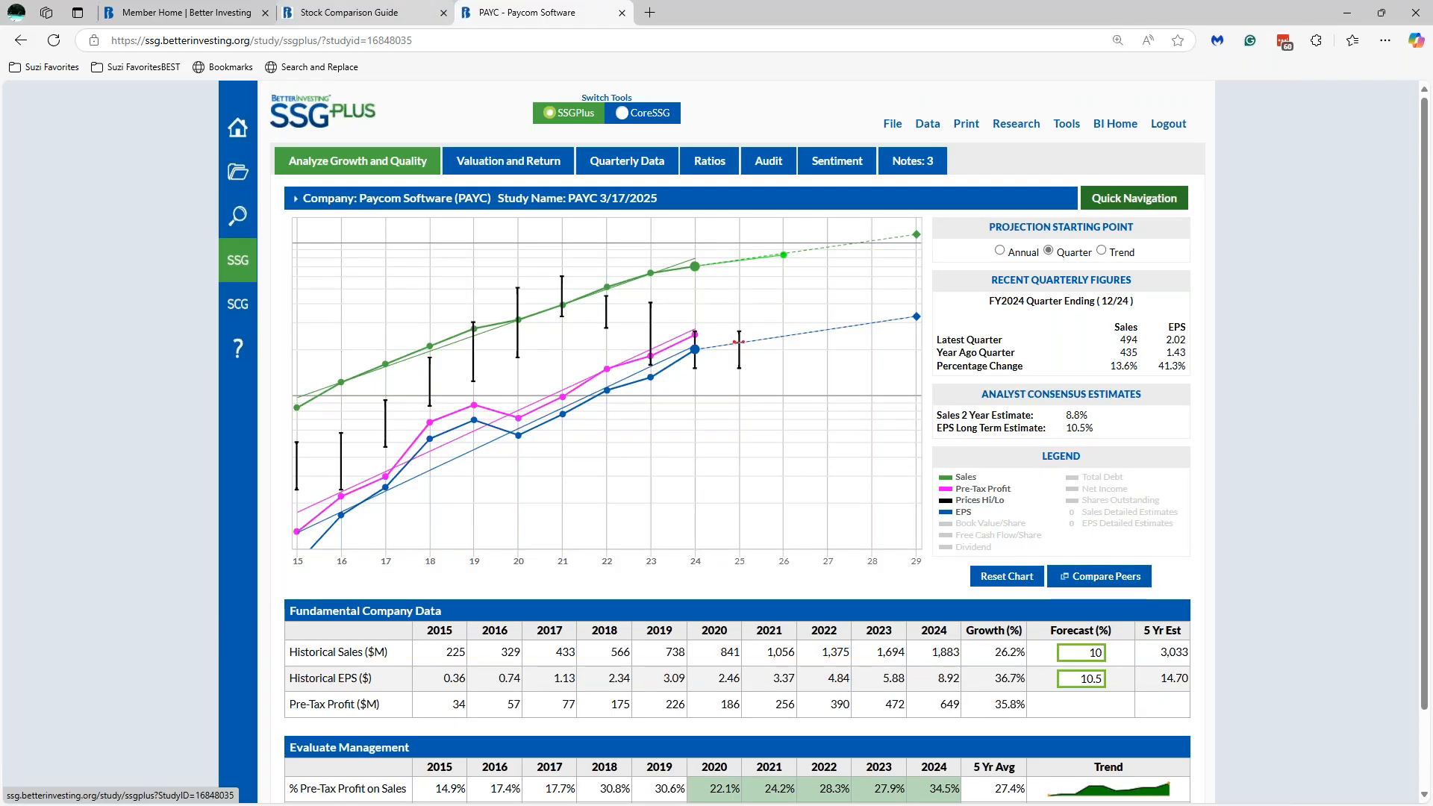
pyautogui.scroll(-2, 739, 448)
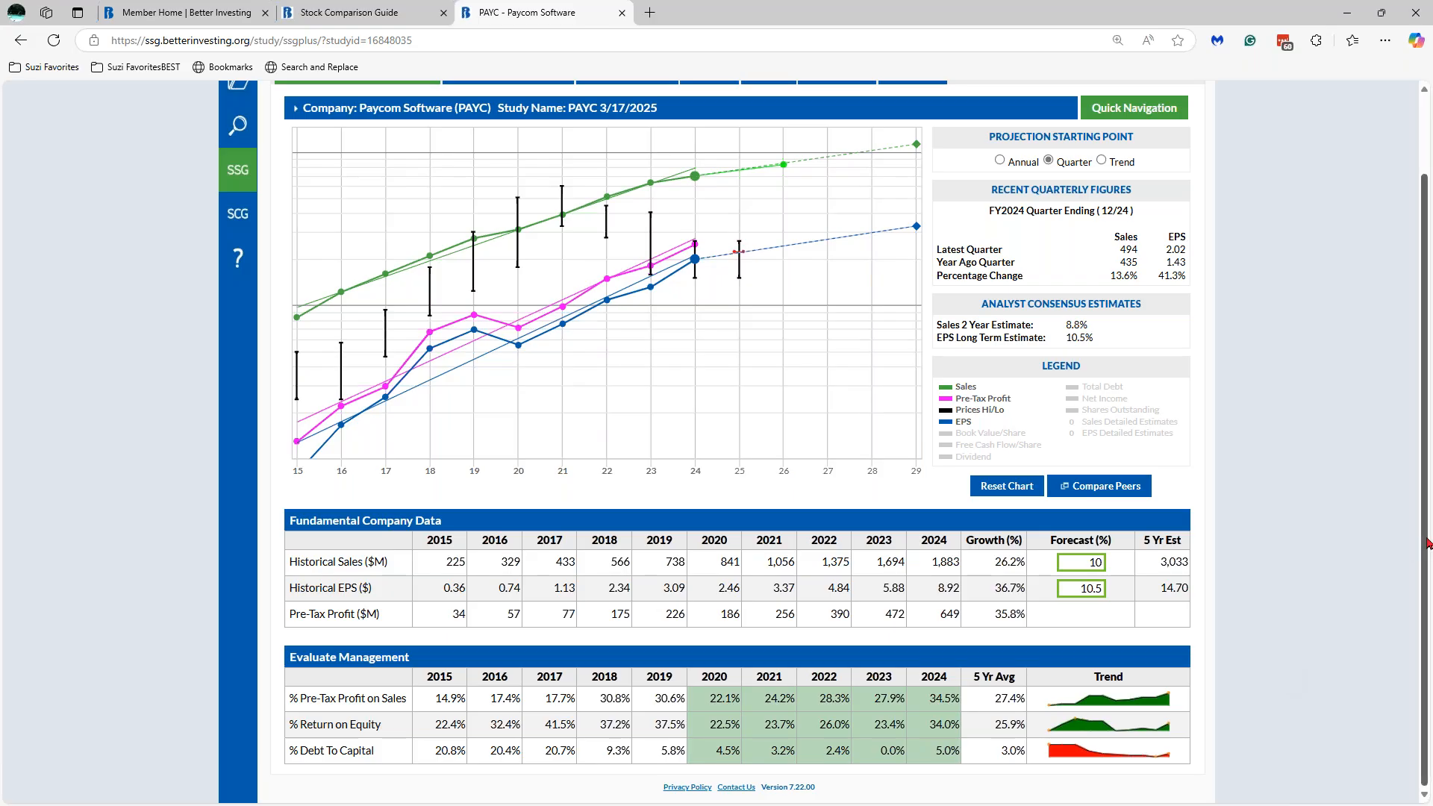
pyautogui.scroll(2, 783, 255)
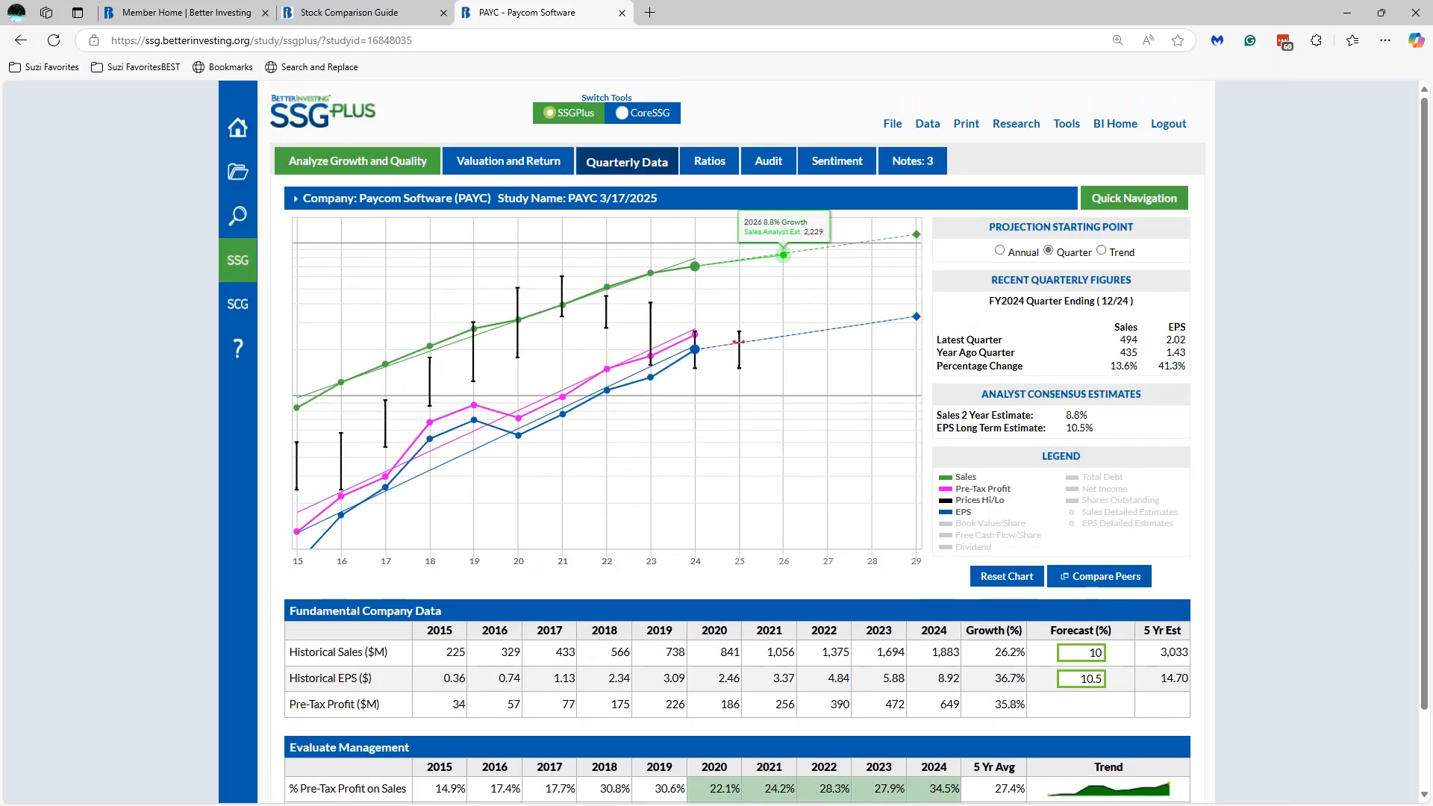
pyautogui.click(374, 15)
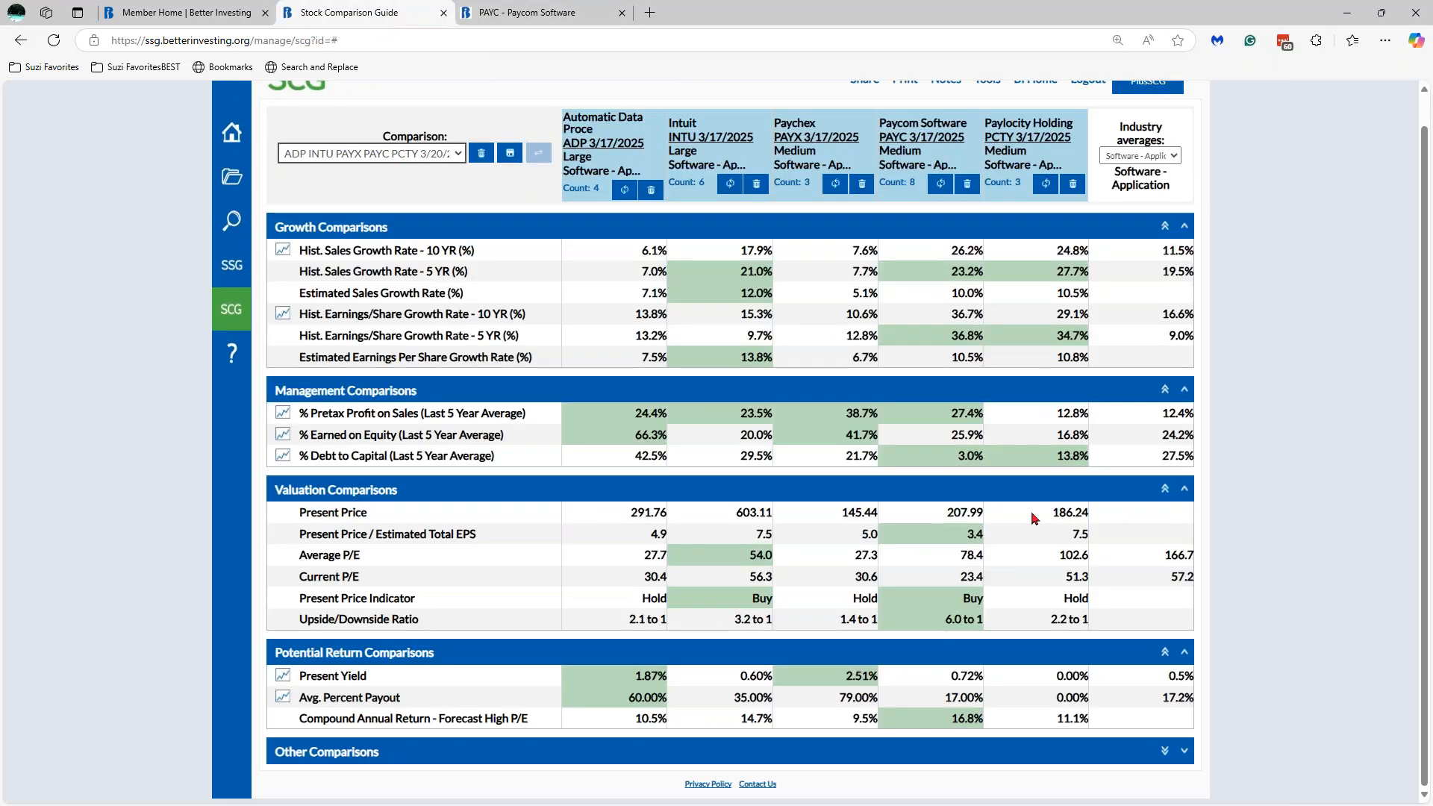
pyautogui.click(1184, 750)
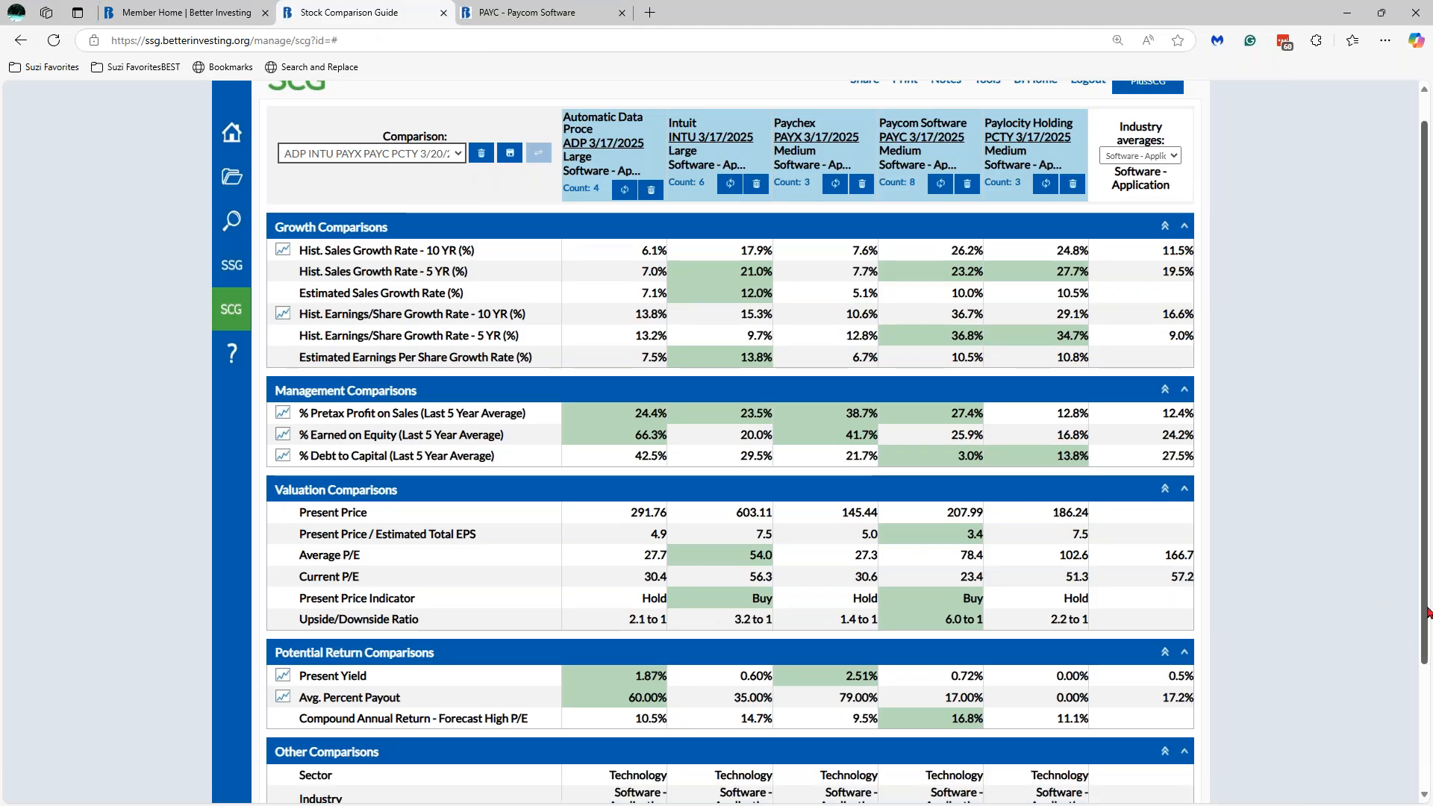
pyautogui.scroll(-1, 1425, 608)
pyautogui.scroll(-2, 609, 721)
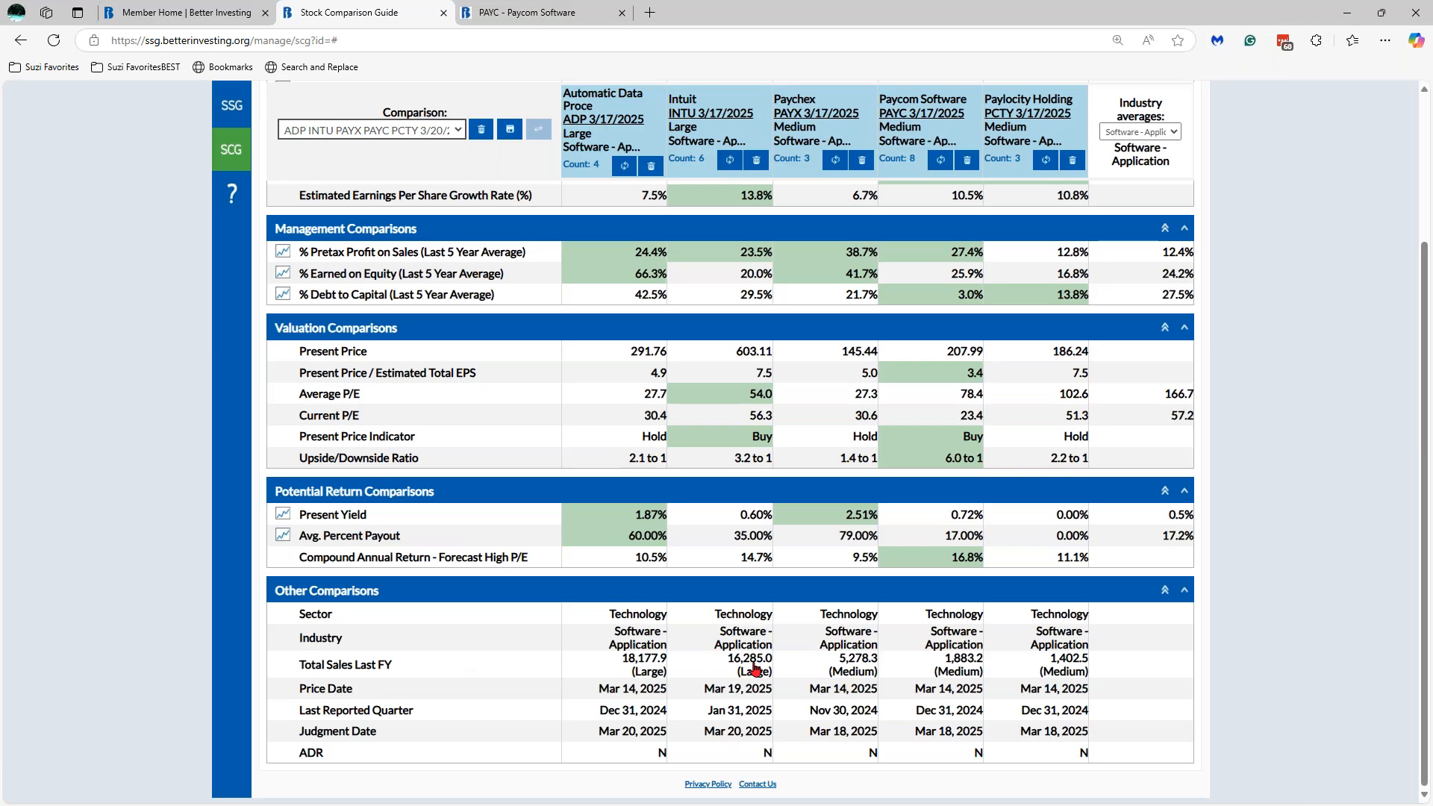
pyautogui.click(851, 674)
pyautogui.click(935, 672)
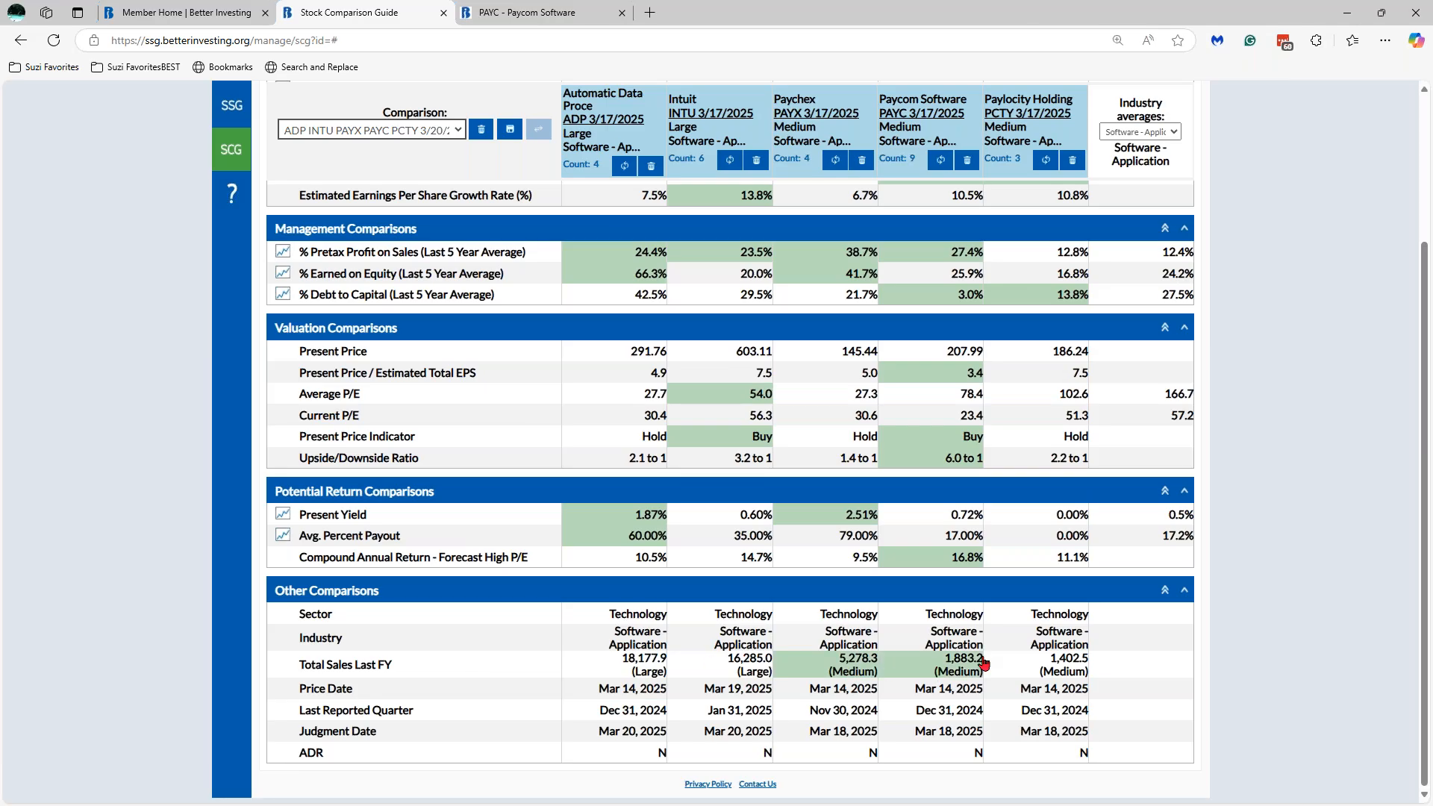
pyautogui.click(1069, 661)
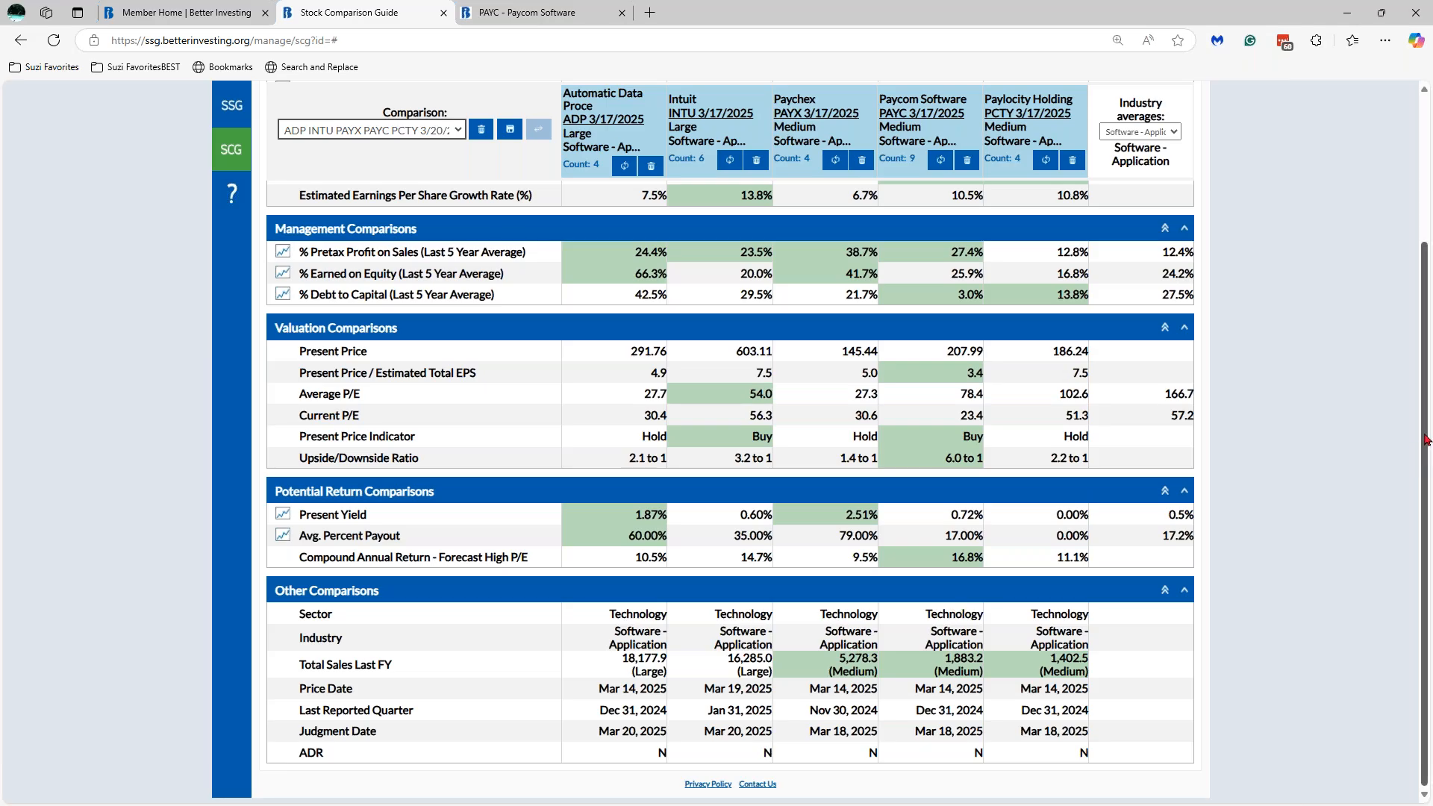
pyautogui.moveTo(1425, 454); pyautogui.dragTo(1423, 309)
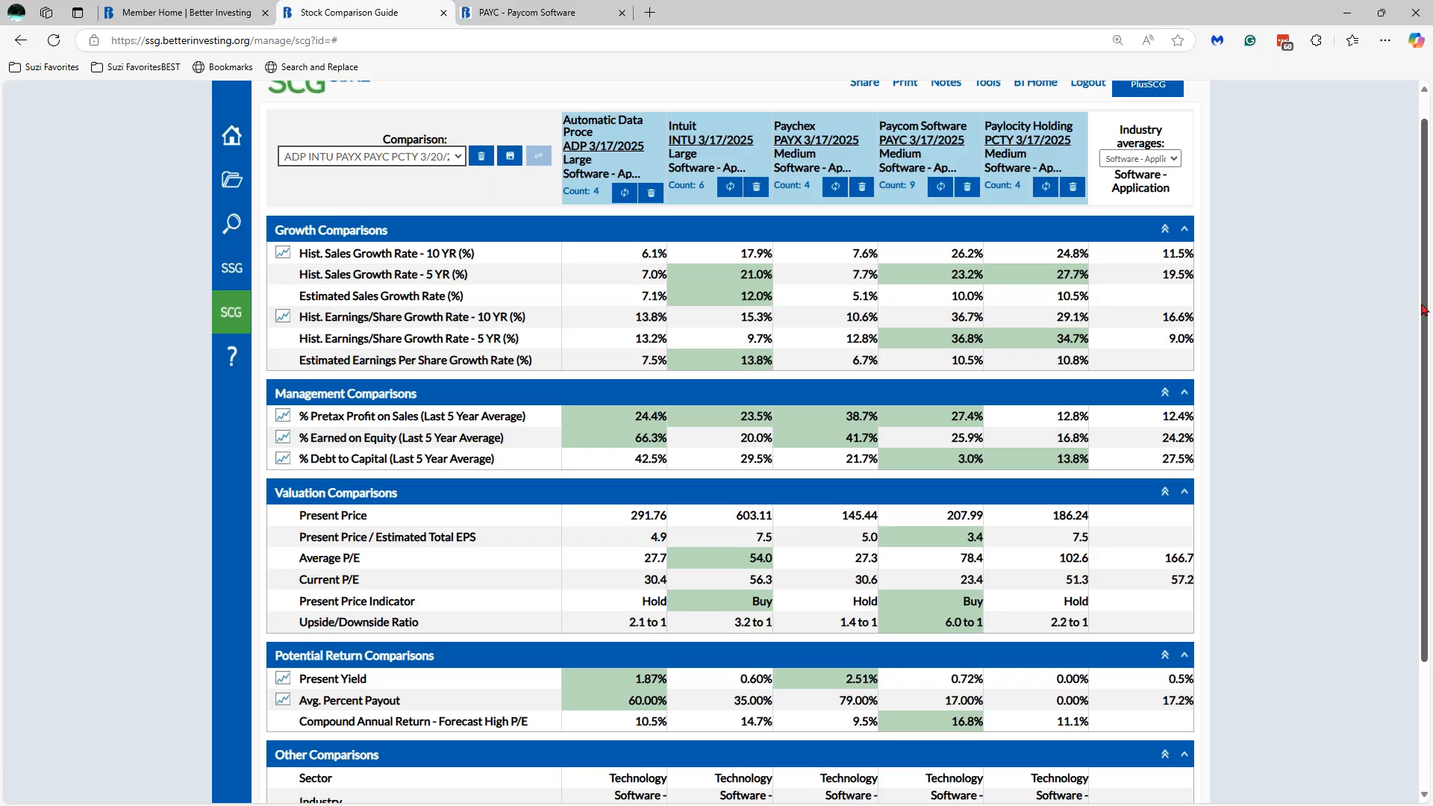
# - Duplicate the Paycom study's browser tab
pyautogui.click(561, 14)
pyautogui.rightClick(561, 14)
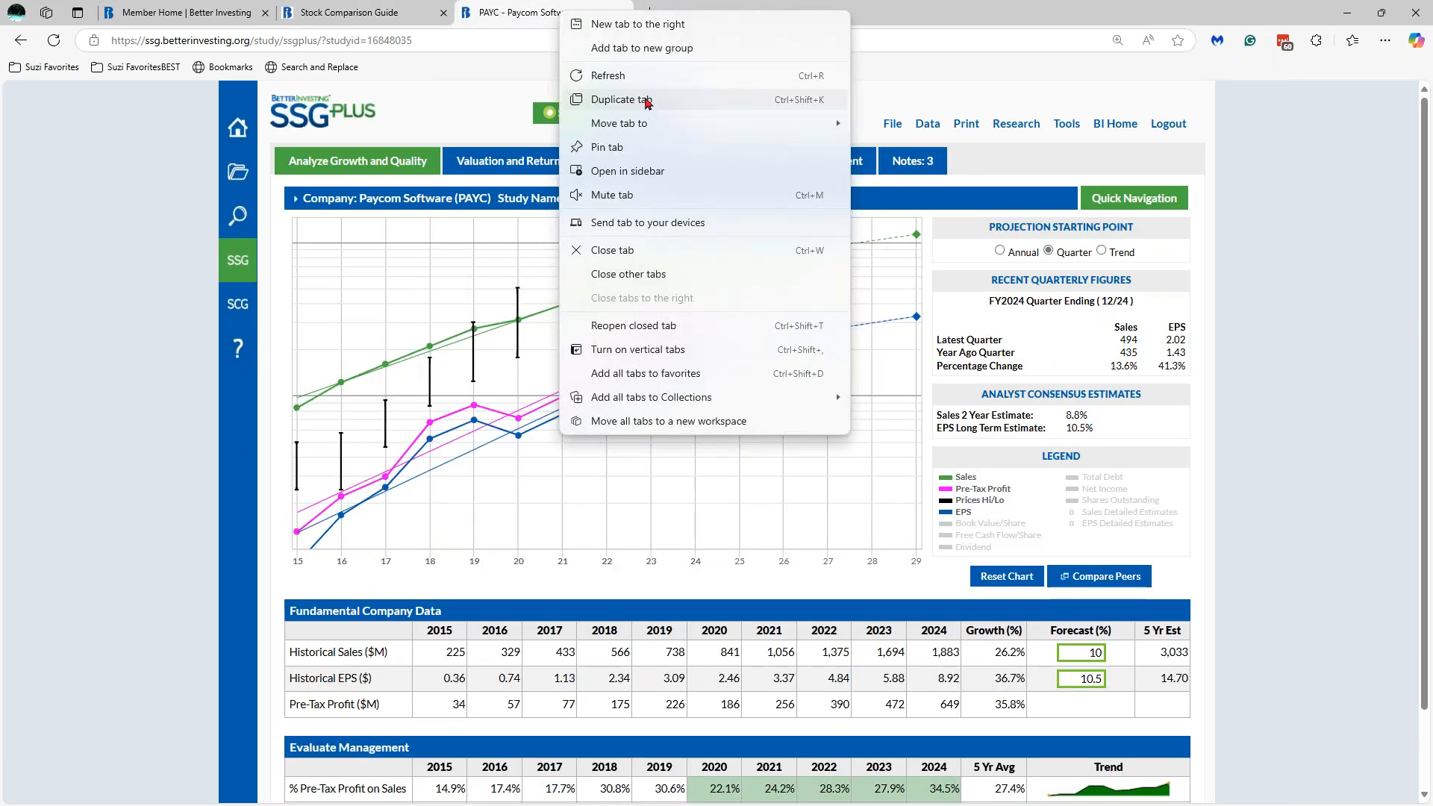
pyautogui.click(646, 104)
# - Open the ADP study from the comparison guide, review the Paycom study, and return to the guide
pyautogui.click(340, 13)
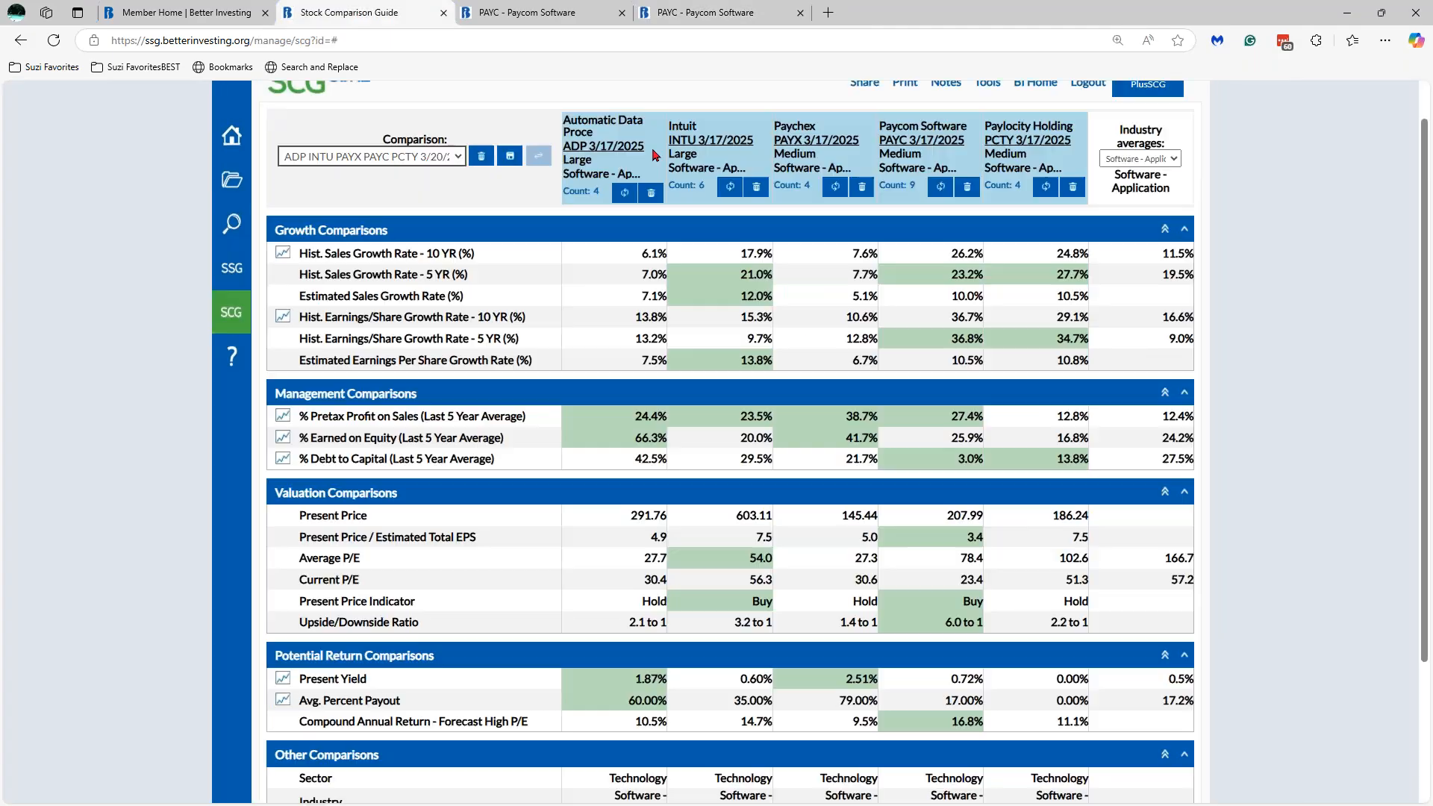
pyautogui.click(611, 149)
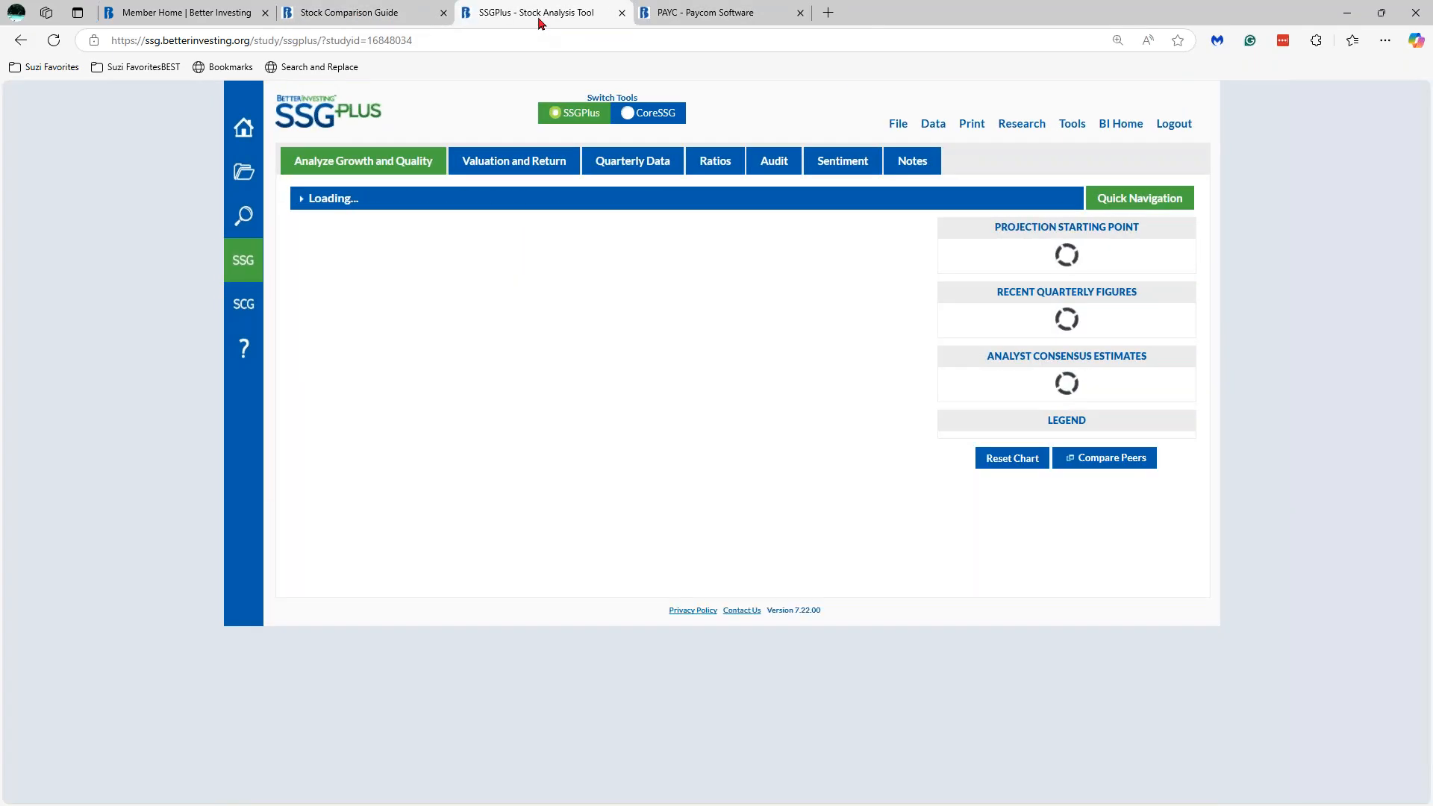
pyautogui.click(691, 12)
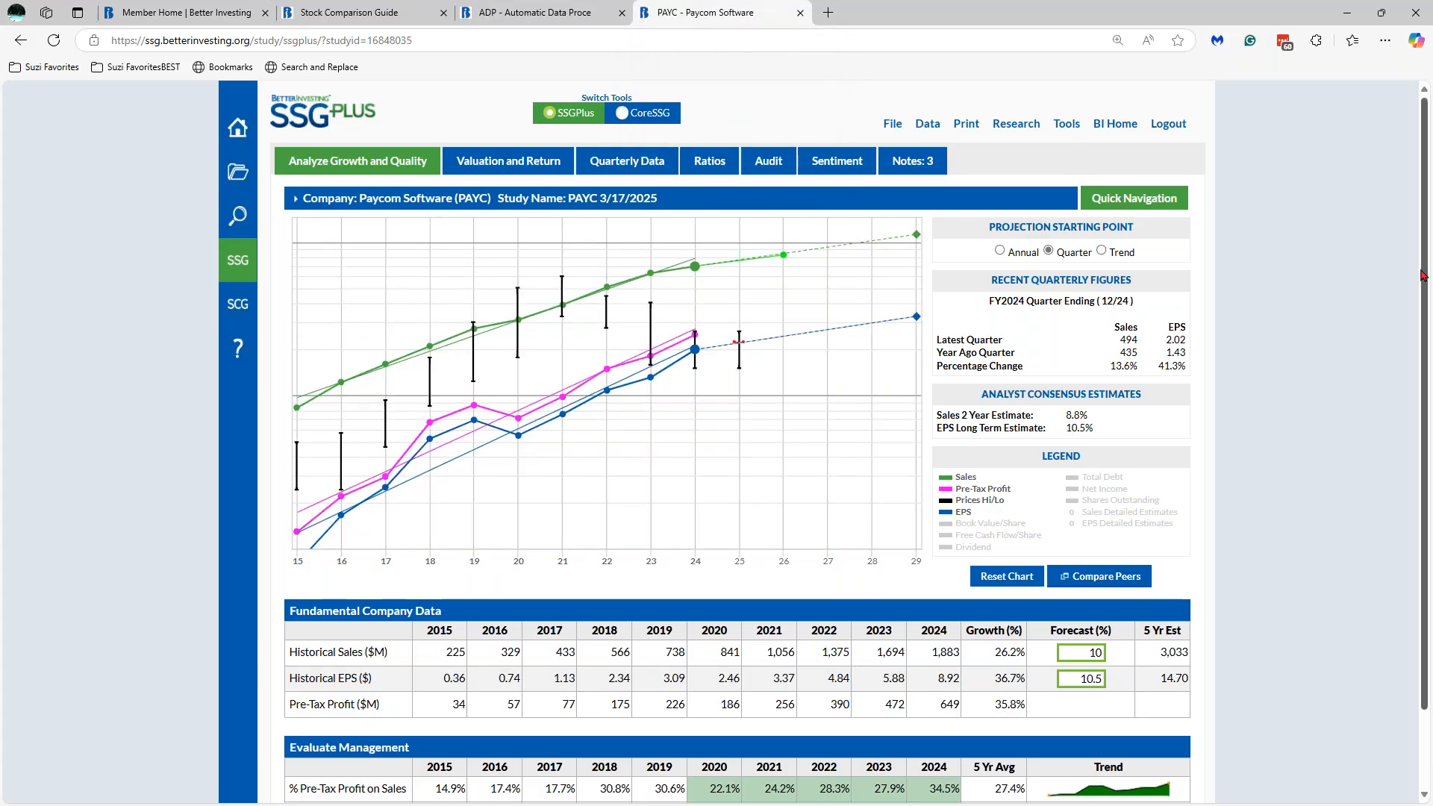
pyautogui.scroll(-2, 1423, 275)
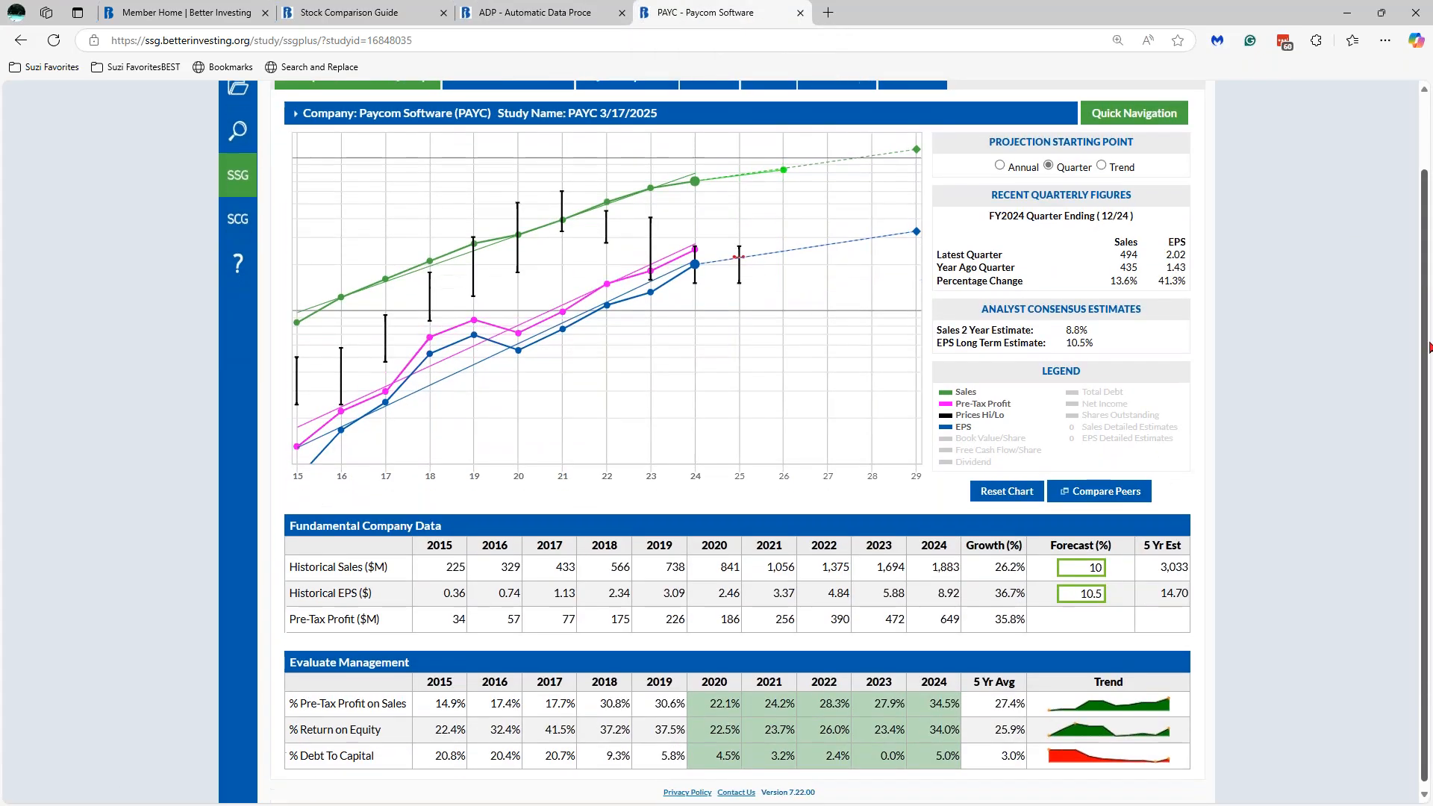
pyautogui.scroll(2, 1278, 254)
pyautogui.click(342, 19)
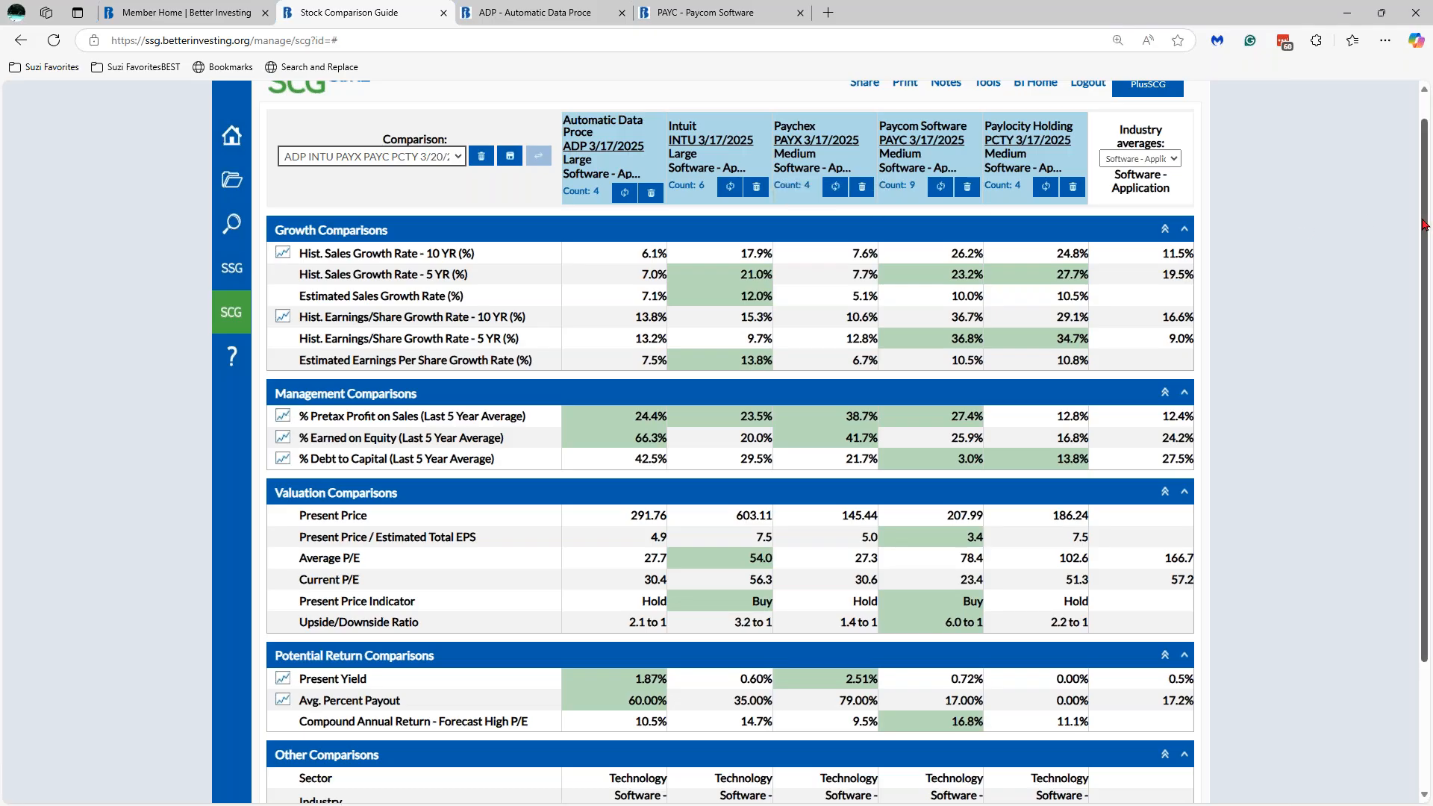
# - Switch the comparison to the Plus view and scroll down to the extra valuation rows
pyautogui.scroll(1, 1423, 223)
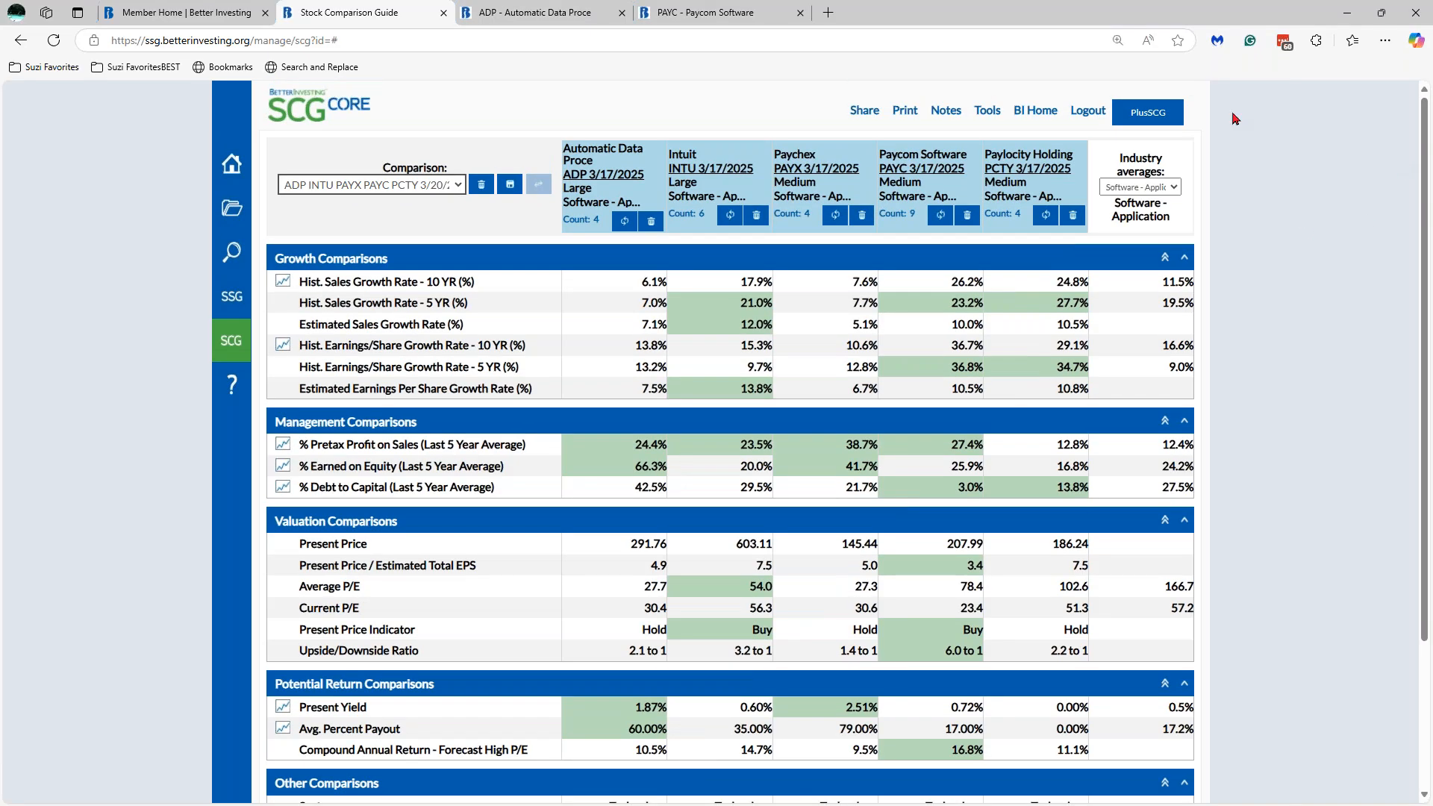
pyautogui.click(1154, 118)
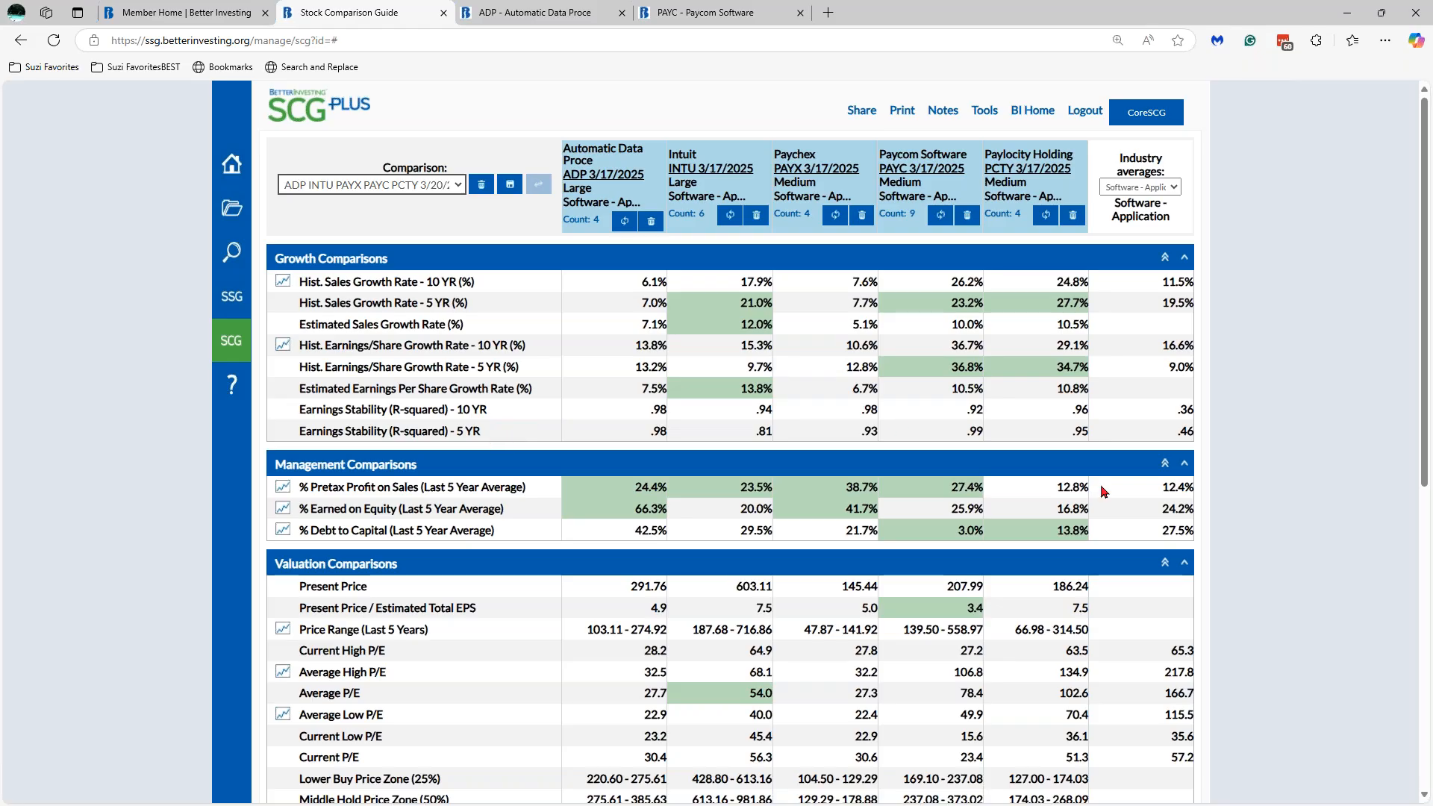
pyautogui.rightClick(1430, 279)
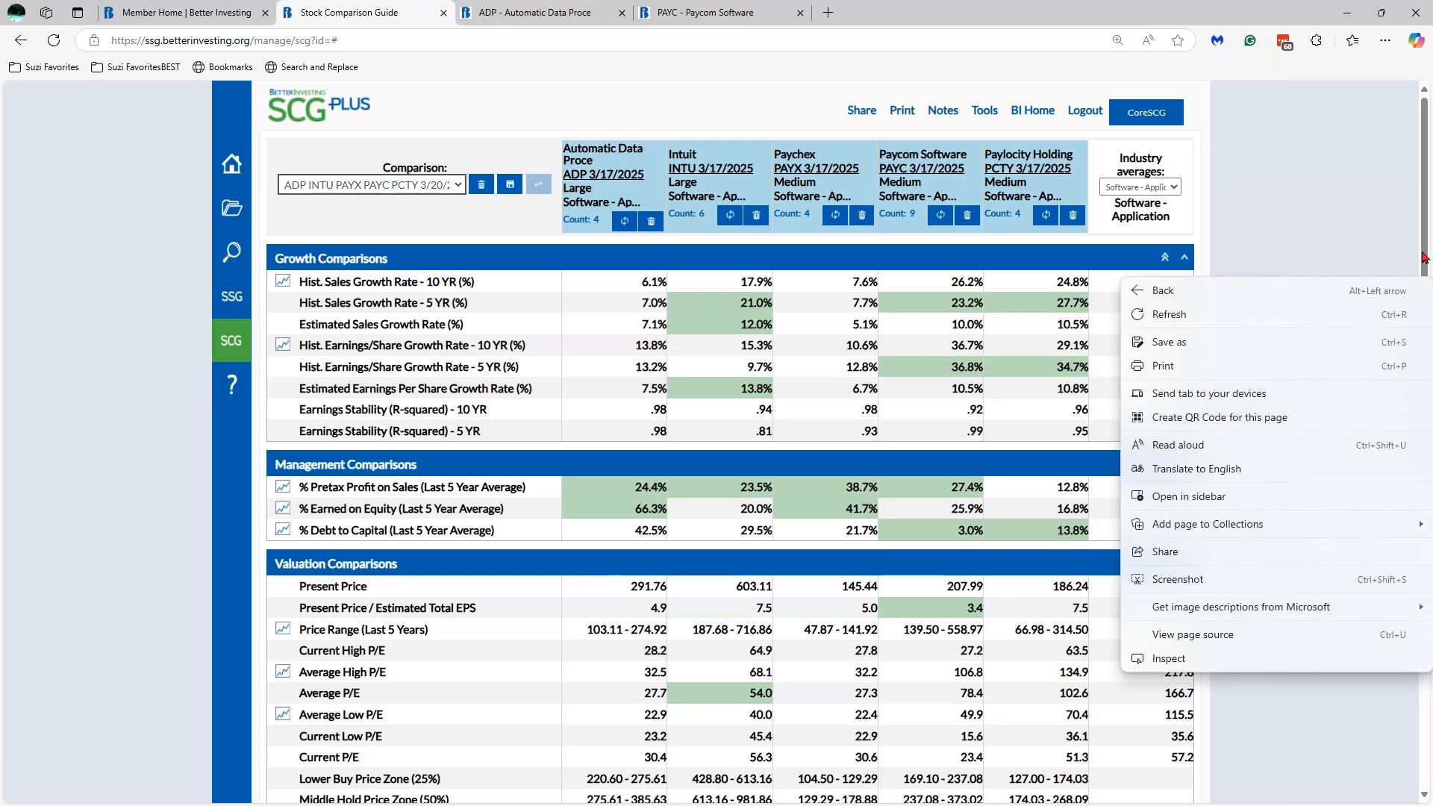
pyautogui.click(1426, 256)
pyautogui.rightClick(1426, 324)
pyautogui.click(1427, 312)
pyautogui.moveTo(1427, 325); pyautogui.dragTo(1427, 400)
pyautogui.scroll(-2, 447, 379)
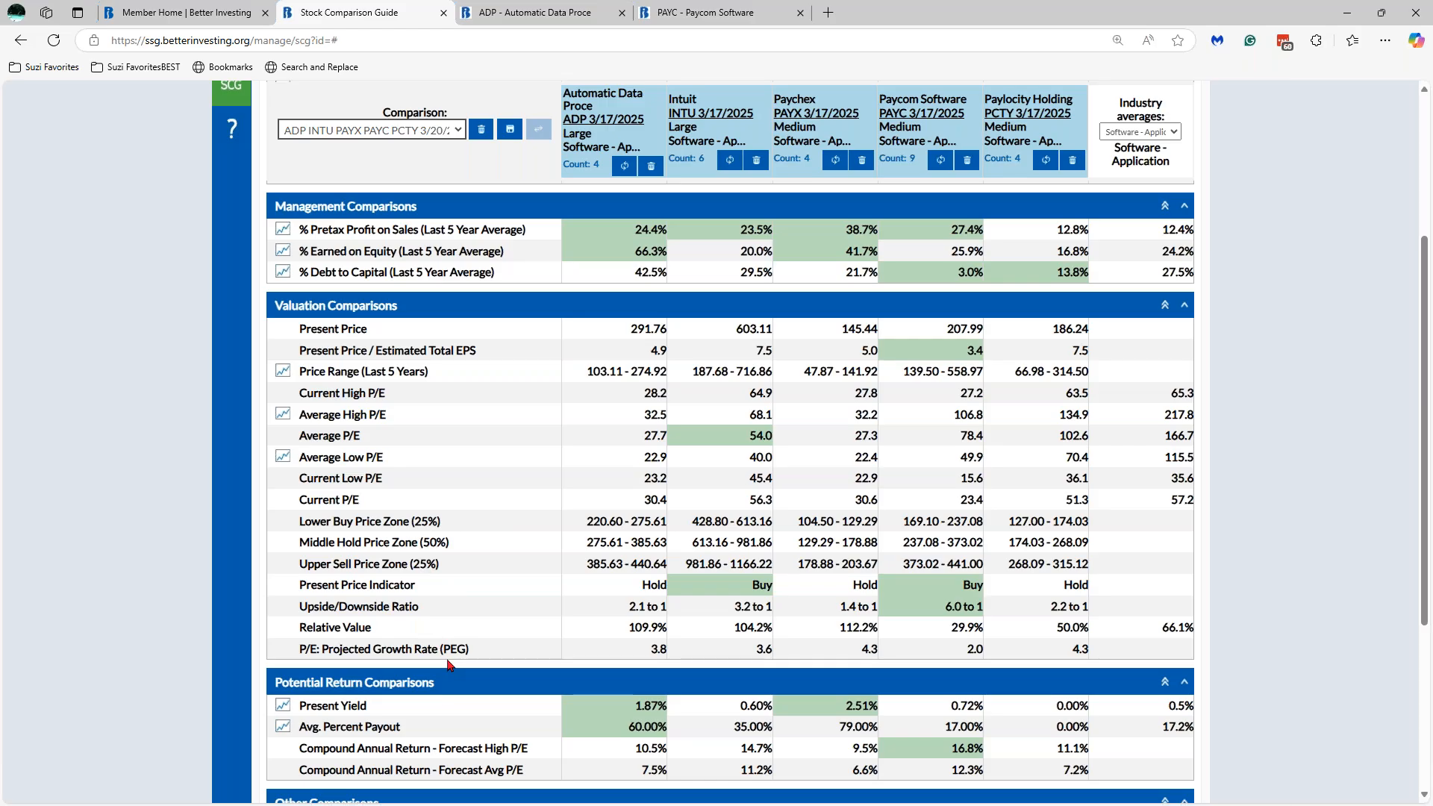
# - Toggle the best mark on Paychex's 112.2% Relative Value on and off
pyautogui.rightClick(858, 630)
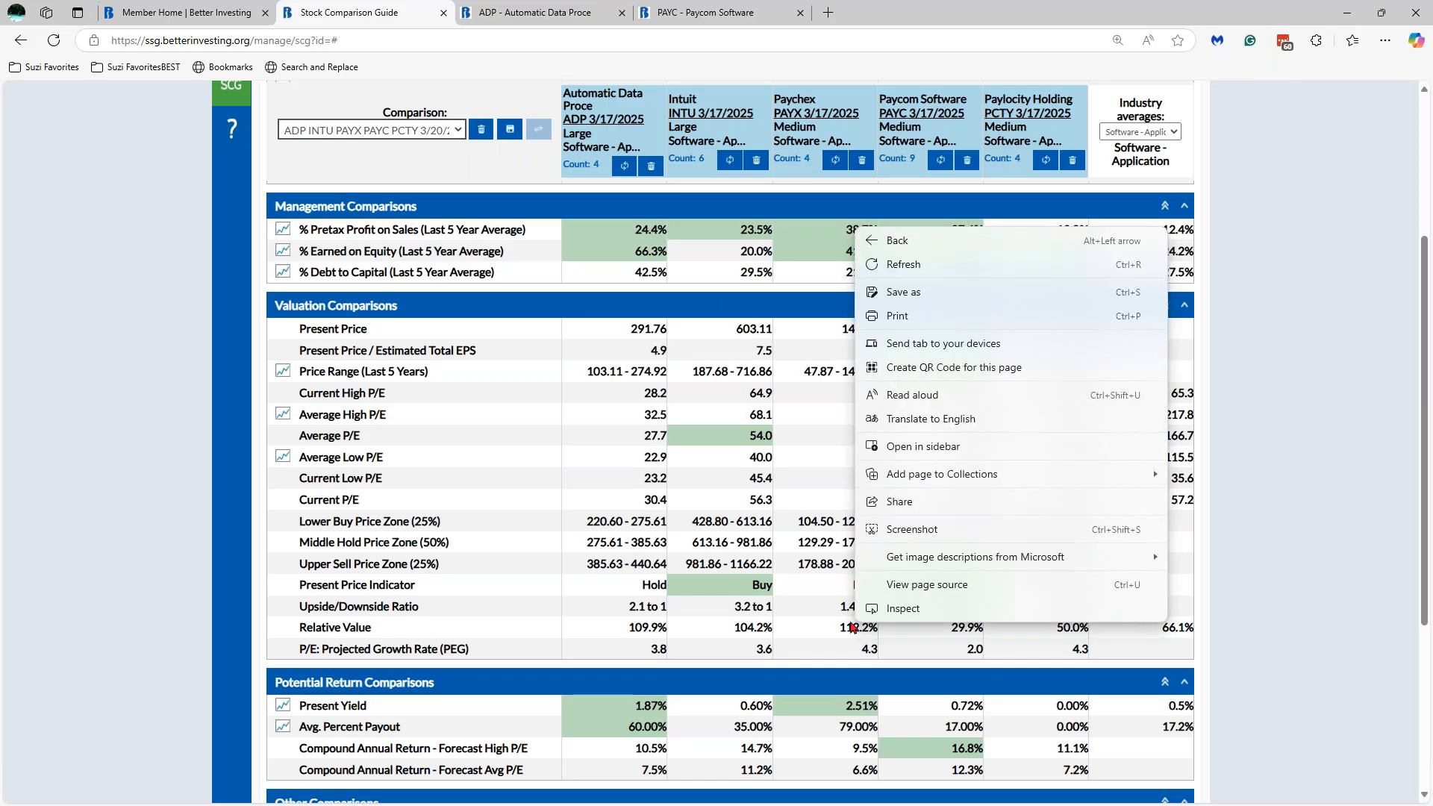
pyautogui.click(827, 631)
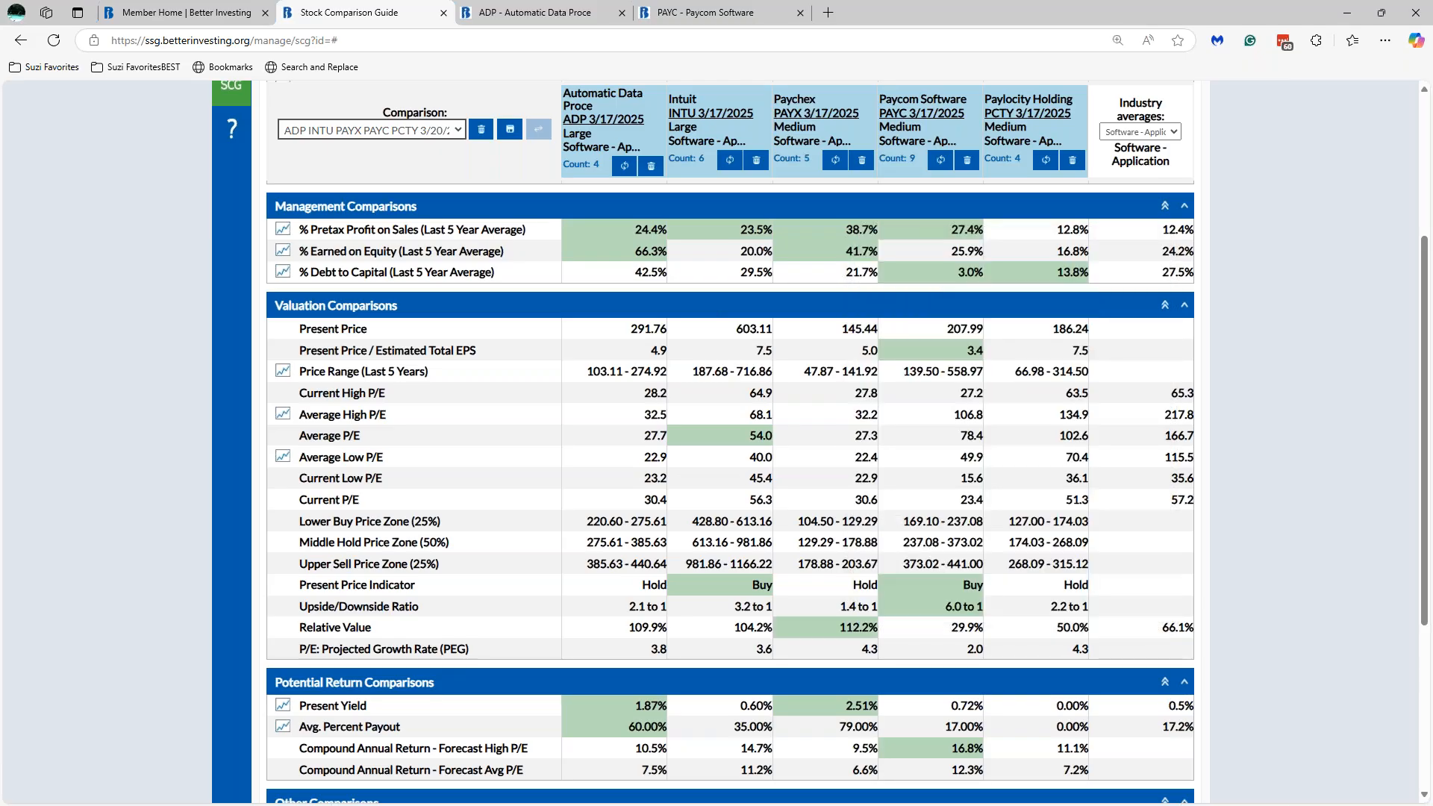
pyautogui.click(858, 628)
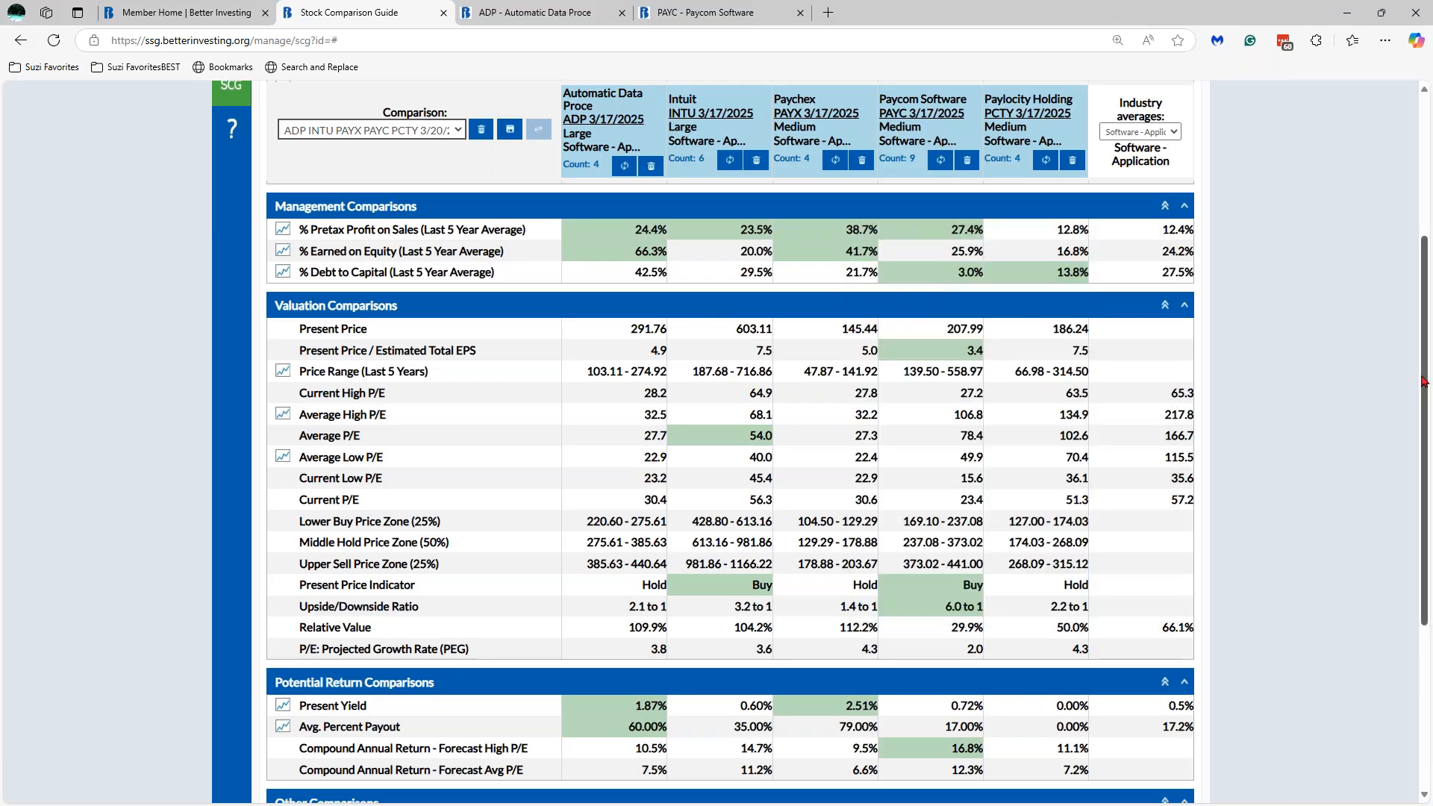
pyautogui.scroll(-4, 1428, 402)
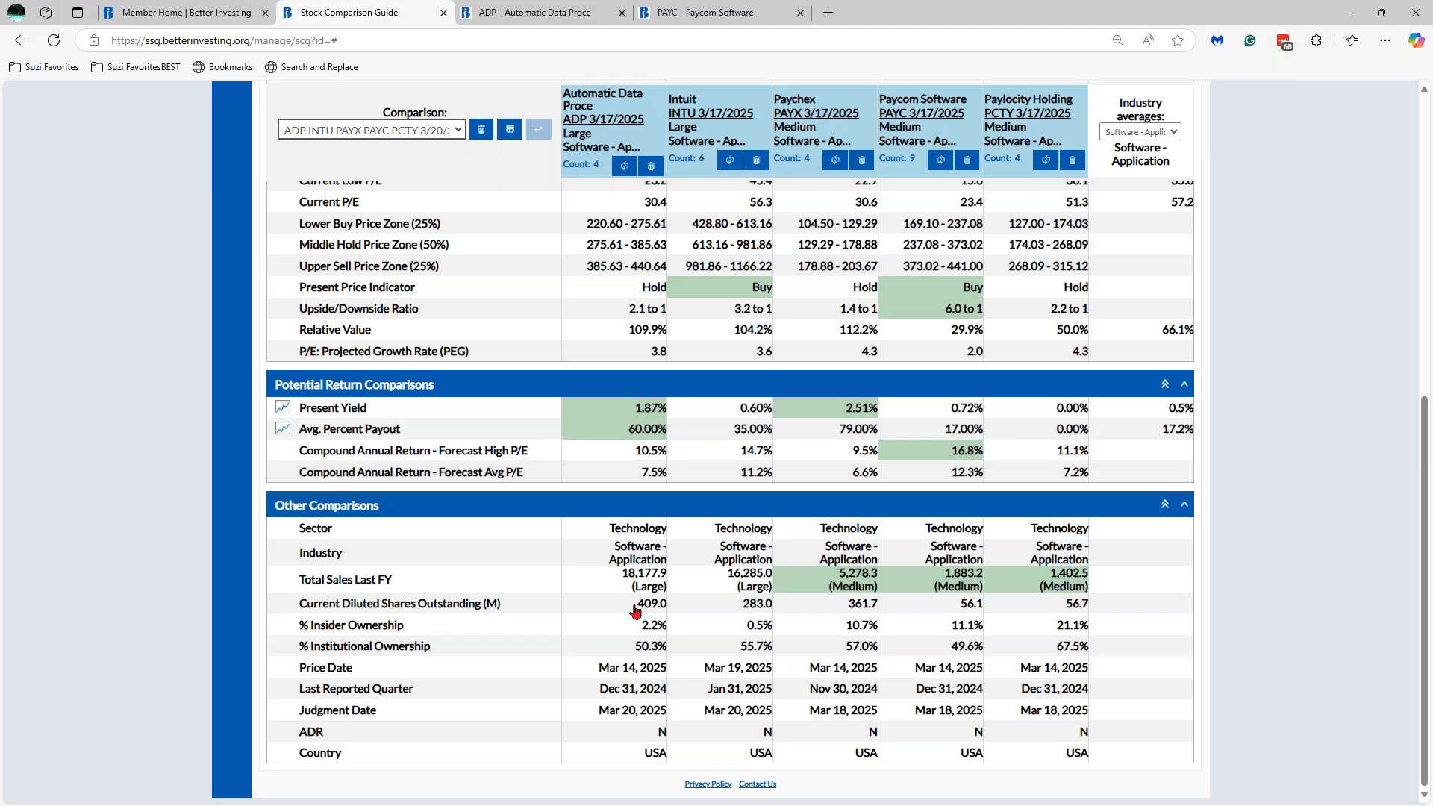
pyautogui.click(841, 608)
pyautogui.click(841, 608)
pyautogui.moveTo(1422, 411); pyautogui.dragTo(1426, 135)
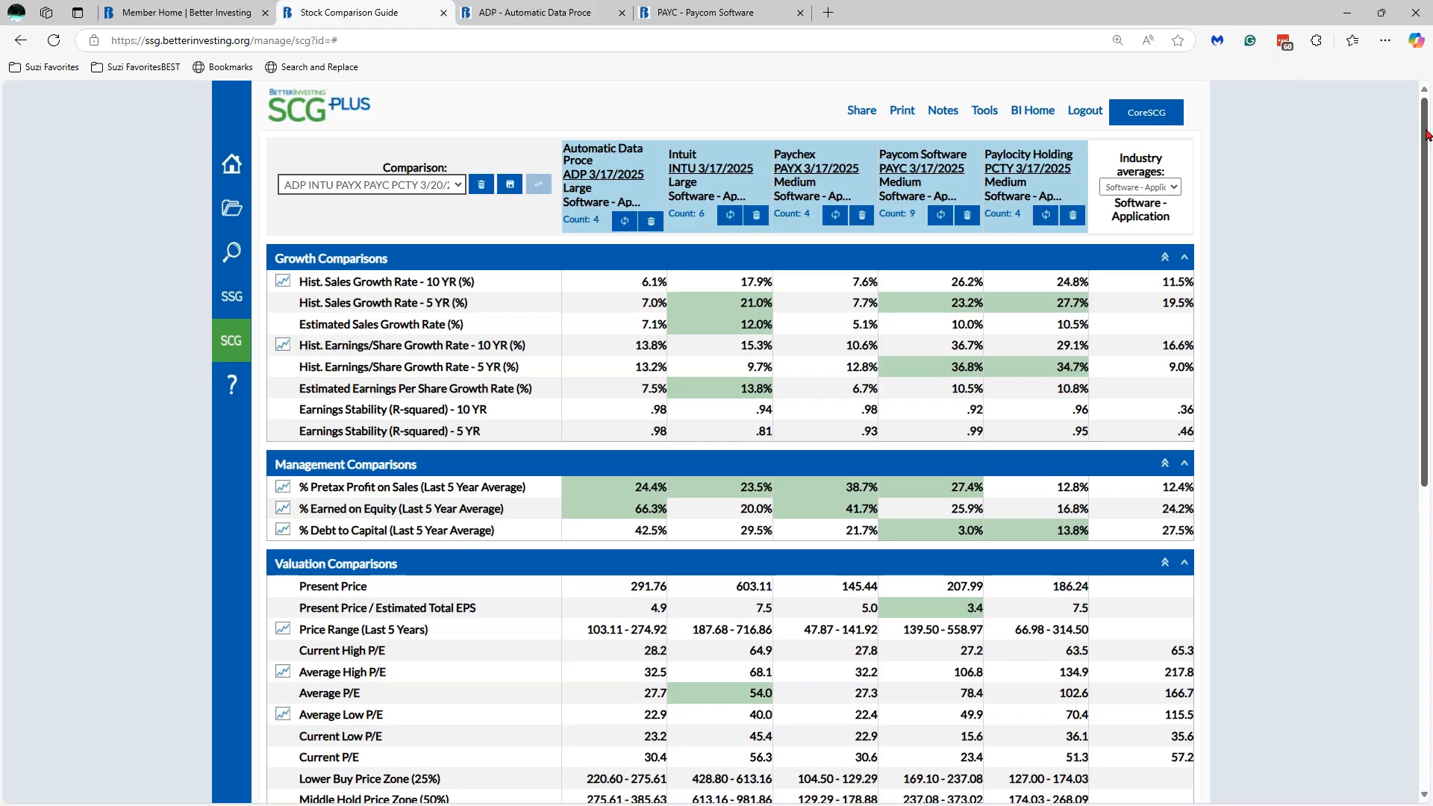
# - Switch the comparison to Core view, scroll the table, flip to Plus, then back to Core
pyautogui.click(1164, 120)
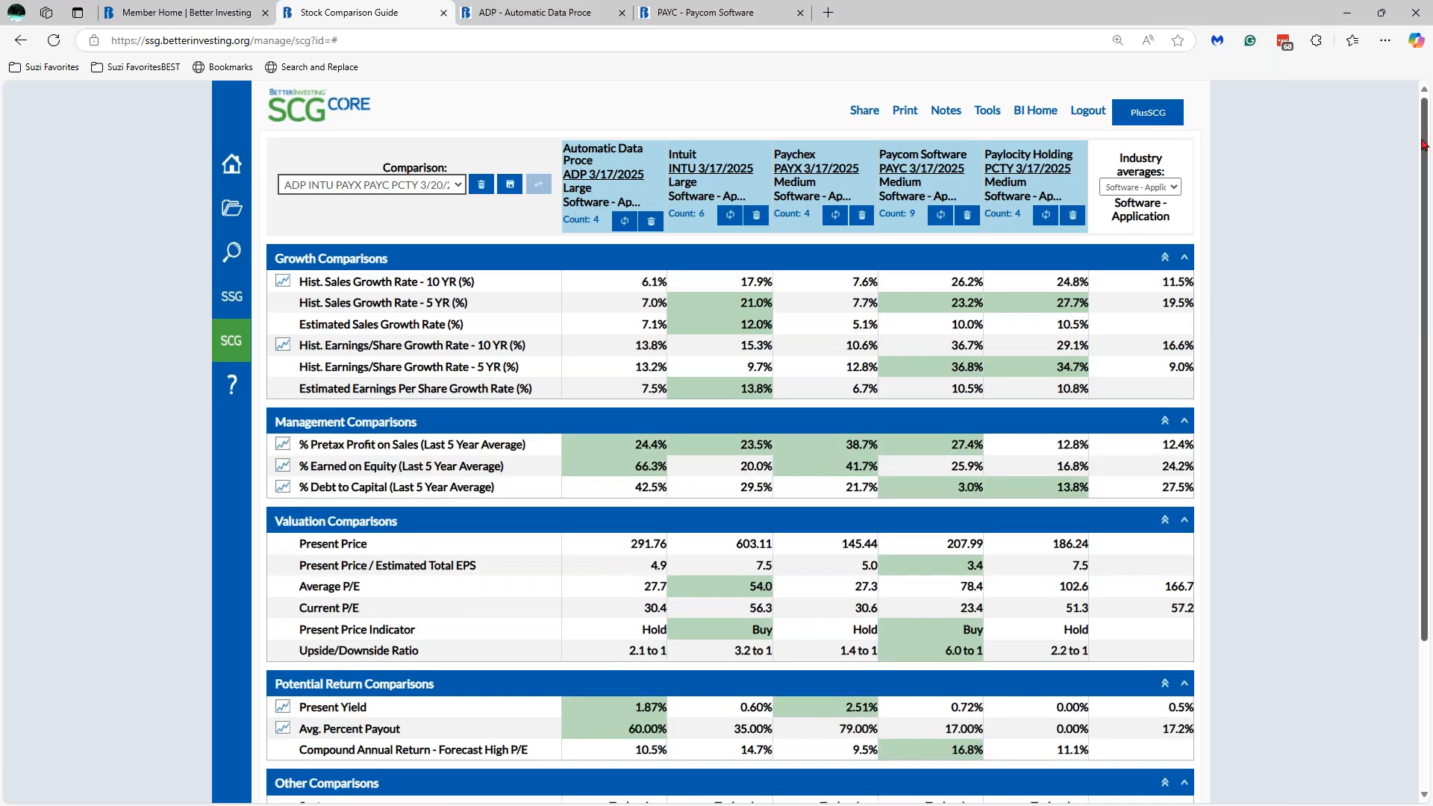
pyautogui.moveTo(1426, 147); pyautogui.dragTo(1425, 291)
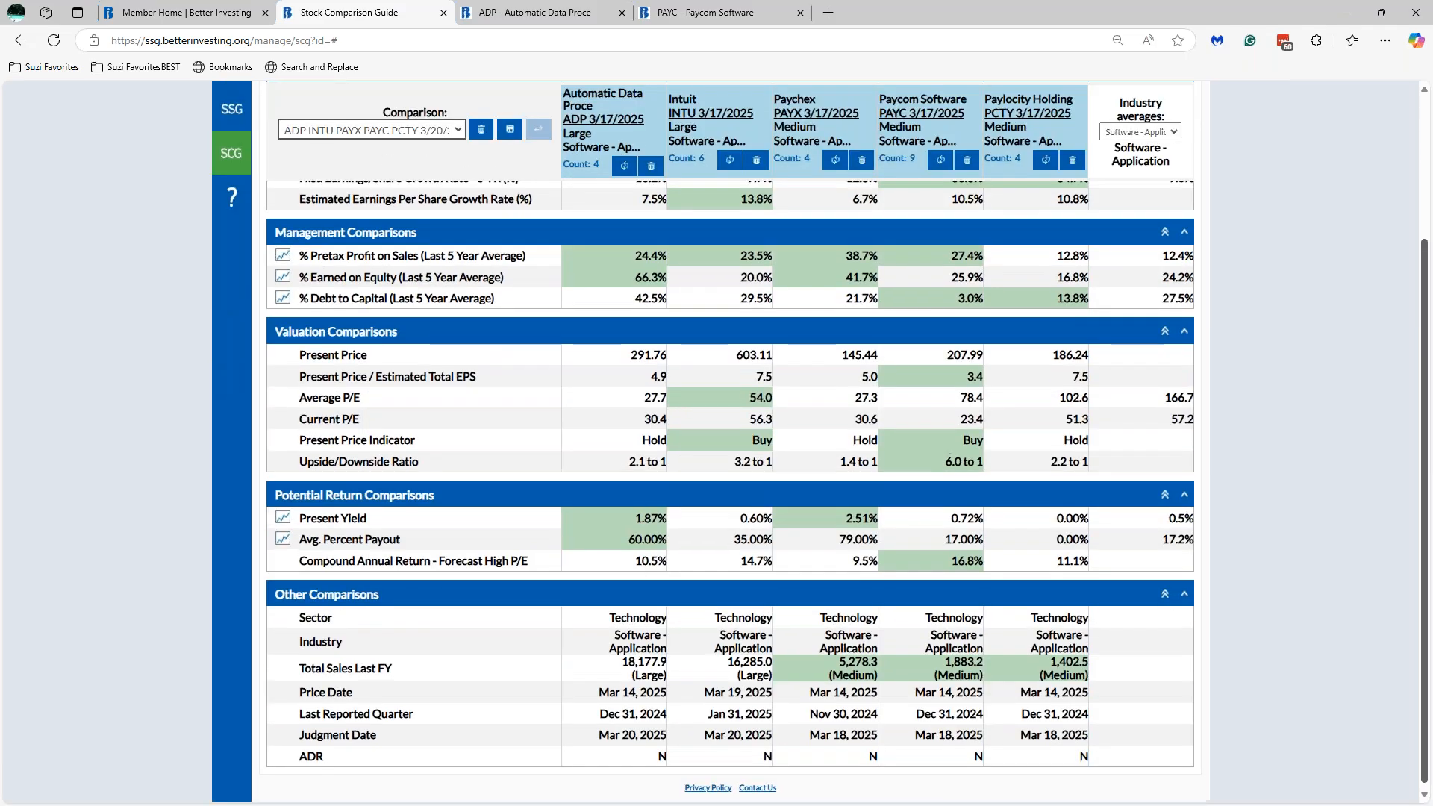
pyautogui.scroll(3, 730, 440)
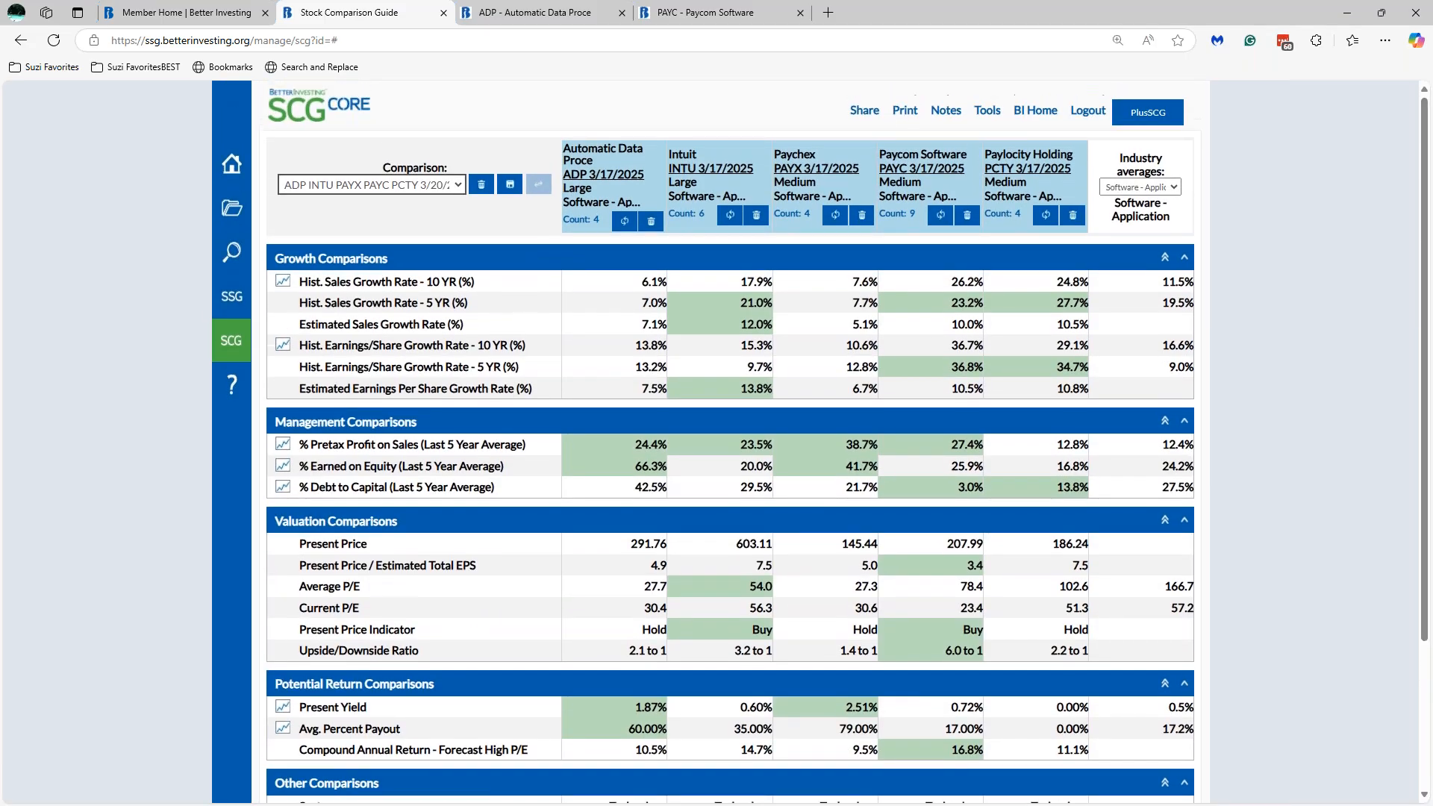
pyautogui.click(1147, 113)
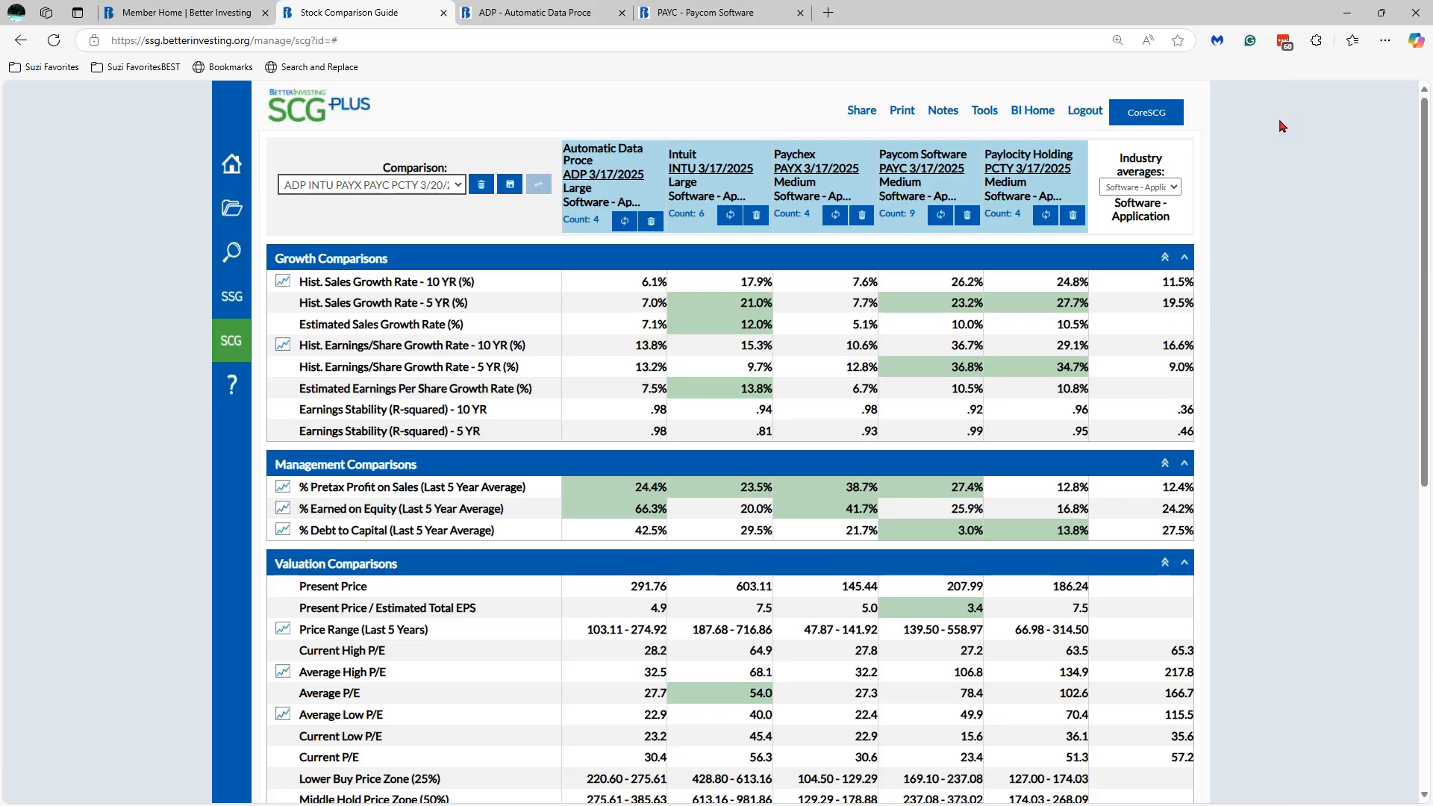
pyautogui.click(1149, 118)
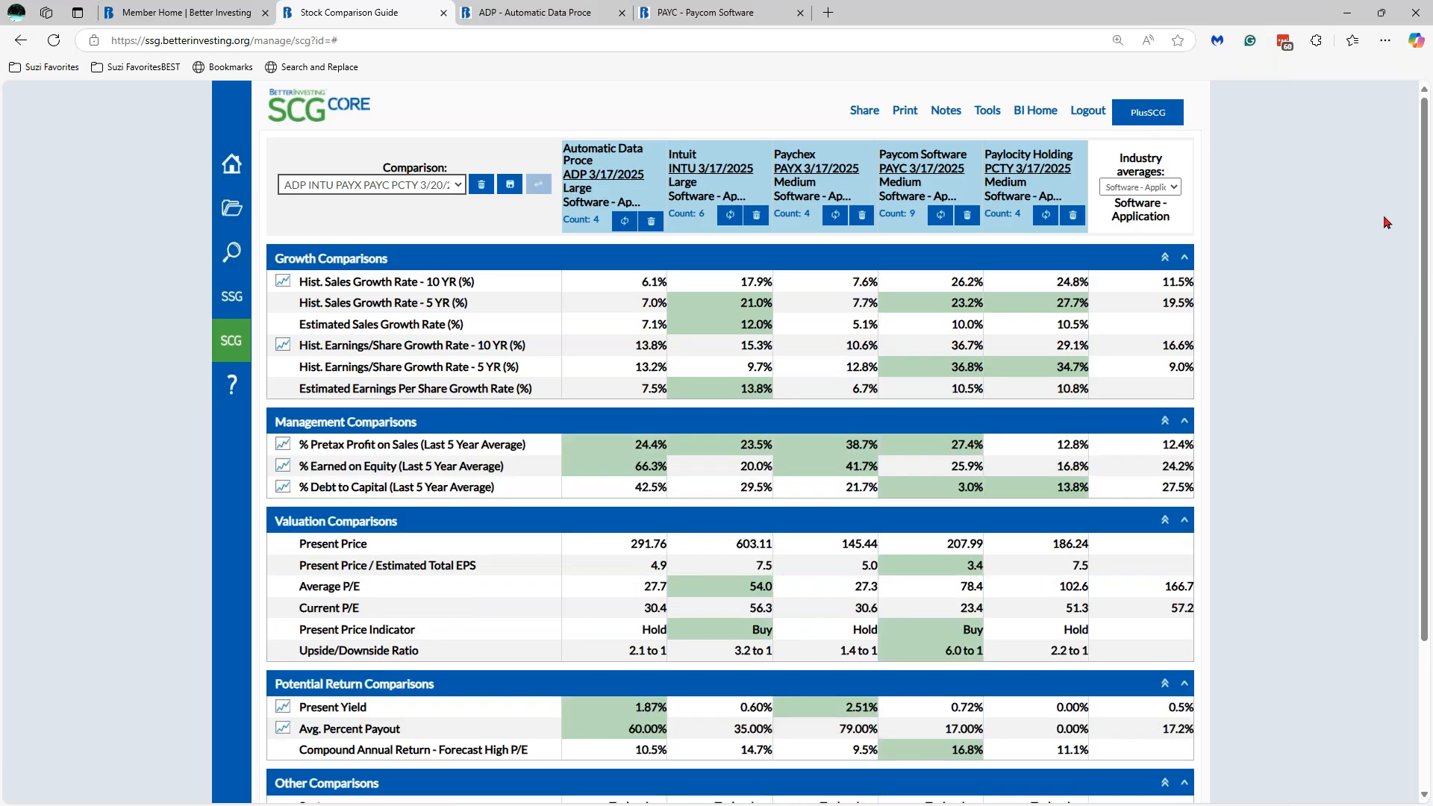
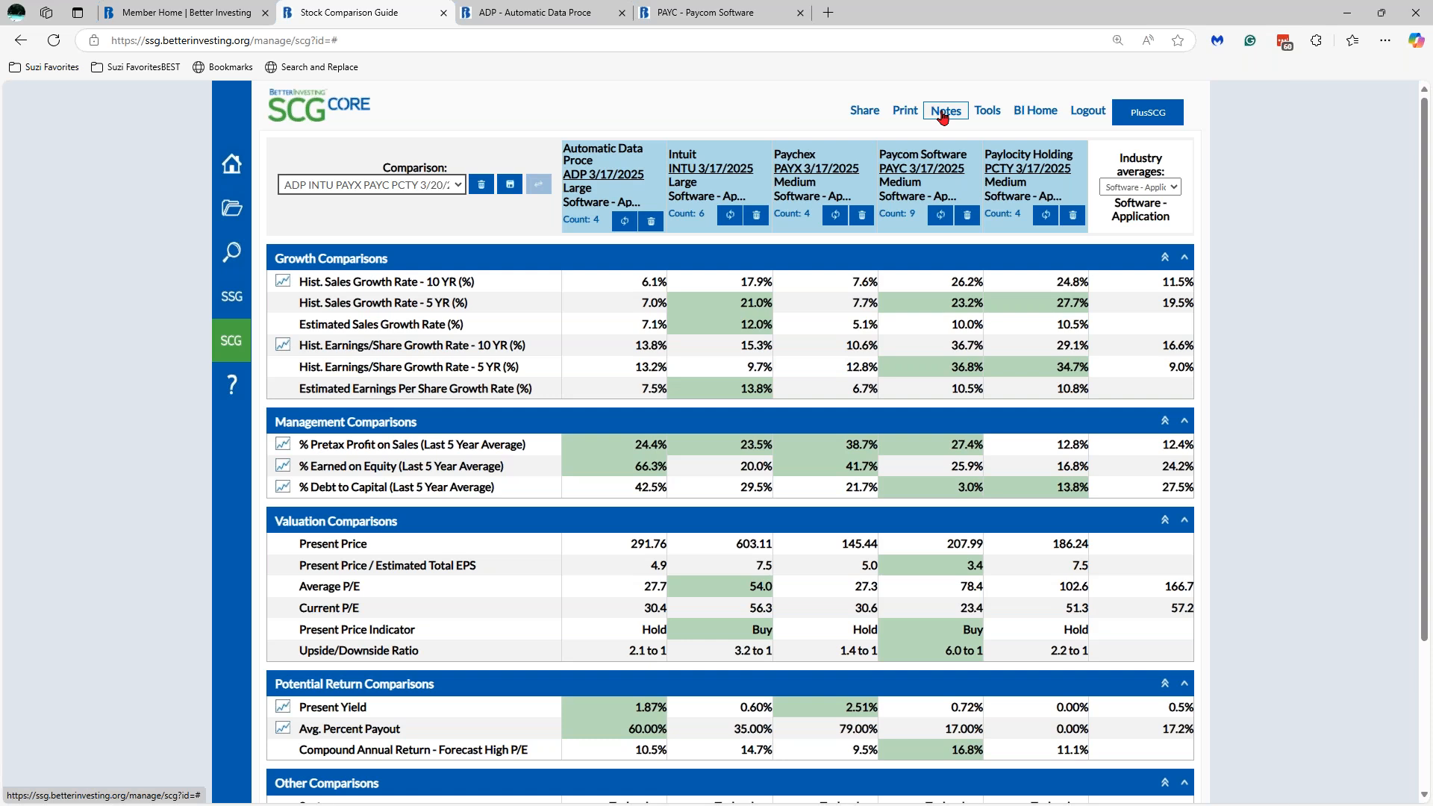
# - Start a new comparison note with the subject 'market share for each of the companies'
pyautogui.click(944, 113)
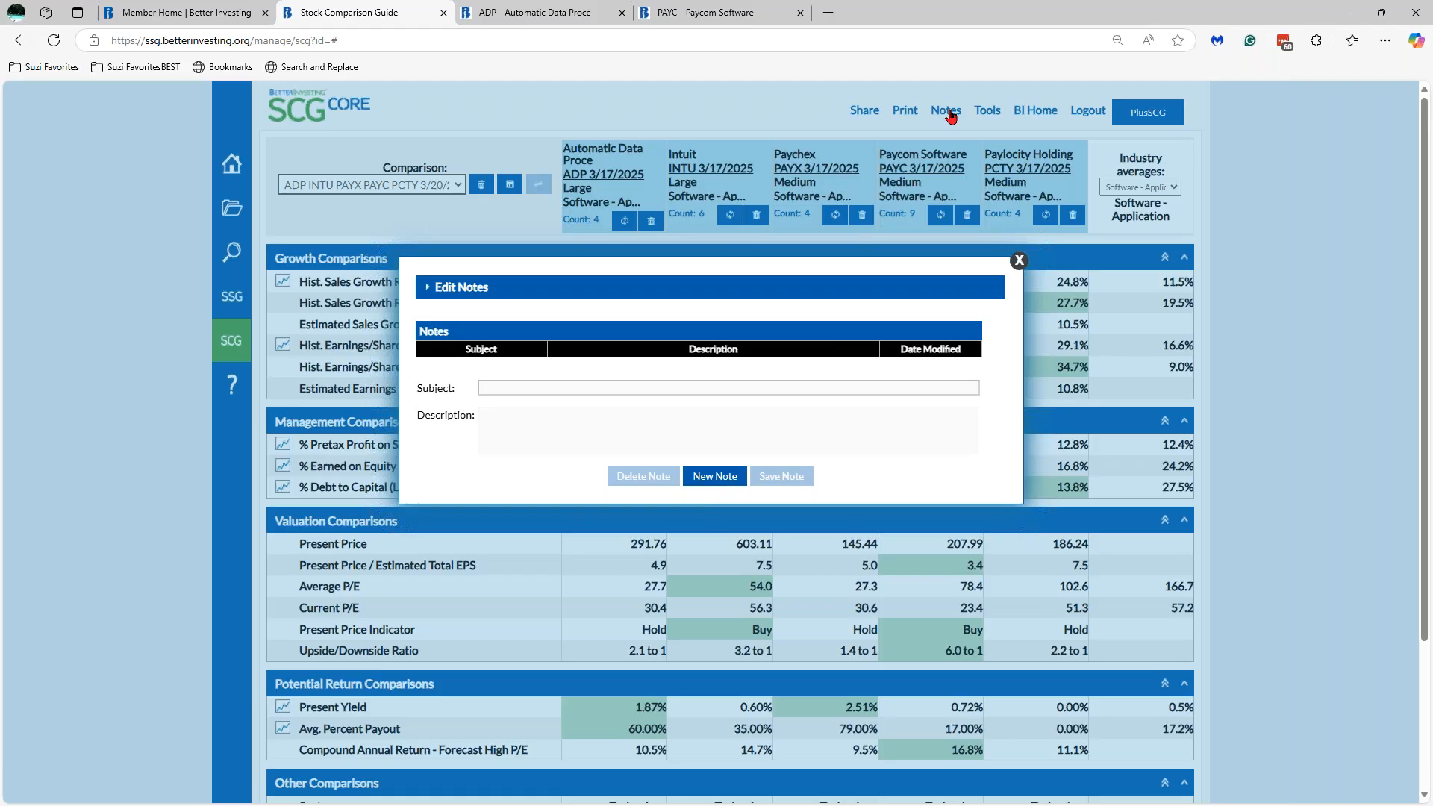
pyautogui.click(1018, 260)
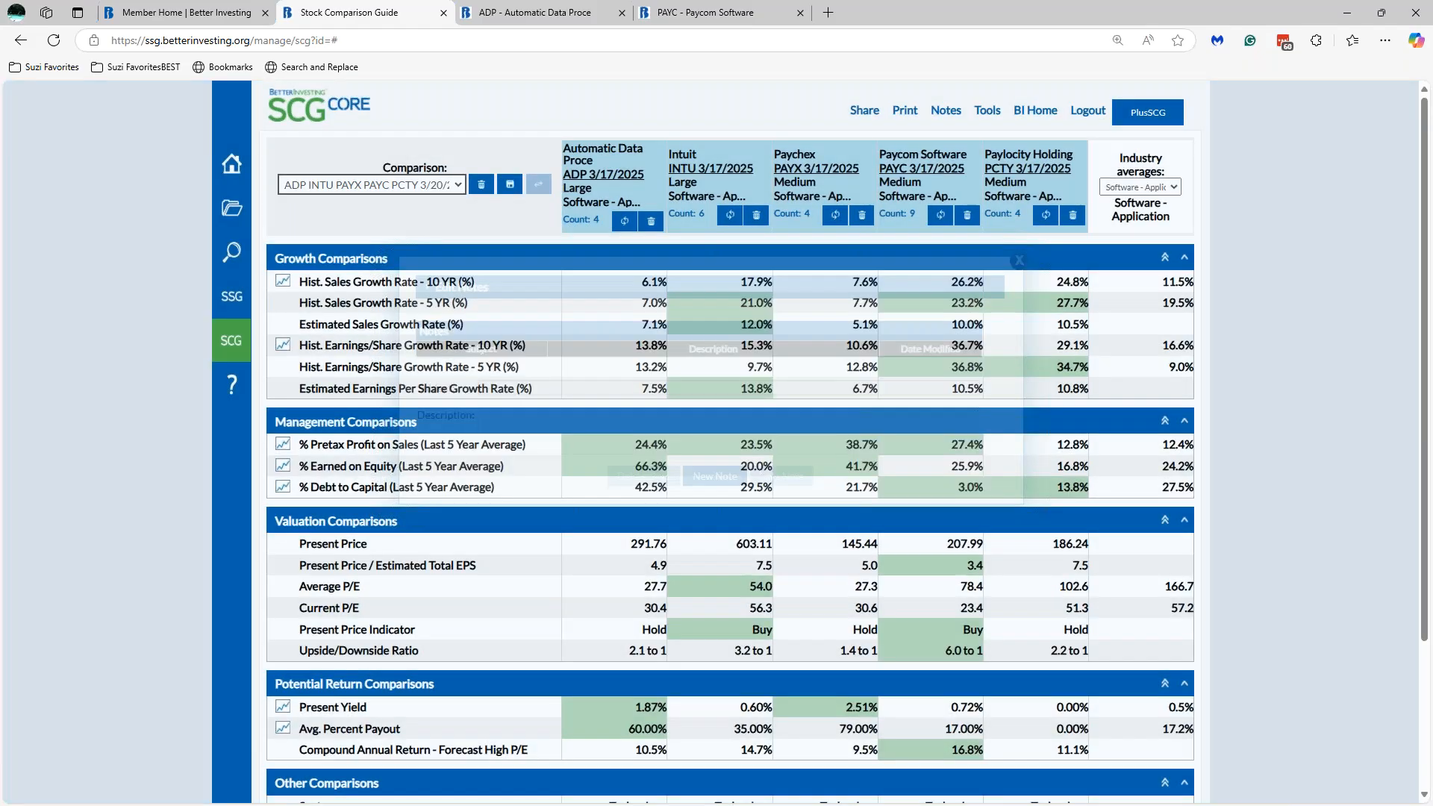
pyautogui.click(946, 112)
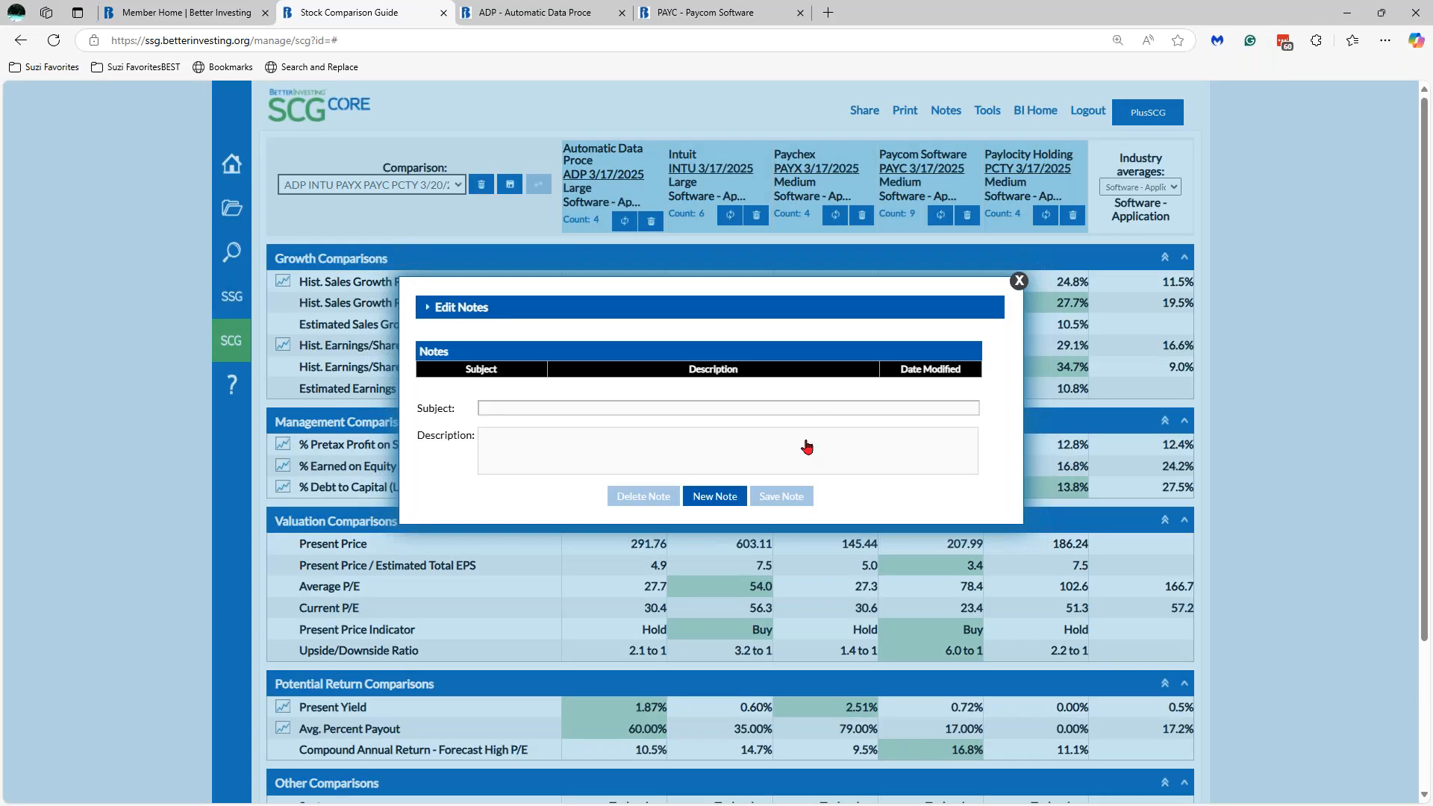
pyautogui.click(730, 498)
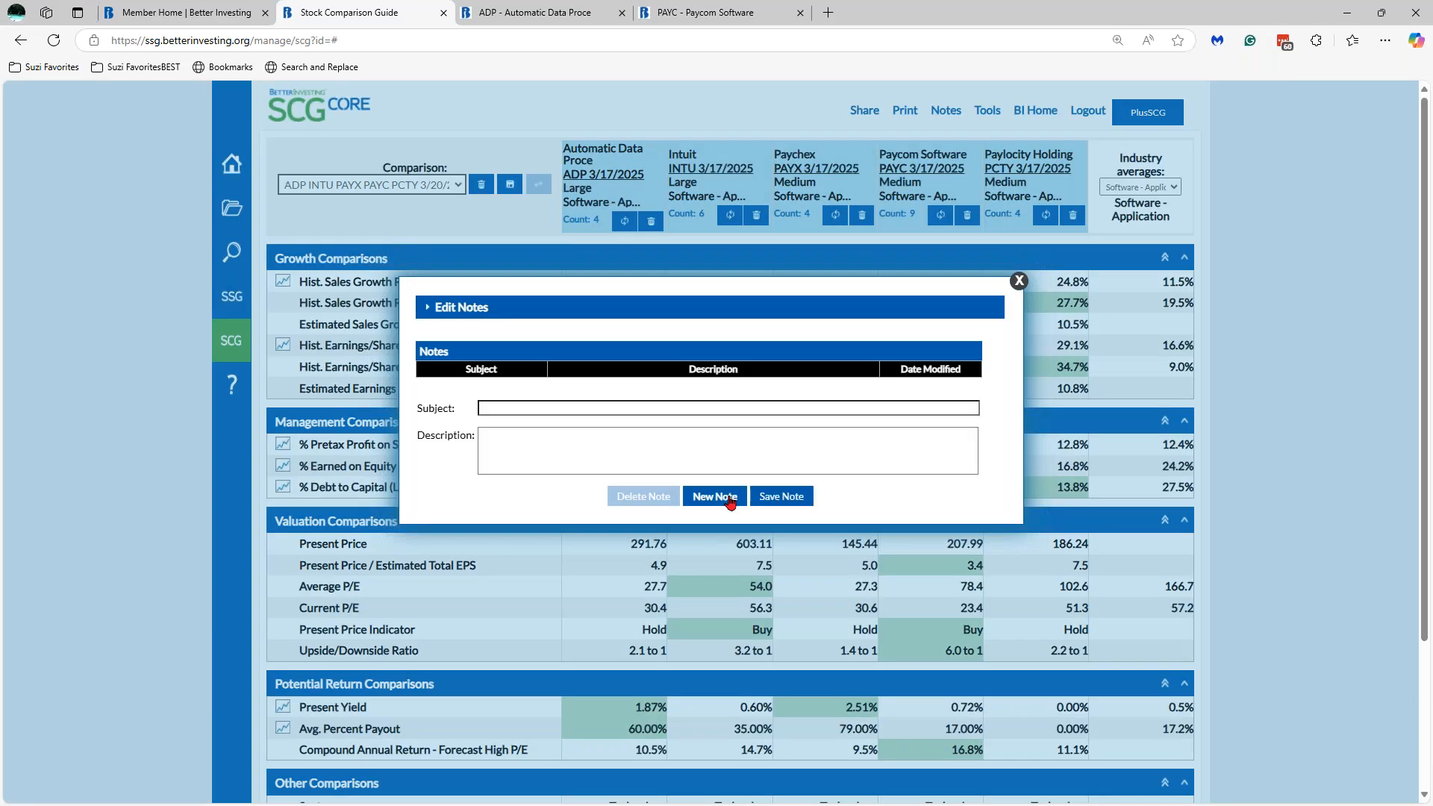
pyautogui.click(645, 408)
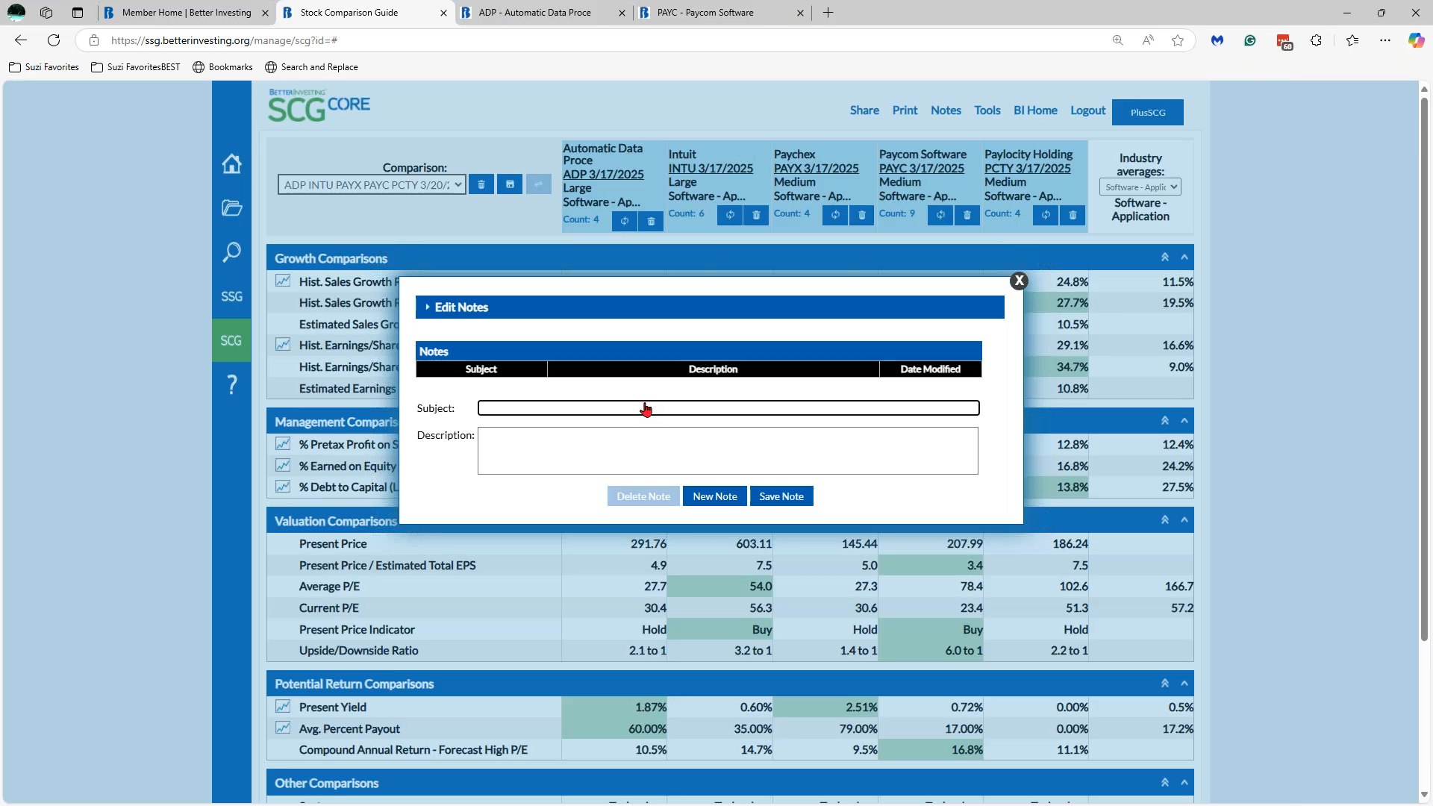
pyautogui.write('s')
pyautogui.write('market share')
pyautogui.write(' for e')
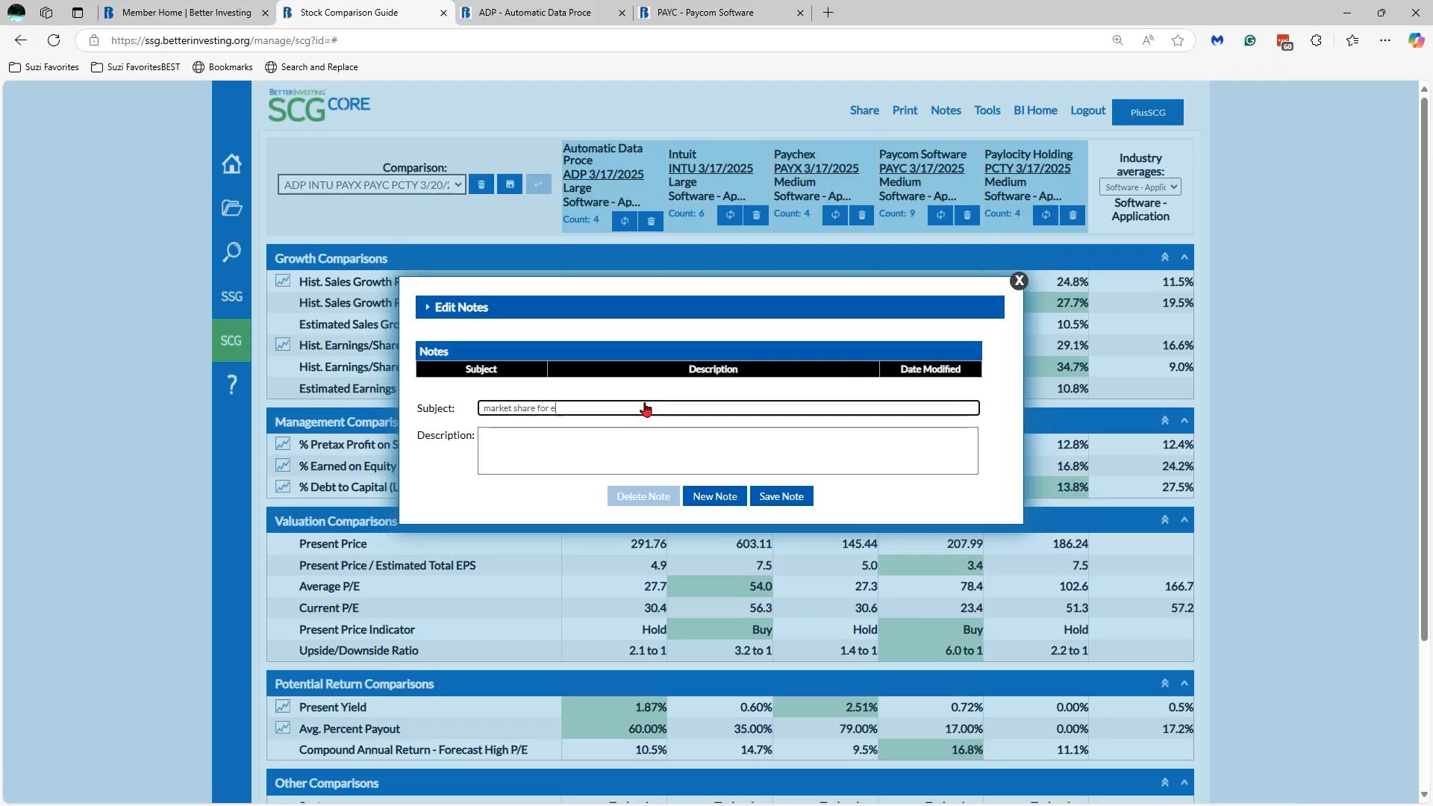
pyautogui.write('ach of the companie')
pyautogui.write('s')
# - Give the note the description ADP - 55%, INTU - 25%, PAYX 10%, then save it
pyautogui.press('Tab')
pyautogui.write('ADP - 55% ')
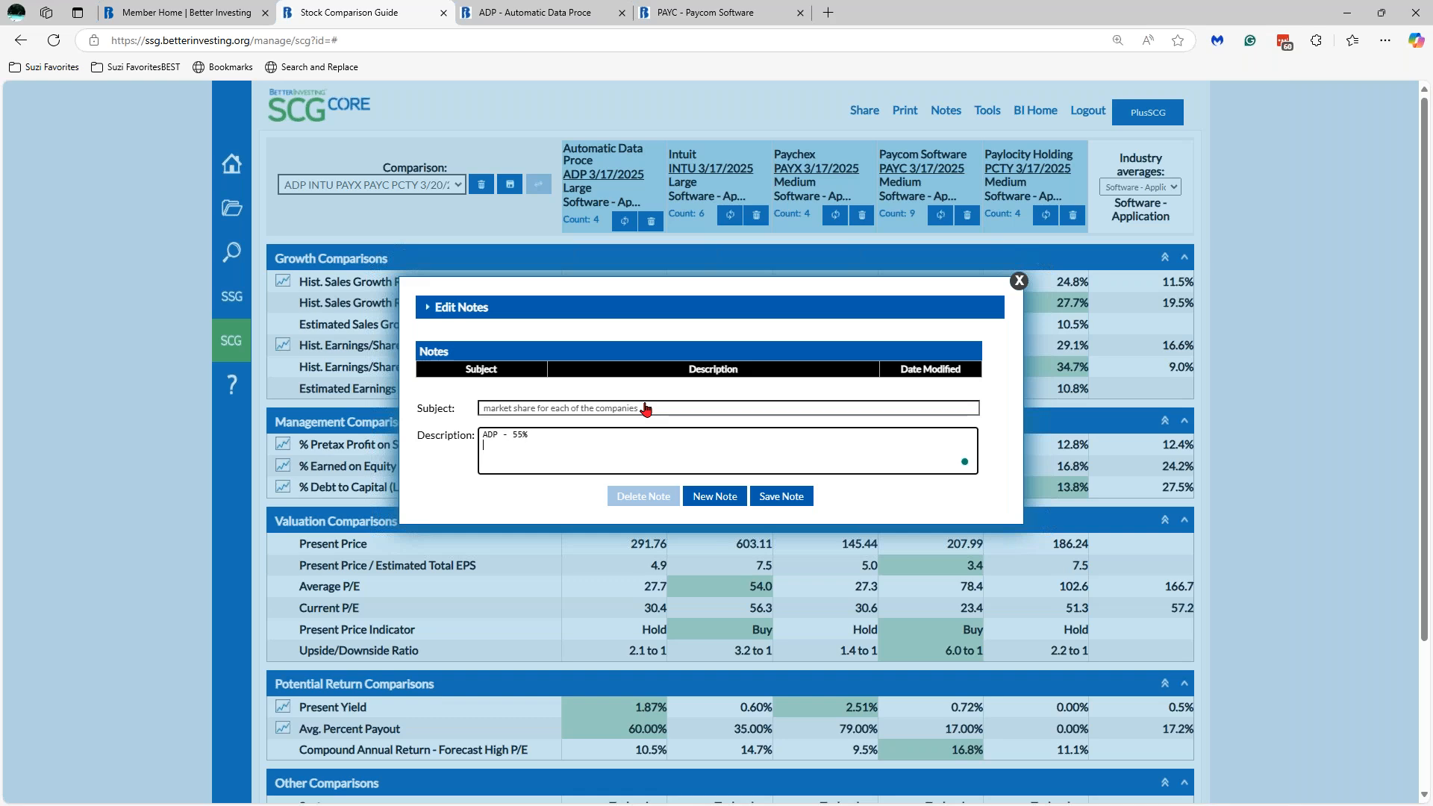
pyautogui.write('INTU - 25%')
pyautogui.press('Return')
pyautogui.write('PAYX -')
pyautogui.write('10%')
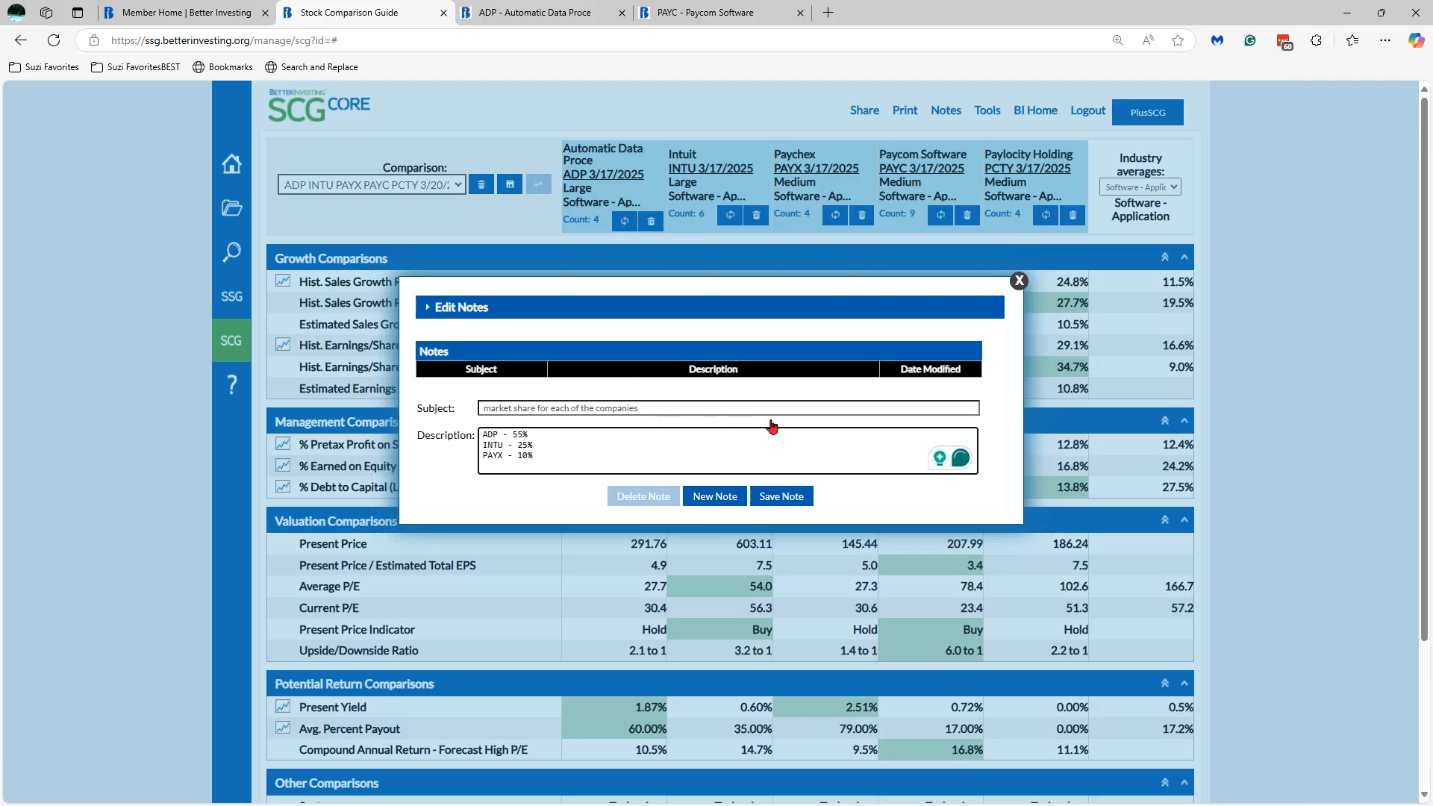
pyautogui.click(785, 500)
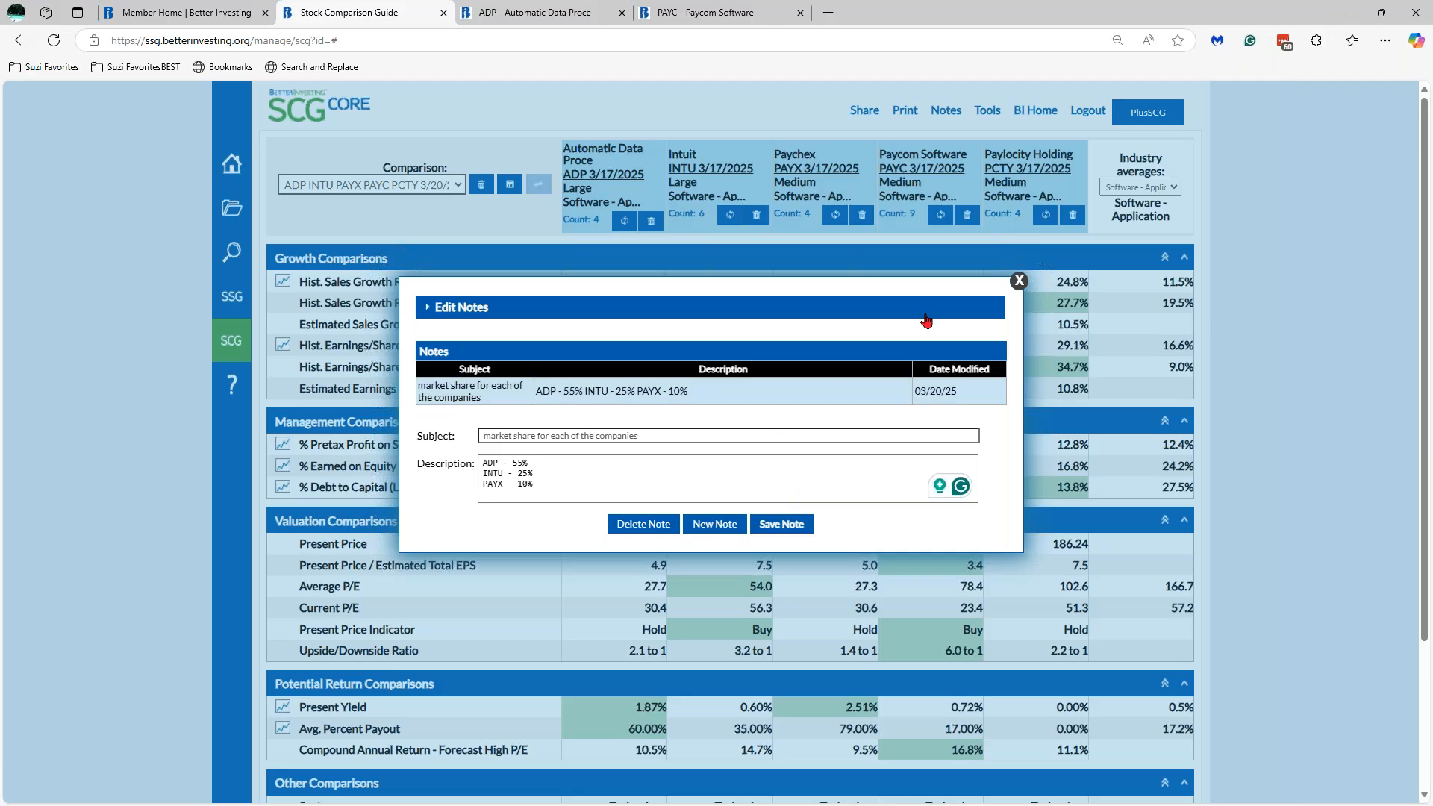
pyautogui.click(655, 393)
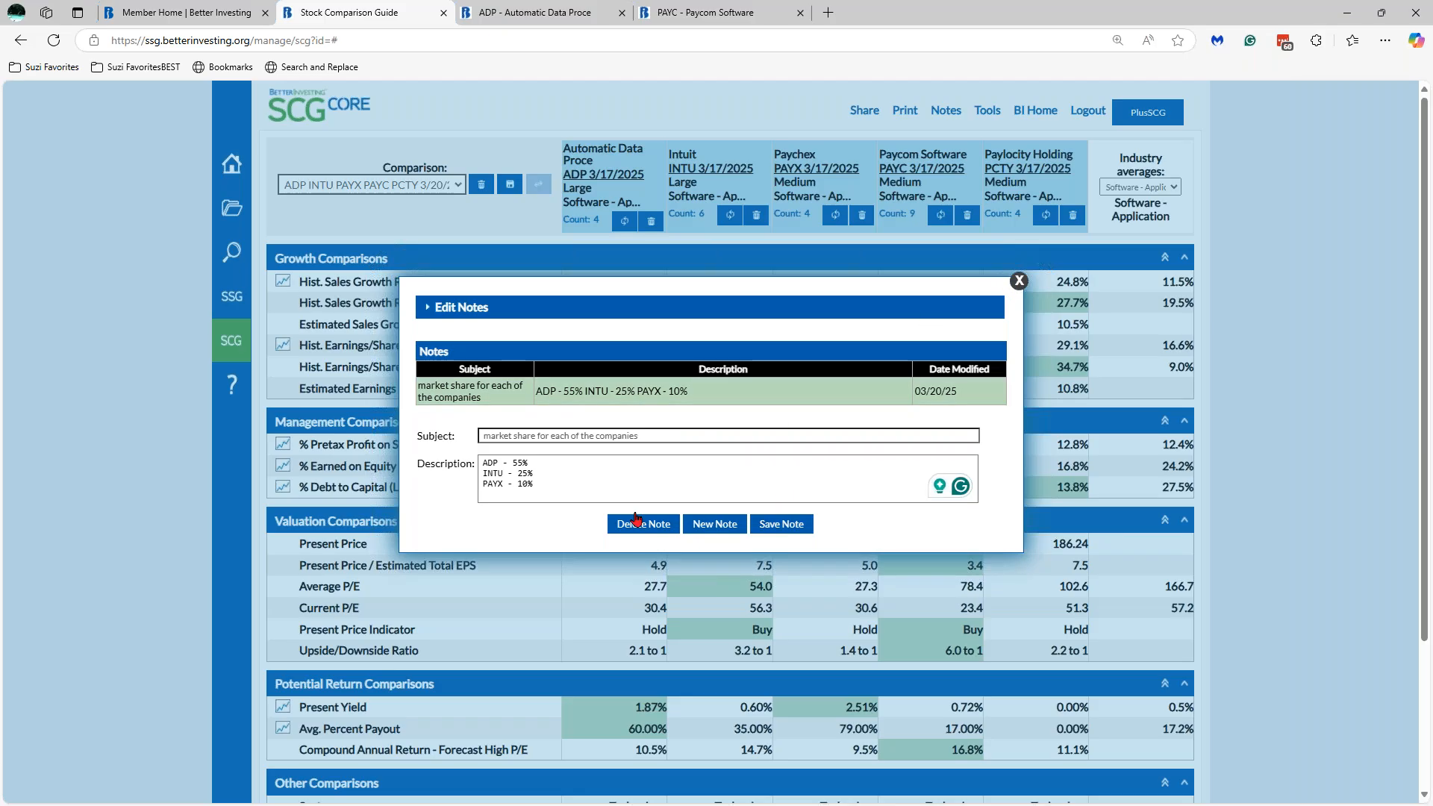
pyautogui.click(1020, 281)
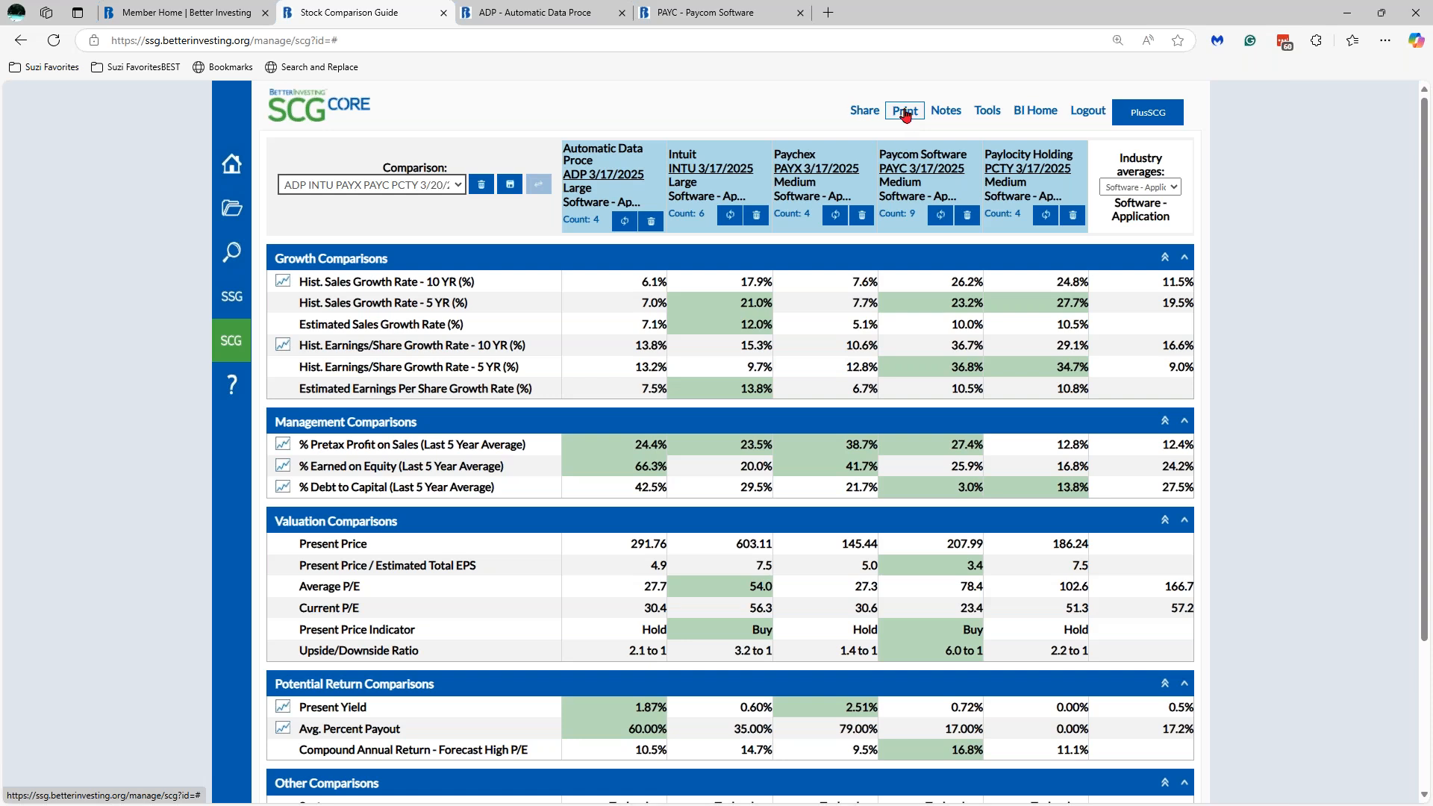
# - Generate a PDF of the Stock Comparison Guide report with Append Notes ticked
pyautogui.click(905, 112)
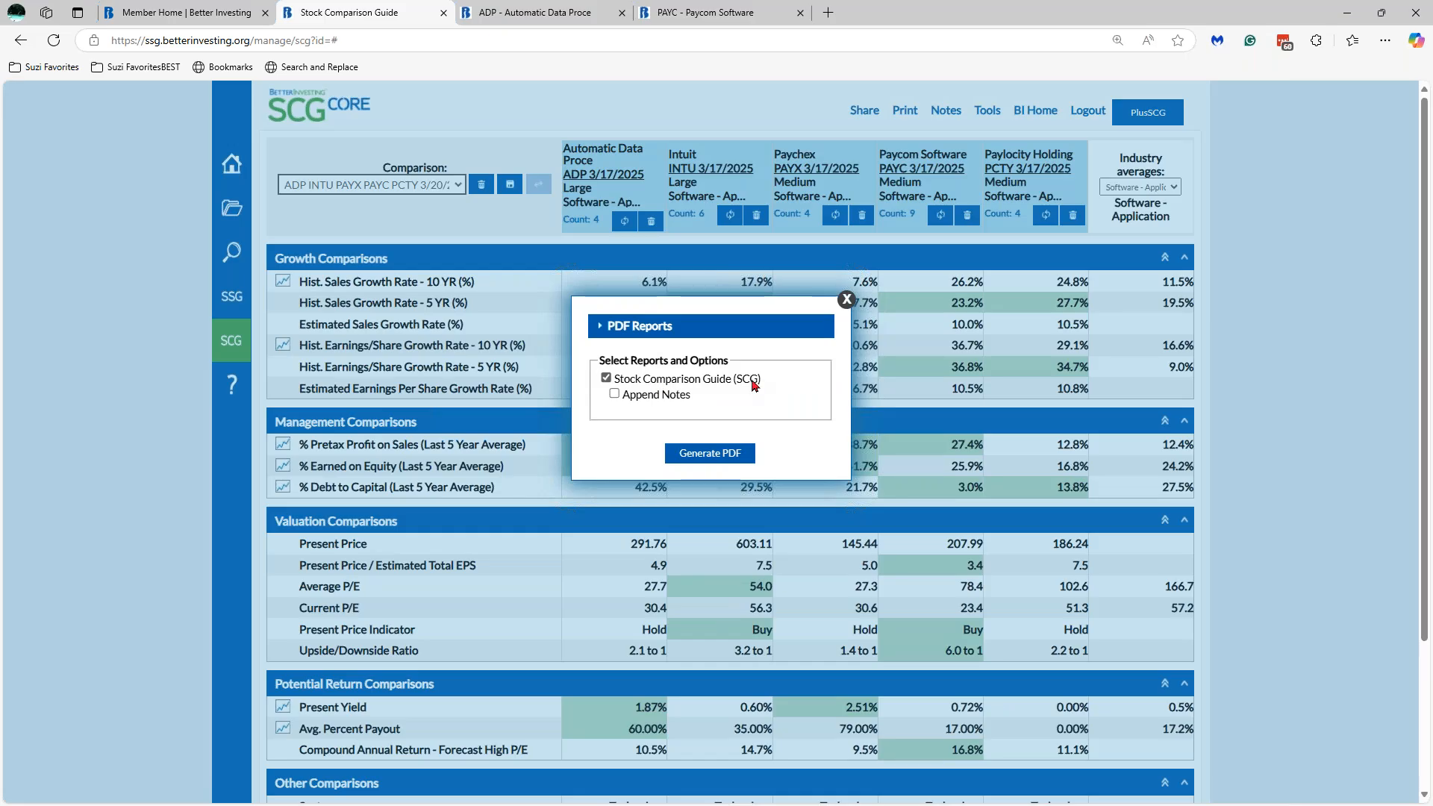
pyautogui.click(615, 396)
pyautogui.click(707, 453)
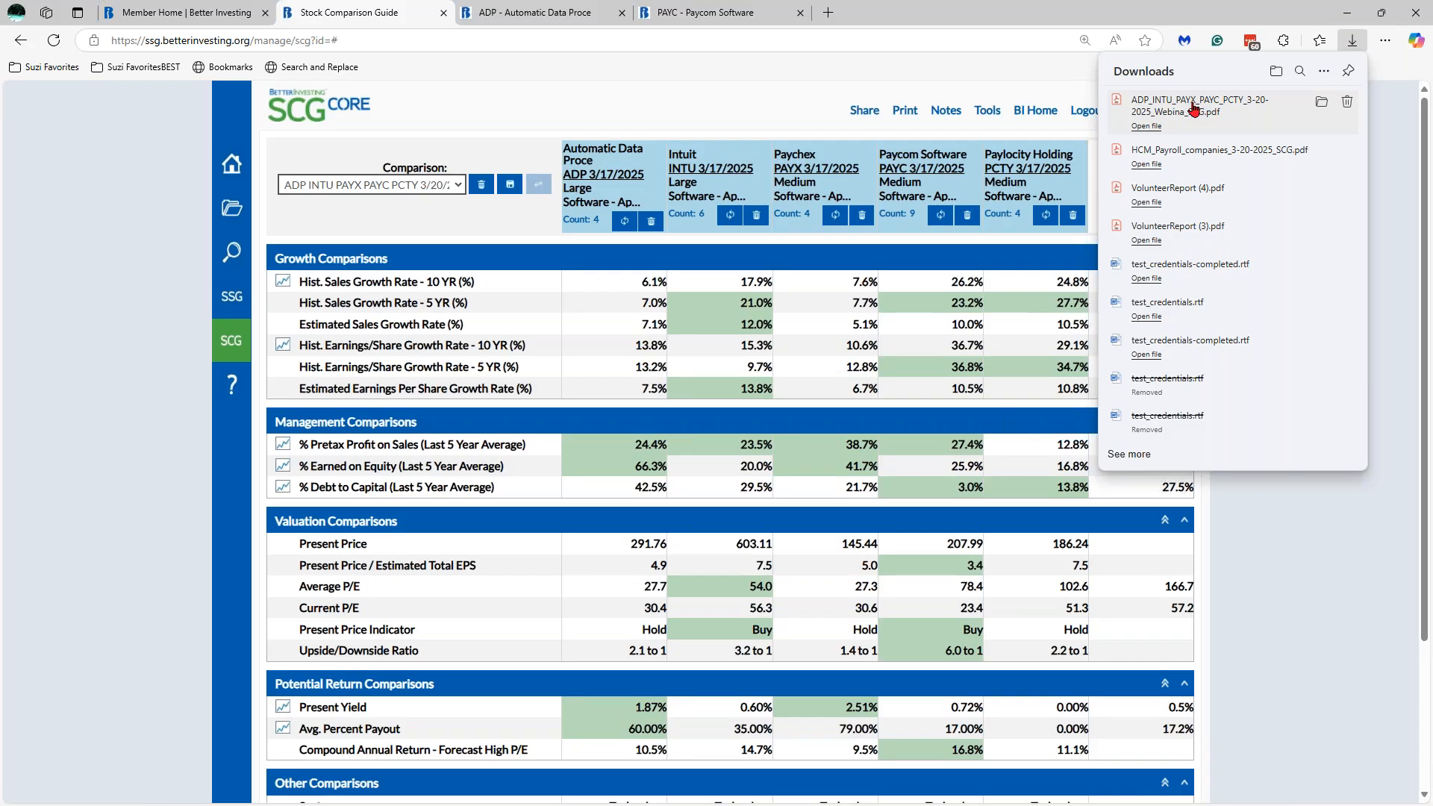
# - Open the downloaded ADP_INTU_PAYX_PAYC_PCTY_3-20-2025 SCG PDF from the Downloads list
pyautogui.click(1194, 109)
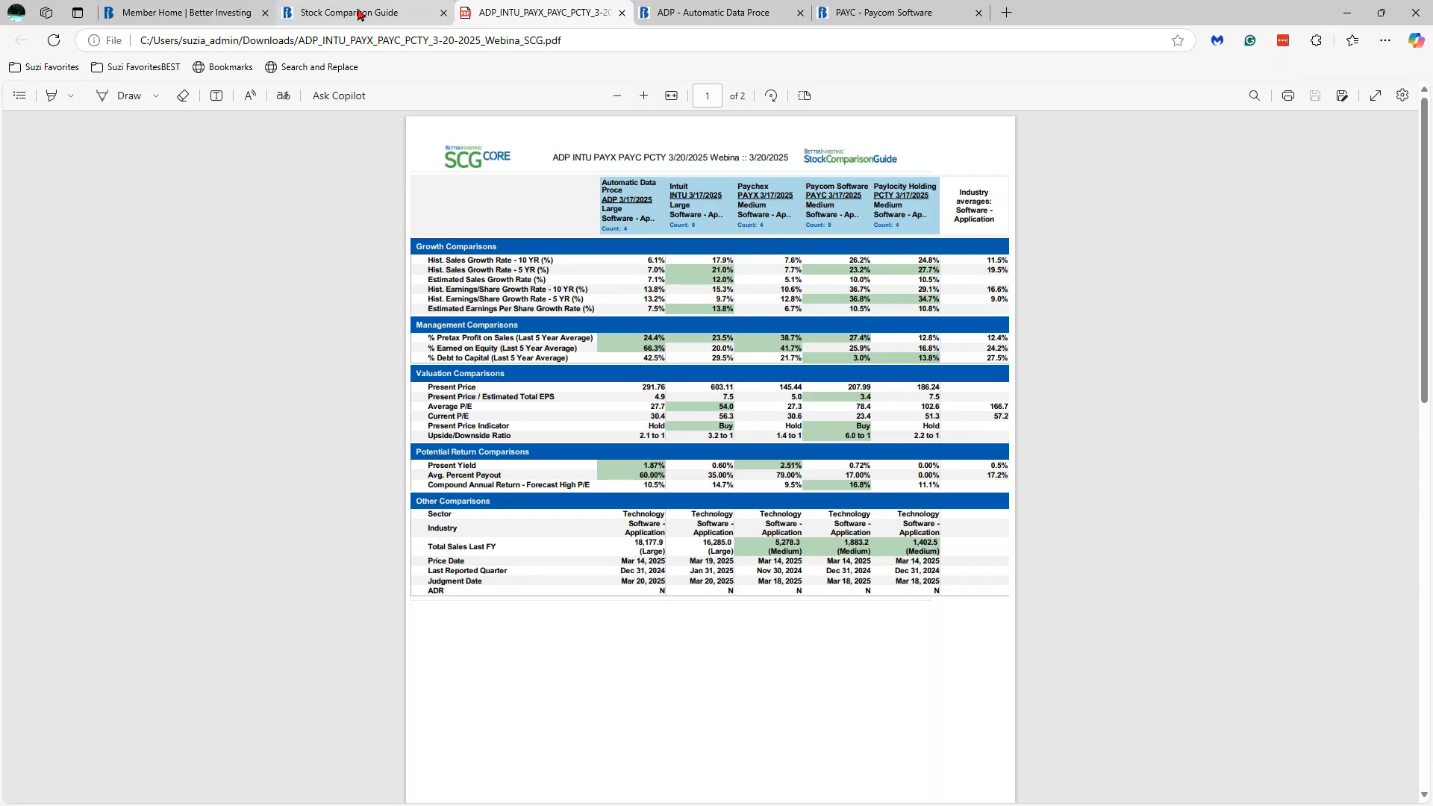
pyautogui.moveTo(360, 14)
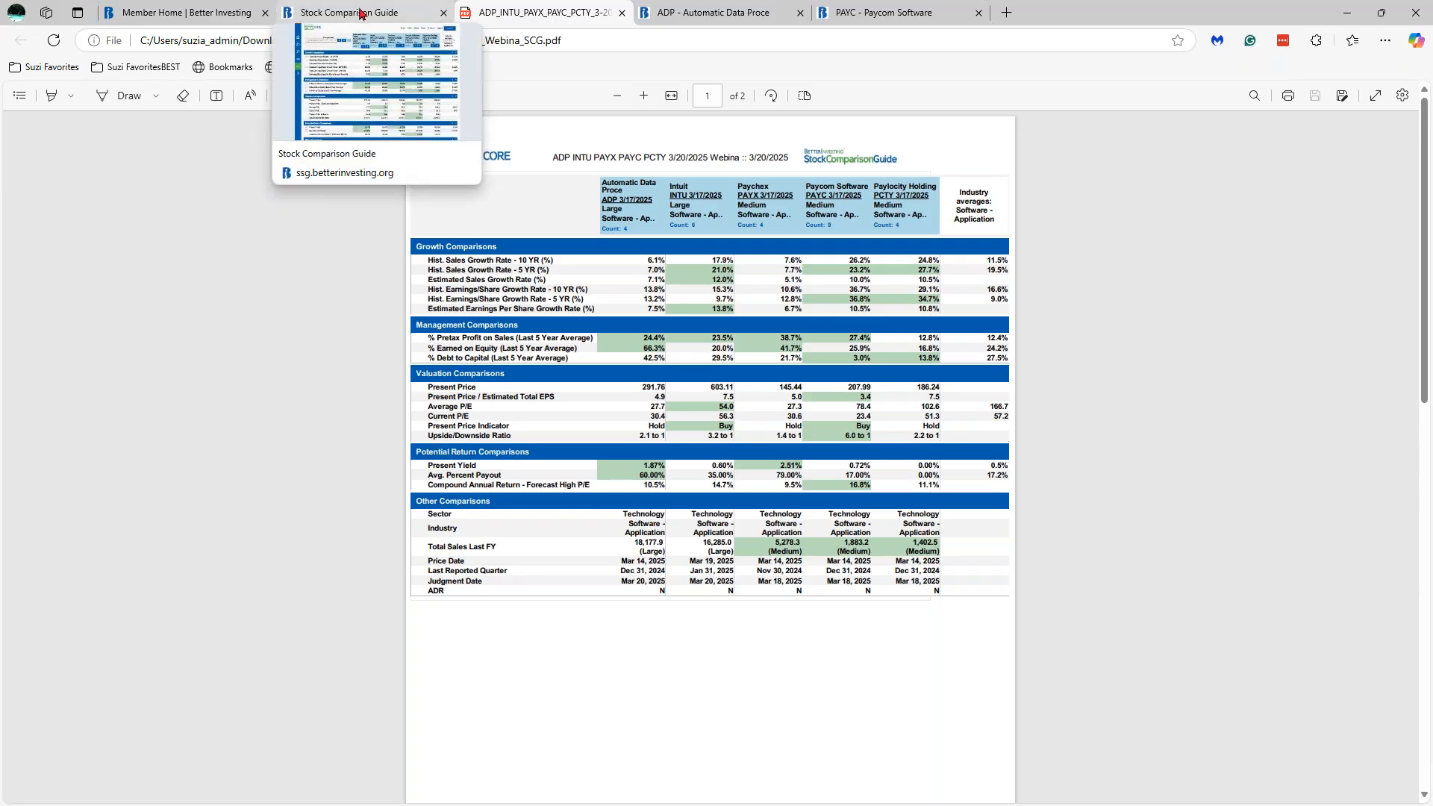
pyautogui.click(360, 14)
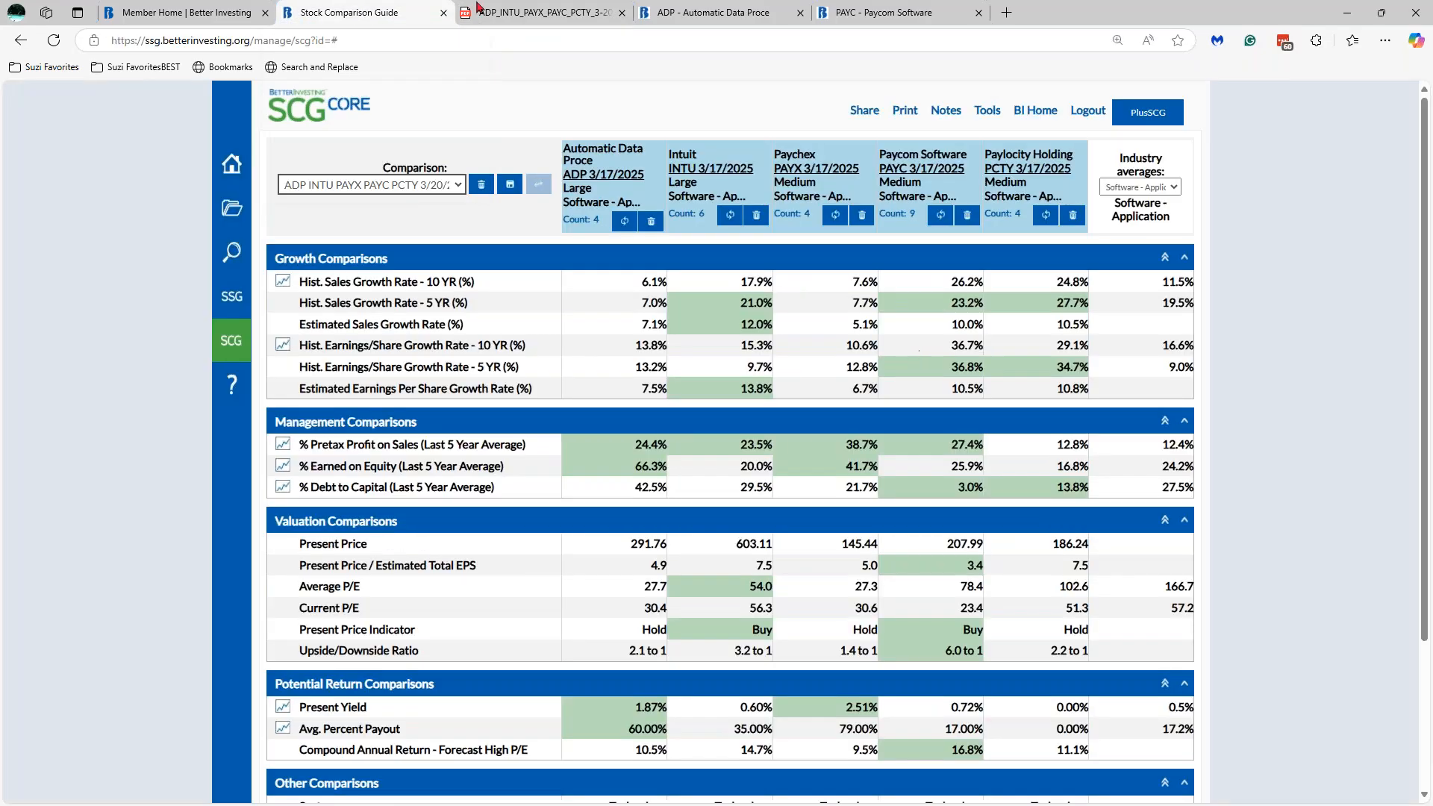
pyautogui.click(1171, 188)
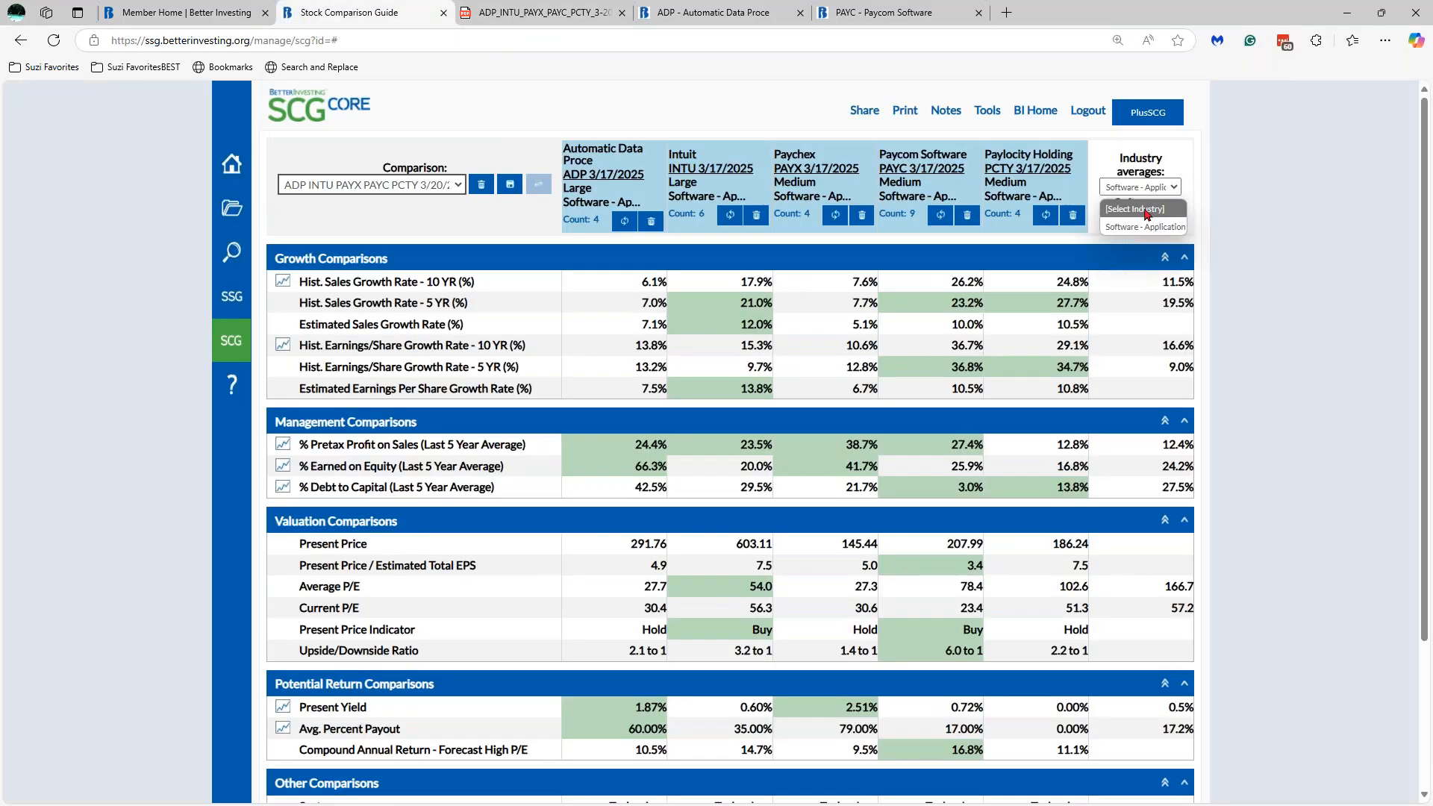
pyautogui.click(1149, 211)
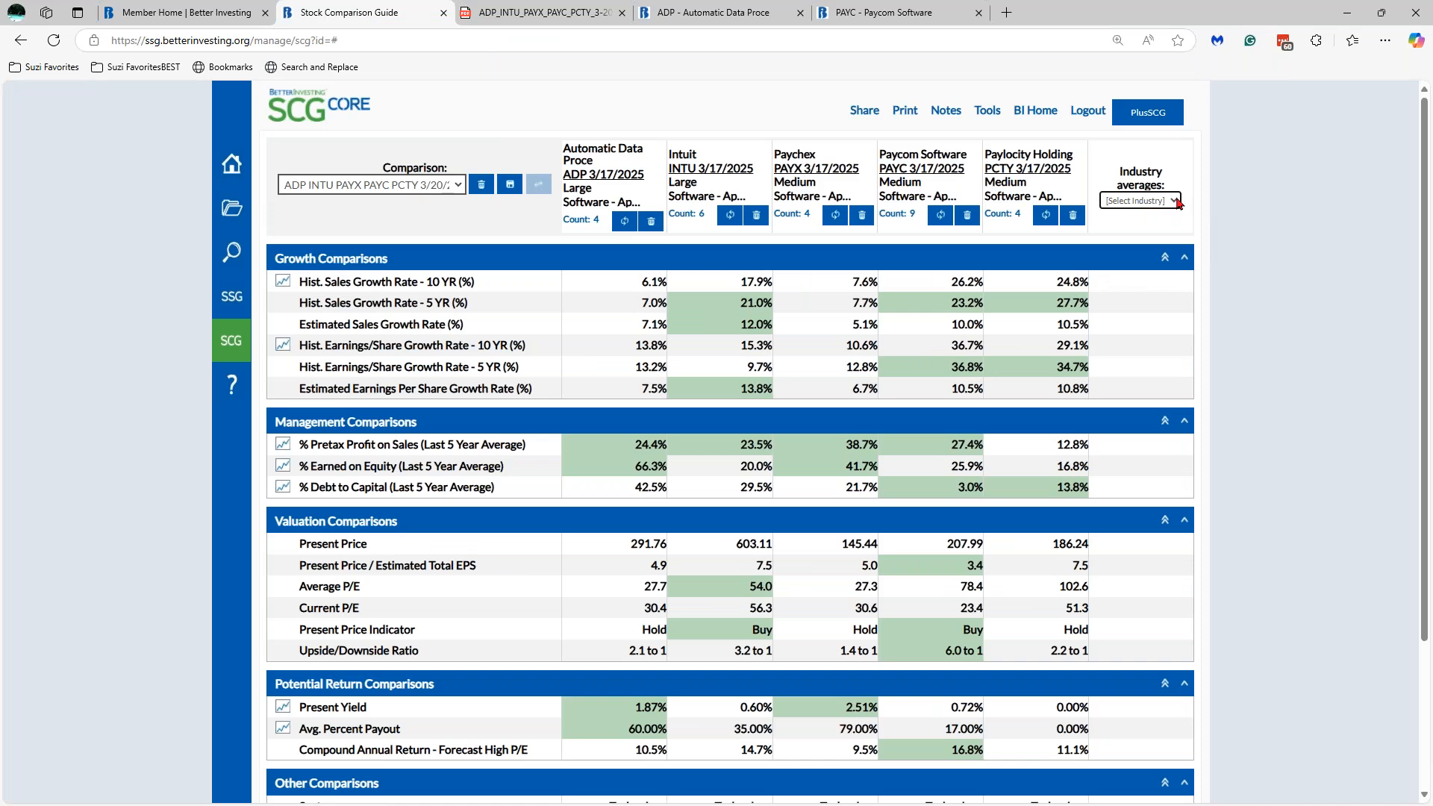
pyautogui.click(1178, 201)
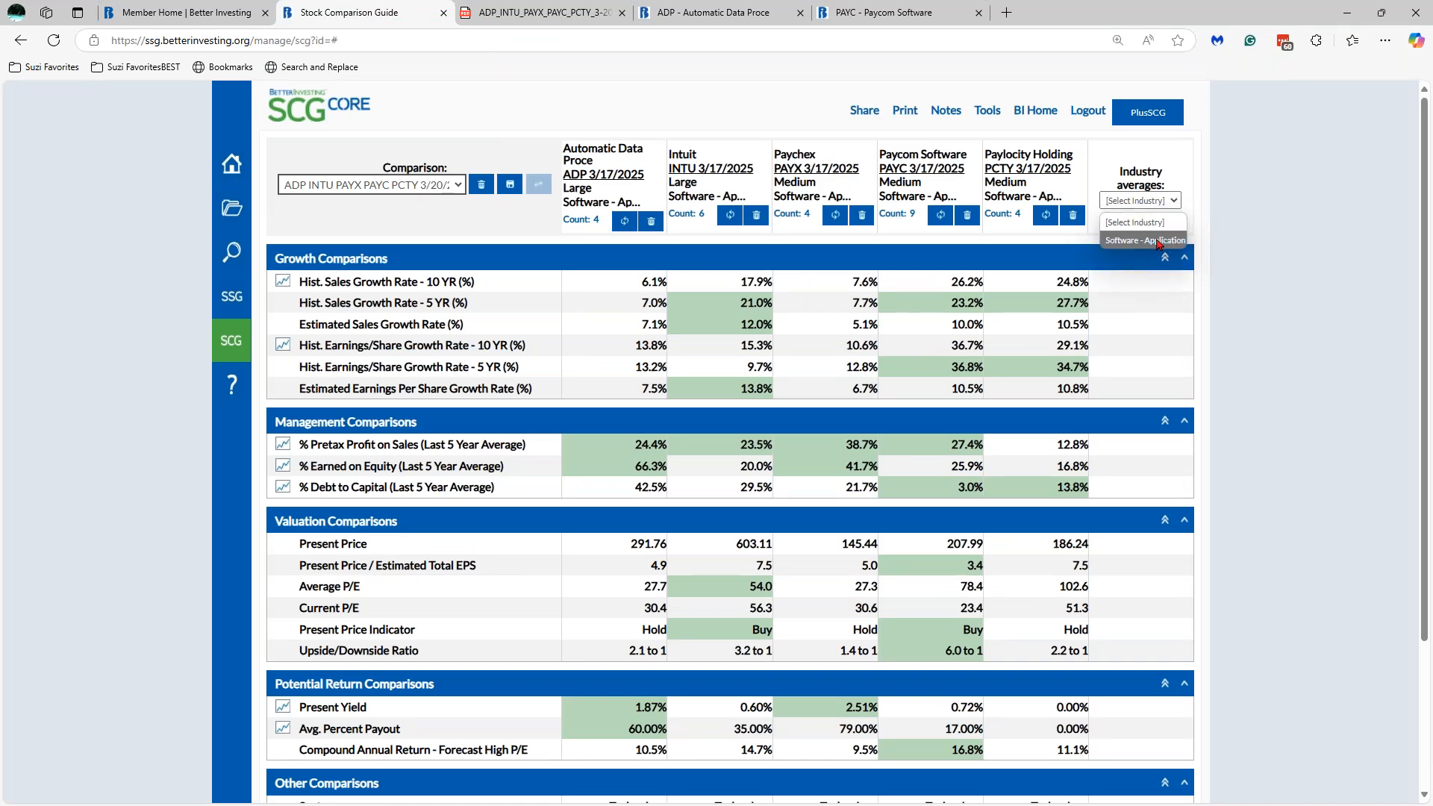
pyautogui.click(1158, 242)
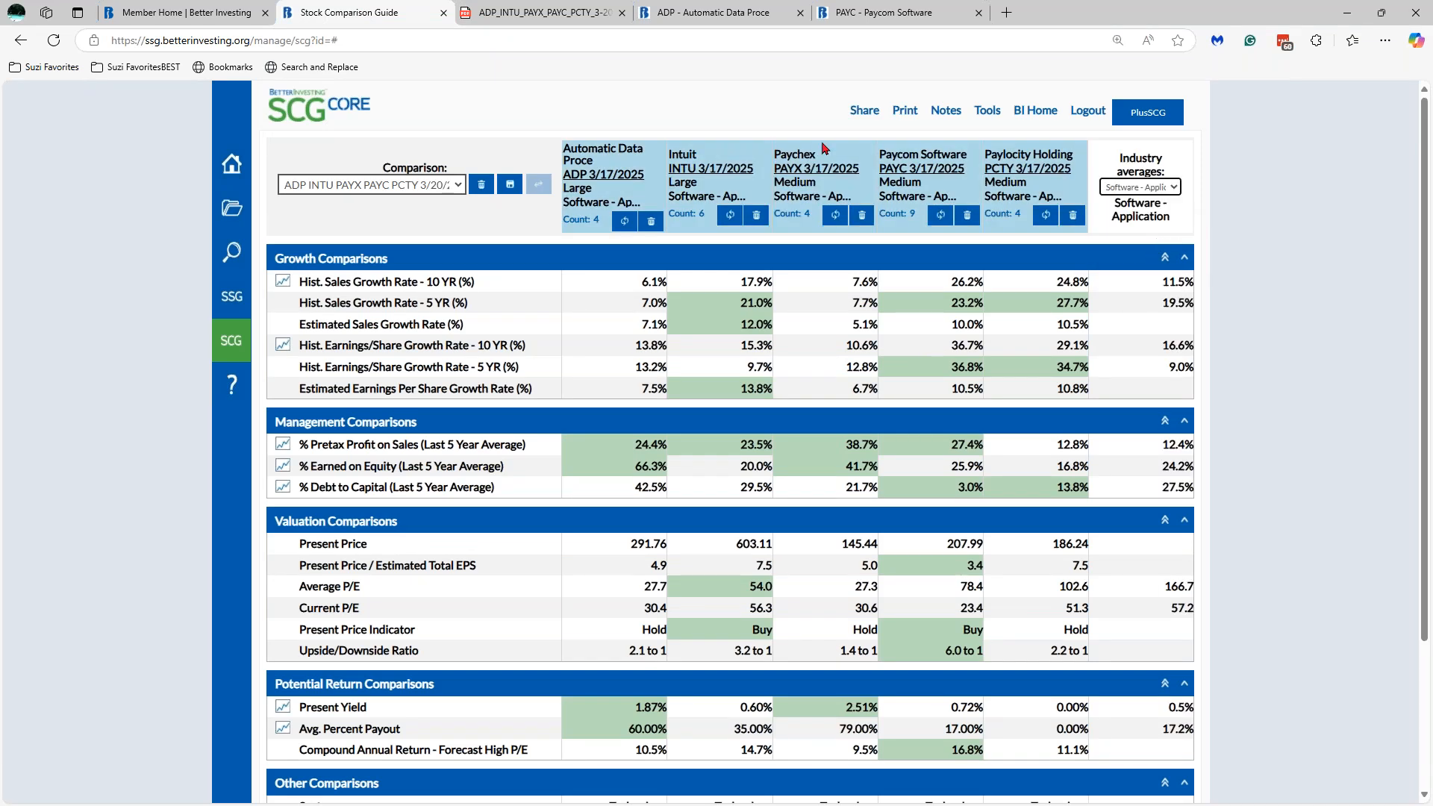
pyautogui.click(535, 15)
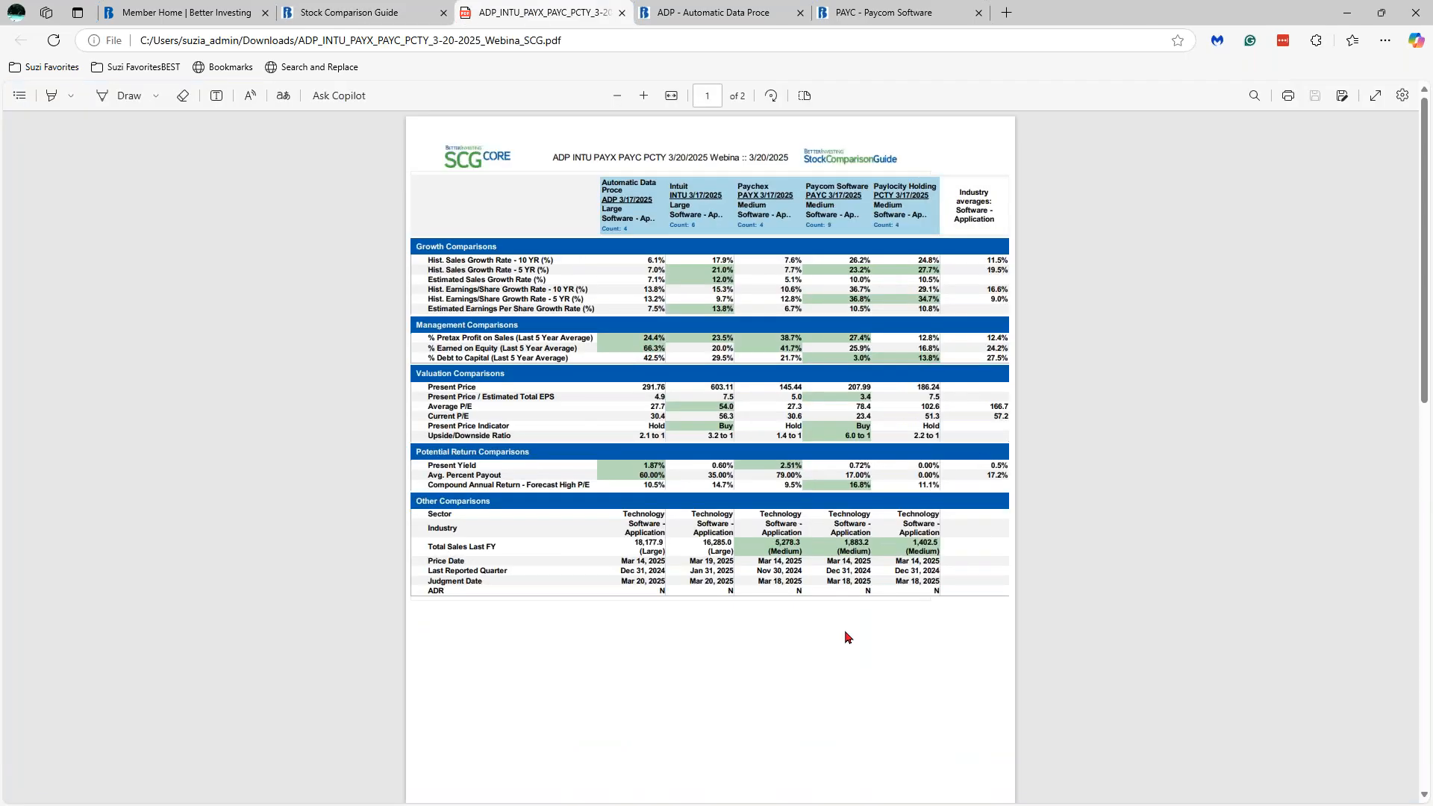
# - Review the Comparison Notes on page 2, then return to the Stock Comparison Guide tab
pyautogui.moveTo(1426, 224); pyautogui.dragTo(1431, 446)
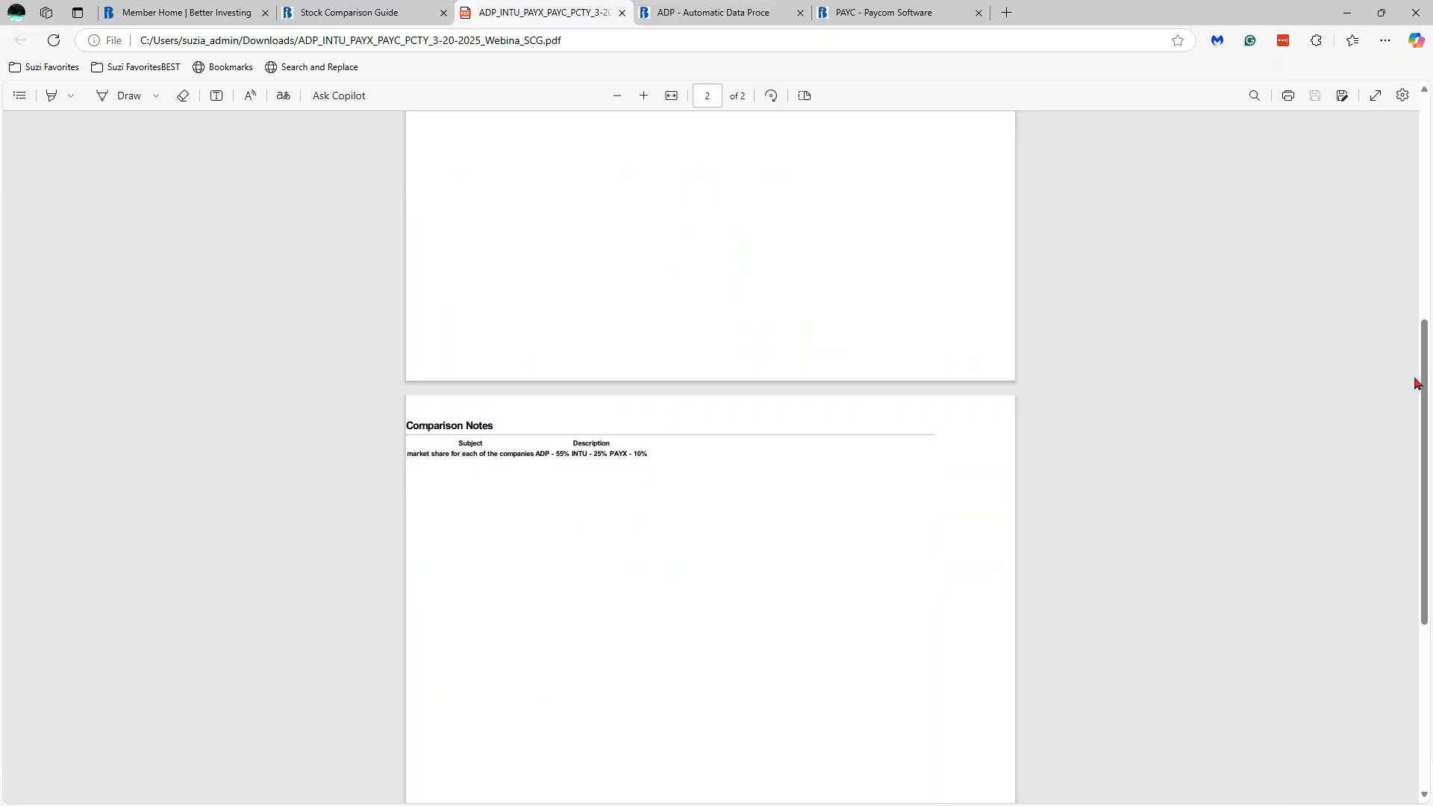
pyautogui.scroll(2, 1410, 247)
pyautogui.scroll(7, 1407, 232)
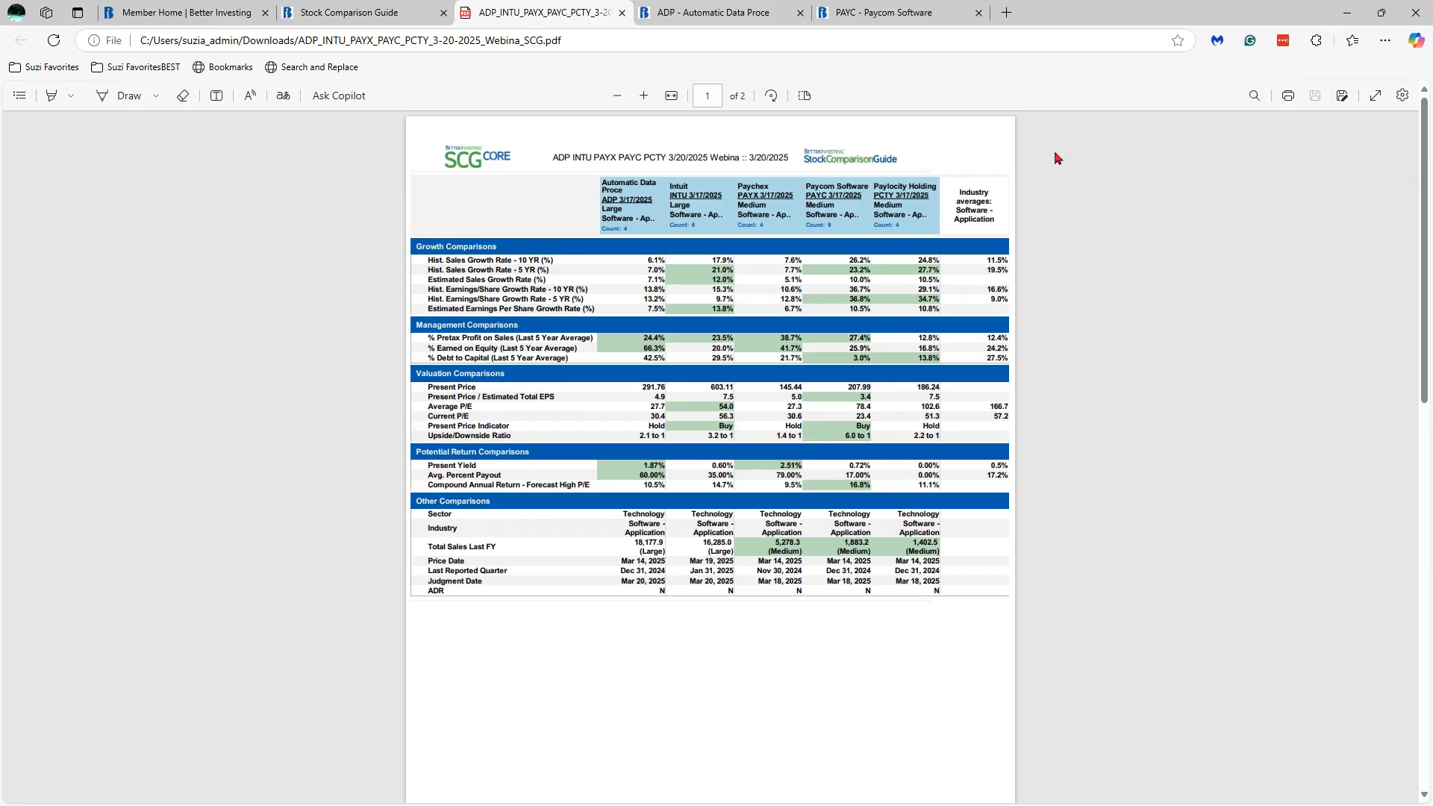
pyautogui.click(389, 20)
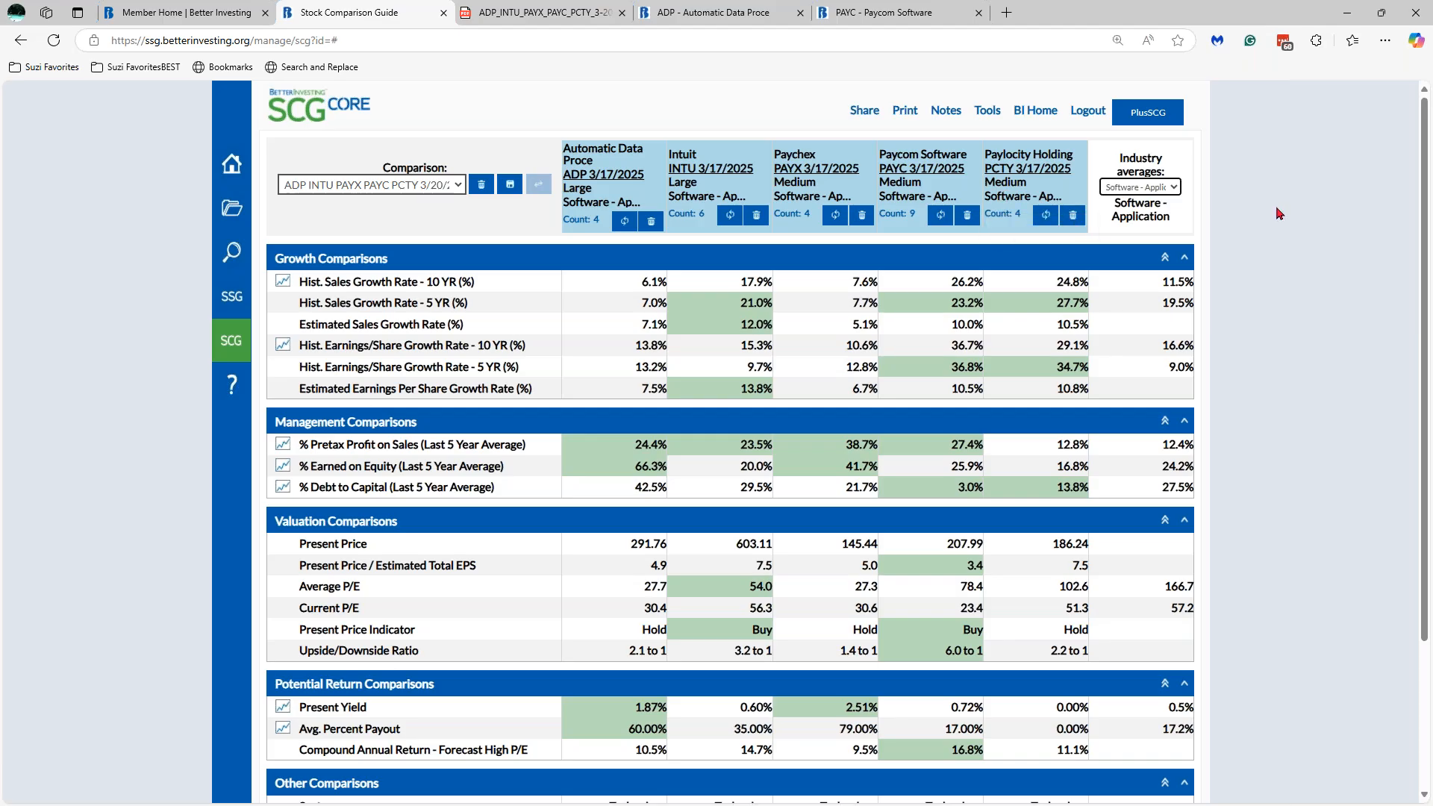
# - Set up sharing with Send me a copy ticked and three contacts selected as recipients
pyautogui.click(865, 112)
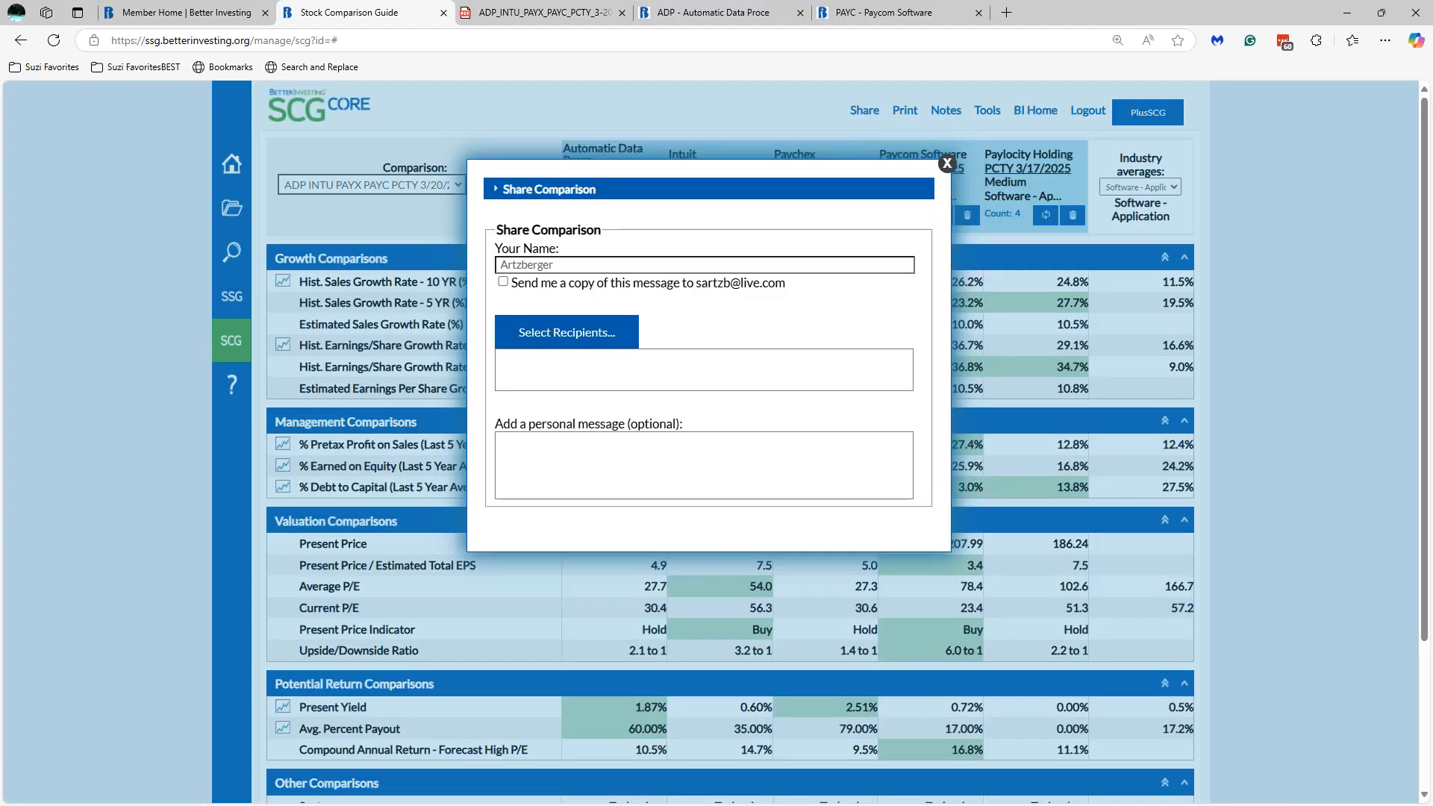
pyautogui.click(503, 283)
pyautogui.click(595, 340)
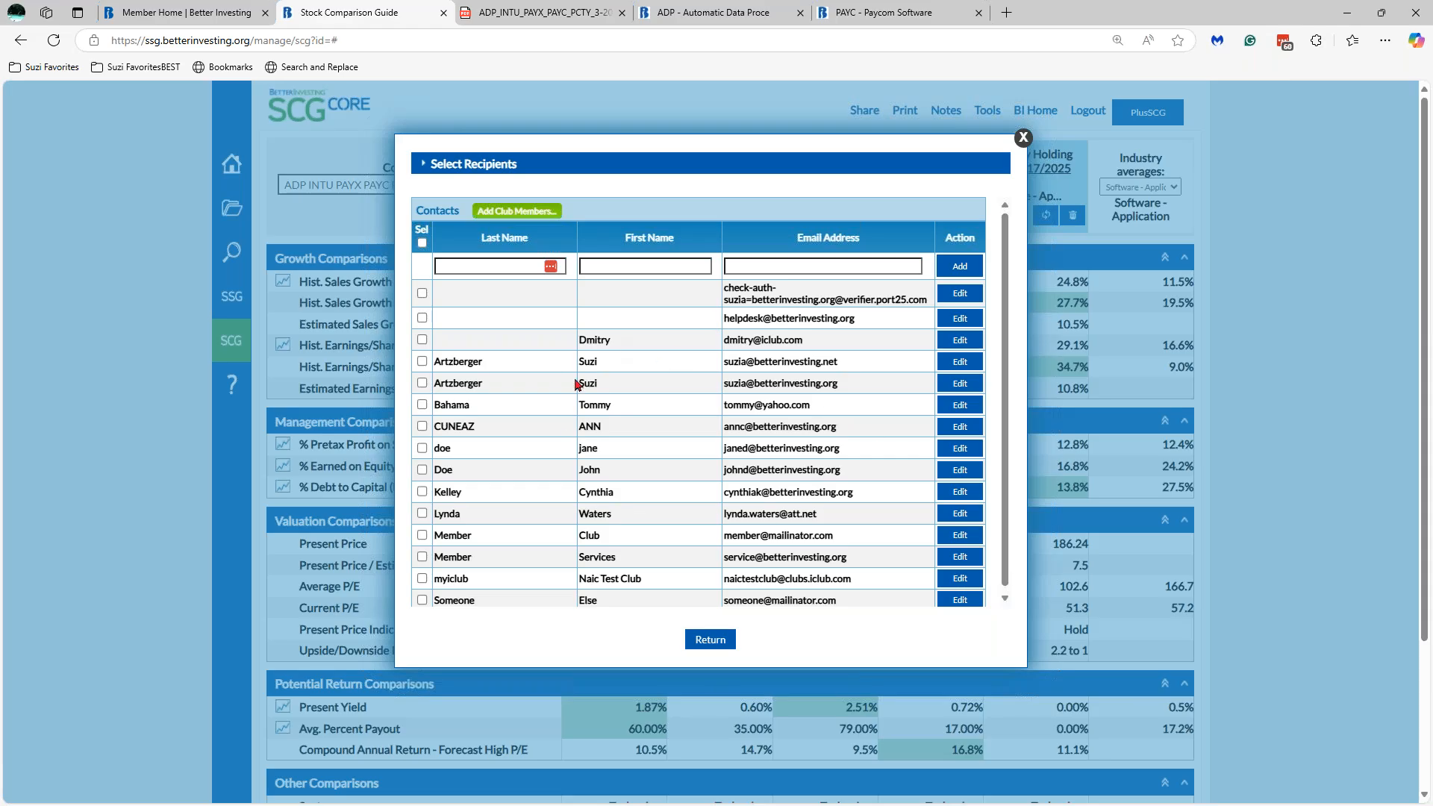
pyautogui.click(422, 382)
pyautogui.click(422, 405)
pyautogui.click(423, 427)
pyautogui.click(706, 640)
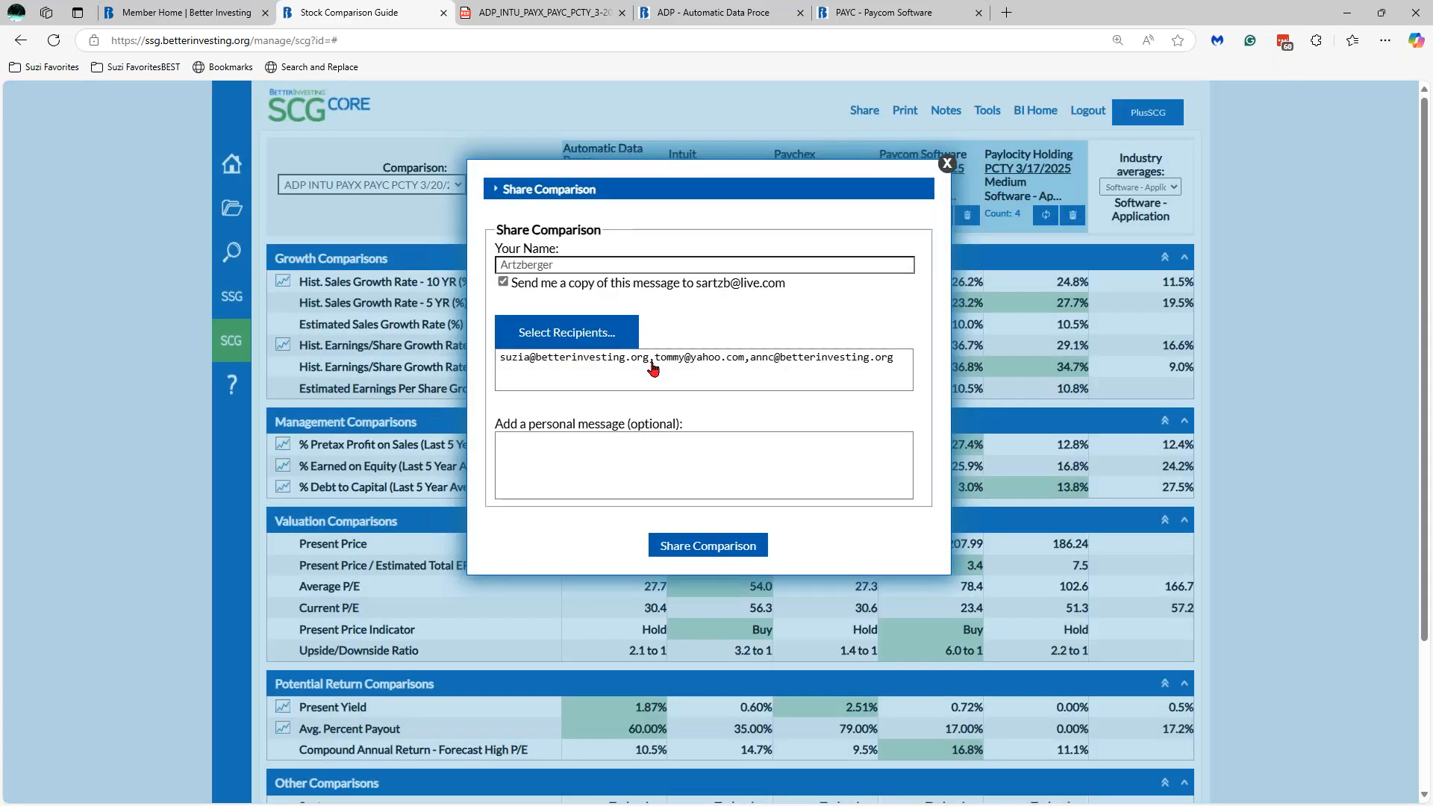
# - Add the message 'My SCG from 3/20/25 webinar' and share the comparison
pyautogui.click(630, 457)
pyautogui.write('My')
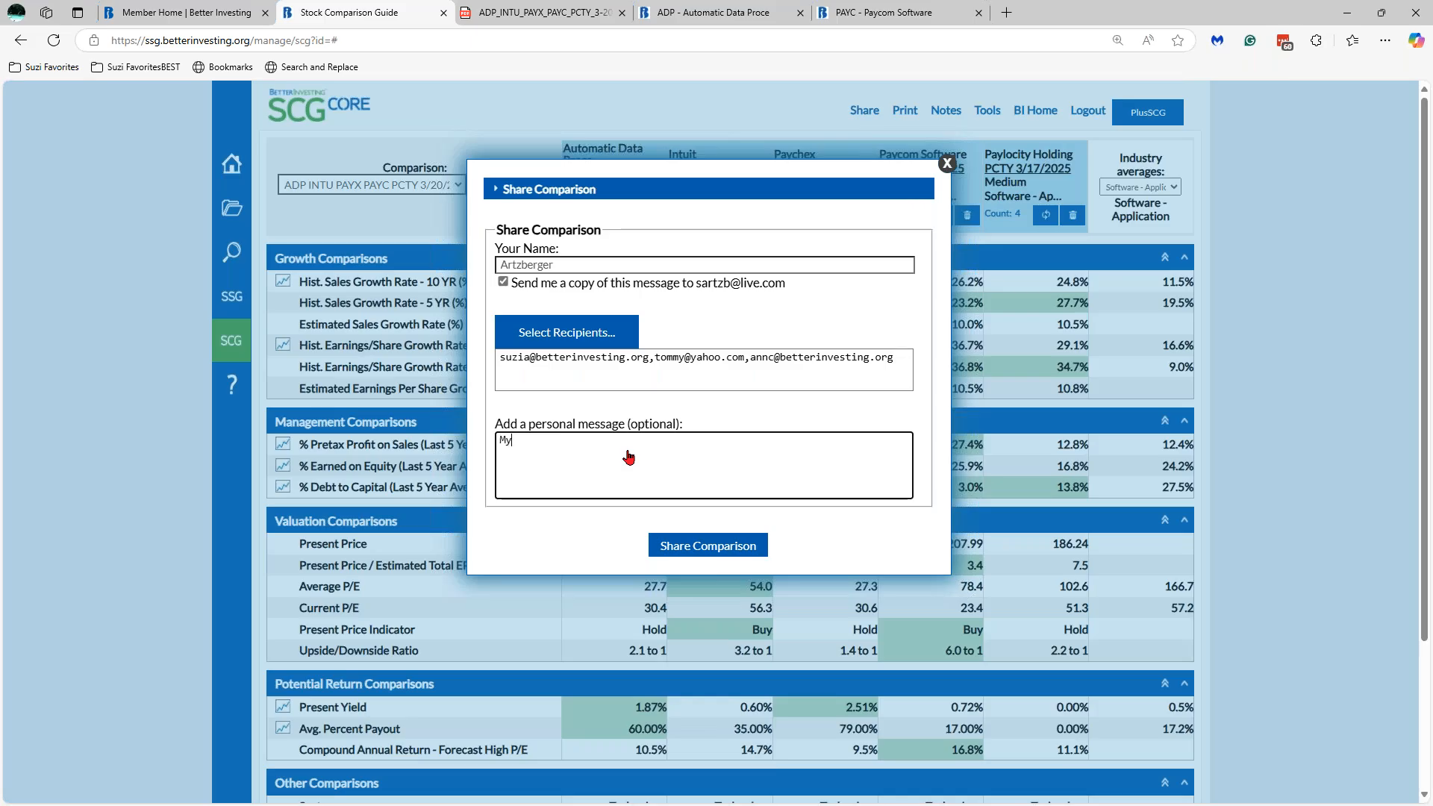
pyautogui.write(' SCG from 3/20/25')
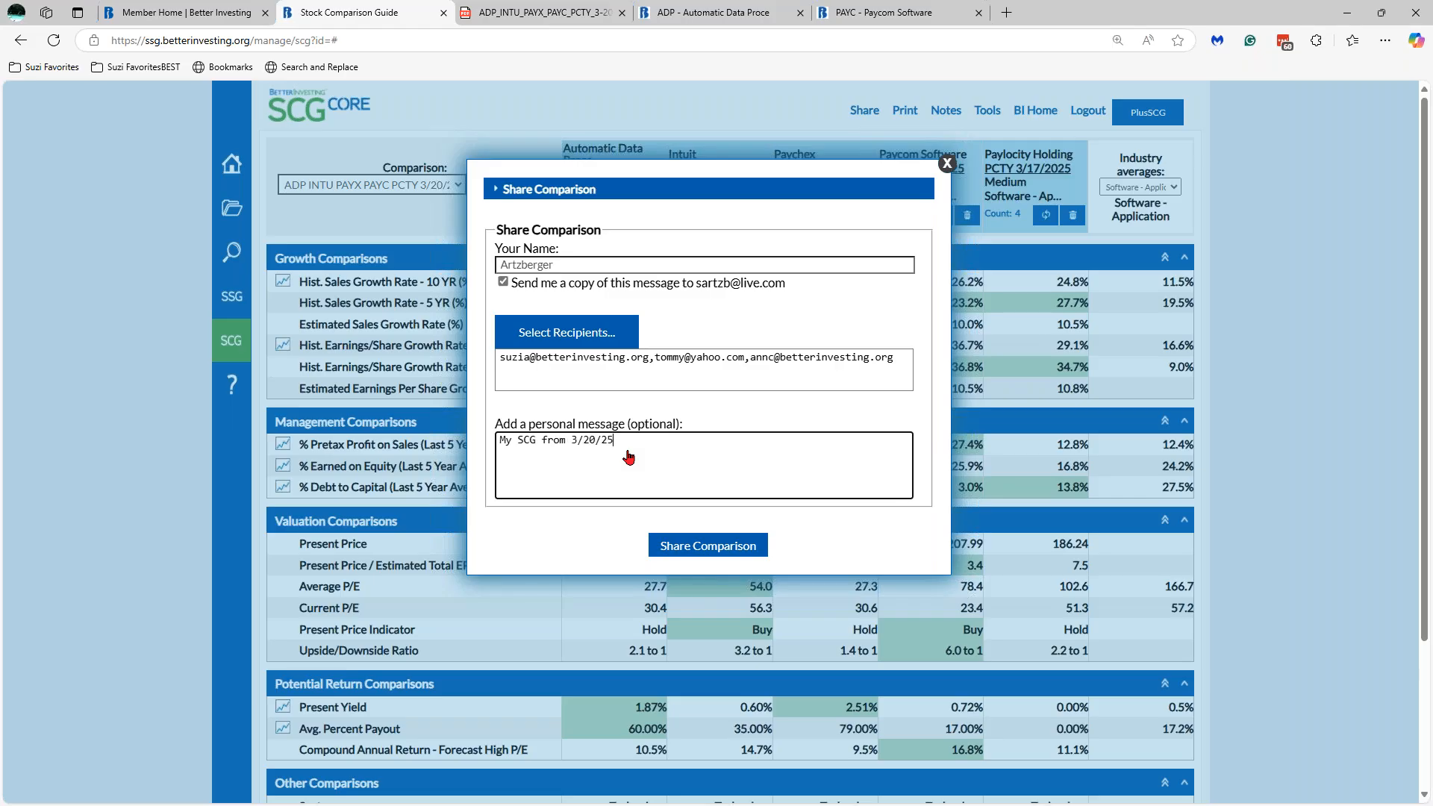
pyautogui.write(' webinar')
pyautogui.click(719, 550)
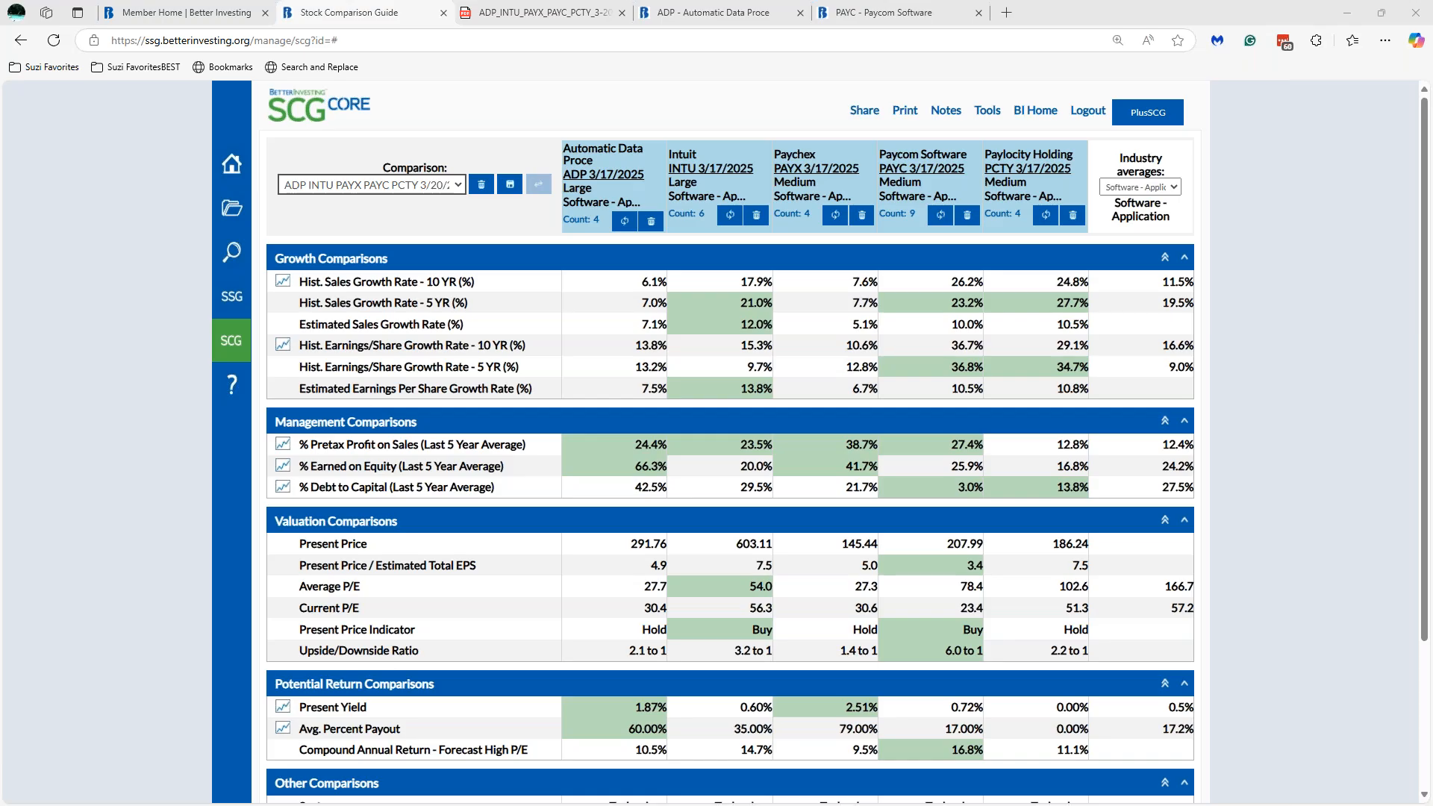
# - Review the shared email, highlighting ADP, INTU, PAYX, PAYC, PCTY in its subject, then close it
pyautogui.moveTo(1432, 47); pyautogui.dragTo(589, 110)
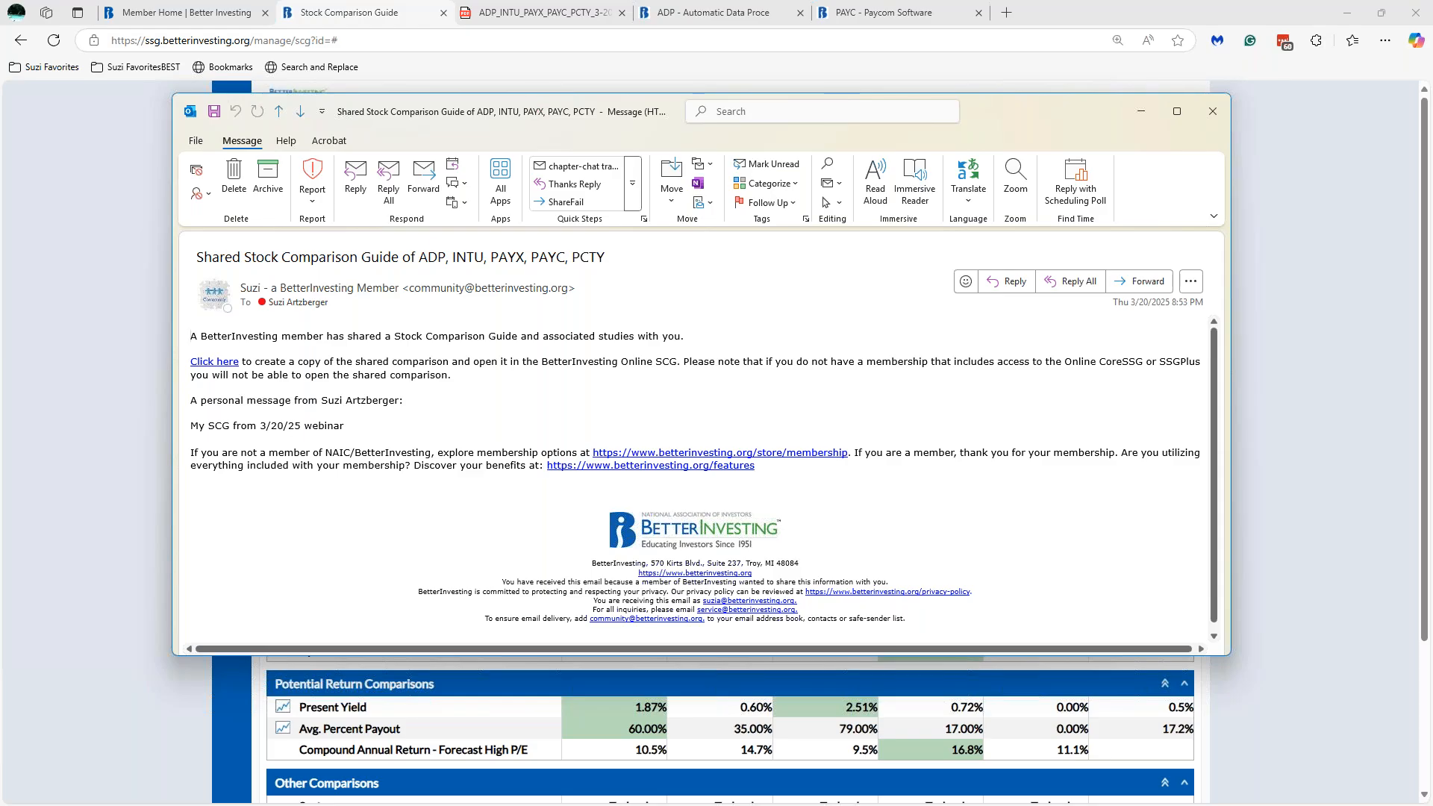
pyautogui.moveTo(421, 253); pyautogui.dragTo(612, 251)
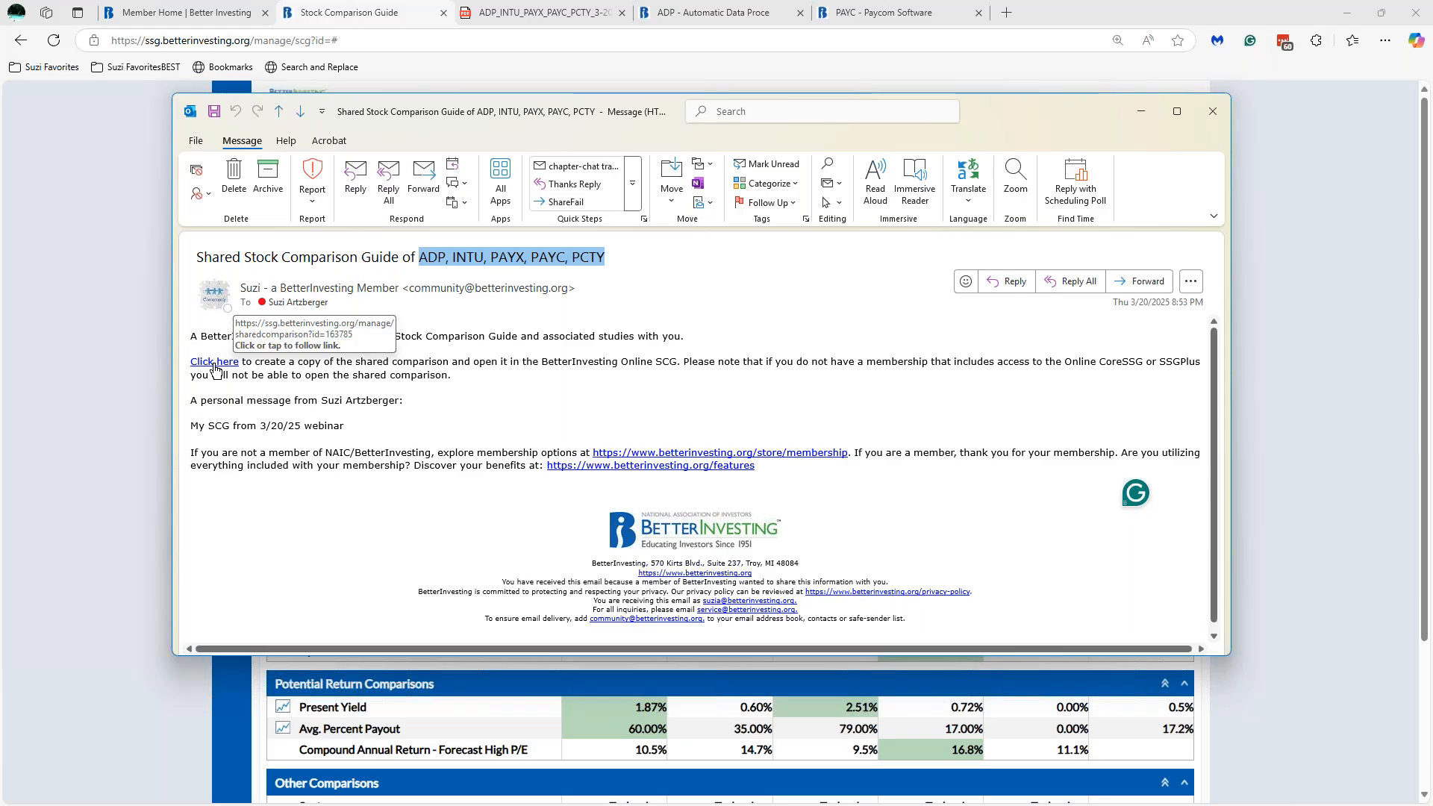
pyautogui.click(1212, 113)
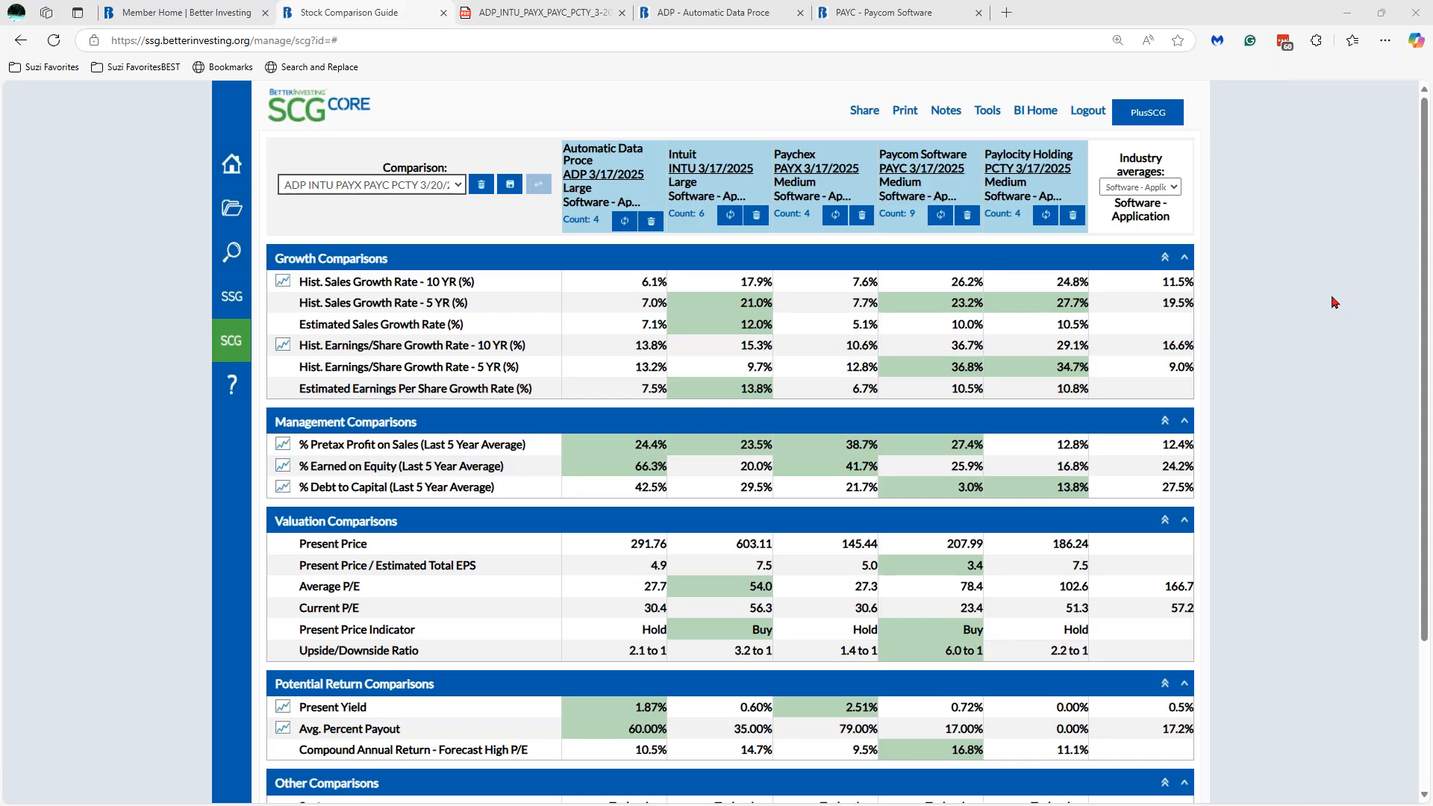
# - Open Paylocity Holding's PCTY 3/17/2025 study from its column header link
pyautogui.moveTo(1427, 307); pyautogui.dragTo(1428, 354)
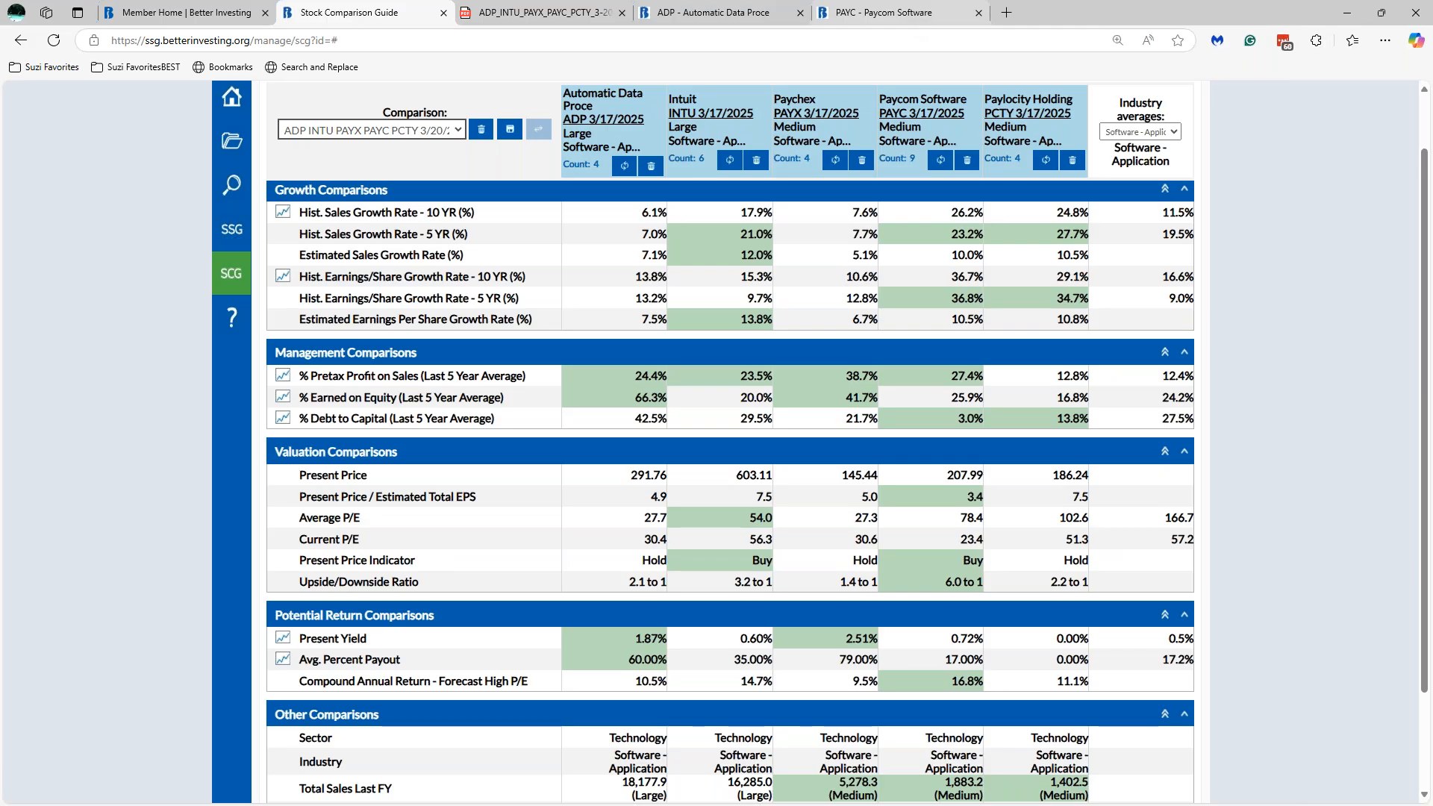
pyautogui.click(1027, 113)
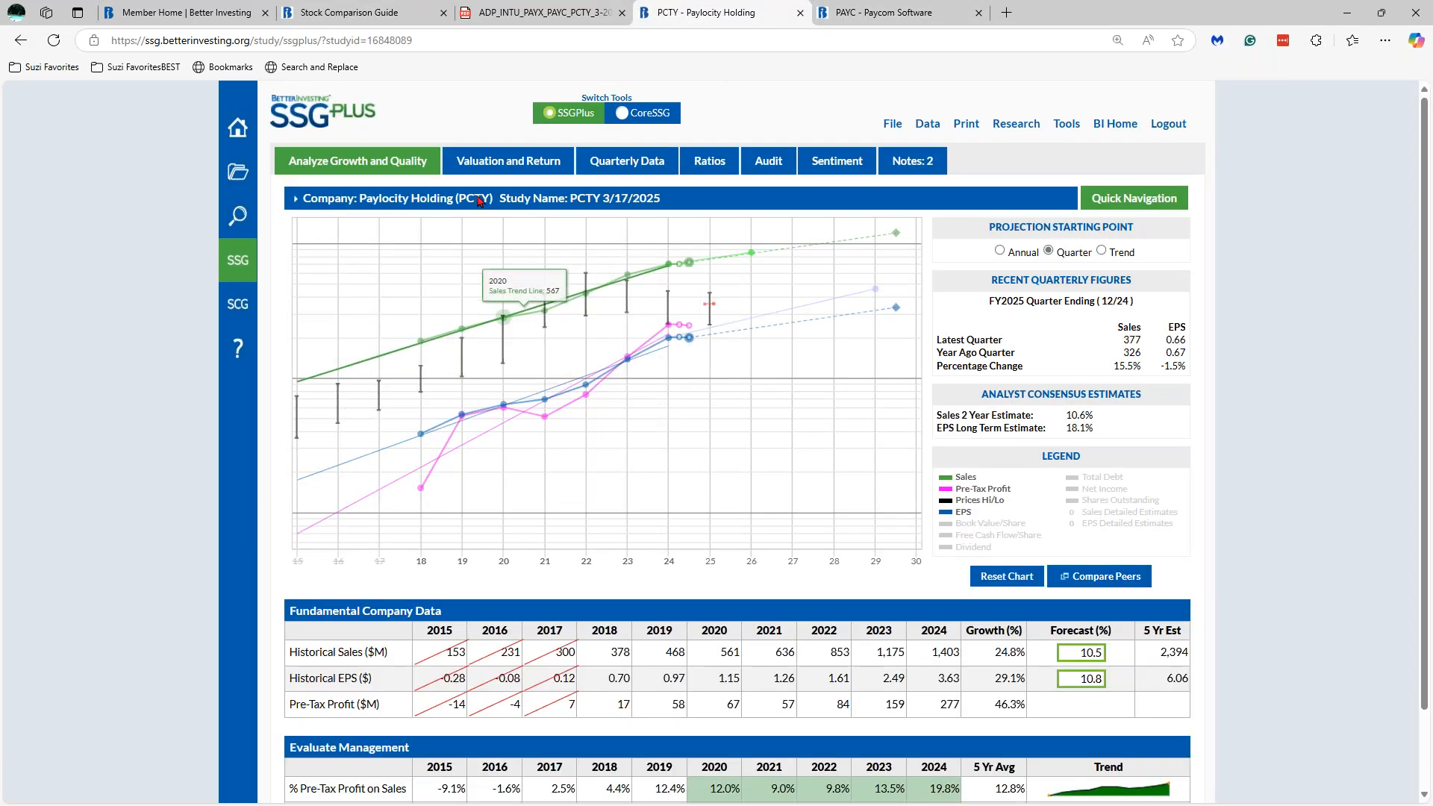
# - Show PCTY's Valuation and Return page with 10 years of P/E history, then go to Member Home
pyautogui.click(513, 161)
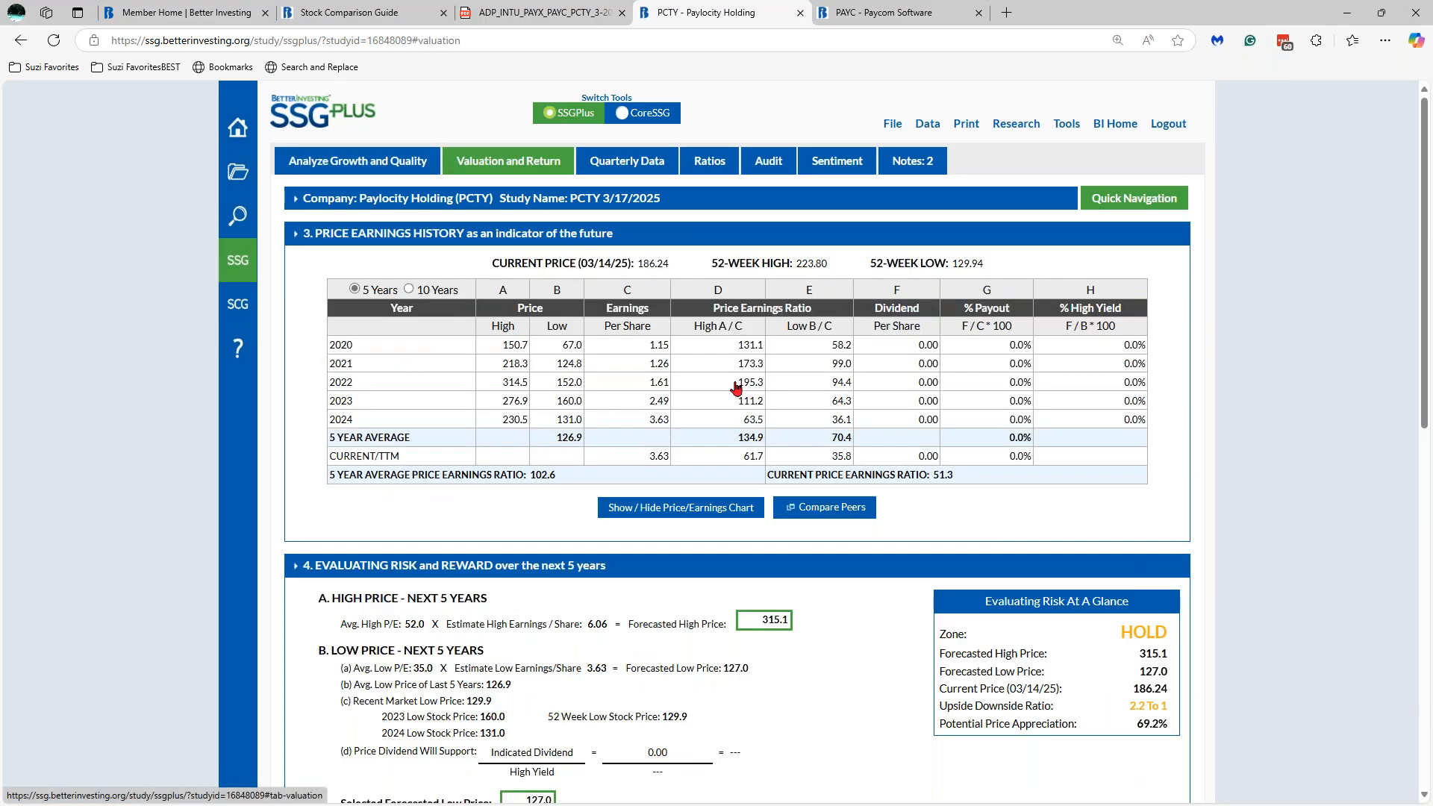
pyautogui.click(409, 291)
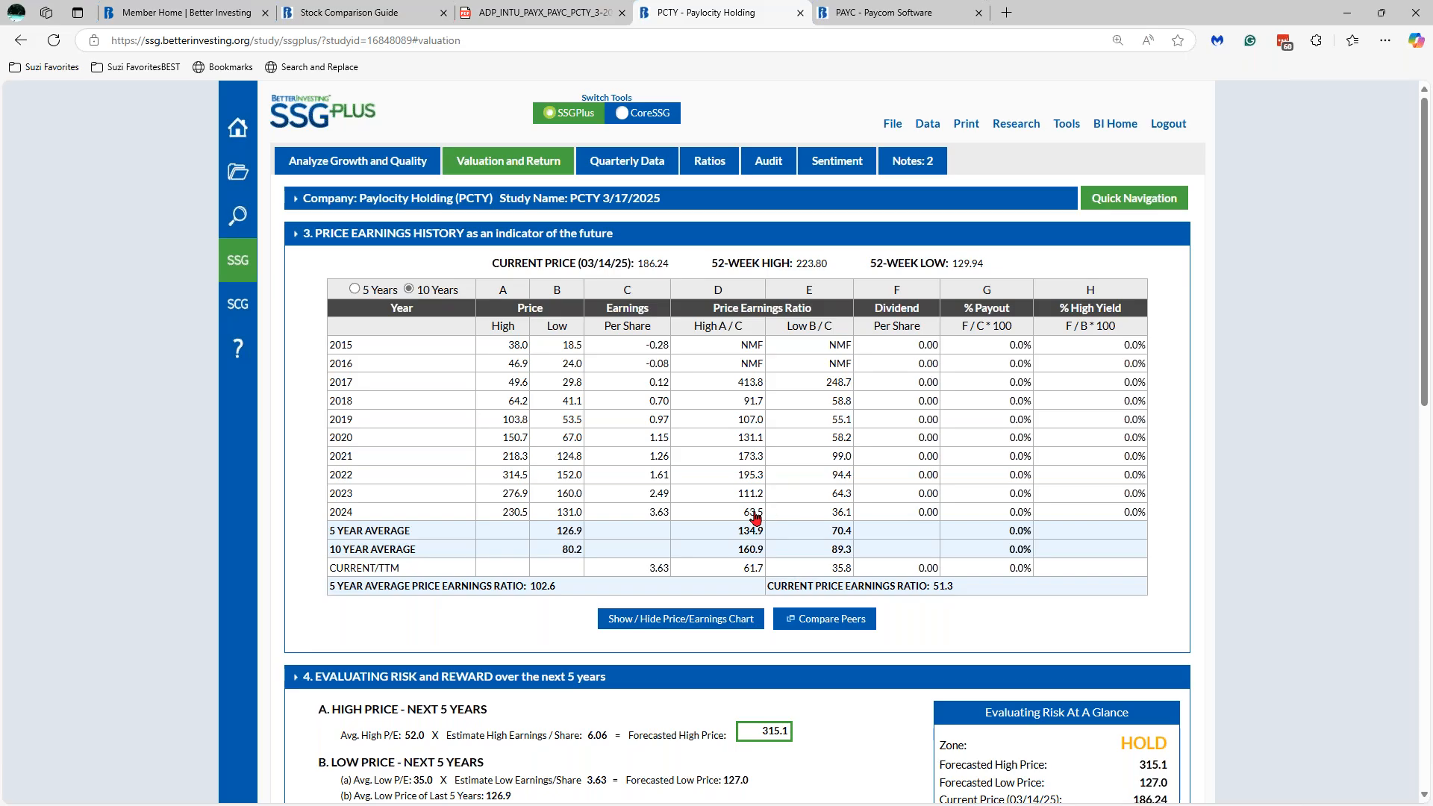
pyautogui.click(389, 17)
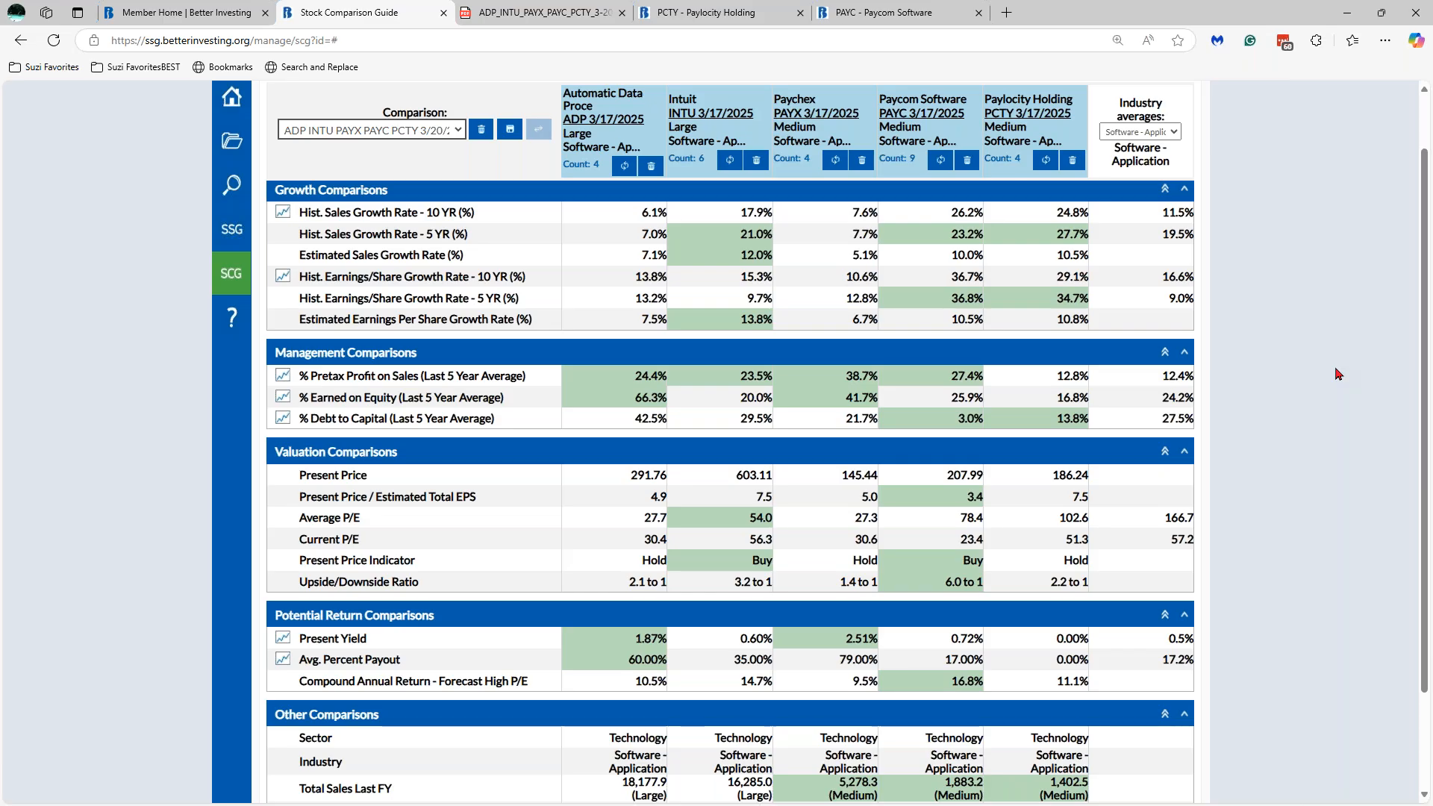
pyautogui.click(702, 13)
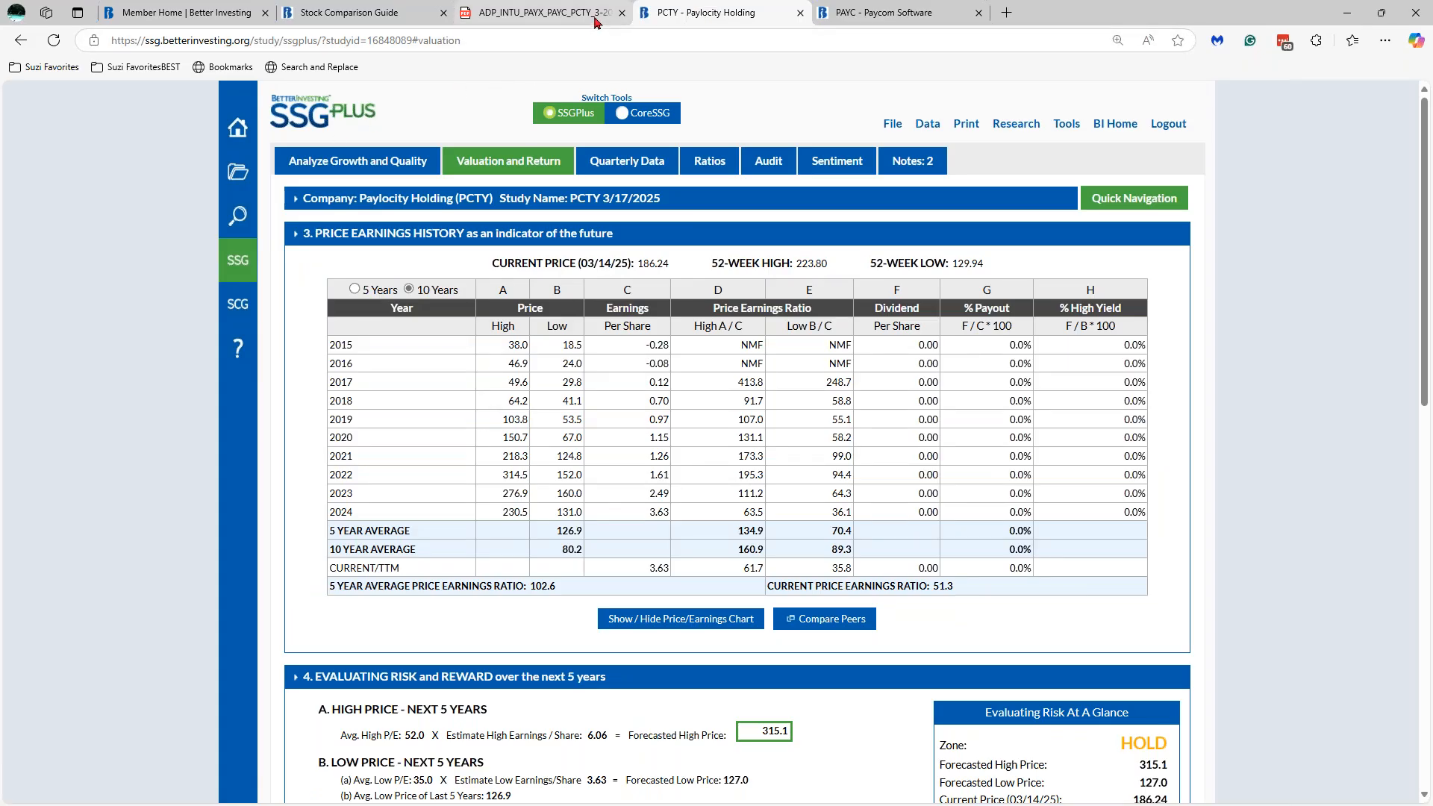
pyautogui.click(213, 14)
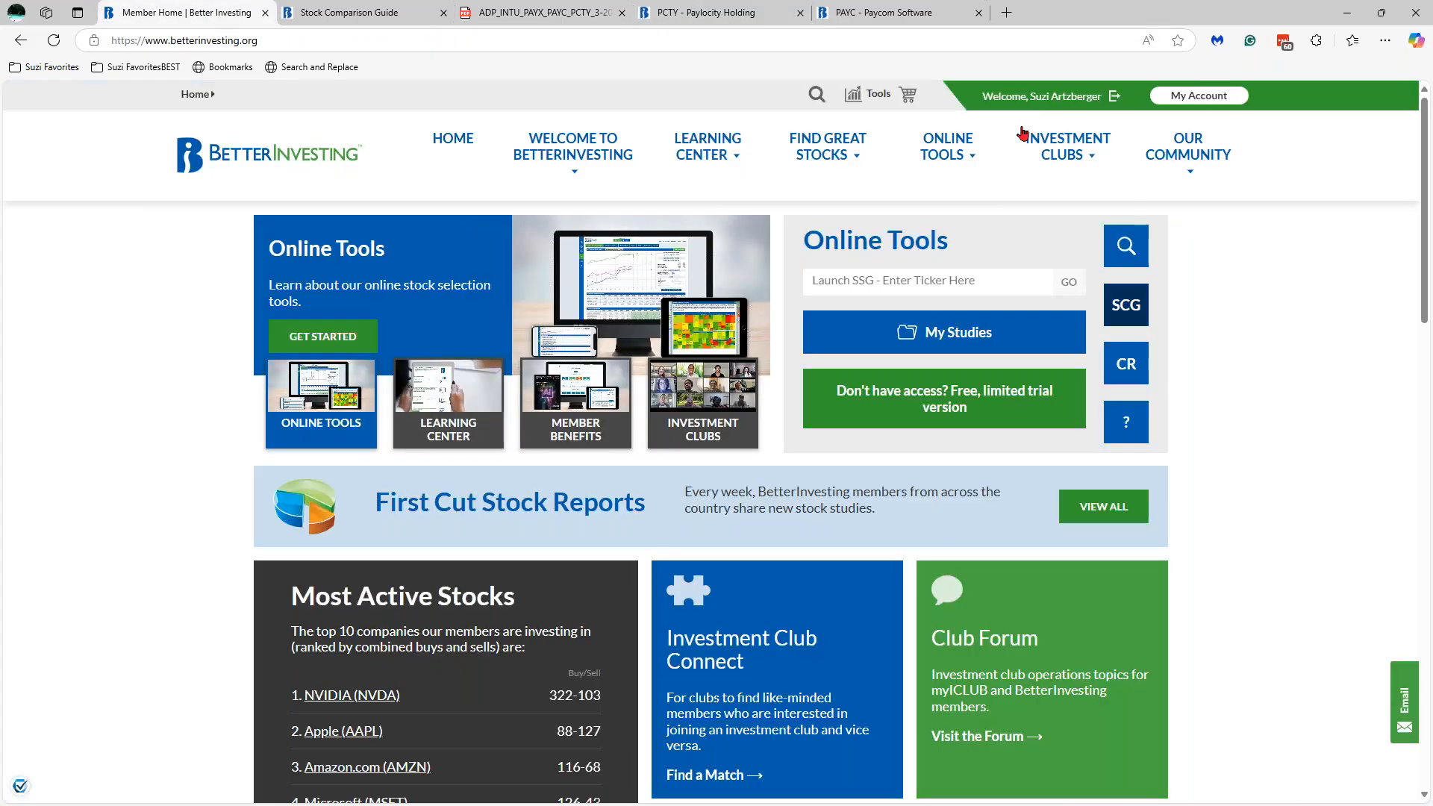
# - Search the site for 'faq industry average' and open the industry and peer averages FAQ
pyautogui.click(816, 95)
pyautogui.write('faq indu')
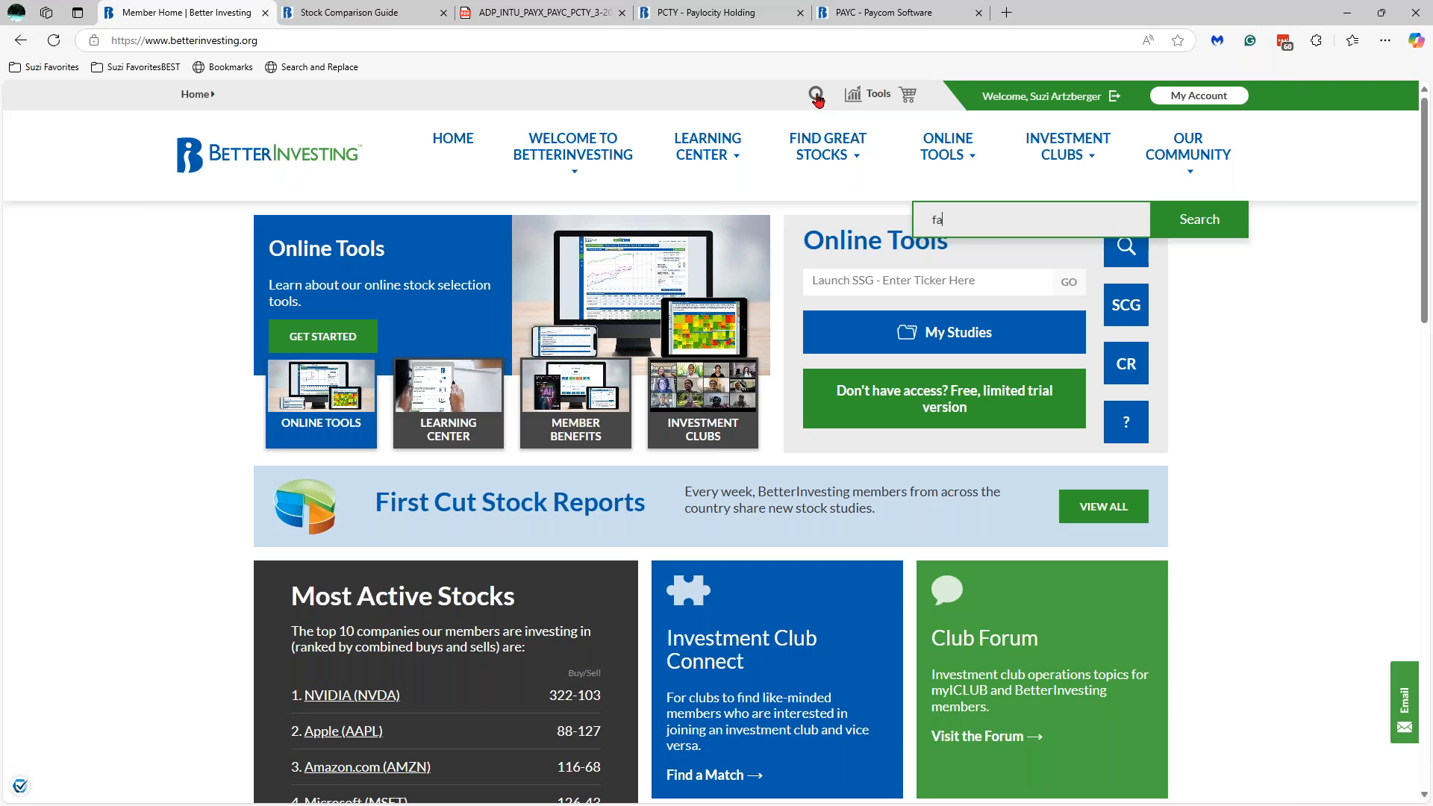
pyautogui.write('stry average')
pyautogui.press('Return')
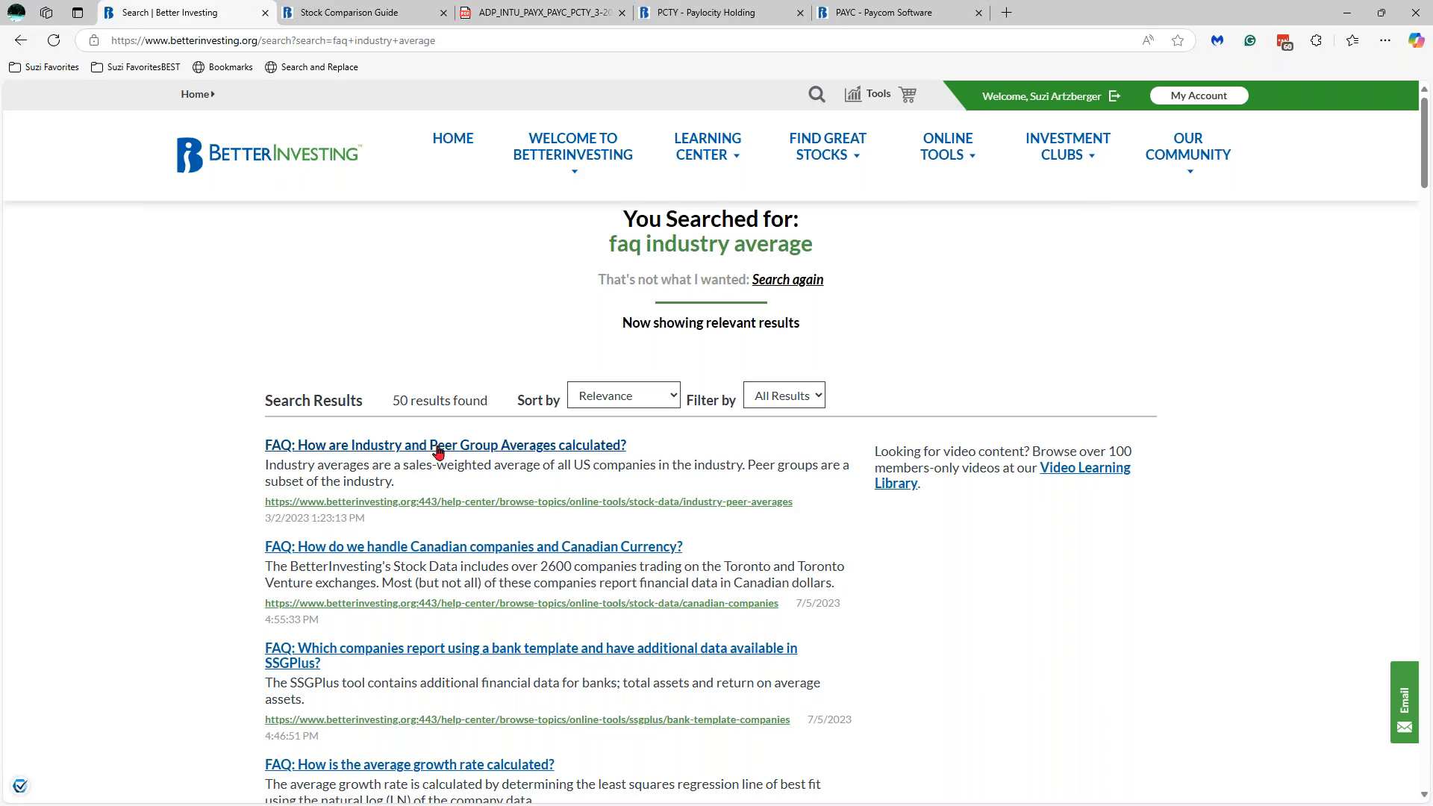
pyautogui.click(437, 447)
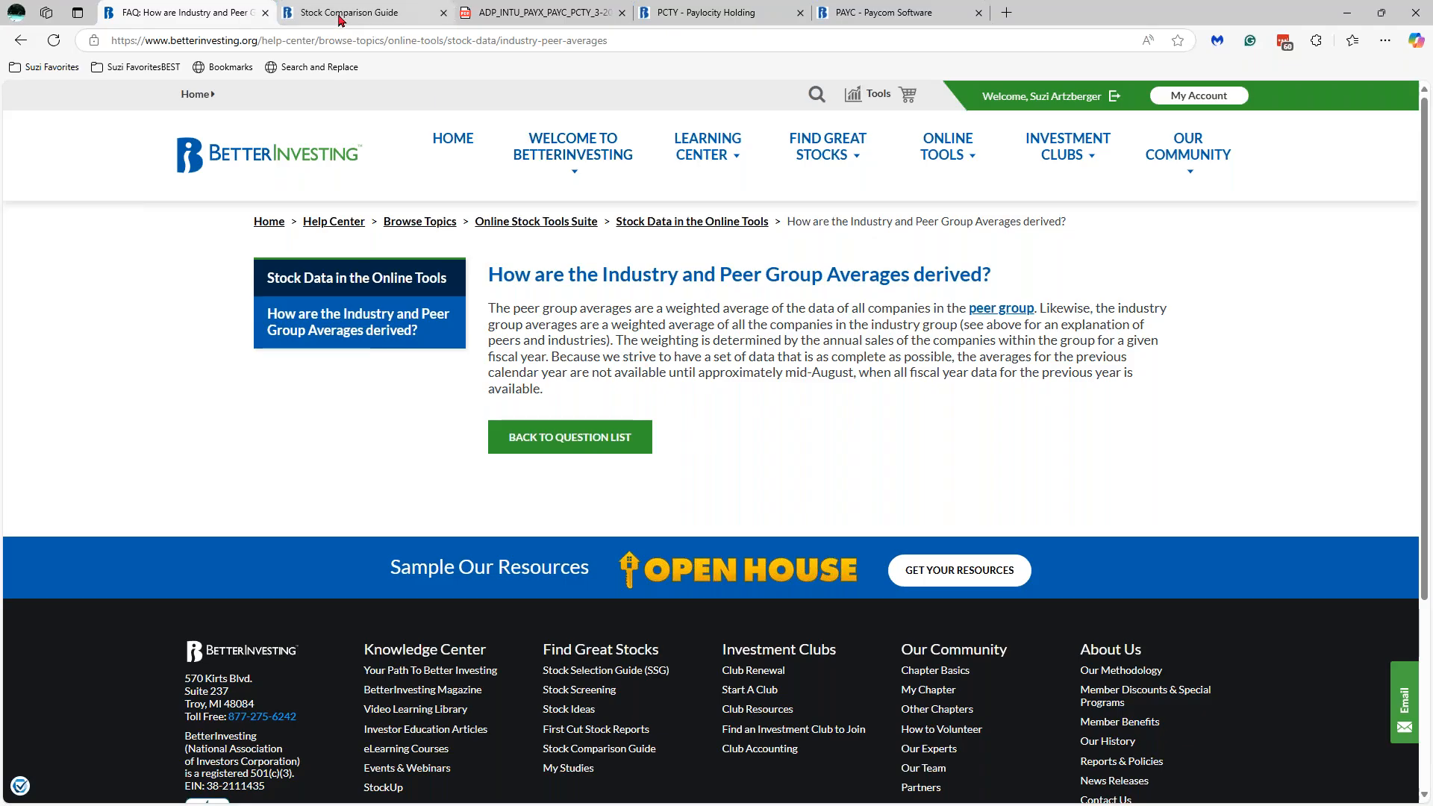
pyautogui.click(724, 22)
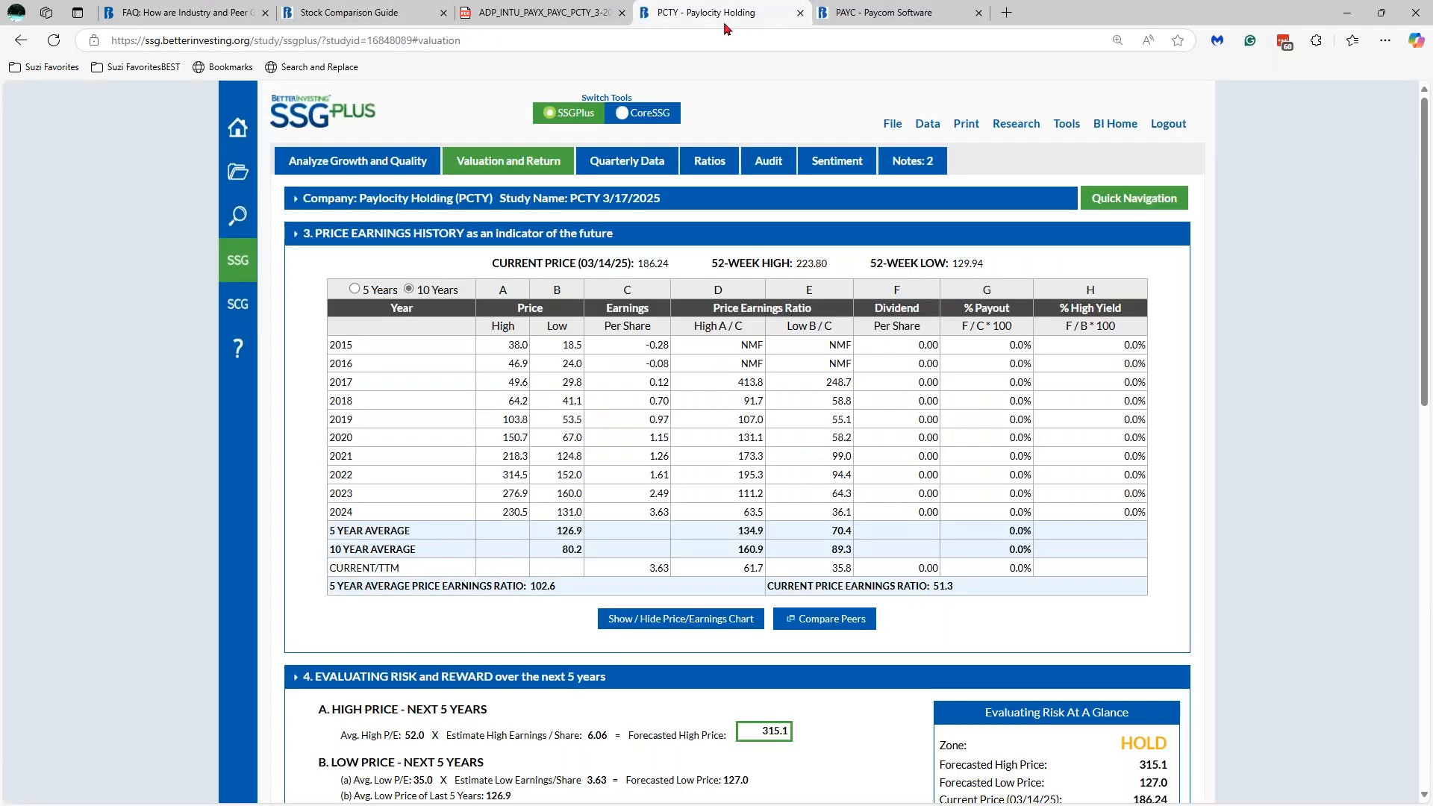
# - Screen Stock Ideas for companies in the Technology sector
pyautogui.click(239, 217)
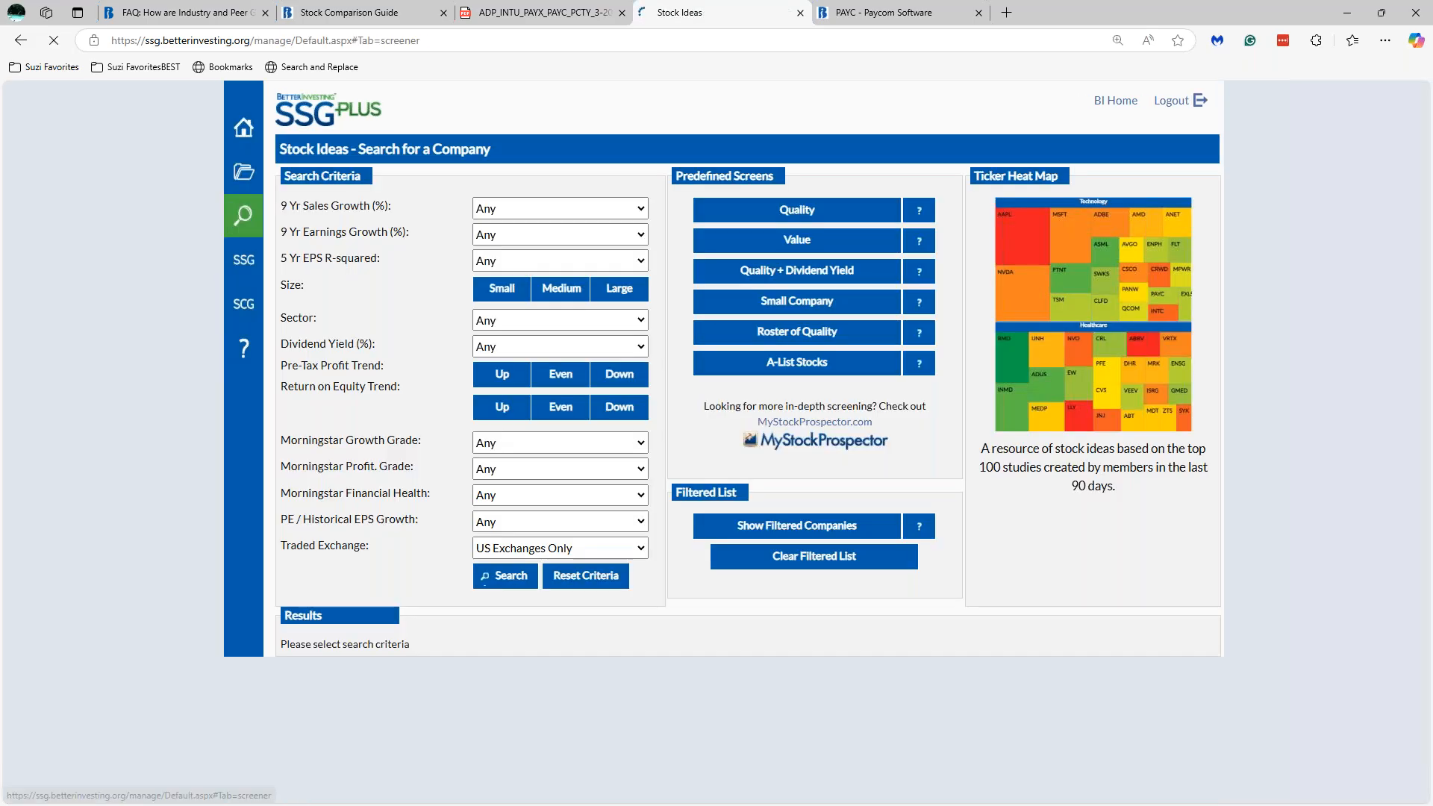
pyautogui.click(528, 320)
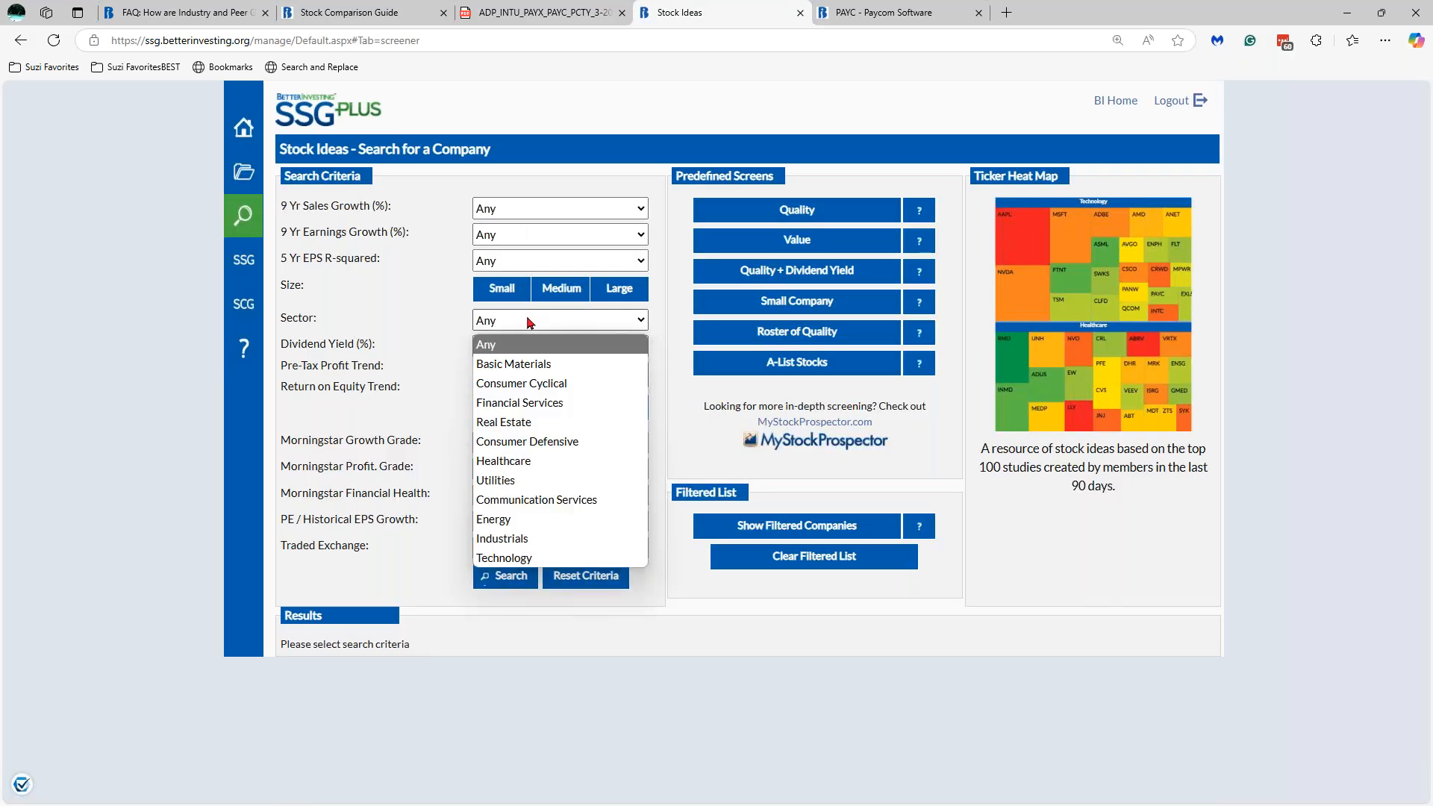
pyautogui.click(556, 559)
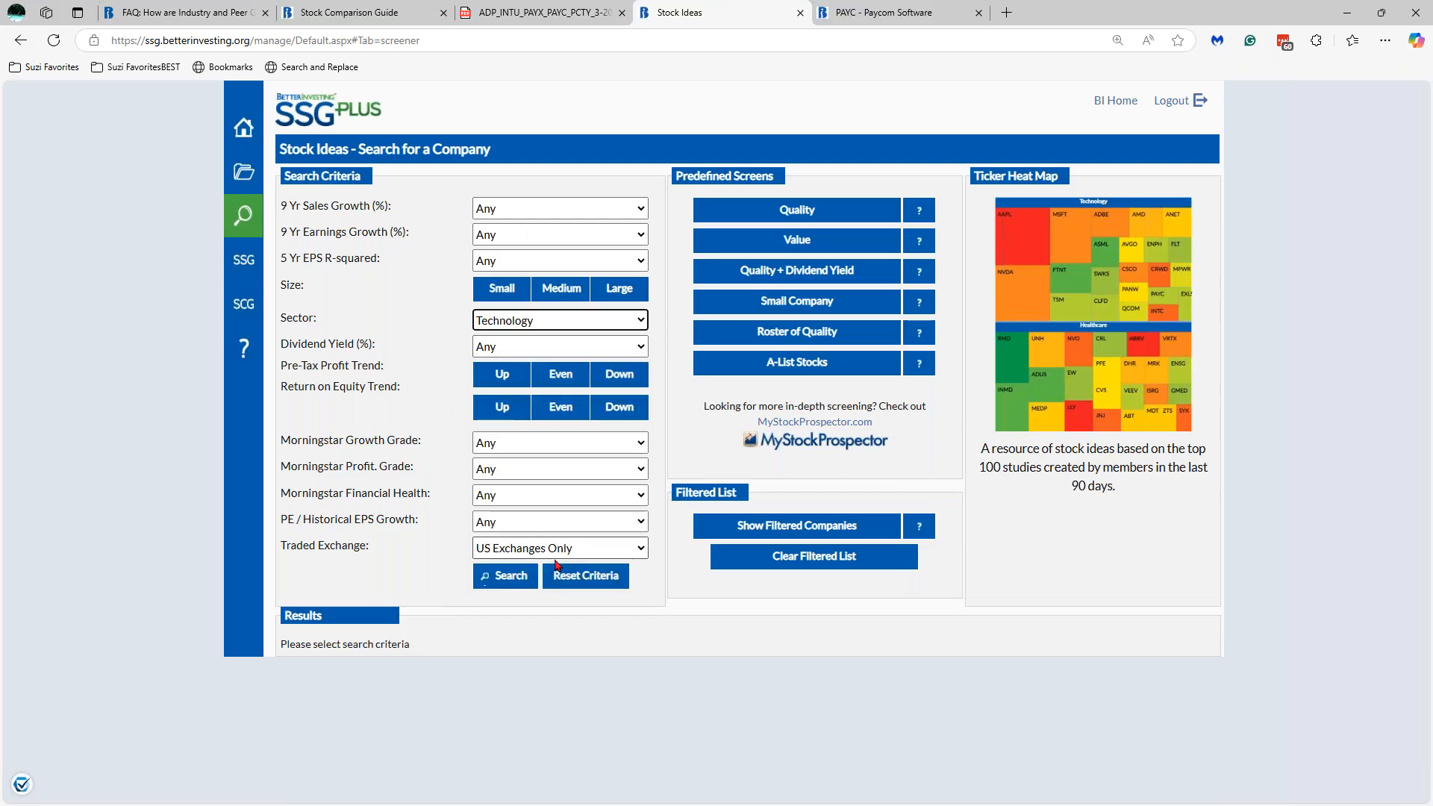
pyautogui.click(508, 582)
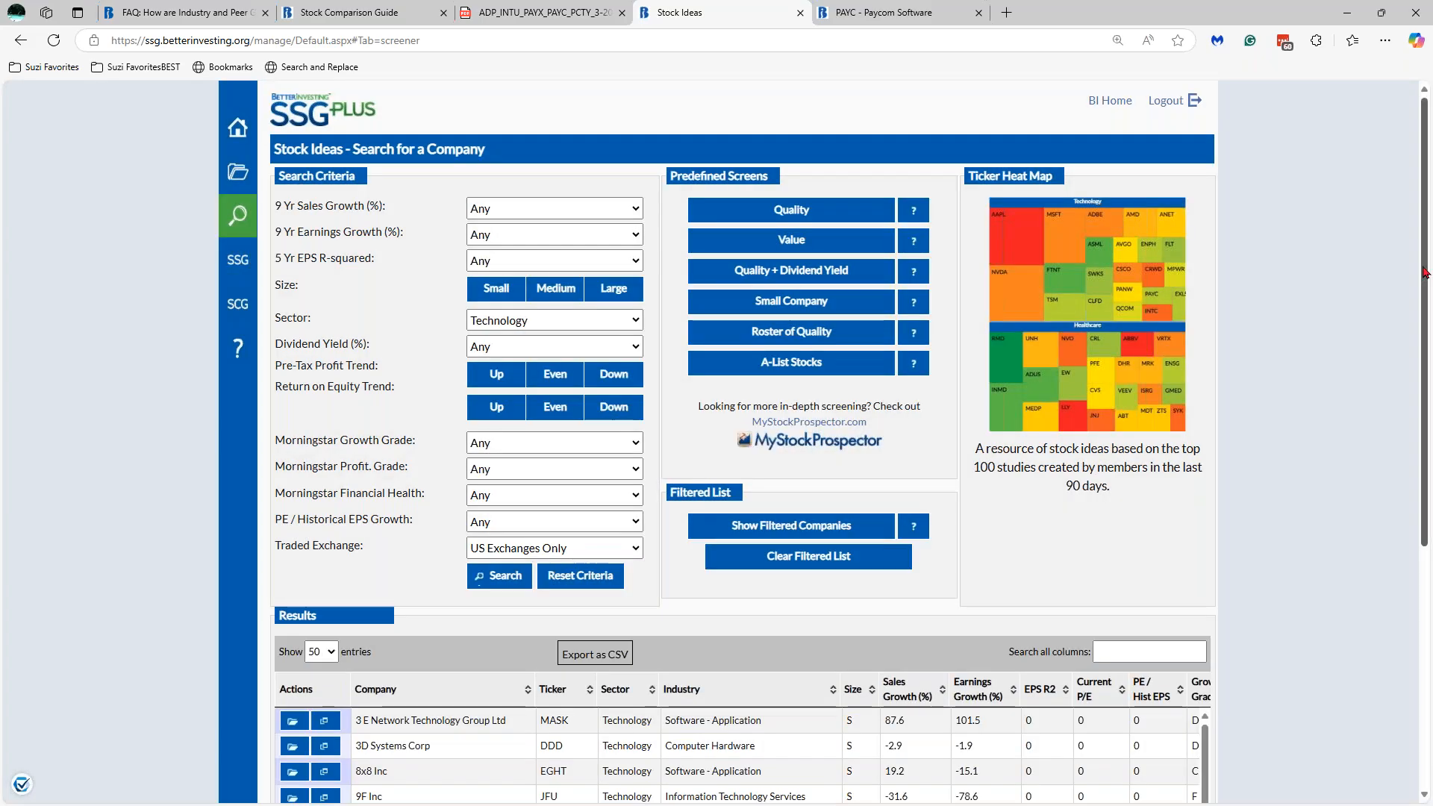
# - Filter the Technology results by the 'software - application' industry, leaving 240 of 776
pyautogui.scroll(-5, 1425, 272)
pyautogui.scroll(-1, 726, 671)
pyautogui.click(726, 749)
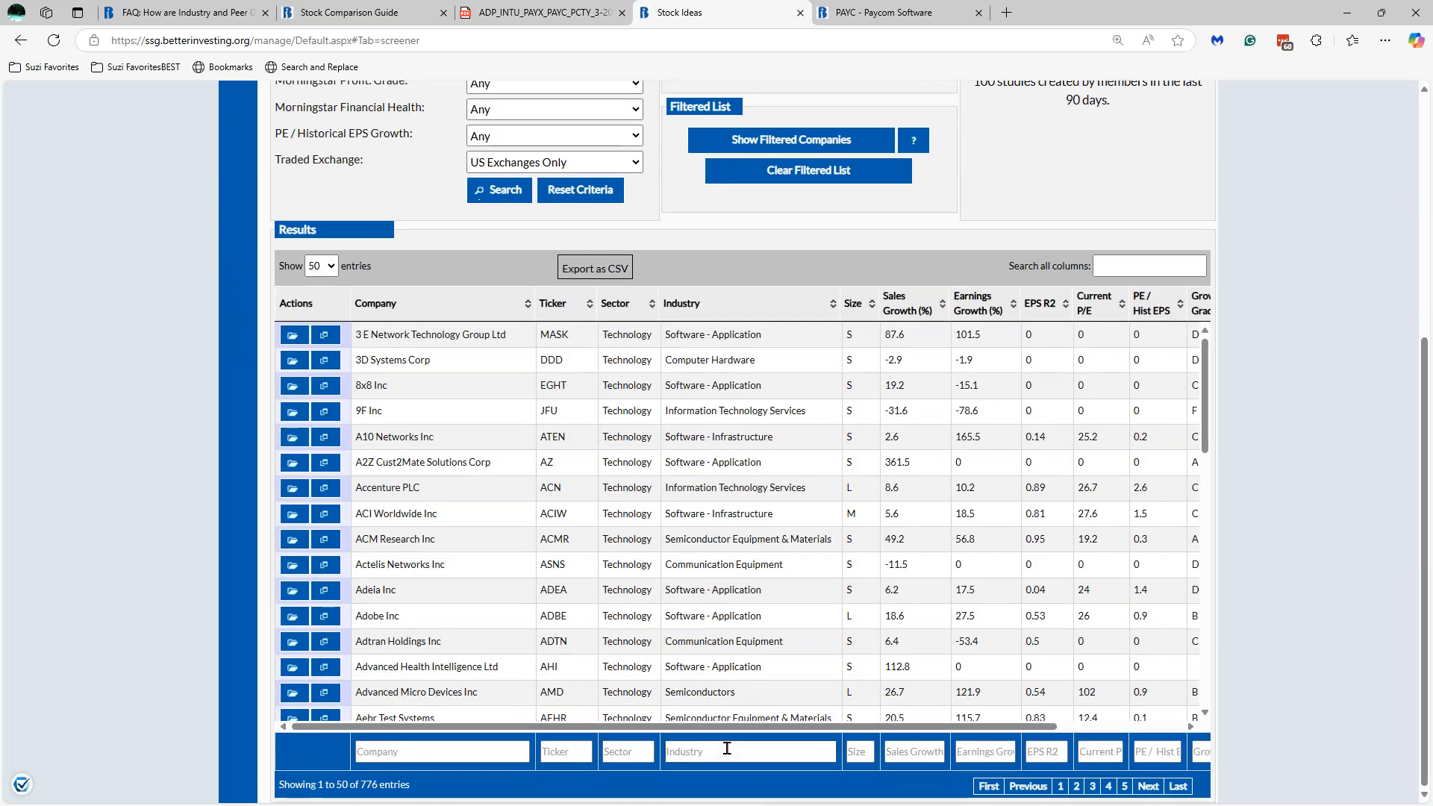
pyautogui.write('so')
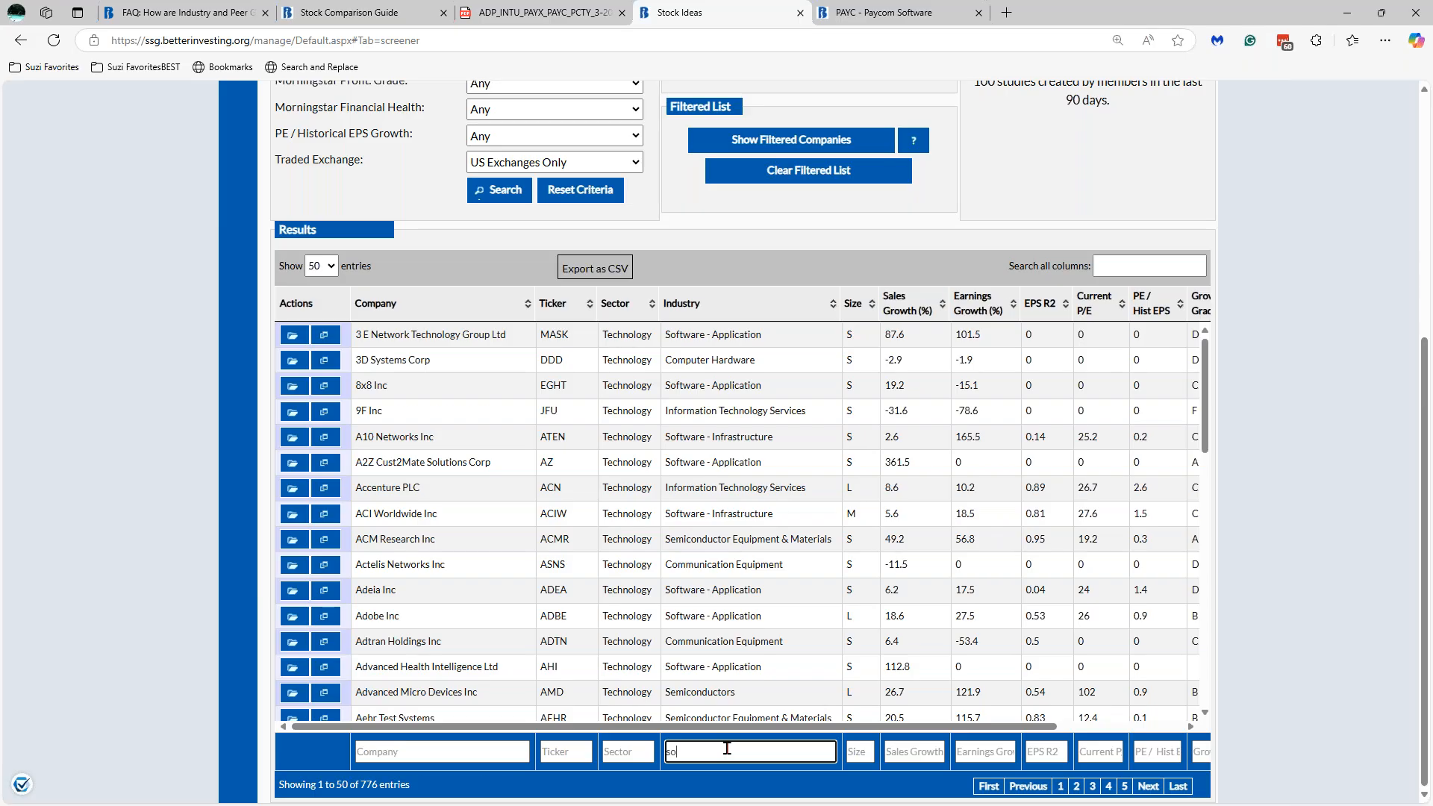
pyautogui.write('ftware - ')
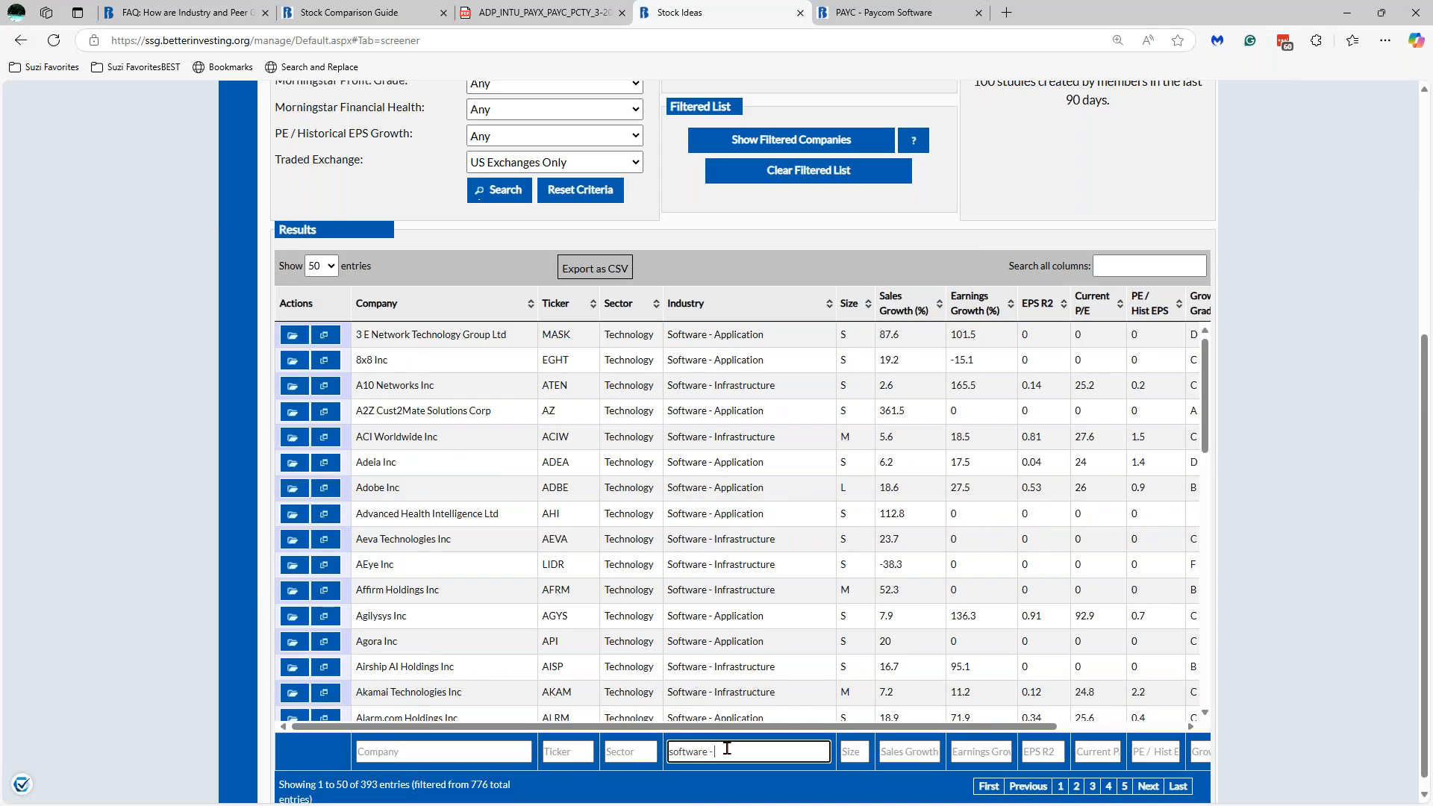
pyautogui.write('application')
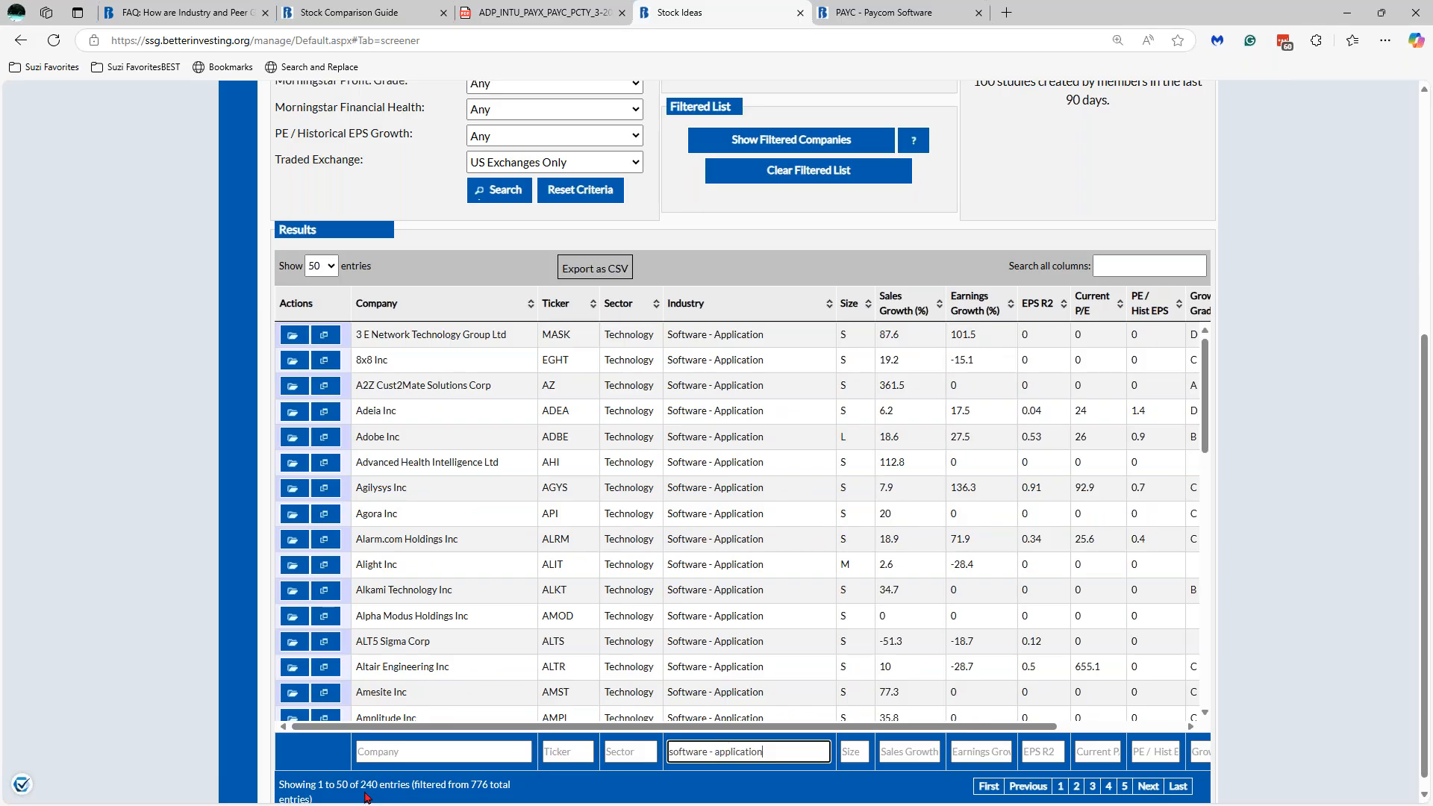
pyautogui.scroll(-3, 1209, 396)
pyautogui.scroll(3, 1211, 409)
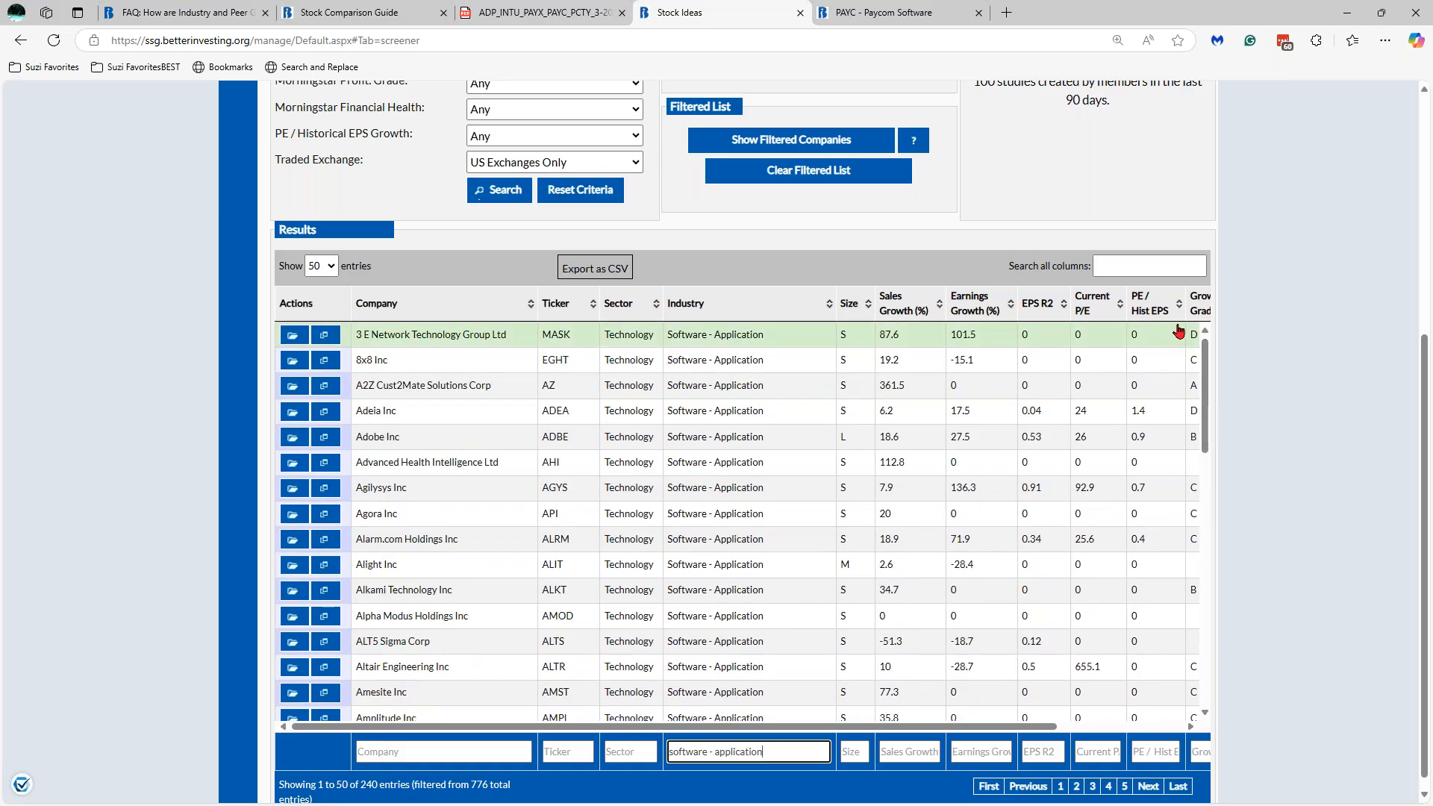
pyautogui.scroll(-2, 1209, 394)
pyautogui.moveTo(1209, 395); pyautogui.dragTo(1213, 303)
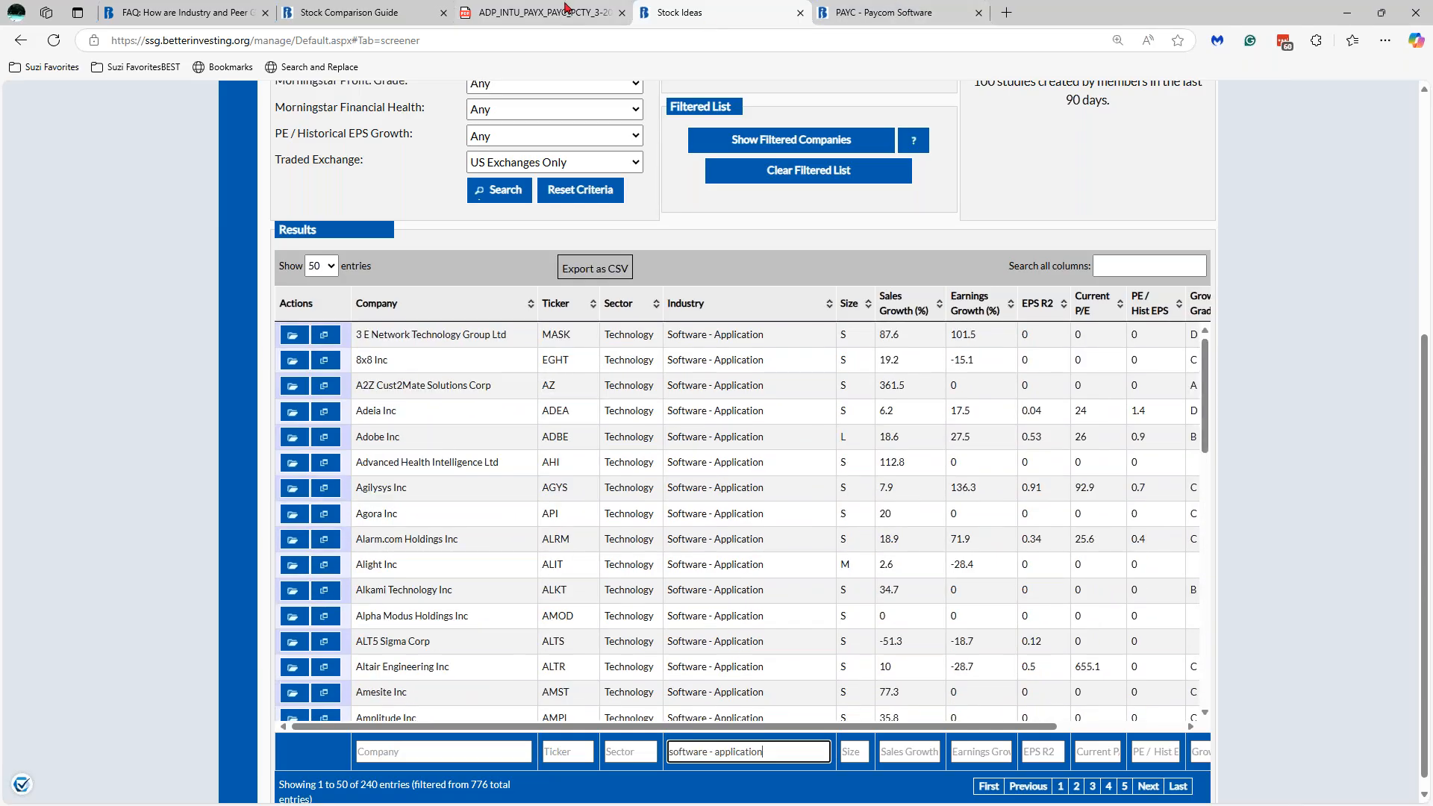
# - Bring up slide 23 and reveal its Streamlined view (25 items) and Additional Bank Data (42 items) callouts
pyautogui.moveTo(385, 10)
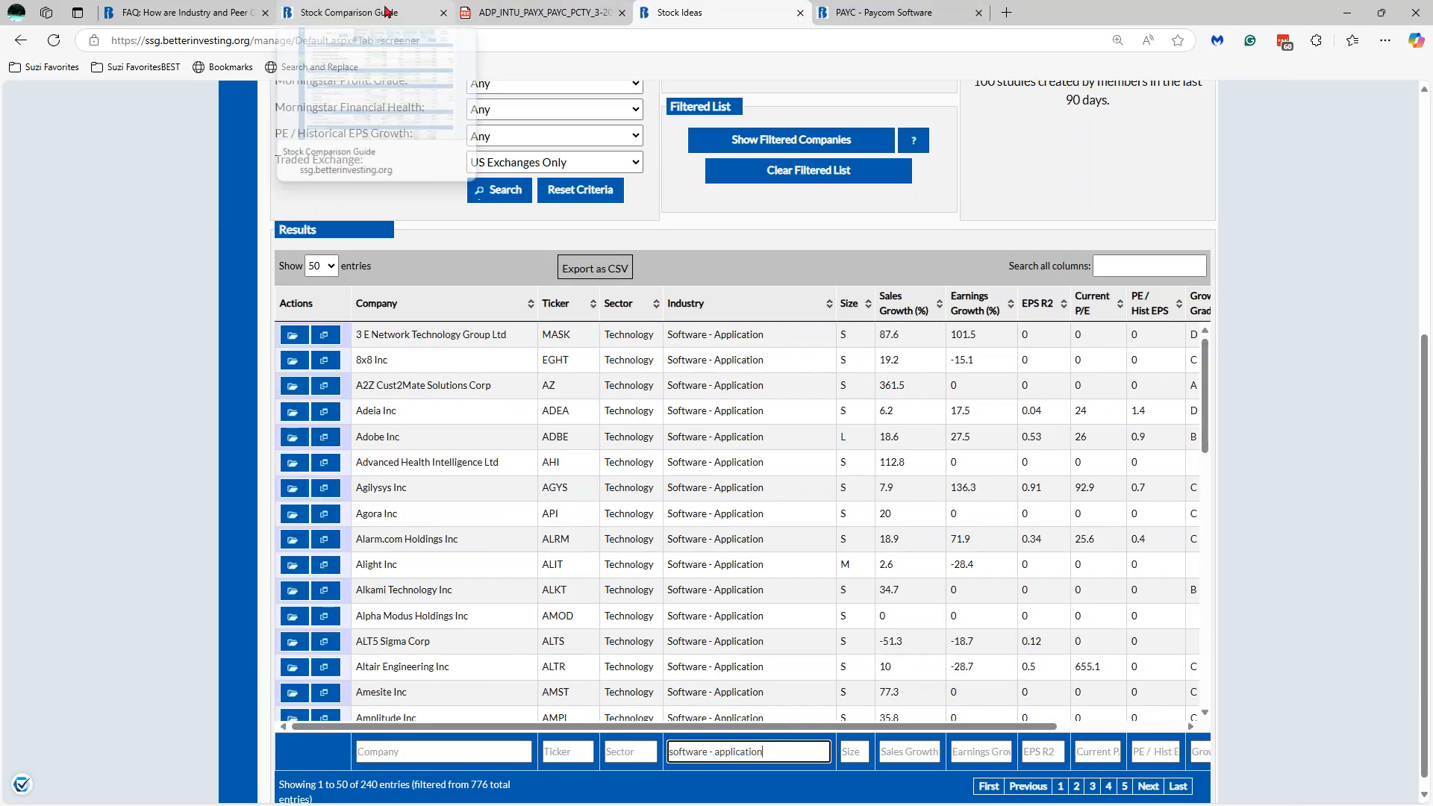
pyautogui.click(386, 11)
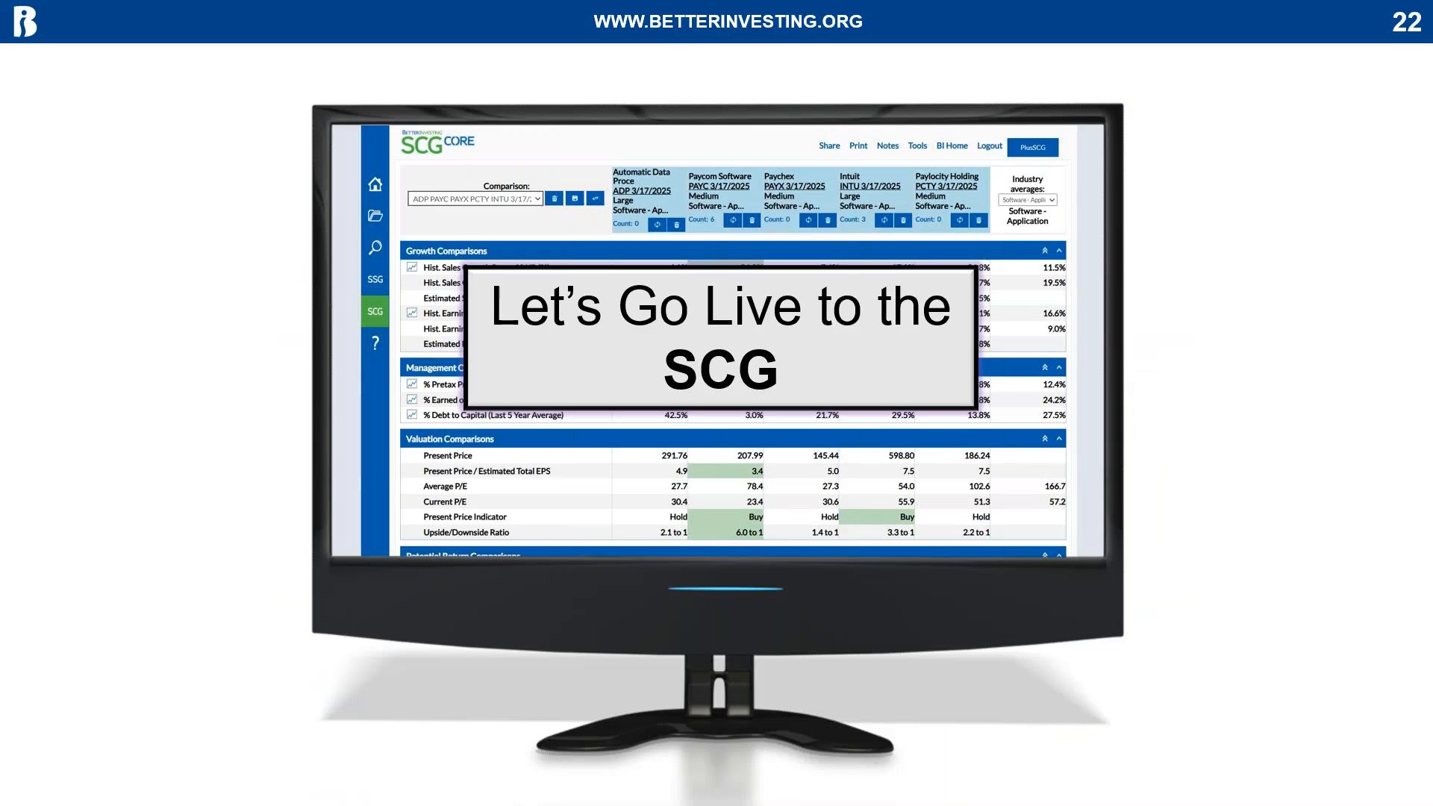
pyautogui.press('Right')
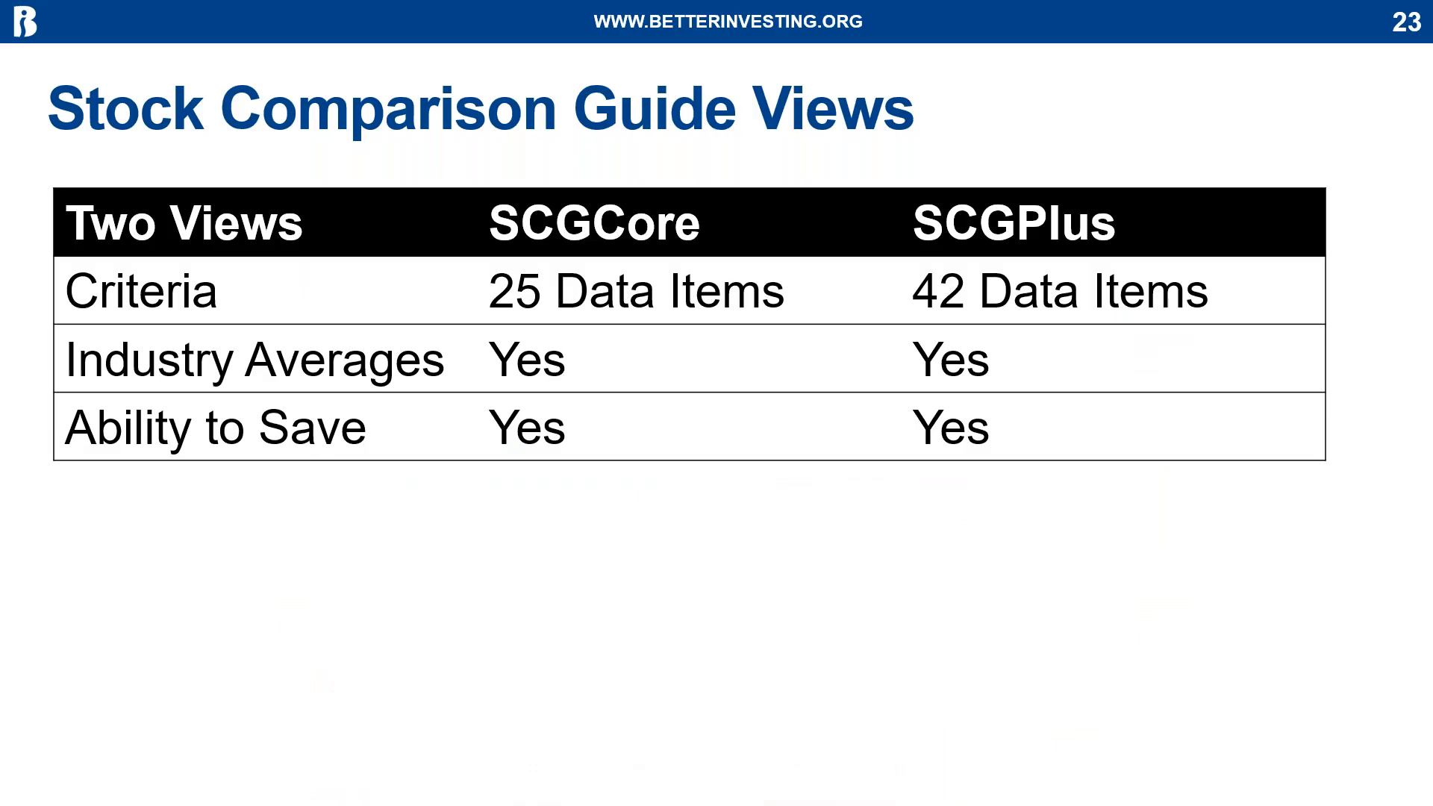
pyautogui.press('Right')
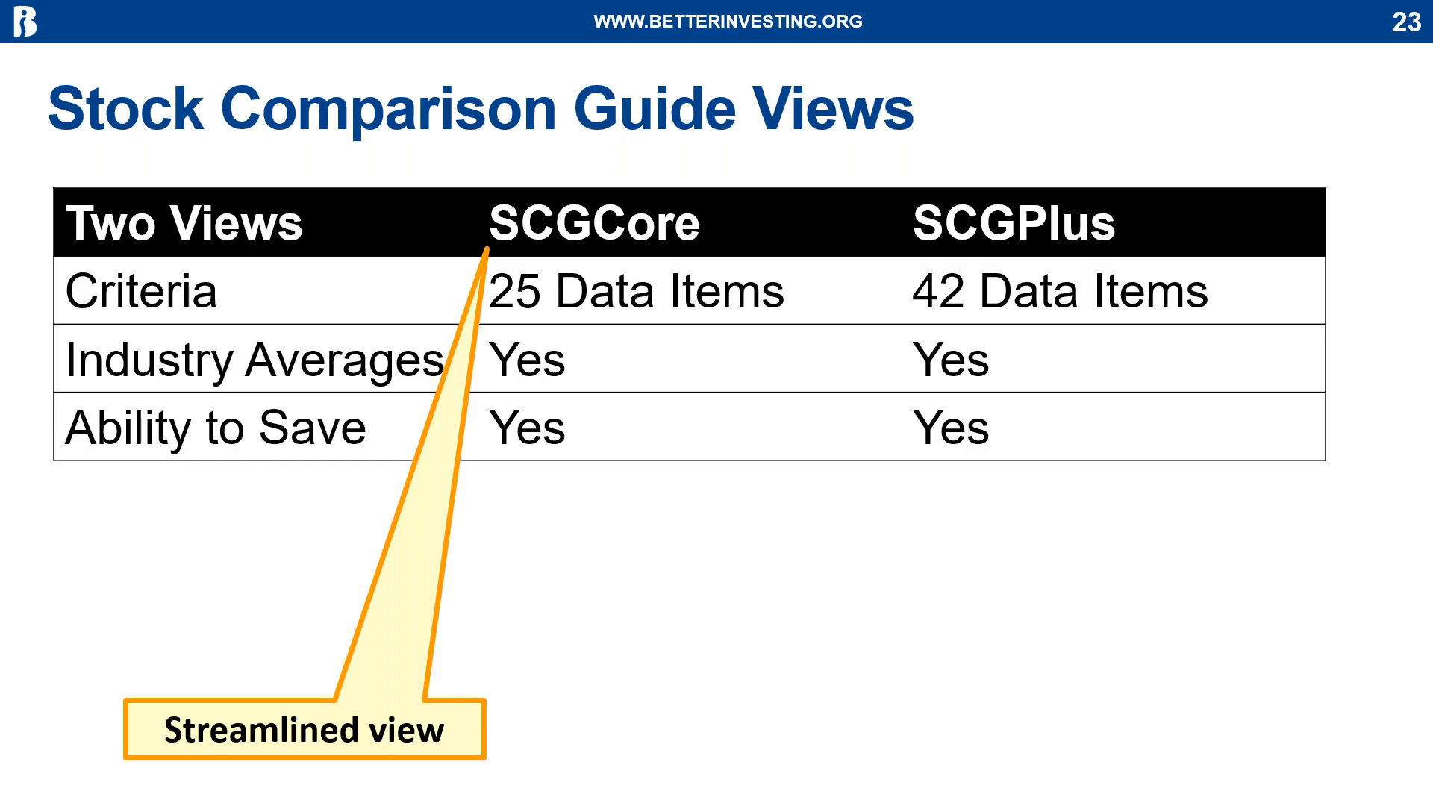
pyautogui.press('Right')
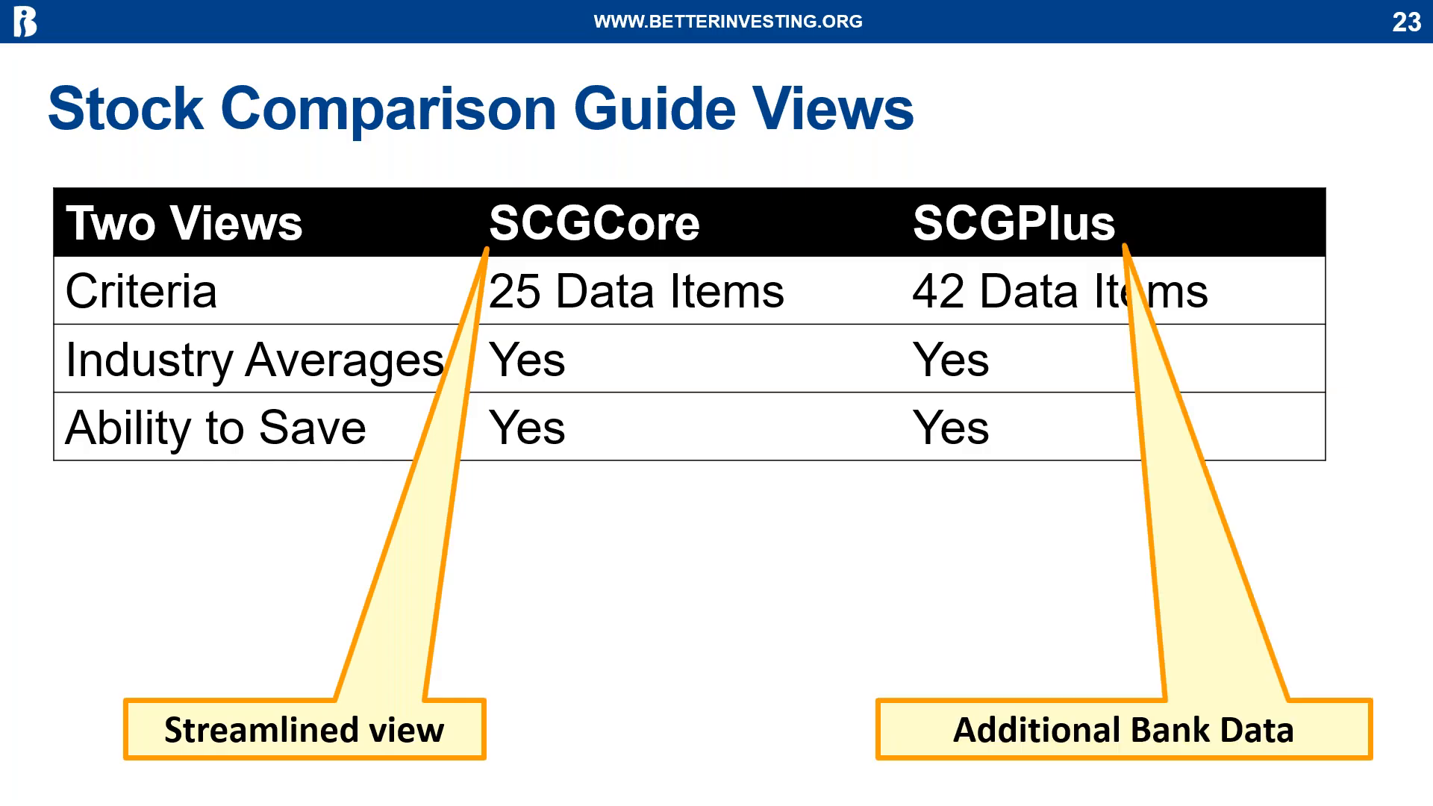